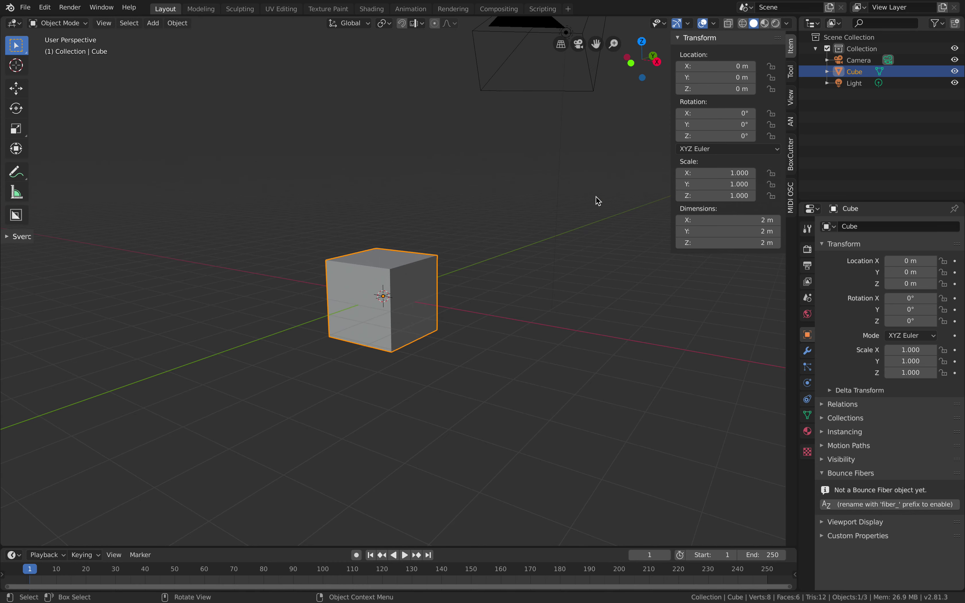
# Step: Drive the cube's X location with the expression #frame
pyautogui.moveTo(469, 238); pyautogui.dragTo(472, 247, button='middle')
pyautogui.click(738, 67)
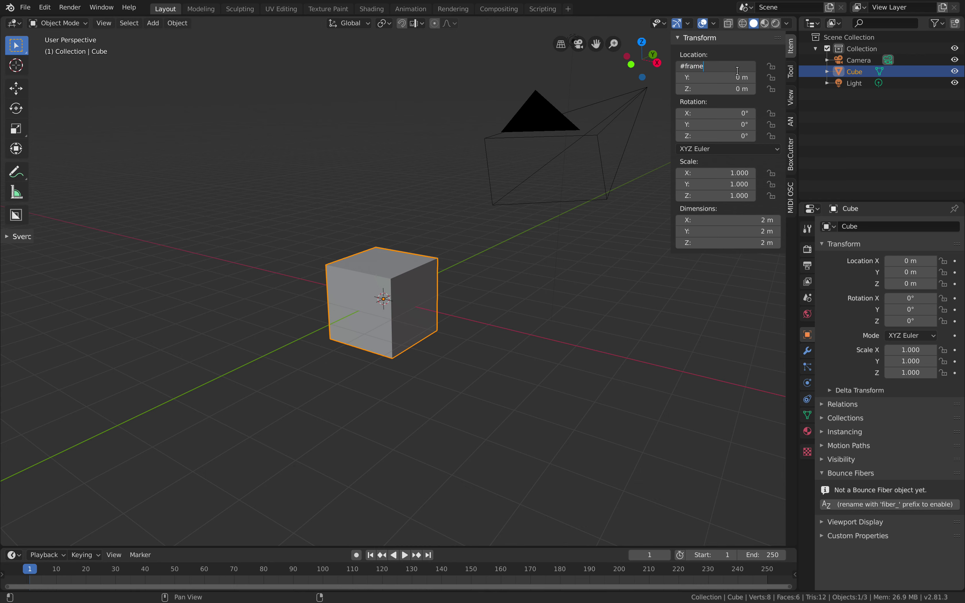
pyautogui.write('#frame')
pyautogui.press('Return')
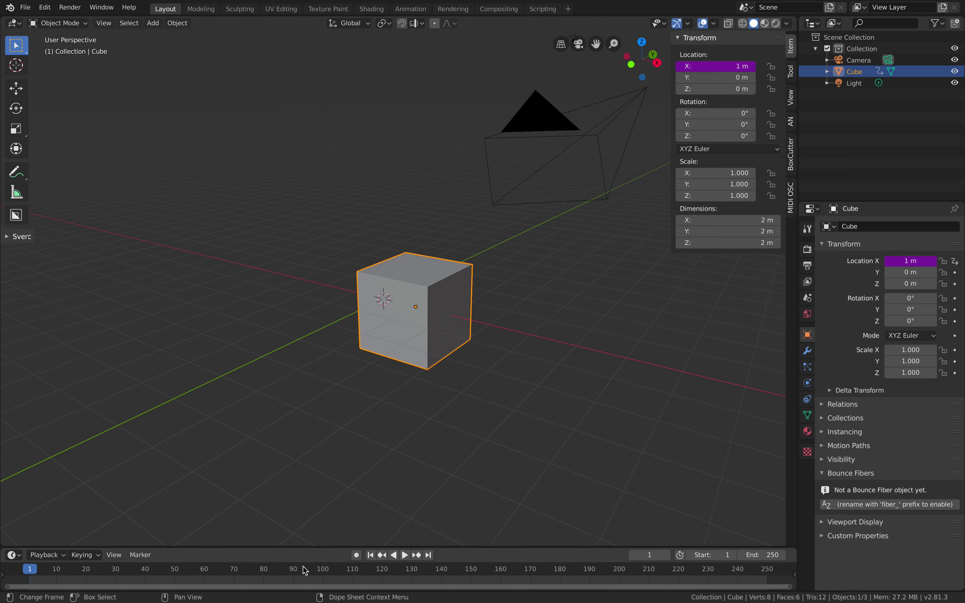
# Step: Enlarge the timeline, preview the cube's driven motion by playing and scrubbing, and return to frame 0
pyautogui.moveTo(318, 546); pyautogui.dragTo(318, 485)
pyautogui.press('space')
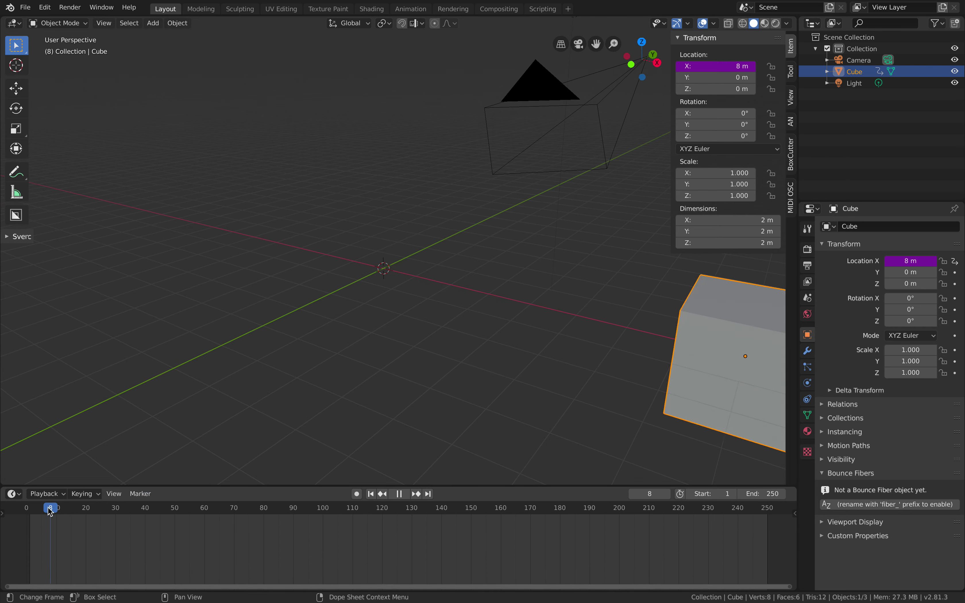
pyautogui.click(27, 508)
pyautogui.moveTo(27, 508)
pyautogui.mouseDown()
pyautogui.moveTo(53, 510)
pyautogui.moveTo(26, 511)
pyautogui.mouseUp()
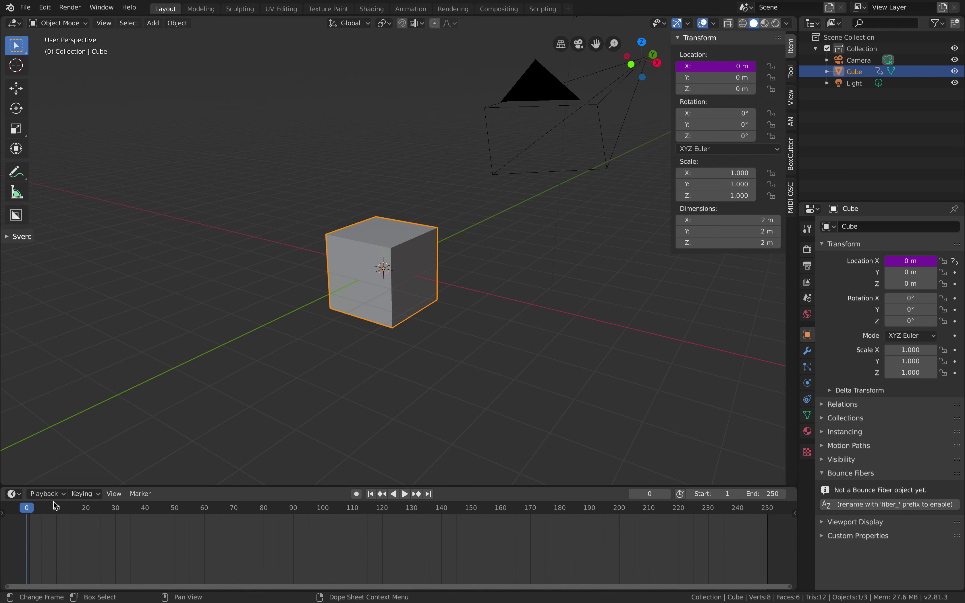
pyautogui.moveTo(315, 401); pyautogui.dragTo(339, 412, button='middle')
pyautogui.scroll(-1, 340, 412)
pyautogui.moveTo(60, 507); pyautogui.dragTo(26, 508)
pyautogui.scroll(2, 545, 304)
pyautogui.keyDown('shift'); pyautogui.moveTo(545, 304); pyautogui.dragTo(515, 309, button='middle'); pyautogui.keyUp('shift')
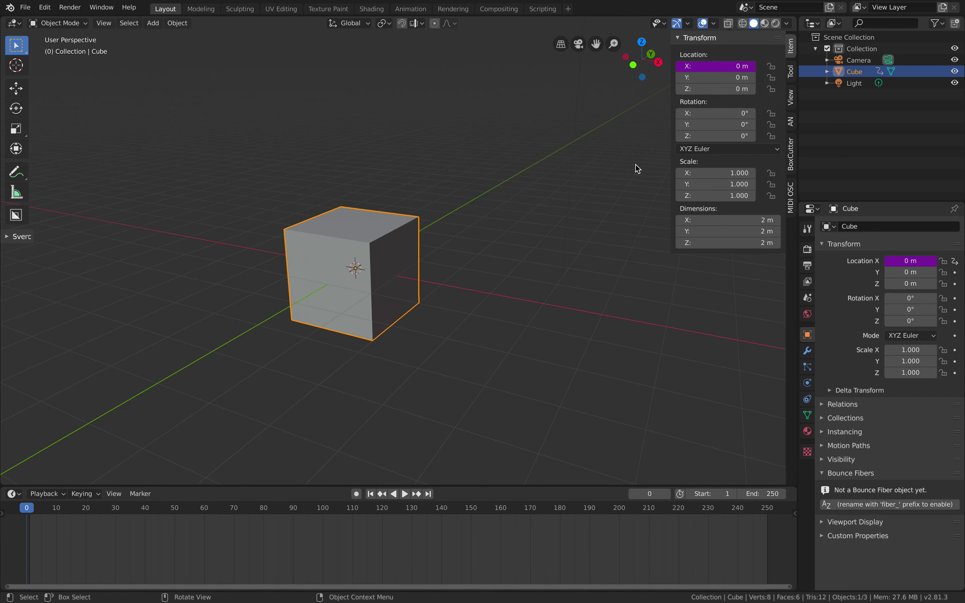
# Step: Open the Drivers Editor for the cube's X location and set the driver expression to frame * 0.1
pyautogui.rightClick(698, 65)
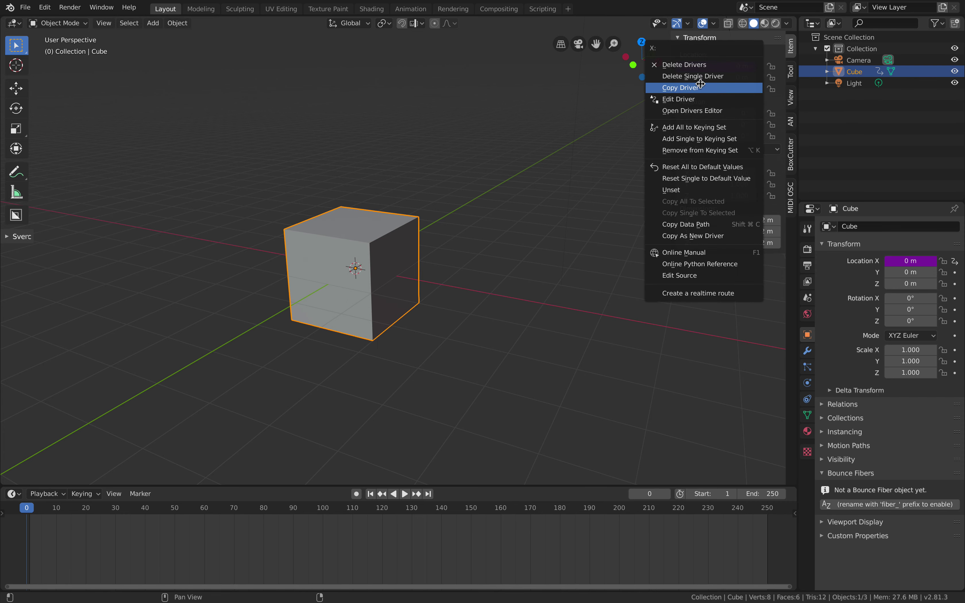
pyautogui.click(699, 111)
pyautogui.moveTo(606, 30); pyautogui.dragTo(232, 56)
pyautogui.moveTo(577, 389); pyautogui.dragTo(677, 461)
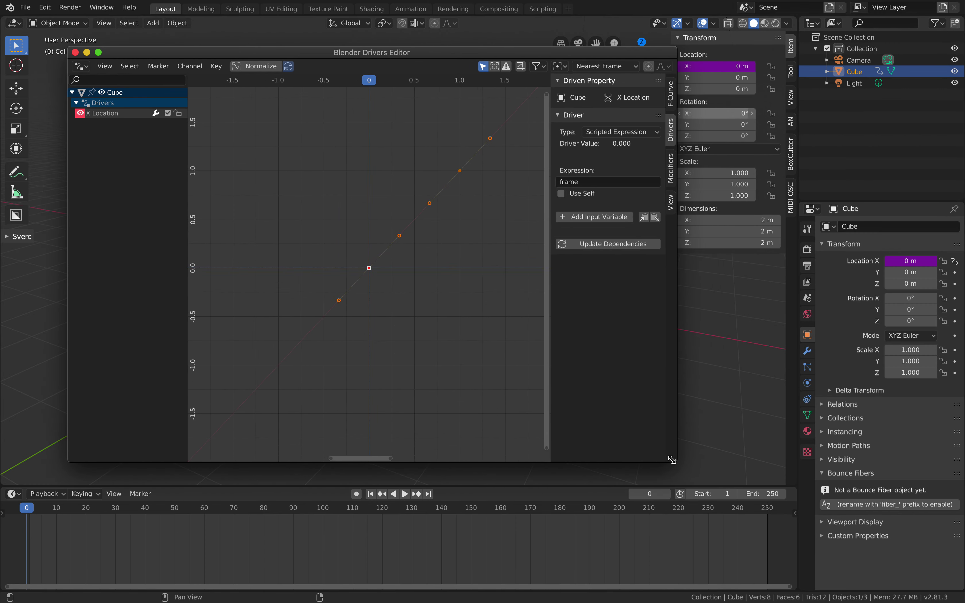
pyautogui.moveTo(677, 317); pyautogui.dragTo(643, 318)
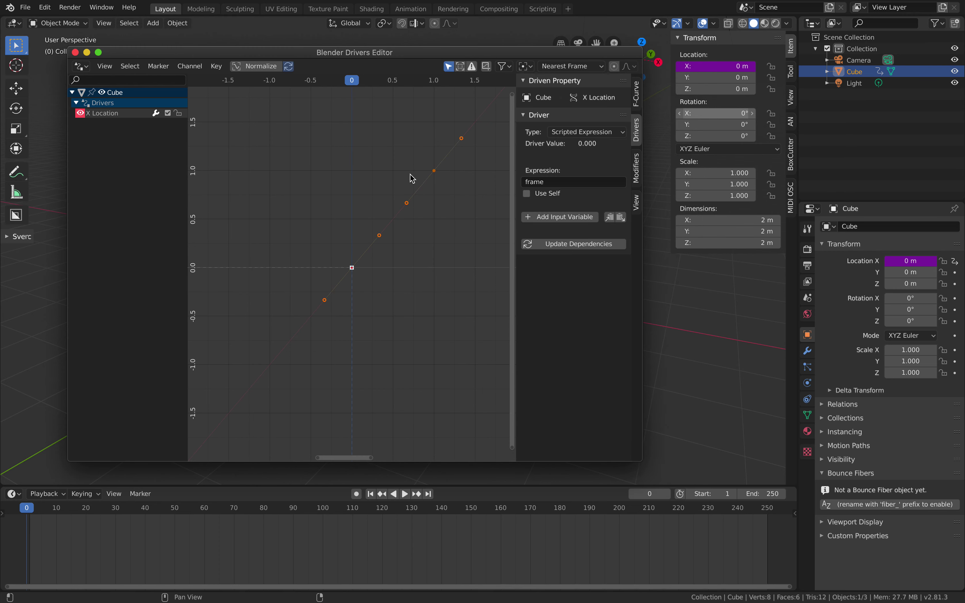
pyautogui.click(556, 182)
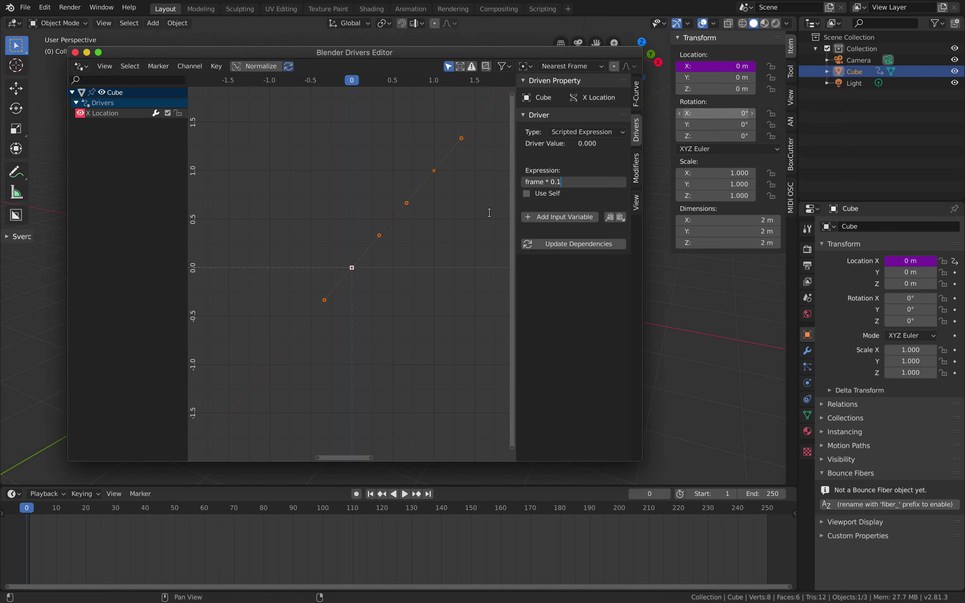
pyautogui.press('Return')
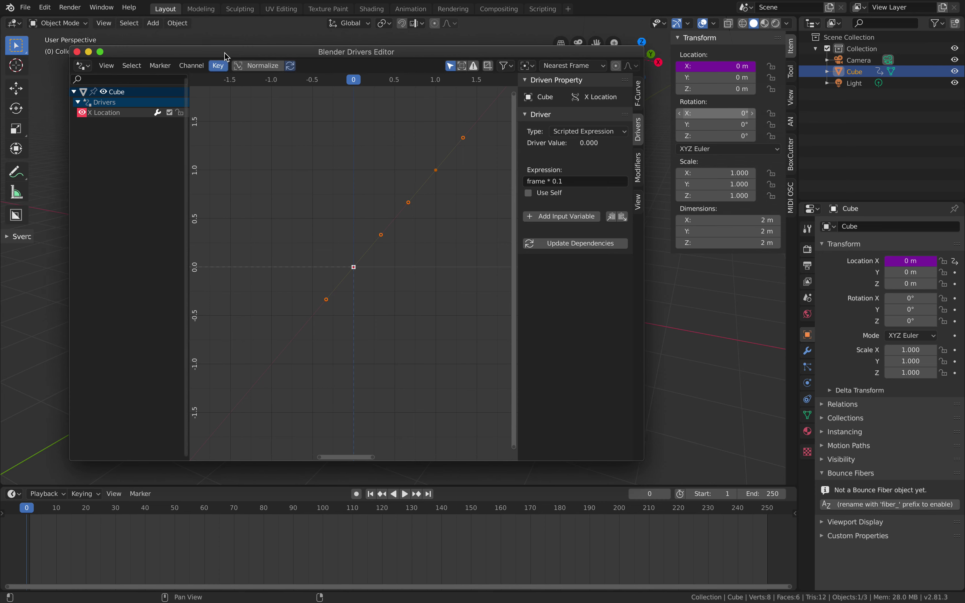
# Step: Put the Drivers Editor out of the way and play the animation briefly to check the cube's movement
pyautogui.moveTo(224, 54); pyautogui.dragTo(295, 59)
pyautogui.click(159, 59)
pyautogui.moveTo(28, 507); pyautogui.dragTo(242, 504)
pyautogui.hotkey('ctrl', 'z')
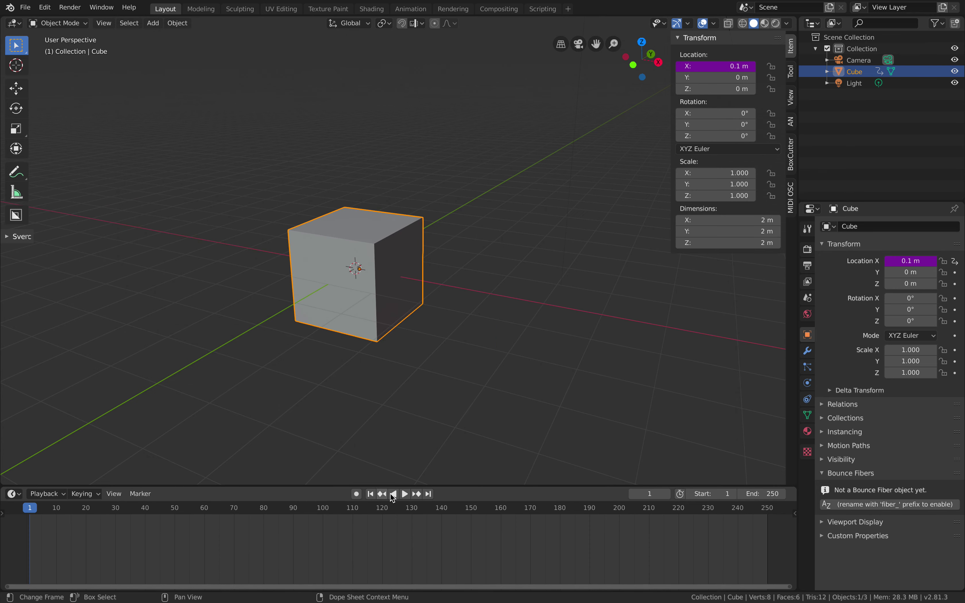
pyautogui.click(404, 493)
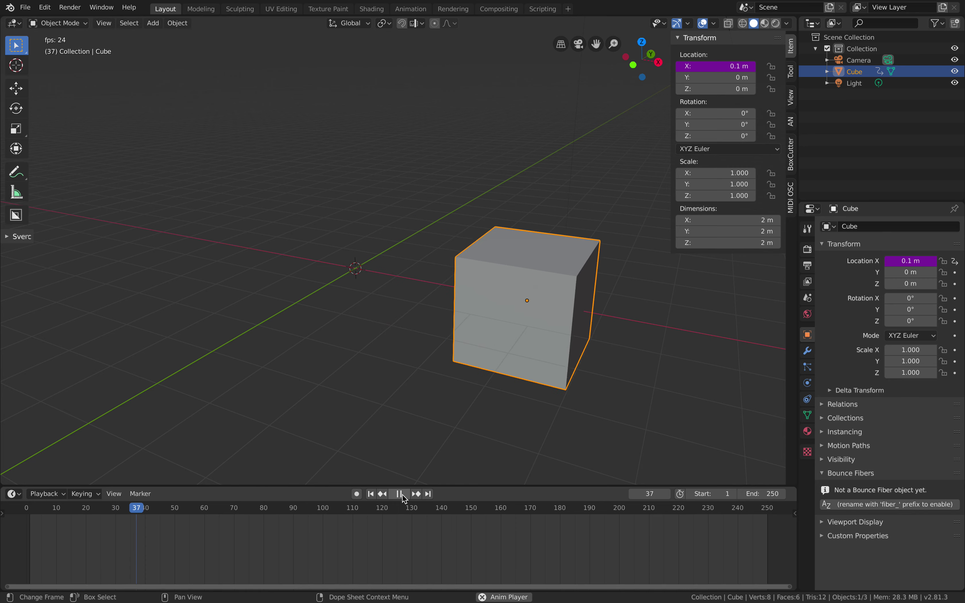
pyautogui.click(402, 494)
# Step: Reopen the Drivers Editor for the cube's X location and change the expression to sin(frame) * 0.1
pyautogui.rightClick(713, 66)
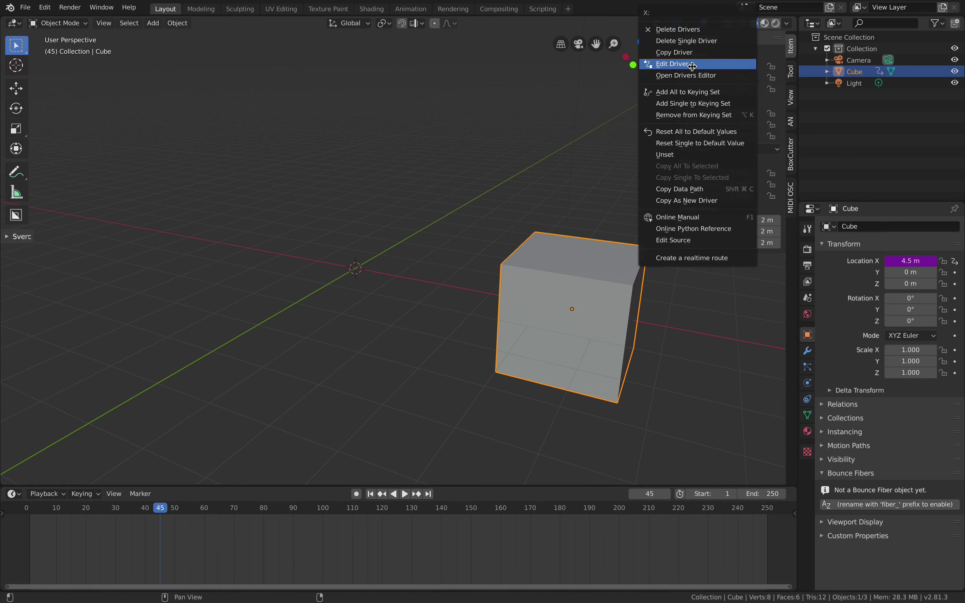
pyautogui.click(714, 76)
pyautogui.click(542, 187)
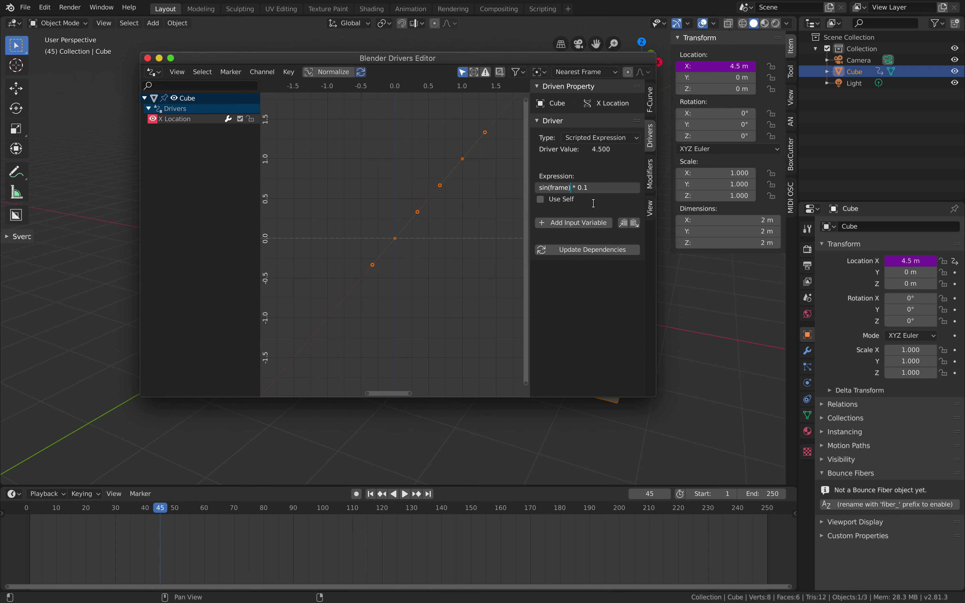
pyautogui.press('Return')
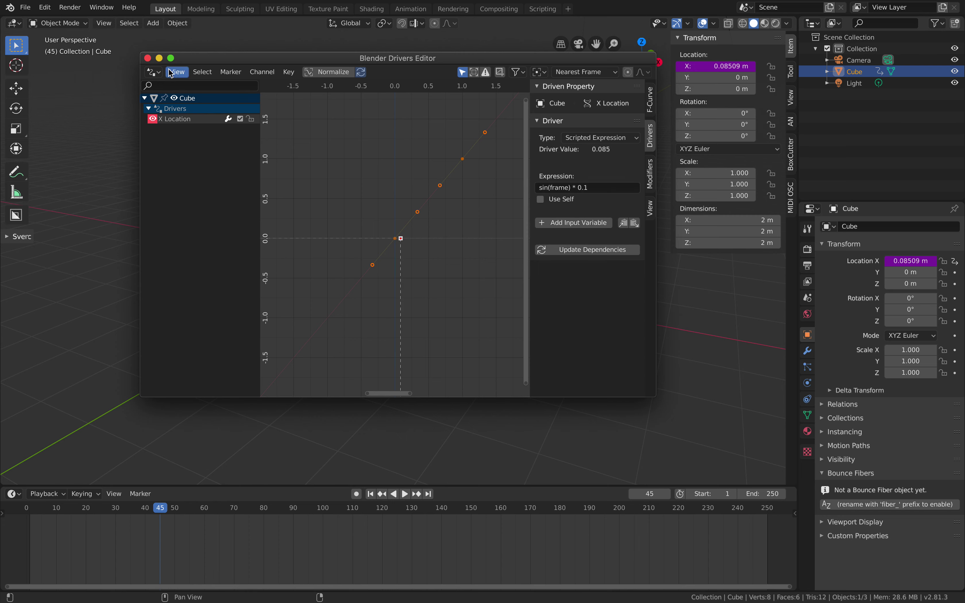
# Step: Play the animation and move the Drivers Editor aside to watch the cube oscillate
pyautogui.click(406, 494)
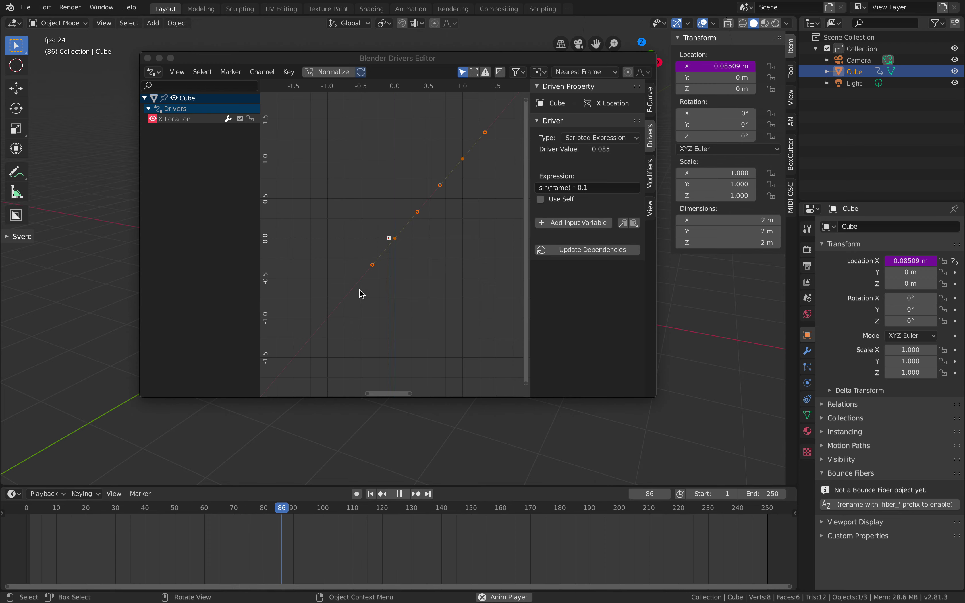
pyautogui.scroll(4, 397, 237)
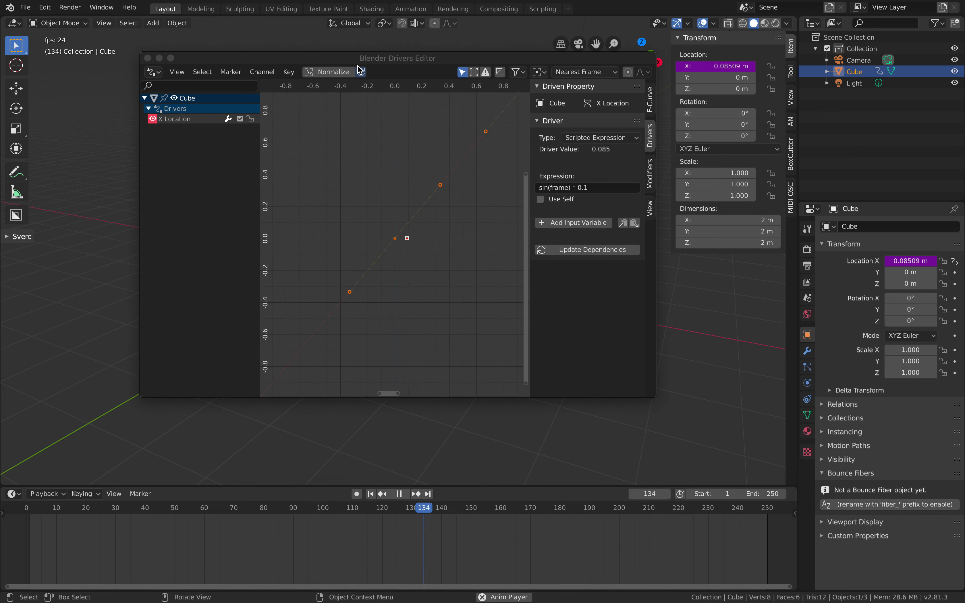
pyautogui.moveTo(357, 60); pyautogui.dragTo(611, 117)
# Step: Raise the sine multiplier so the X location expression reads sin(frame) * 2.0
pyautogui.click(875, 243)
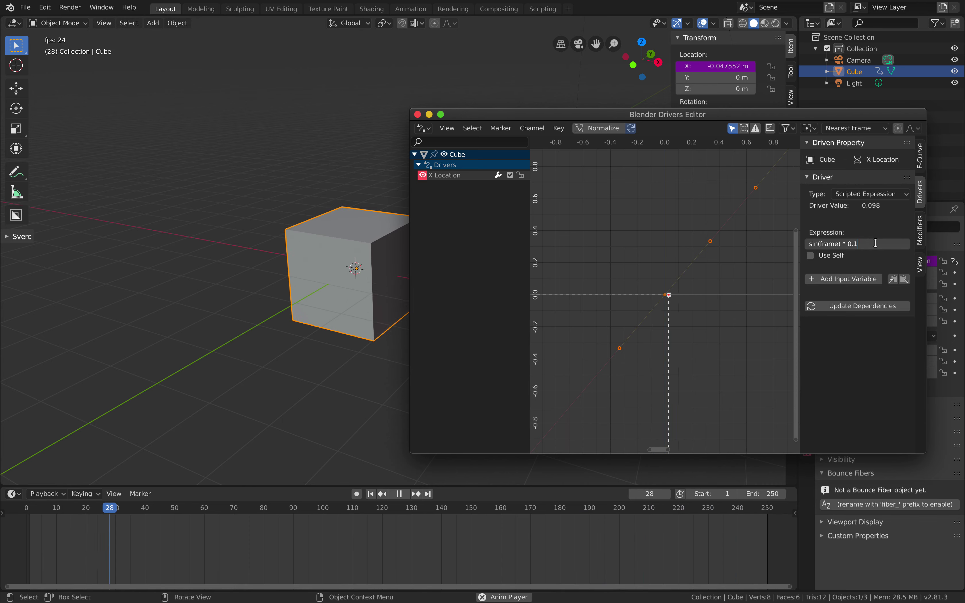
pyautogui.press('BackSpace')
pyautogui.press('BackSpace')
pyautogui.press('BackSpace')
pyautogui.write('2.0')
pyautogui.press('Return')
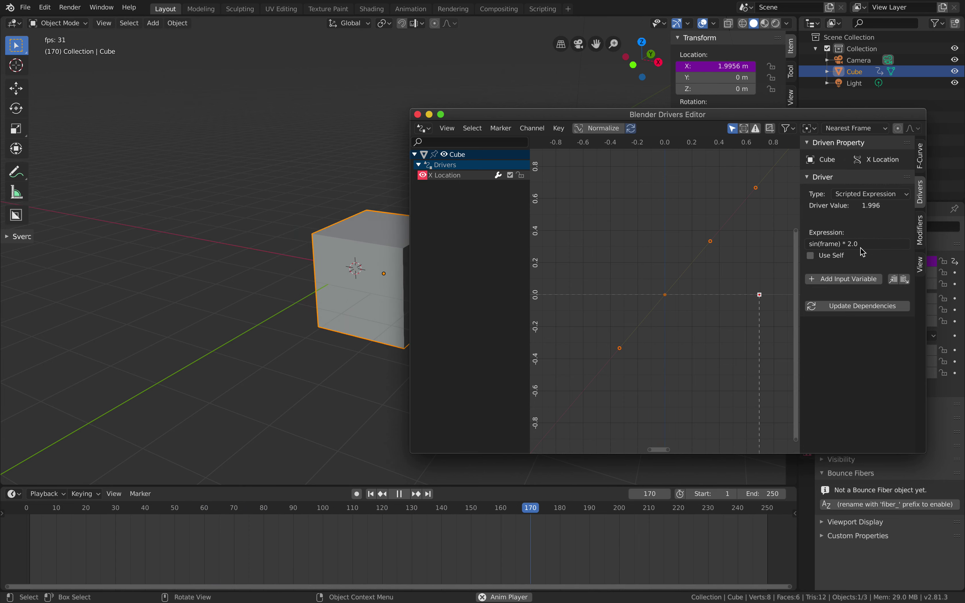
# Step: Slow the oscillation by scaling the frame inside the sine, making the expression sin(frame * 0.1) * 2.0
pyautogui.click(832, 248)
pyautogui.click(838, 245)
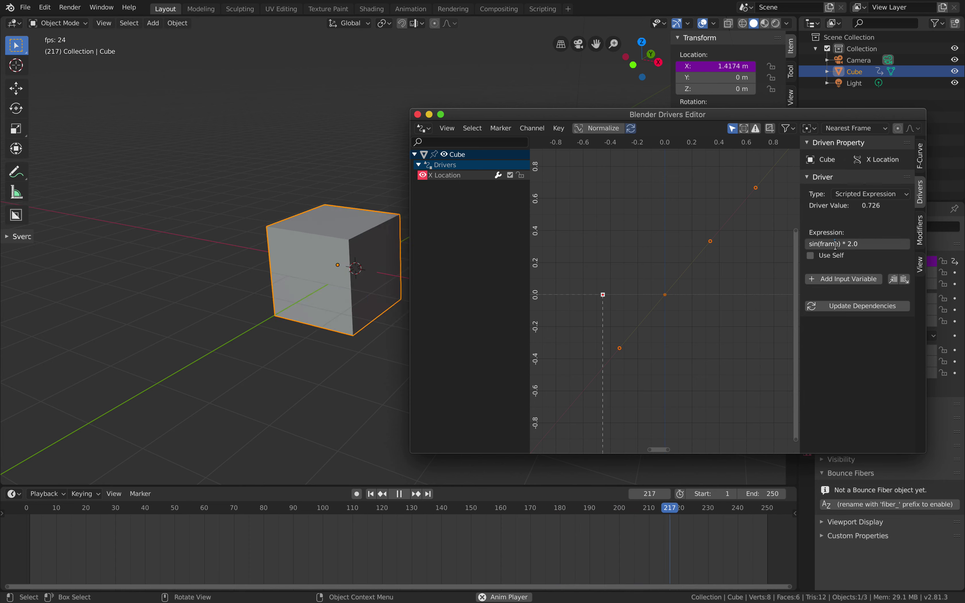
pyautogui.write('* 0.1')
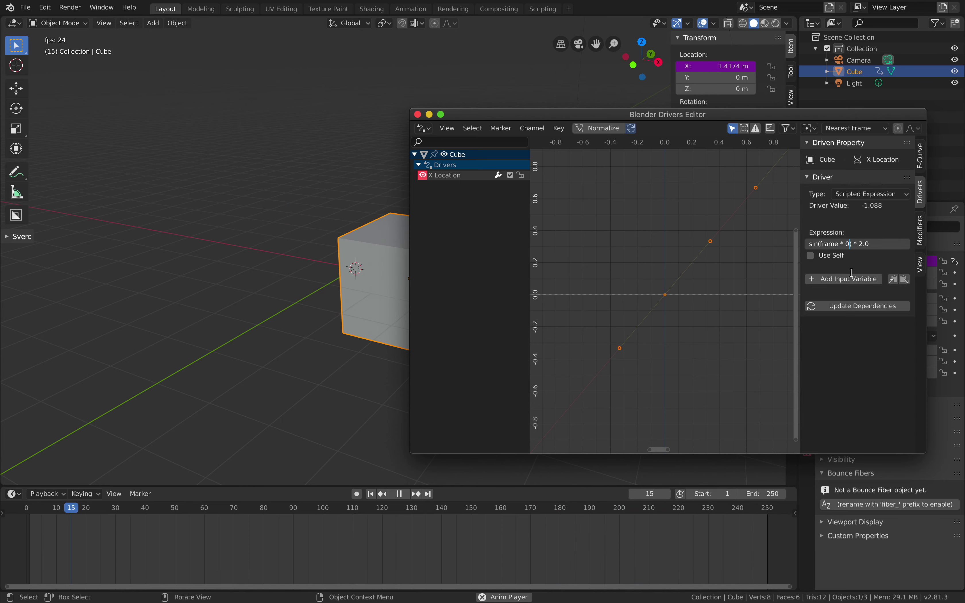
pyautogui.press('Return')
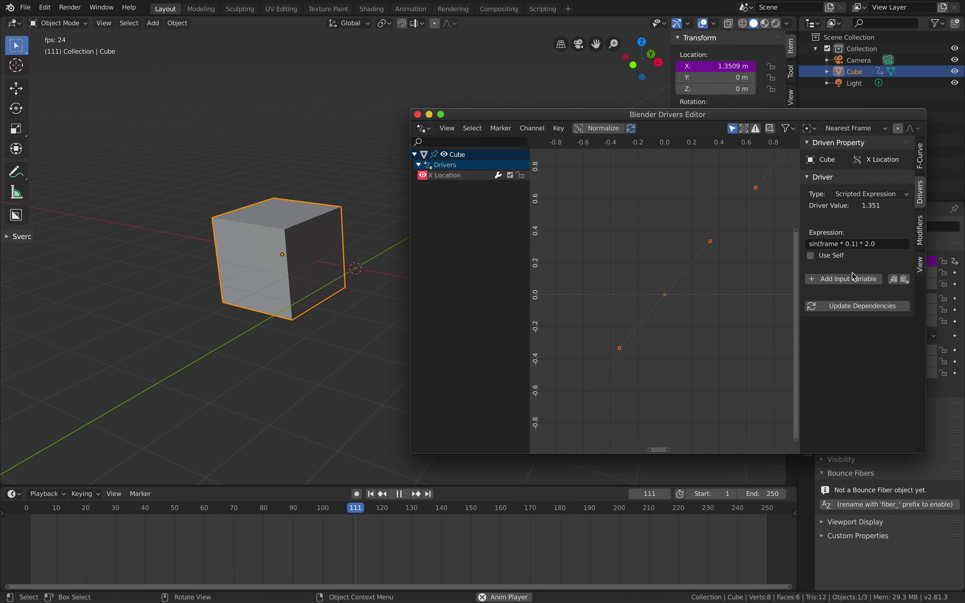
# Step: Increase the oscillation's amplitude by setting the expression to sin(frame * 0.1) * 5.0
pyautogui.click(870, 243)
pyautogui.click(870, 244)
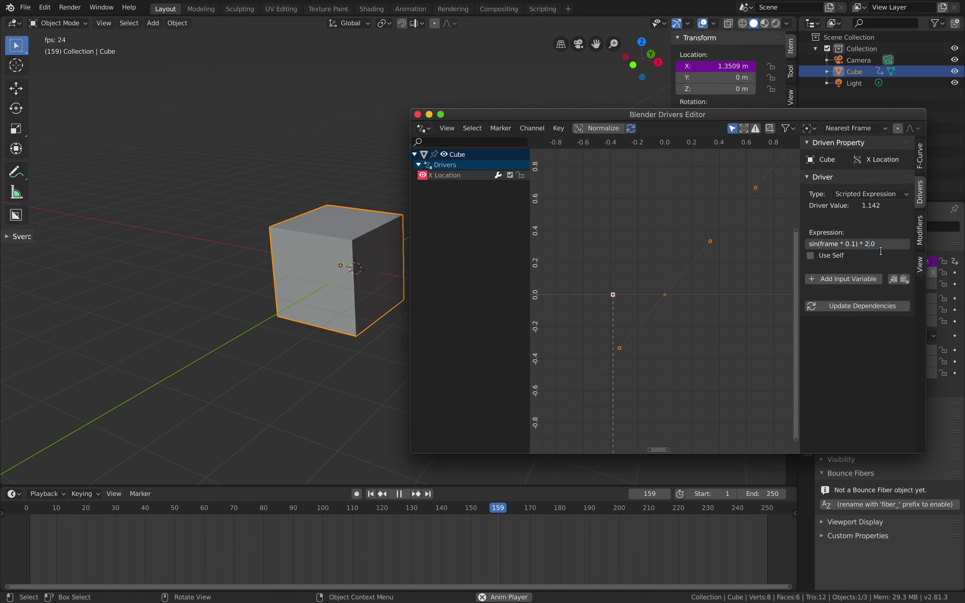
pyautogui.press('BackSpace')
pyautogui.write('5')
pyautogui.press('Return')
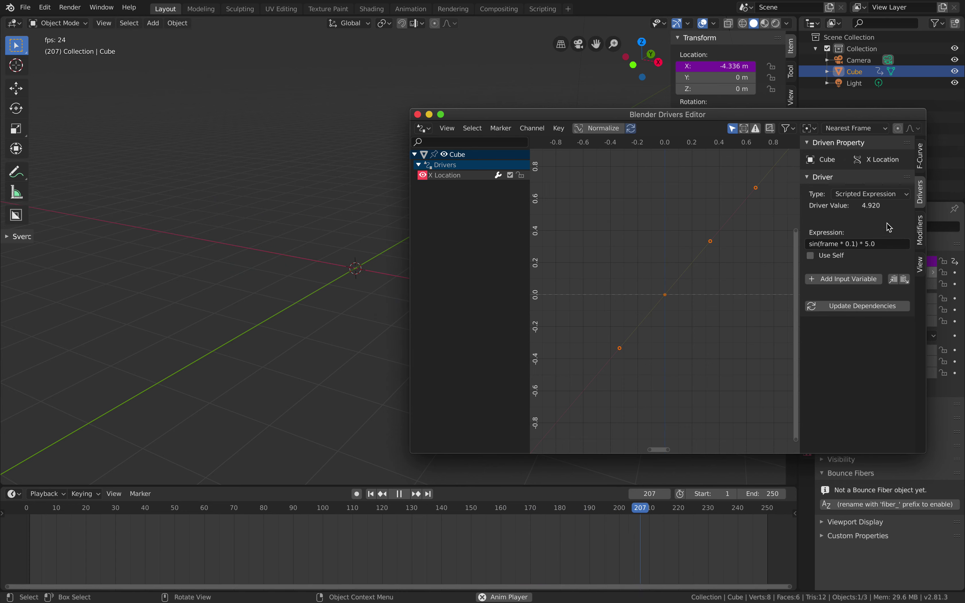
# Step: Add an input variable to the X location driver and resize the Drivers Editor and its driver settings area
pyautogui.moveTo(501, 116); pyautogui.dragTo(525, 123)
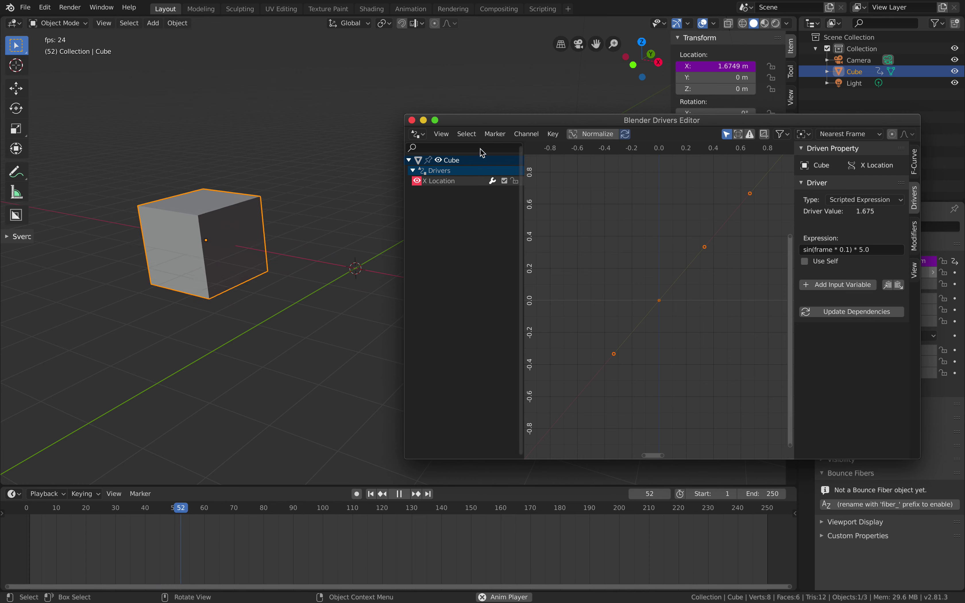
pyautogui.moveTo(413, 108); pyautogui.dragTo(478, 63)
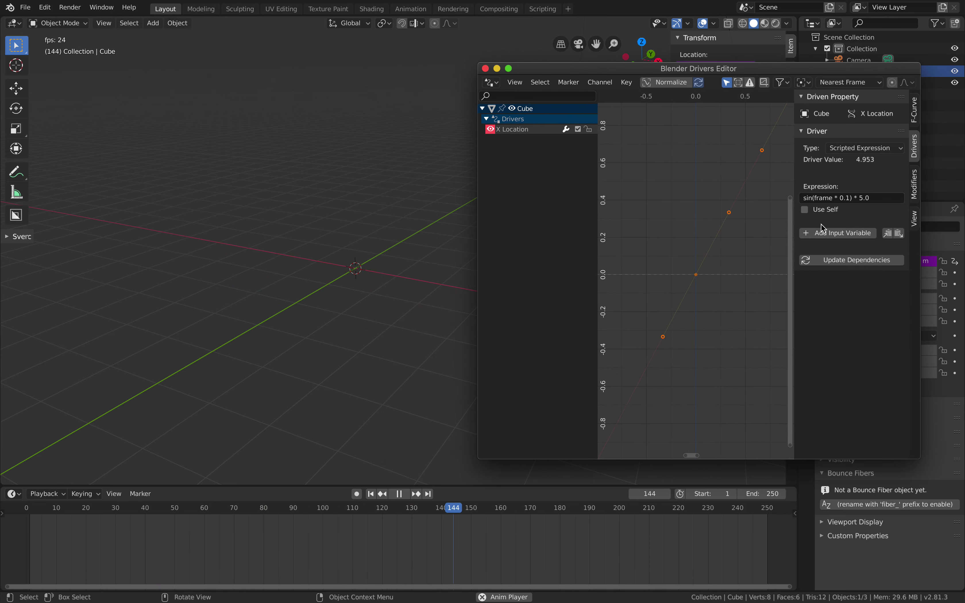
pyautogui.click(824, 233)
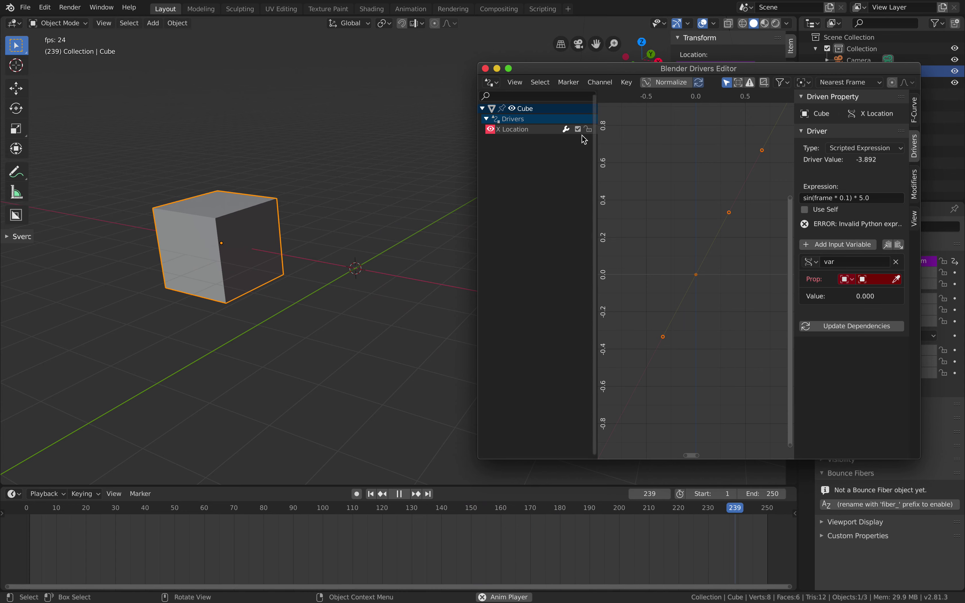
pyautogui.moveTo(476, 60); pyautogui.dragTo(400, 65)
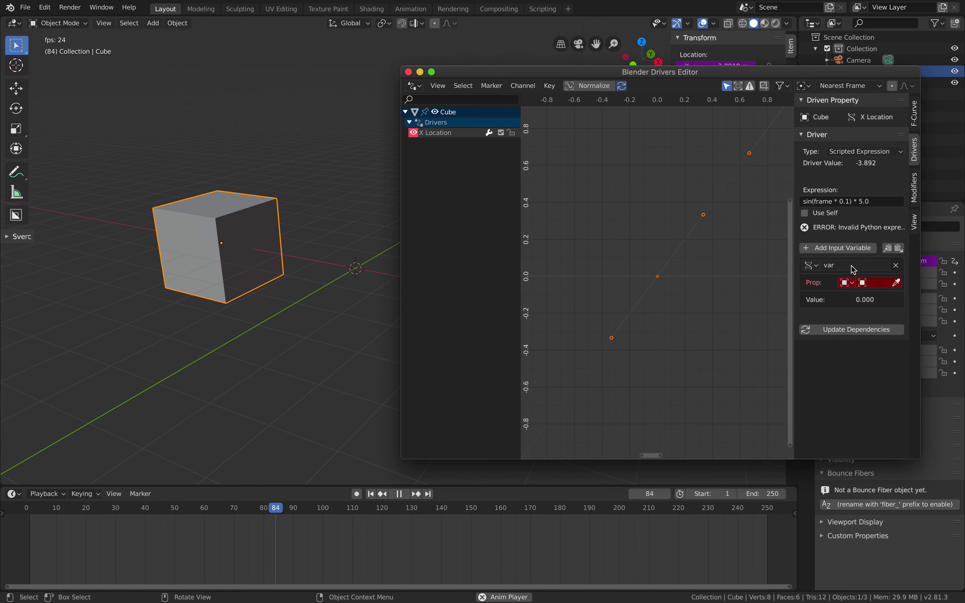
pyautogui.moveTo(794, 178); pyautogui.dragTo(710, 174)
# Step: Set the property data type of the input variable var to Text, keeping the variable's name
pyautogui.click(792, 282)
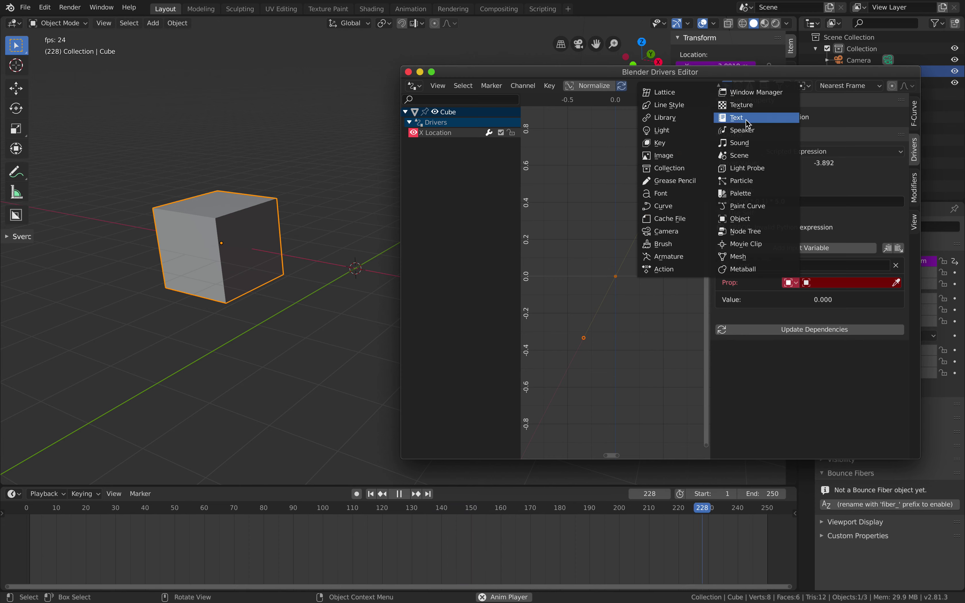
pyautogui.click(748, 124)
pyautogui.click(796, 284)
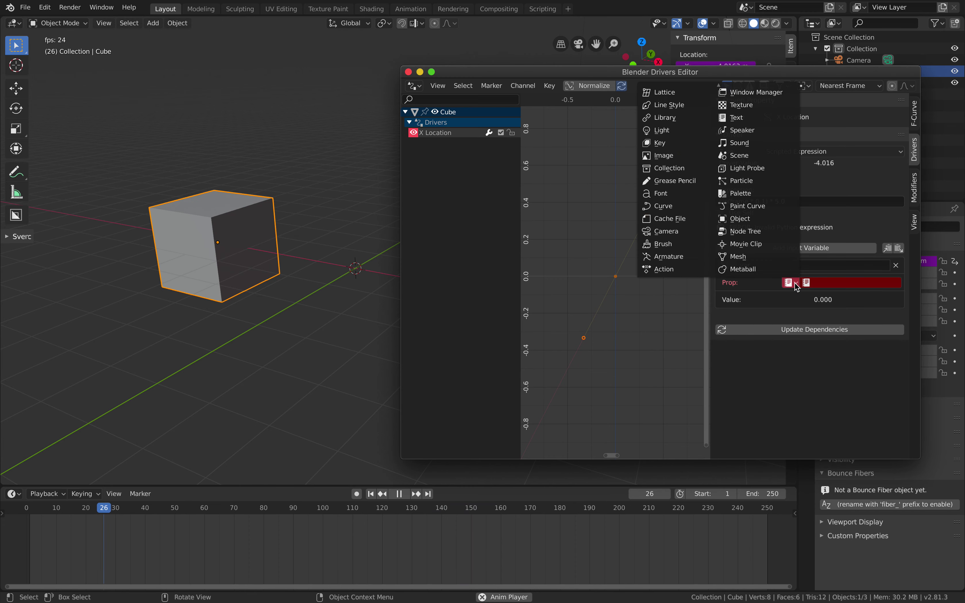
pyautogui.click(776, 265)
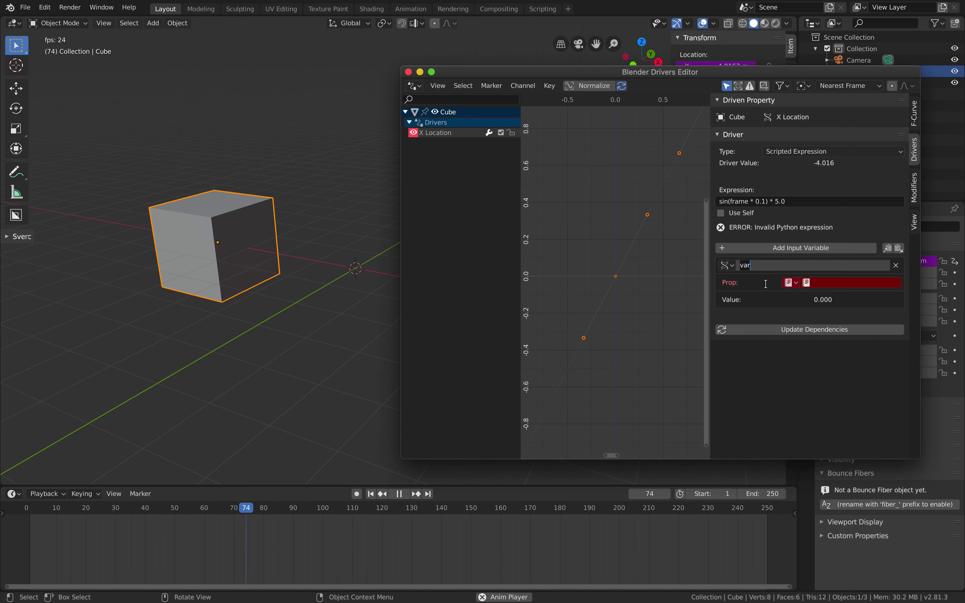
pyautogui.press('Return')
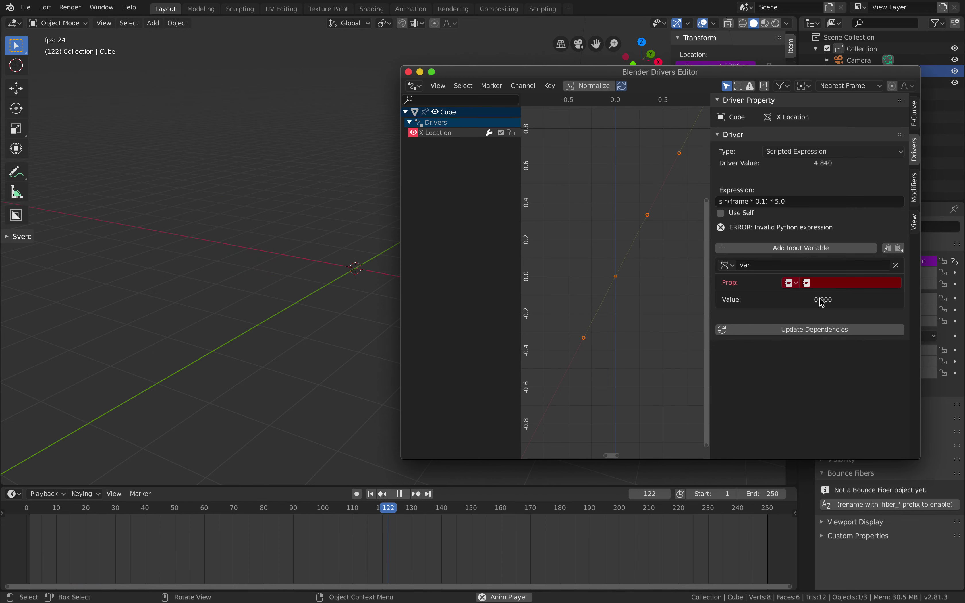
# Step: Add a second input variable and remove both variables from the X location driver
pyautogui.click(752, 248)
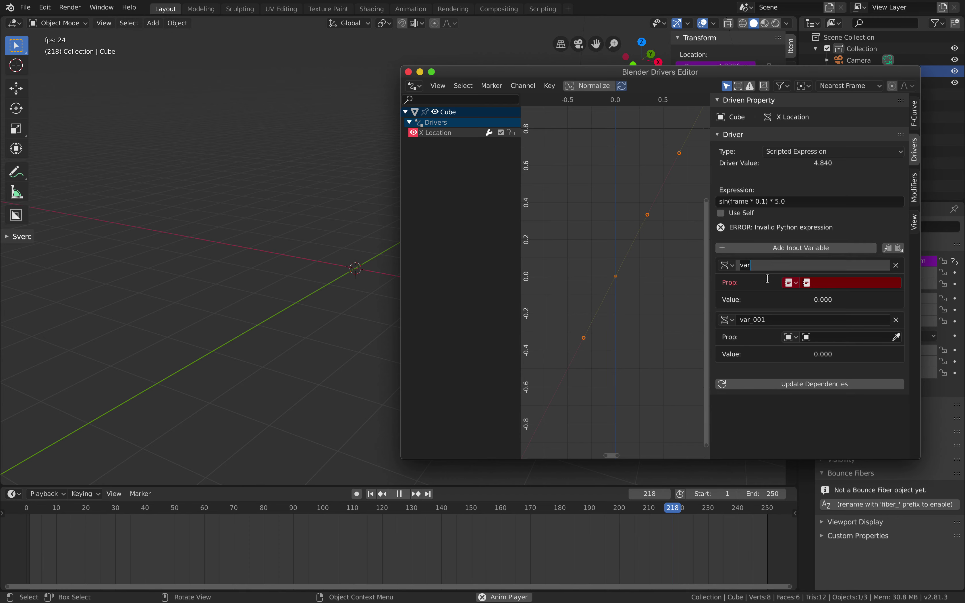
pyautogui.click(896, 265)
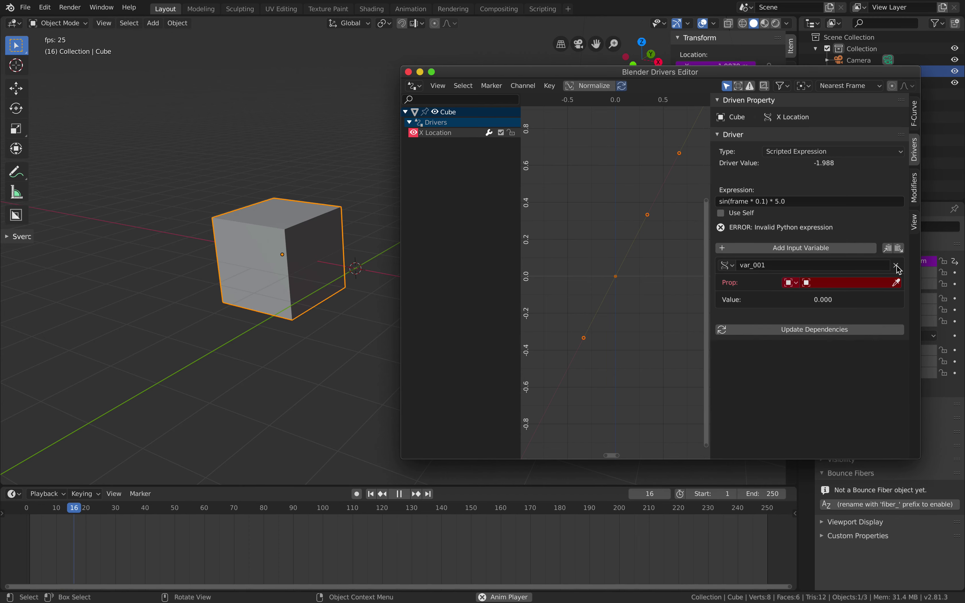
pyautogui.click(897, 266)
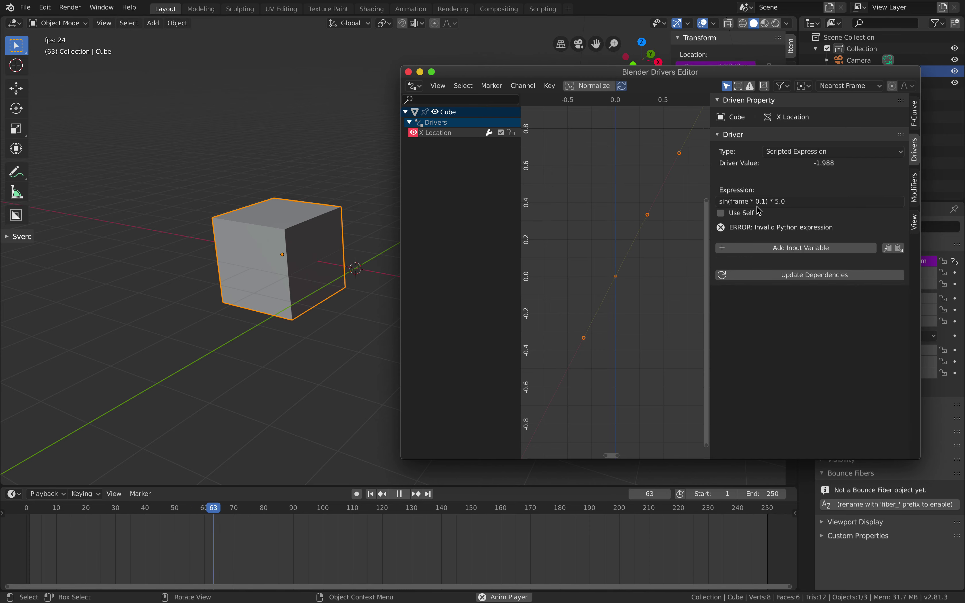
# Step: Update the X location driver's dependencies, and move and narrow the Drivers Editor window to uncover the viewport
pyautogui.click(799, 275)
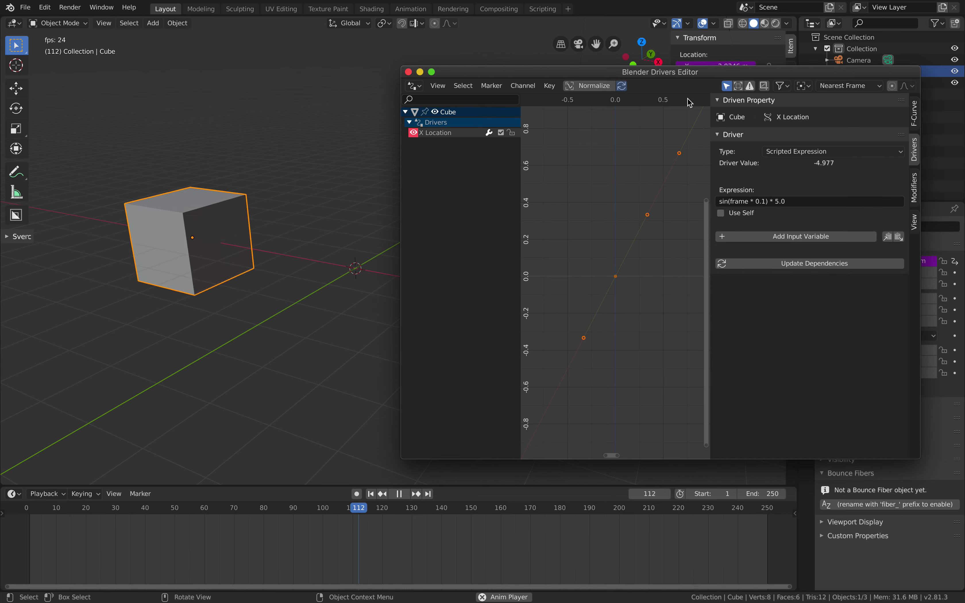
pyautogui.moveTo(673, 79); pyautogui.dragTo(699, 172)
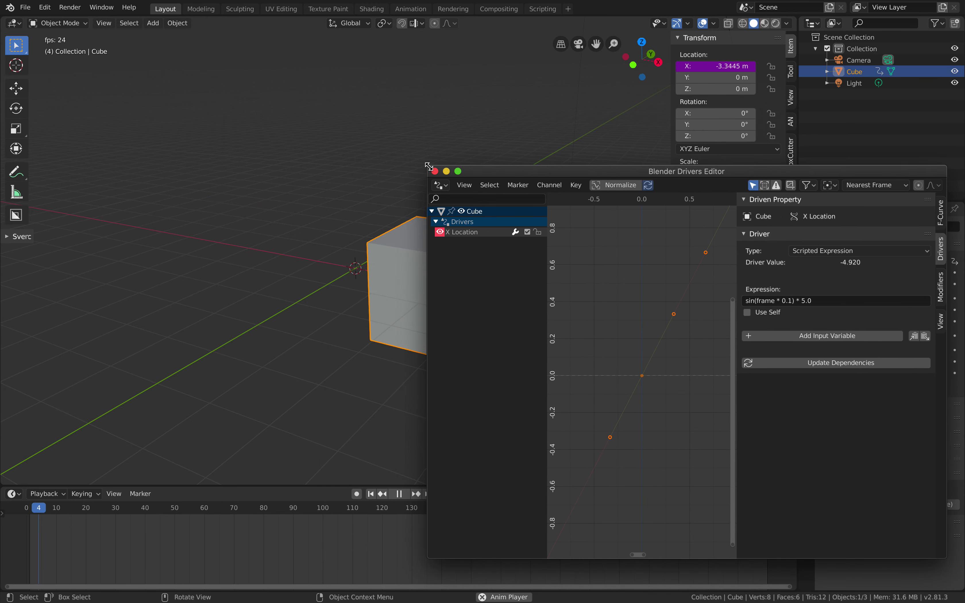
pyautogui.moveTo(429, 166); pyautogui.dragTo(489, 152)
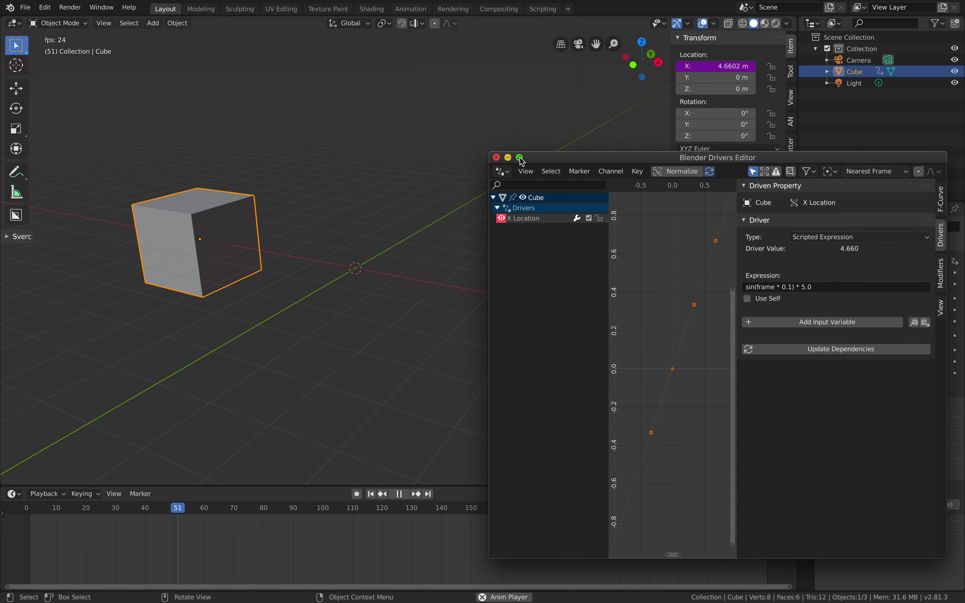
# Step: Close the Drivers Editor and delete the driver from the cube's X location
pyautogui.moveTo(522, 160)
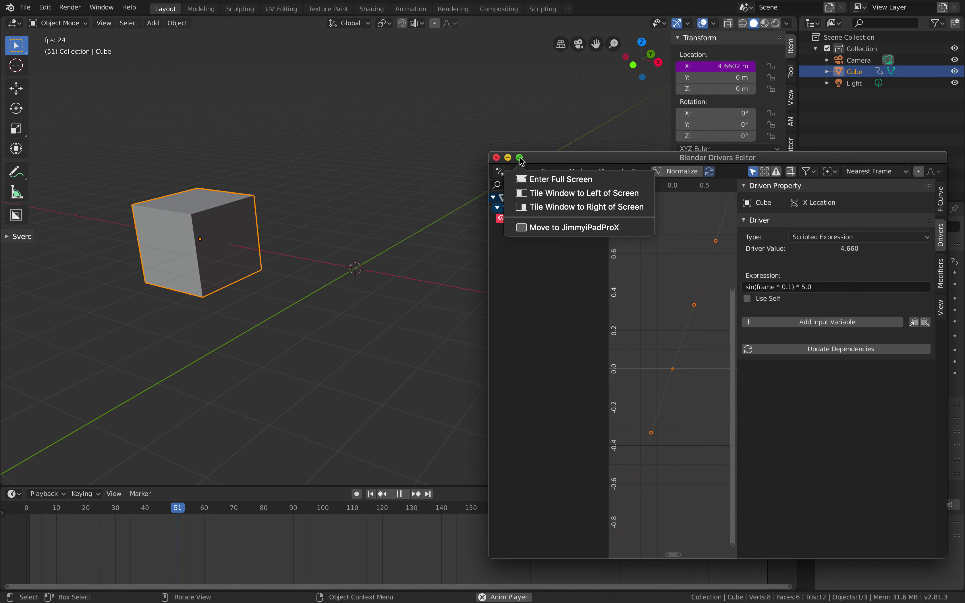
pyautogui.click(496, 158)
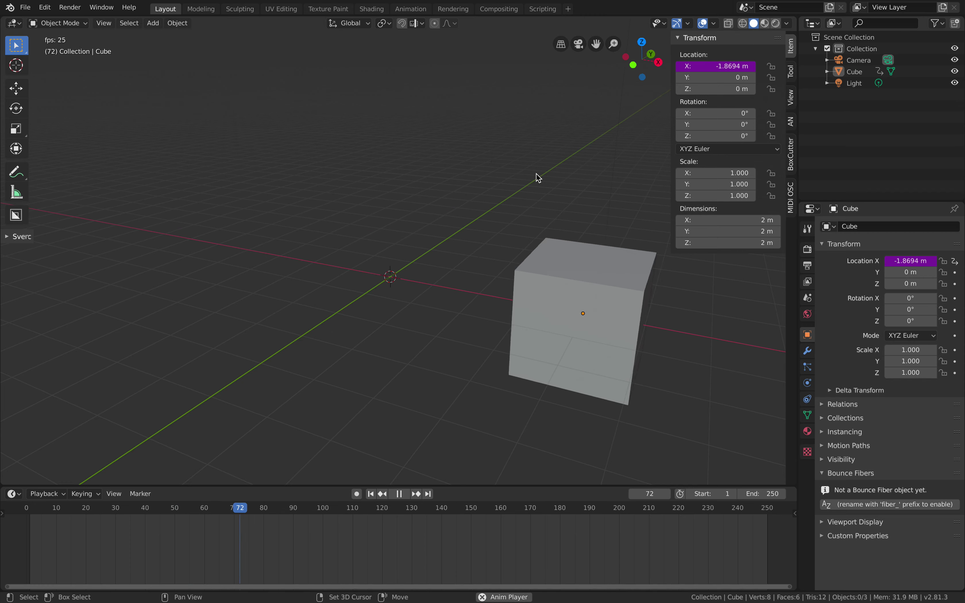
pyautogui.rightClick(712, 66)
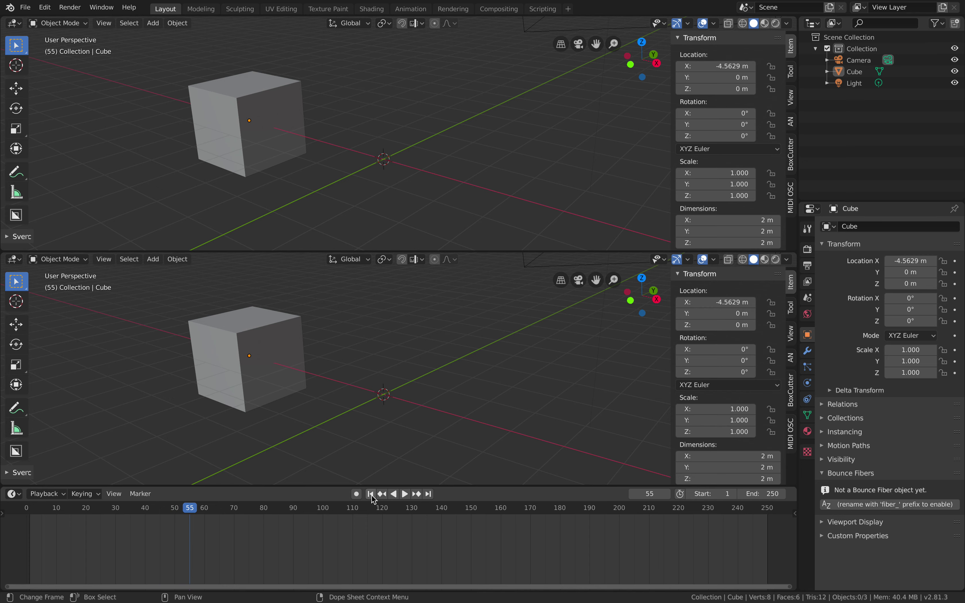
# Step: Change the upper viewport to the Animation Nodes editor and create a new node tree
pyautogui.click(20, 26)
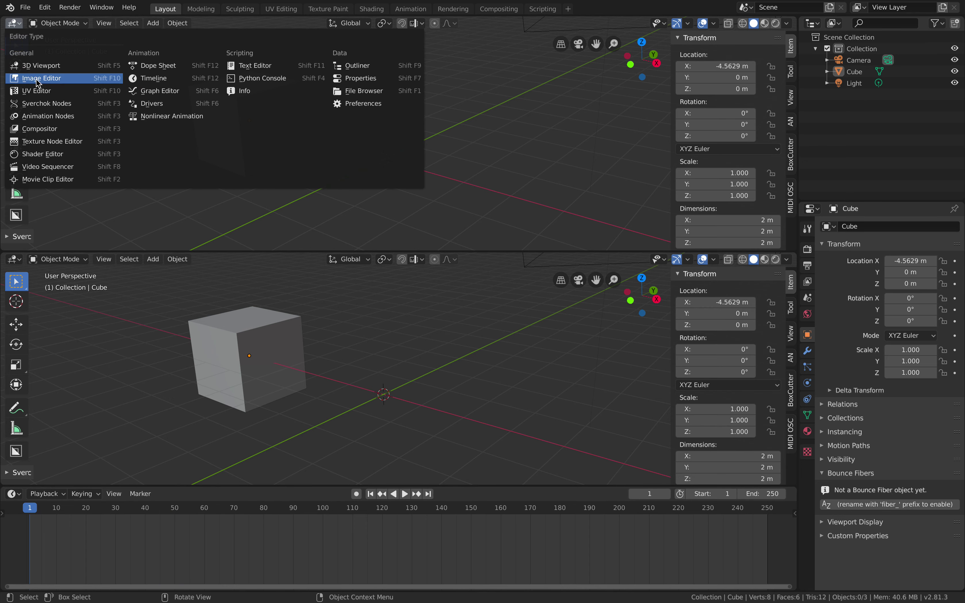
pyautogui.click(46, 119)
pyautogui.click(367, 24)
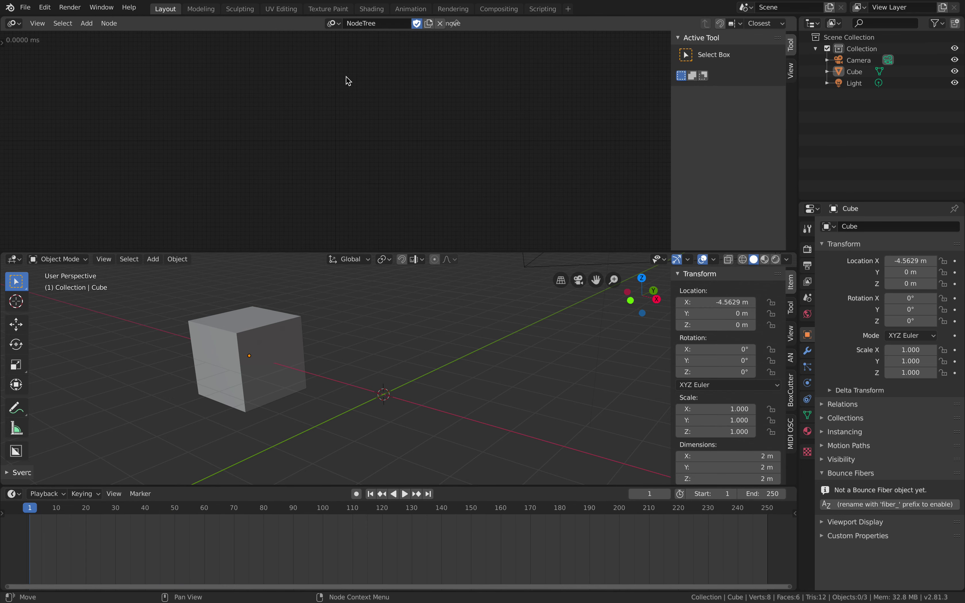
# Step: Search the addable nodes for object
pyautogui.hotkey('shift', 'a')
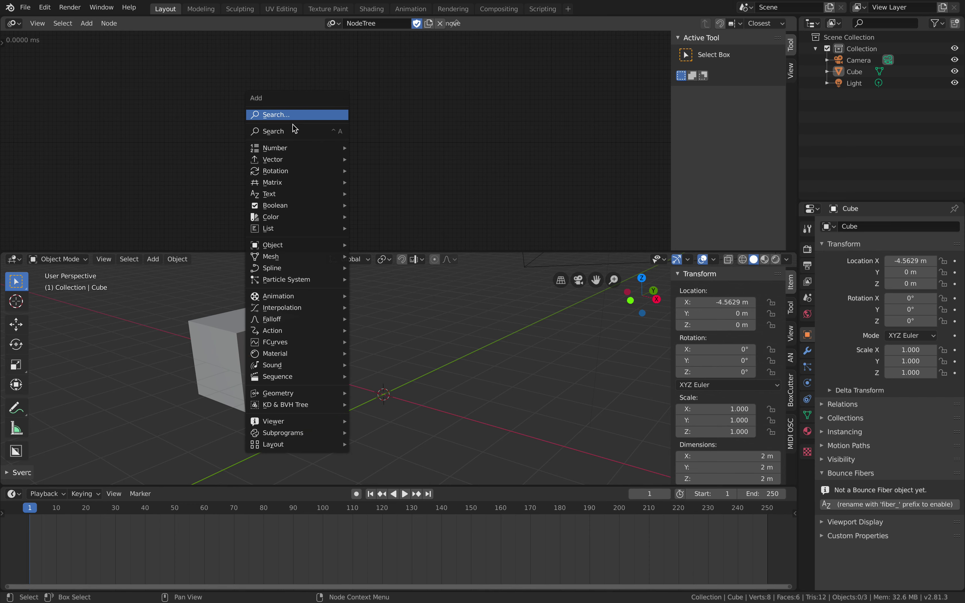
pyautogui.click(297, 131)
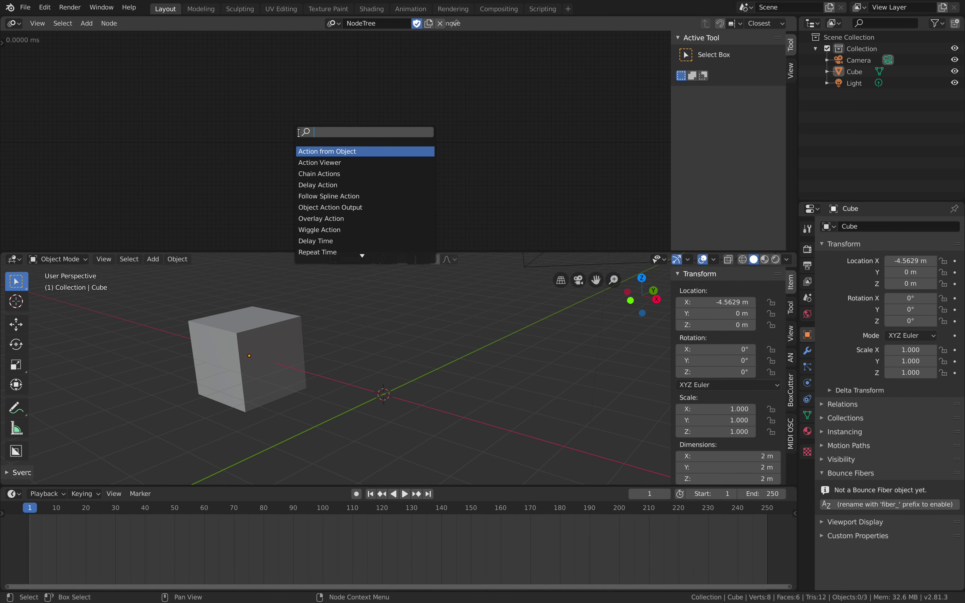
pyautogui.write('object')
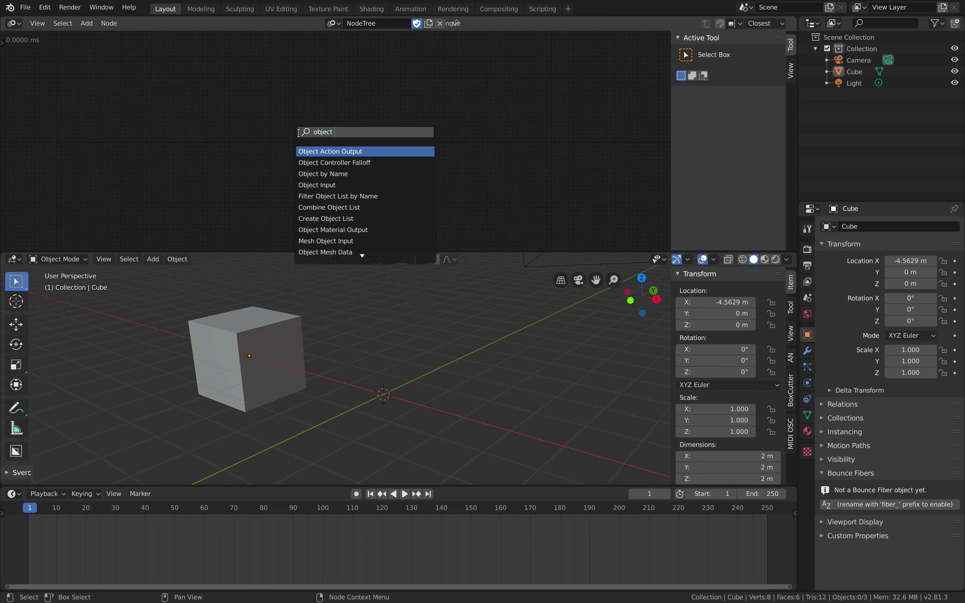
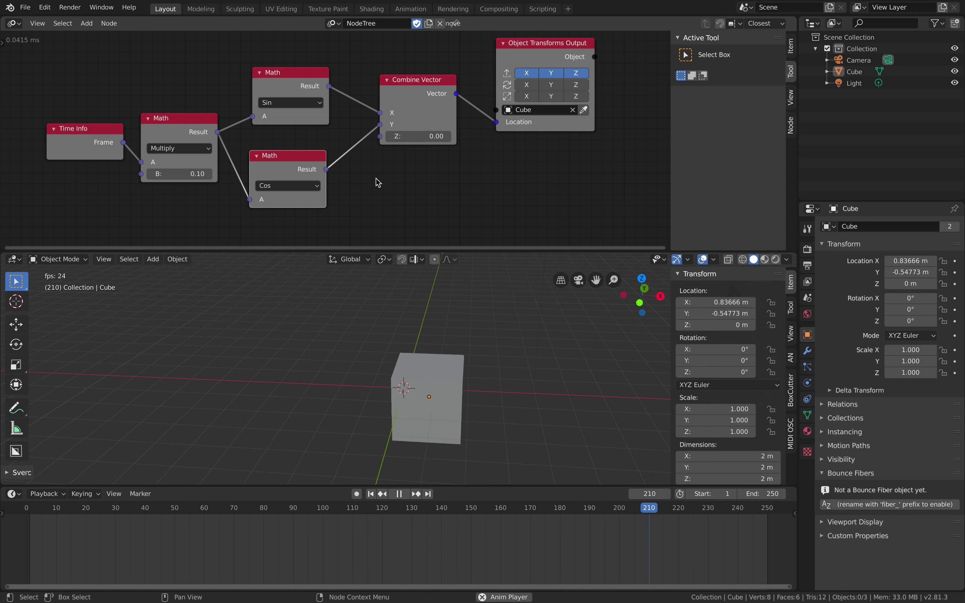
# Step: Set the Multiply node's B value to 0.23, and stop the playback back at frame 1
pyautogui.moveTo(180, 174); pyautogui.dragTo(186, 173)
pyautogui.moveTo(400, 335); pyautogui.dragTo(389, 334, button='middle')
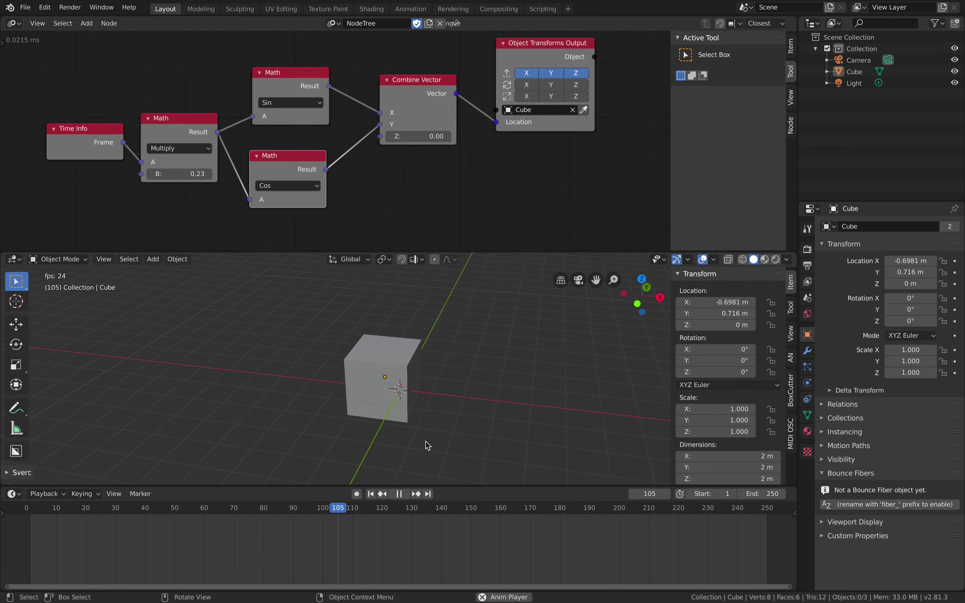
pyautogui.press('space')
pyautogui.hotkey('shift', 'Left')
pyautogui.moveTo(411, 411); pyautogui.dragTo(405, 409, button='middle')
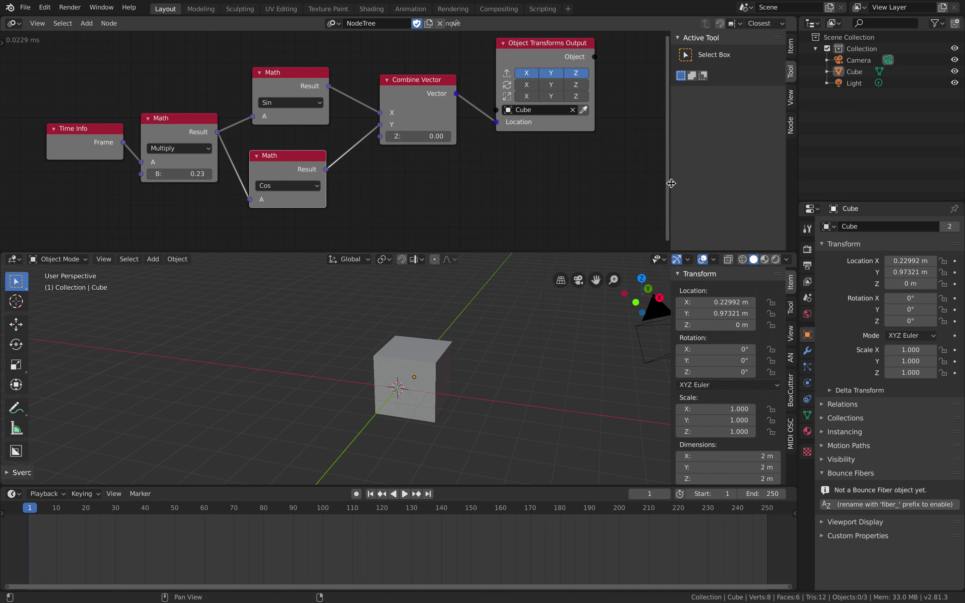
# Step: Hide the sidebars of the node editor and the 3D viewport
pyautogui.press('n')
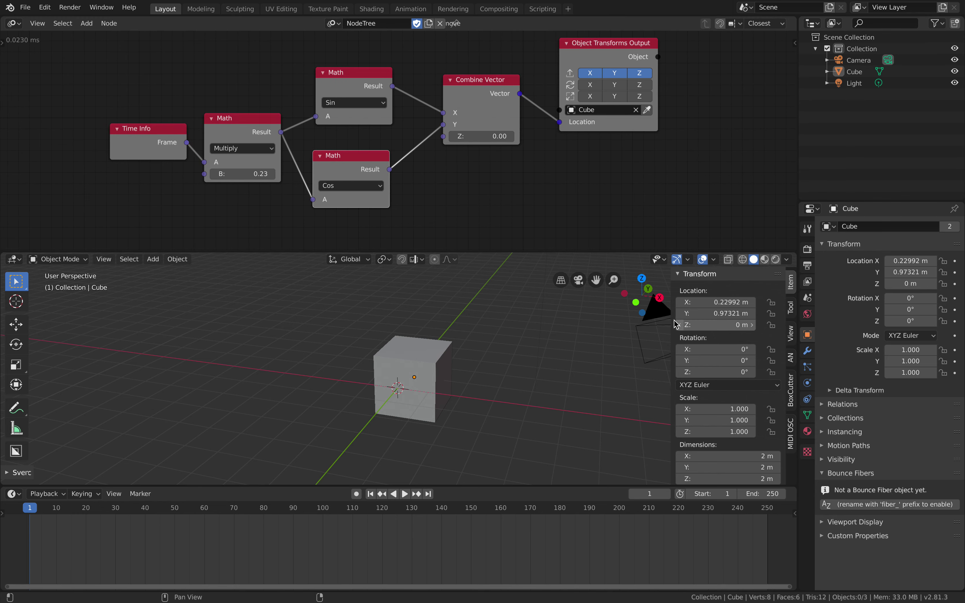
pyautogui.press('n')
pyautogui.moveTo(527, 189); pyautogui.dragTo(488, 193, button='middle')
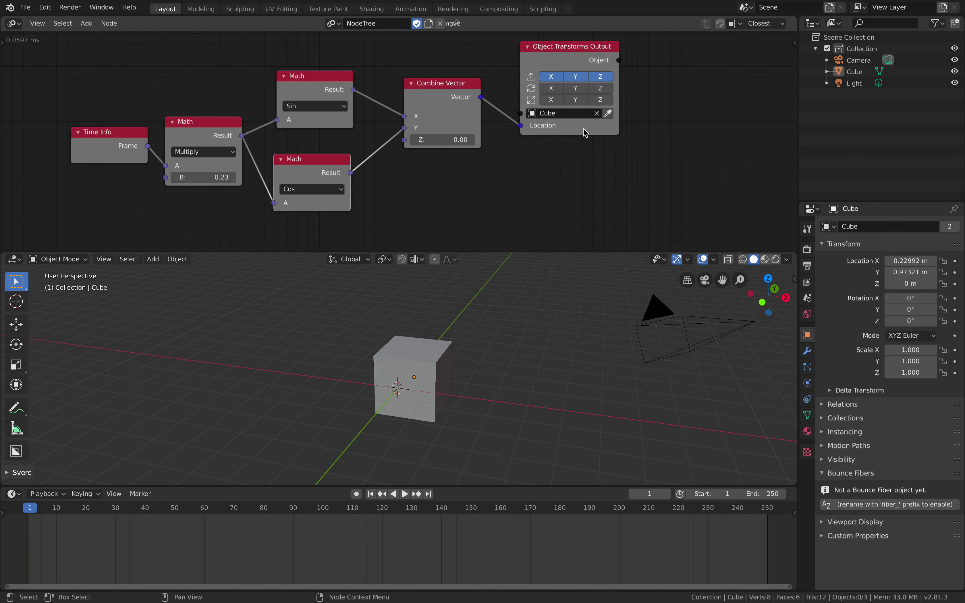
# Step: Add an Expression node below the Object Transforms Output node and shift the output node farther from Combine Vector
pyautogui.moveTo(583, 128); pyautogui.dragTo(594, 136)
pyautogui.moveTo(515, 180); pyautogui.dragTo(513, 165, button='middle')
pyautogui.hotkey('ctrl', 'a')
pyautogui.write('exp')
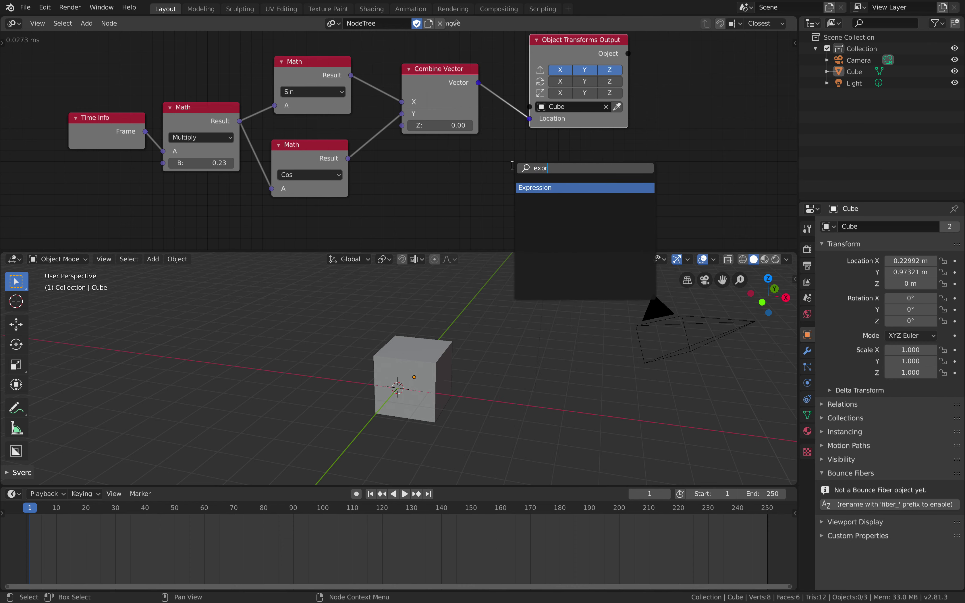
pyautogui.press('Return')
pyautogui.click(508, 163)
pyautogui.moveTo(609, 171); pyautogui.dragTo(606, 172, button='middle')
pyautogui.moveTo(616, 124); pyautogui.dragTo(679, 117)
# Step: Rearrange the Time Info, Math, Combine Vector and output nodes more compactly, with the Expression node below the output node
pyautogui.moveTo(389, 147); pyautogui.dragTo(396, 154, button='middle')
pyautogui.moveTo(298, 88); pyautogui.dragTo(299, 65)
pyautogui.moveTo(429, 96); pyautogui.dragTo(423, 87)
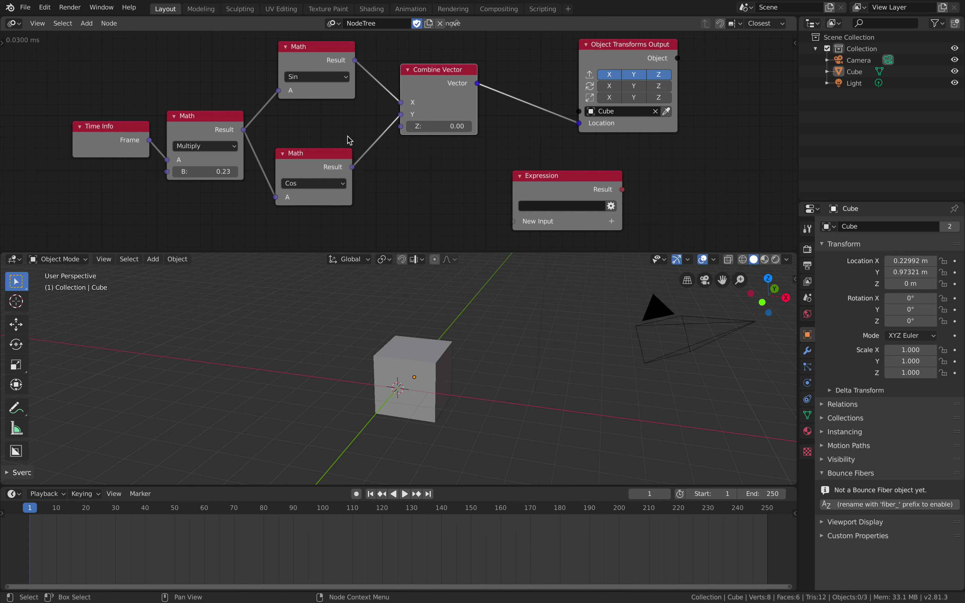
pyautogui.moveTo(303, 154); pyautogui.dragTo(302, 116)
pyautogui.moveTo(206, 117); pyautogui.dragTo(204, 95)
pyautogui.moveTo(114, 124); pyautogui.dragTo(115, 107)
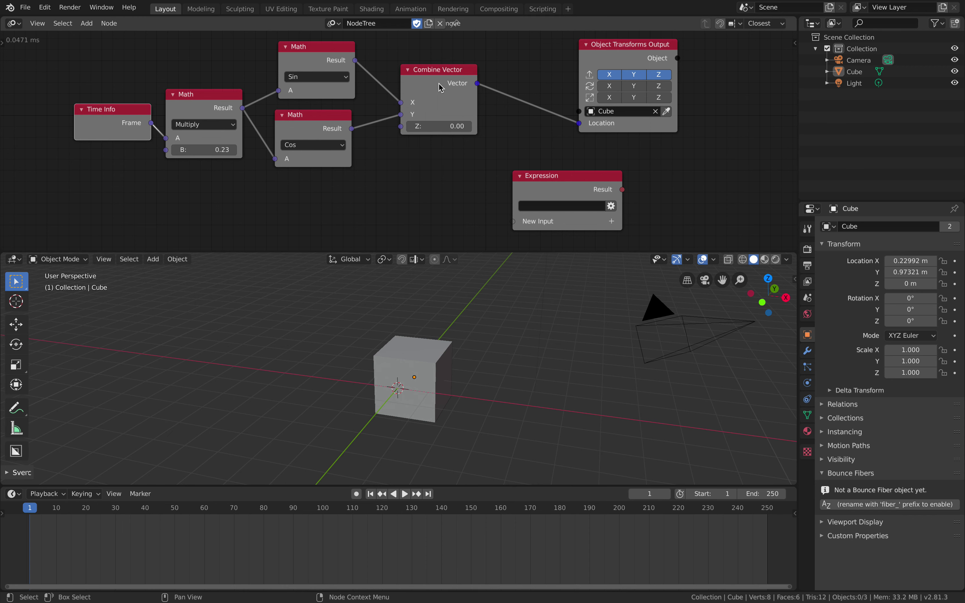
pyautogui.moveTo(439, 87)
pyautogui.mouseDown()
pyautogui.moveTo(481, 83)
pyautogui.moveTo(436, 84)
pyautogui.mouseUp()
pyautogui.moveTo(639, 124); pyautogui.dragTo(641, 121)
pyautogui.moveTo(602, 182); pyautogui.dragTo(647, 178)
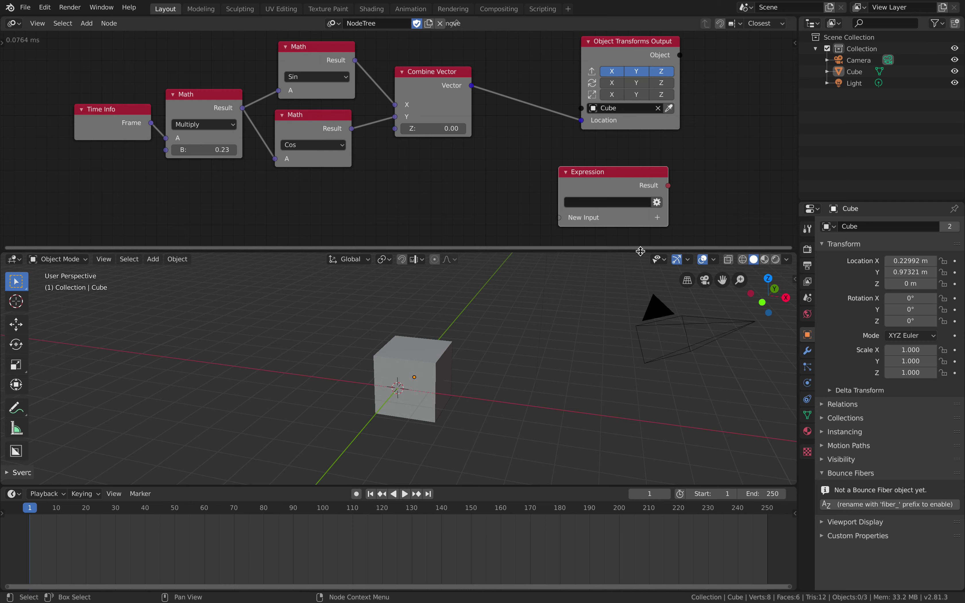
# Step: Enlarge the node editor area downward and move the Expression node closer to the Combine Vector node
pyautogui.moveTo(638, 251); pyautogui.dragTo(632, 299)
pyautogui.moveTo(580, 196); pyautogui.dragTo(549, 196)
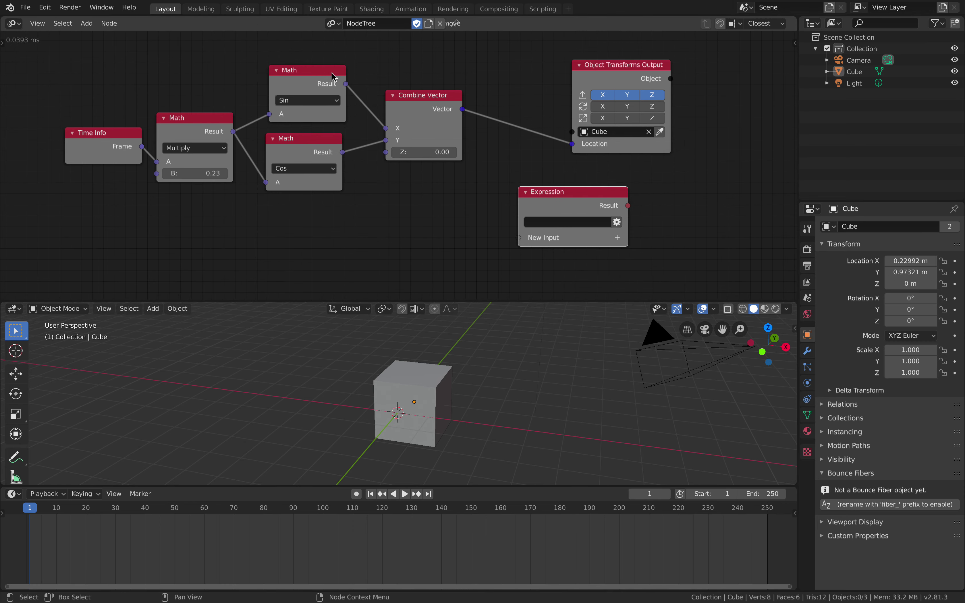
pyautogui.scroll(-1, 547, 194)
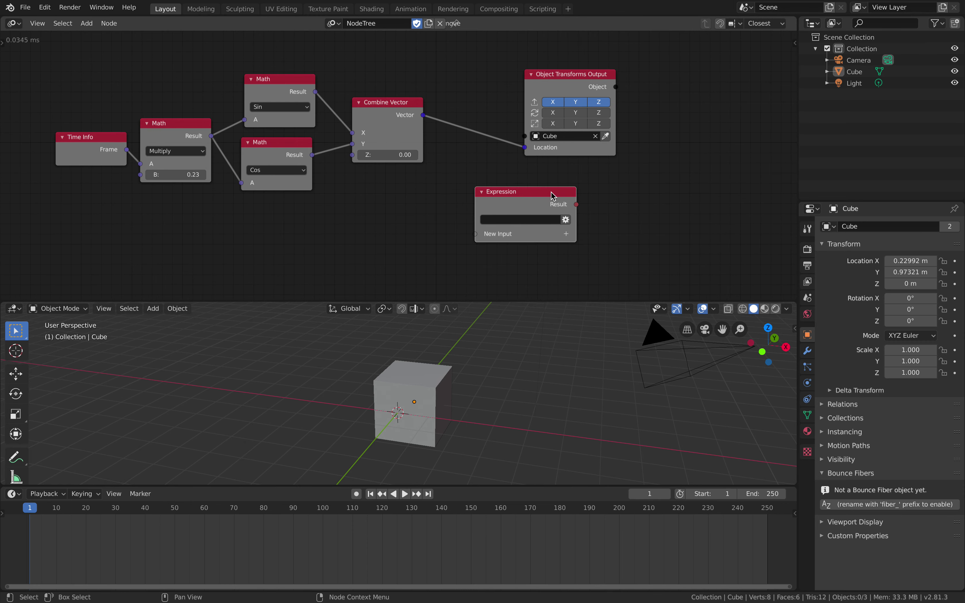
pyautogui.scroll(1, 551, 192)
pyautogui.moveTo(365, 118); pyautogui.dragTo(378, 121, button='middle')
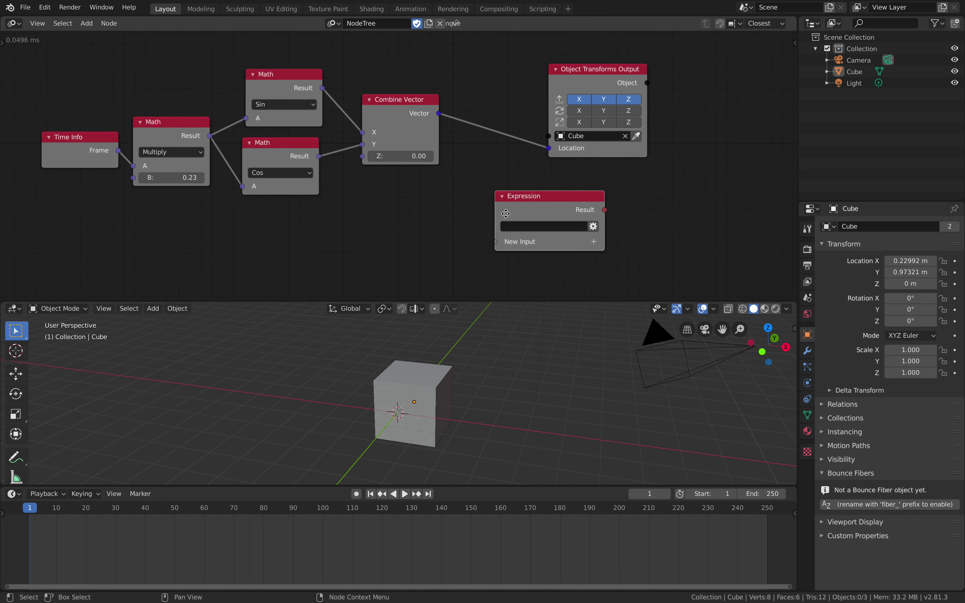
# Step: Disconnect Combine Vector from the Object Transforms Output's Location input and space the output and Expression nodes apart
pyautogui.moveTo(506, 213); pyautogui.dragTo(480, 225)
pyautogui.moveTo(611, 147); pyautogui.dragTo(637, 138)
pyautogui.moveTo(562, 211); pyautogui.dragTo(544, 211)
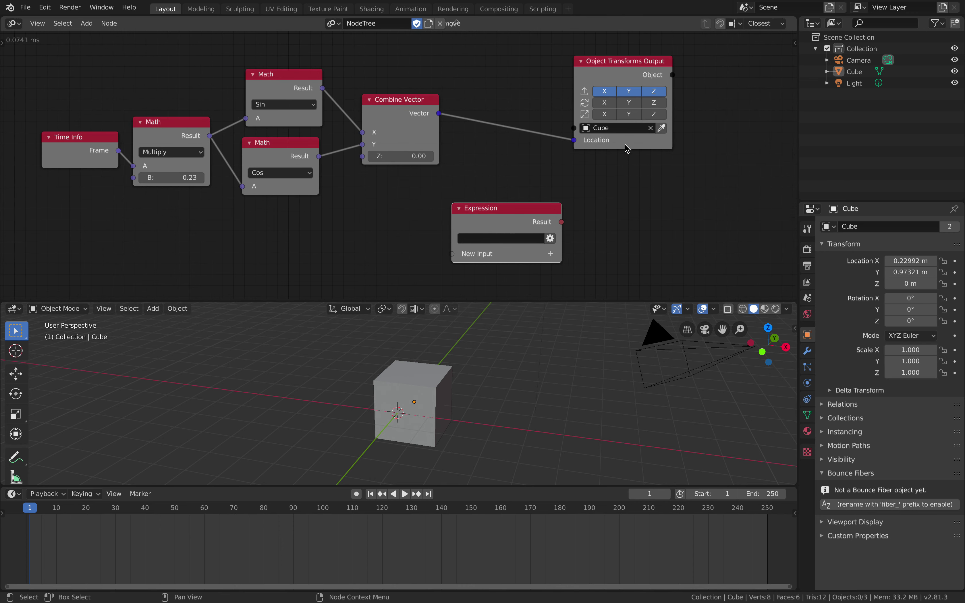
pyautogui.moveTo(625, 149); pyautogui.dragTo(569, 160)
pyautogui.moveTo(536, 203); pyautogui.dragTo(549, 192, button='middle')
pyautogui.moveTo(560, 187); pyautogui.dragTo(577, 172)
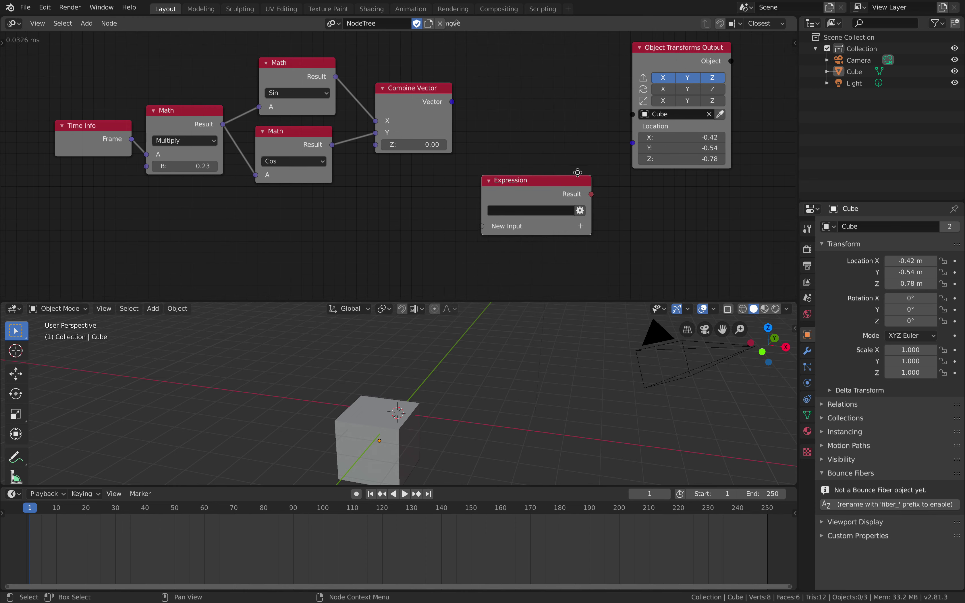
# Step: Frame the Expression node up close and save the file AN_Expression_001.blend
pyautogui.moveTo(577, 172); pyautogui.dragTo(533, 156, button='middle')
pyautogui.scroll(1, 502, 152)
pyautogui.scroll(3, 469, 157)
pyautogui.moveTo(472, 146); pyautogui.dragTo(445, 95, button='middle')
pyautogui.scroll(2, 469, 157)
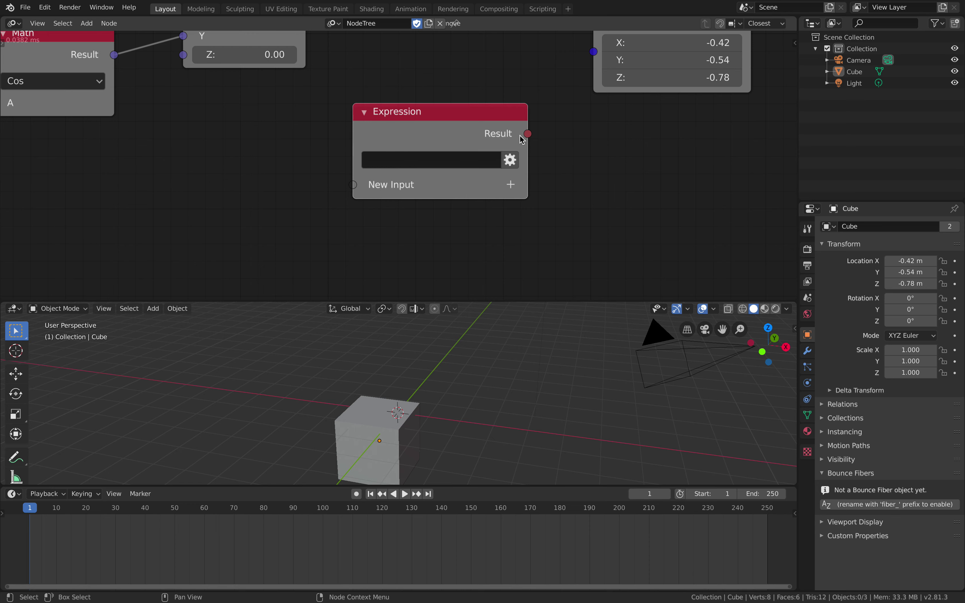
pyautogui.hotkey('ctrl', 's')
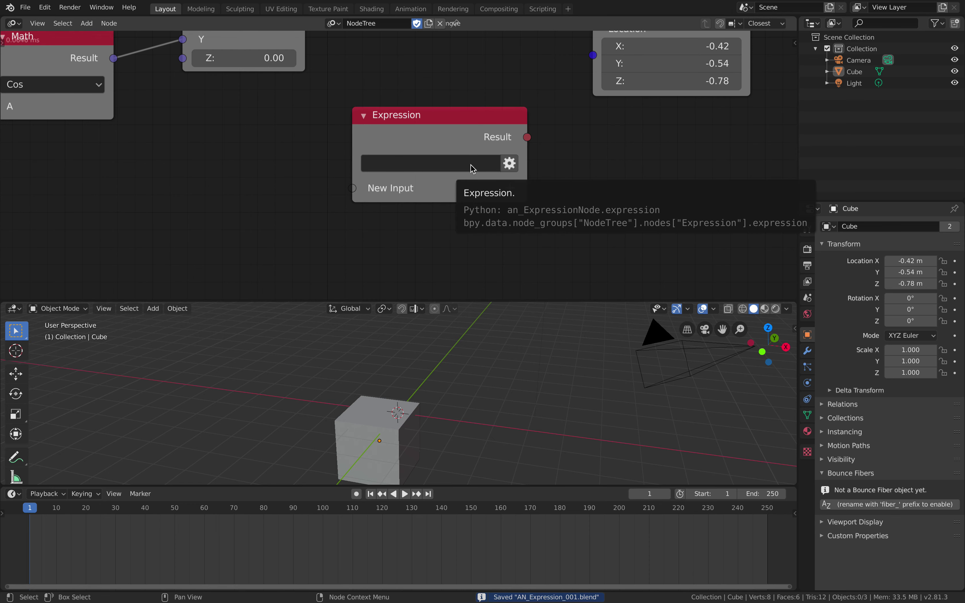
# Step: Open the Expression node's expression field for editing, leave it empty, and select the cube in the viewport
pyautogui.click(453, 166)
pyautogui.write('print')
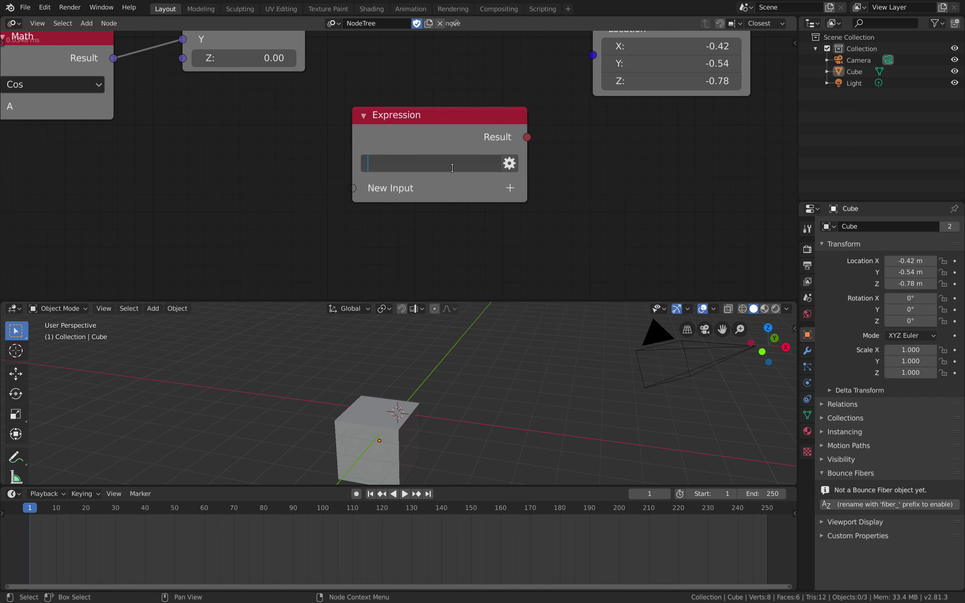
pyautogui.moveTo(448, 332); pyautogui.dragTo(409, 379, button='middle')
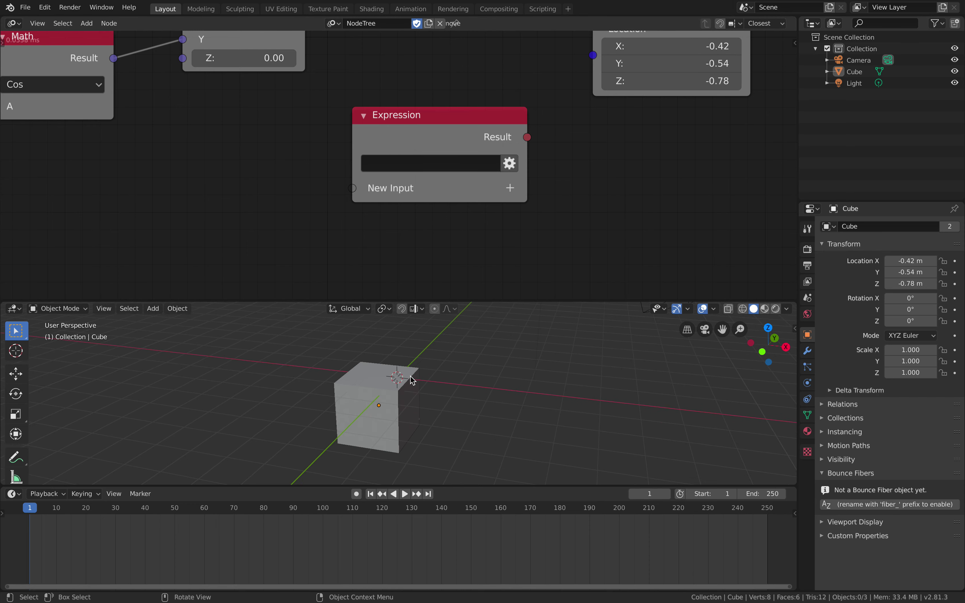
pyautogui.click(409, 387)
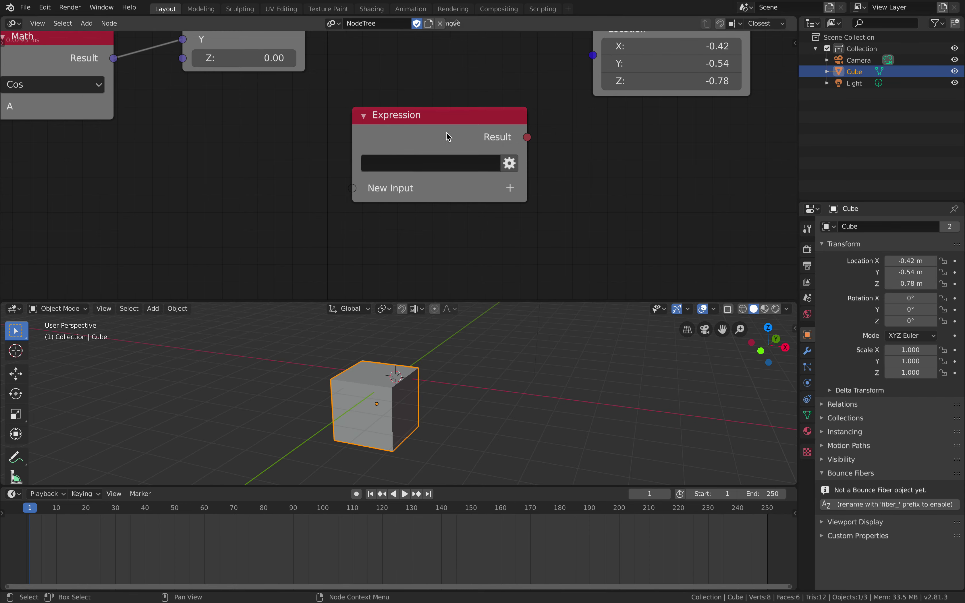
# Step: Examine the node chain from Time Info through Combine Vector to the Expression and Object Transforms Output nodes
pyautogui.moveTo(445, 138); pyautogui.dragTo(451, 156)
pyautogui.scroll(-2, 371, 177)
pyautogui.moveTo(247, 163); pyautogui.dragTo(463, 207, button='middle')
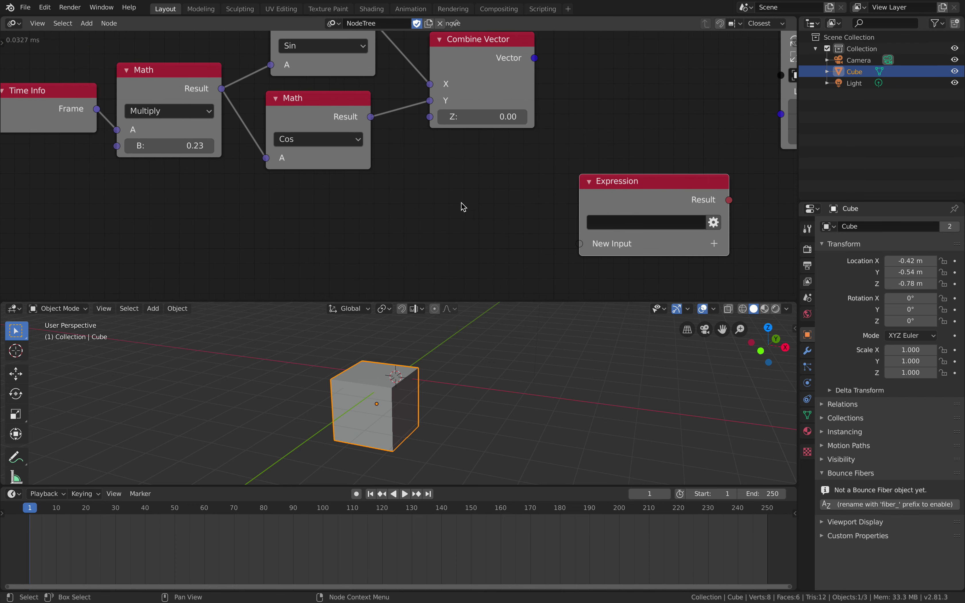
pyautogui.scroll(-3, 463, 207)
pyautogui.moveTo(393, 175); pyautogui.dragTo(258, 218, button='middle')
pyautogui.scroll(-1, 332, 211)
pyautogui.moveTo(564, 122); pyautogui.dragTo(561, 121)
pyautogui.moveTo(529, 83); pyautogui.dragTo(491, 79, button='middle')
pyautogui.scroll(2, 509, 144)
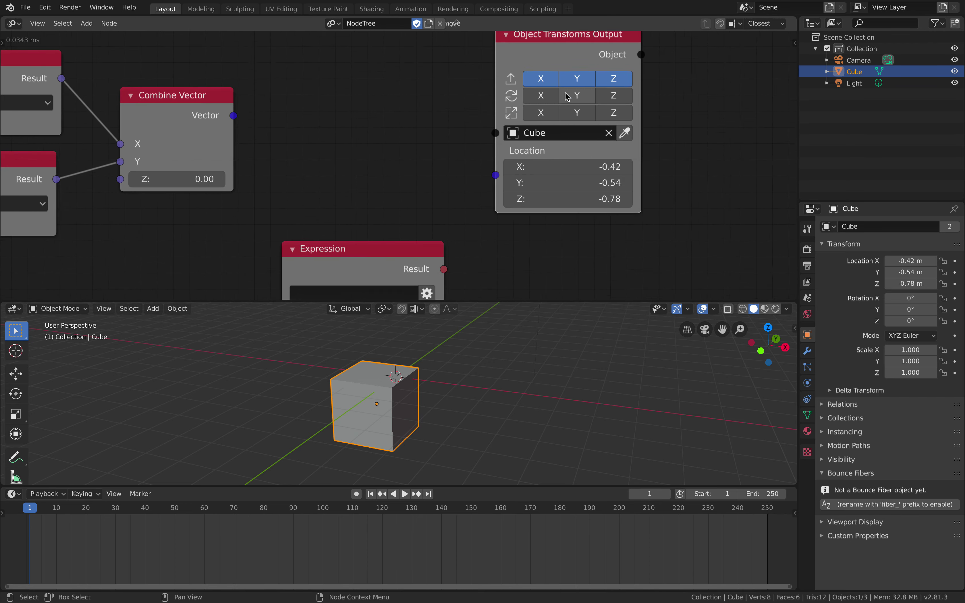
pyautogui.scroll(-1, 525, 268)
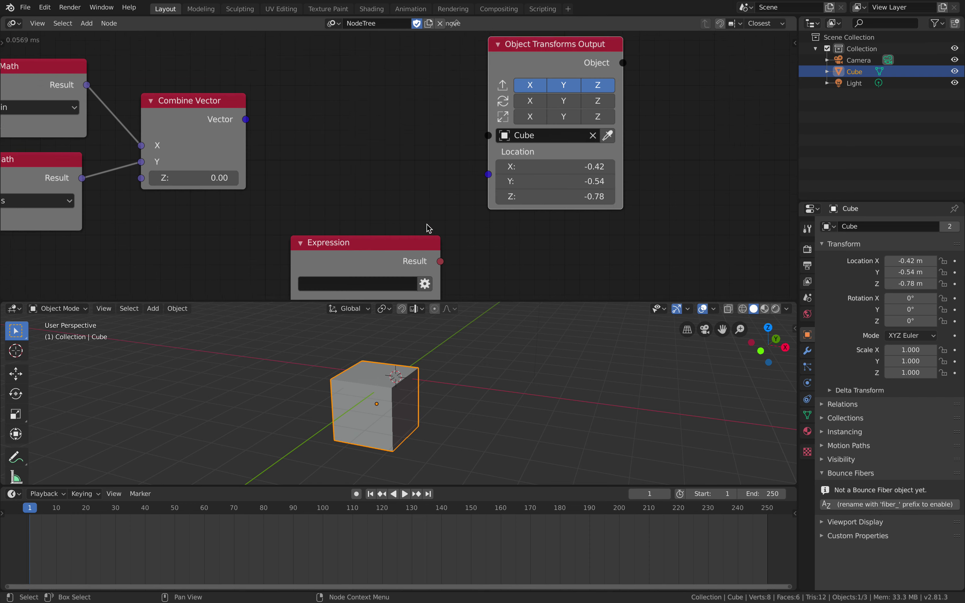
# Step: Bring the Expression node into view and enlarge the 3D viewport slightly at the node editor's expense
pyautogui.moveTo(429, 226); pyautogui.dragTo(451, 173, button='middle')
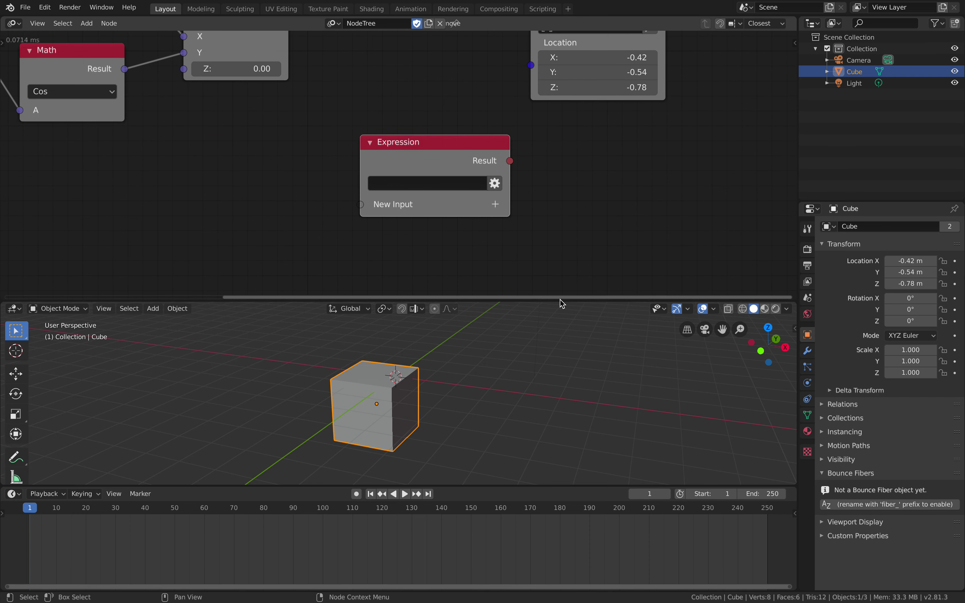
pyautogui.moveTo(560, 301); pyautogui.dragTo(559, 285)
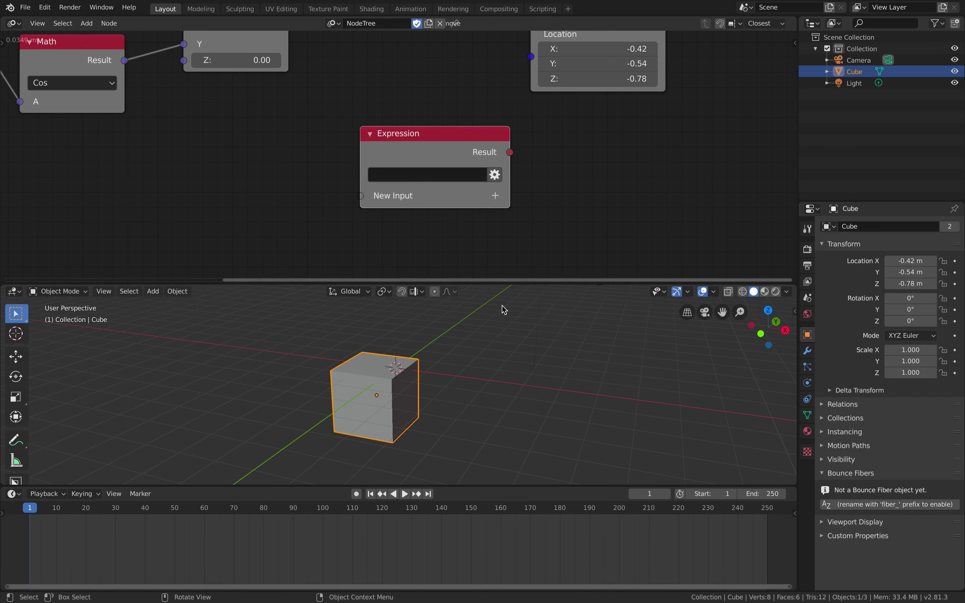
# Step: Check the Developer Extras and Python Tooltips options in the Interface preferences, and close the preferences
pyautogui.click(44, 7)
pyautogui.click(80, 160)
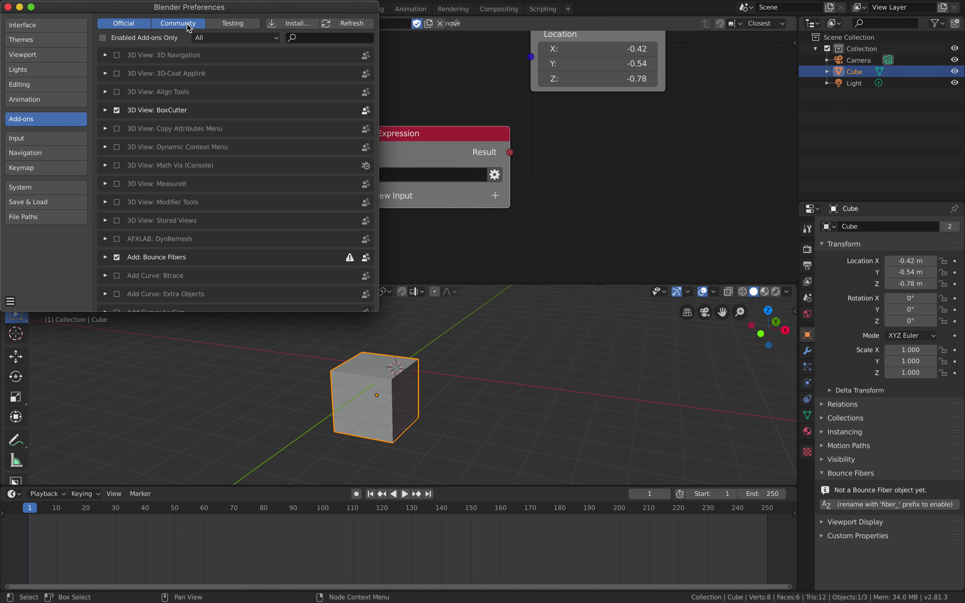
pyautogui.click(207, 96)
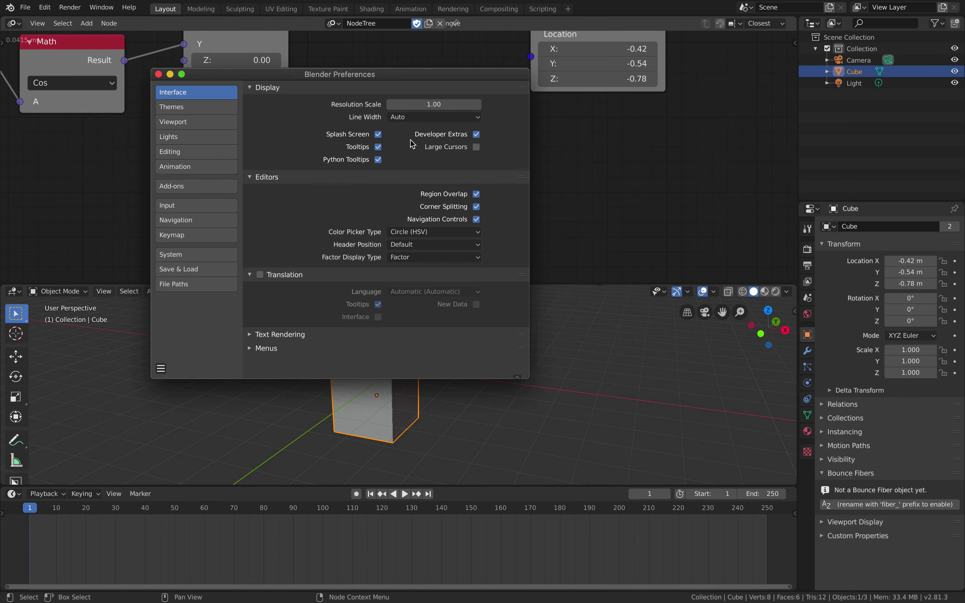
pyautogui.click(158, 74)
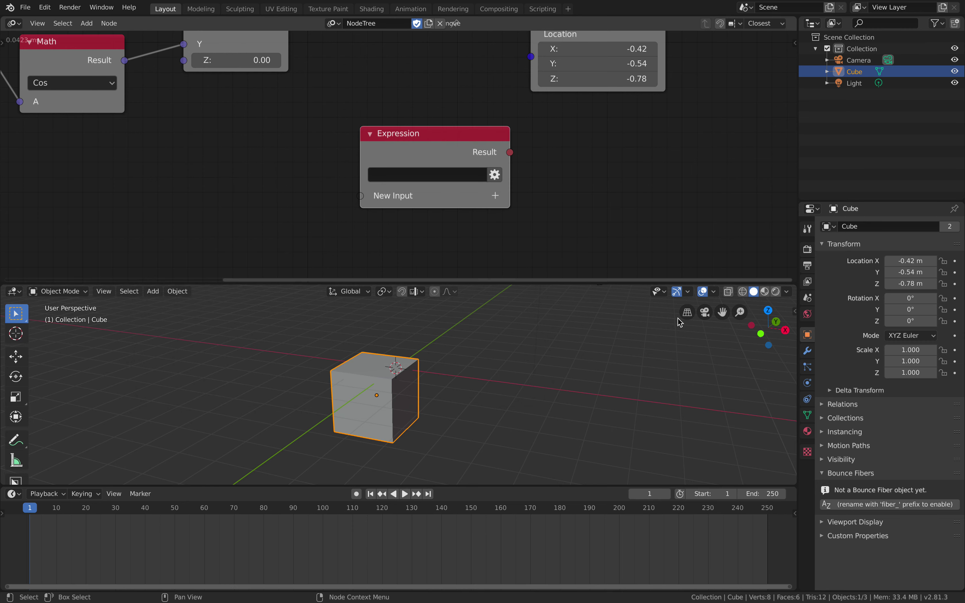
# Step: Show the 3D viewport's transform sidebar and enlarge the viewport at the node editor's expense
pyautogui.click(794, 311)
pyautogui.moveTo(670, 333); pyautogui.dragTo(660, 333)
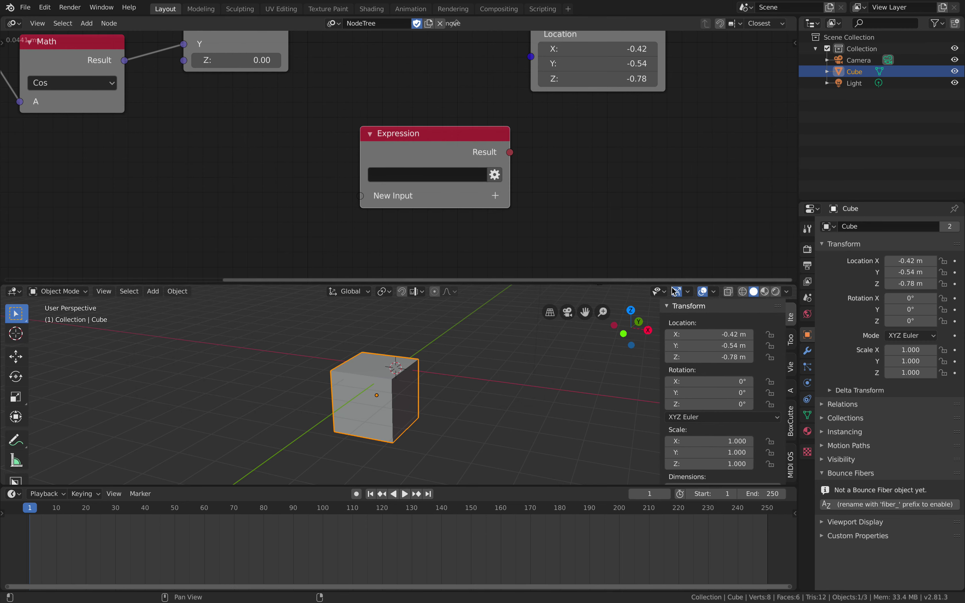
pyautogui.moveTo(673, 283); pyautogui.dragTo(672, 219)
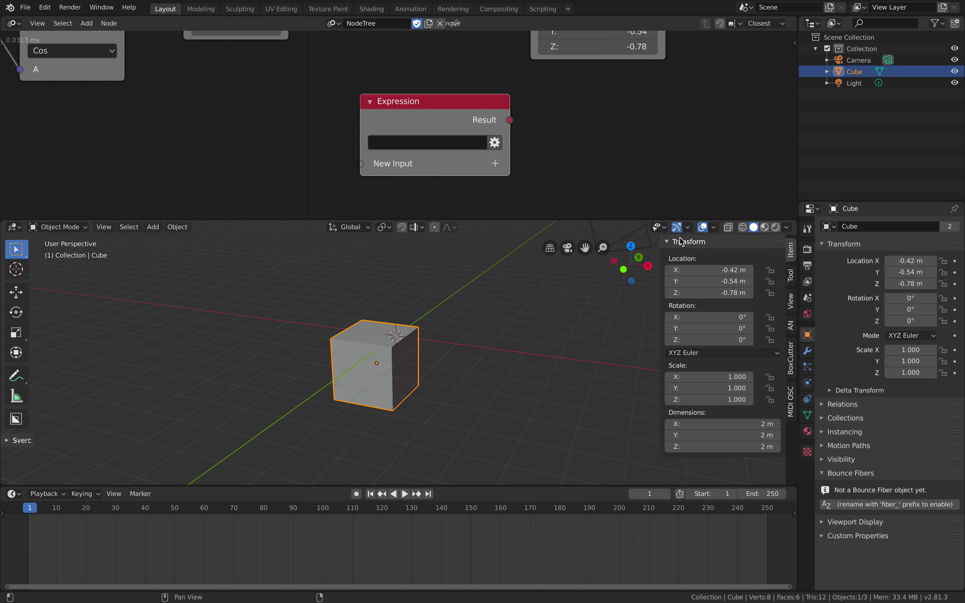
# Step: Copy the cube's X location data path into the Expression node as bpy.data.objects["Cube"].location[0], and widen the node to fit
pyautogui.hotkey('ctrl', 'shift', 'alt', 'c')
pyautogui.write('bpy.data.objects["Cube"].location[0]')
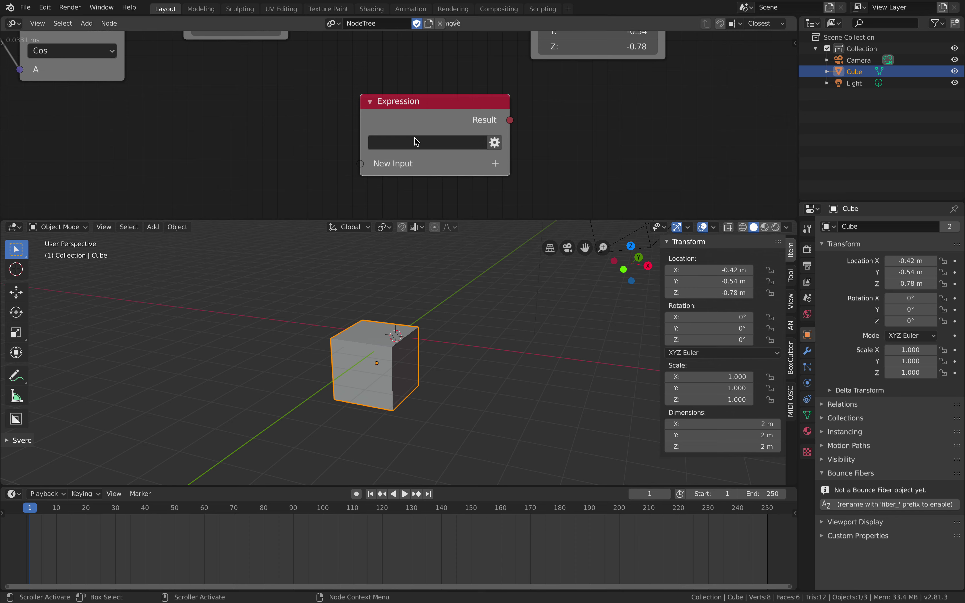
pyautogui.moveTo(510, 132); pyautogui.dragTo(547, 131)
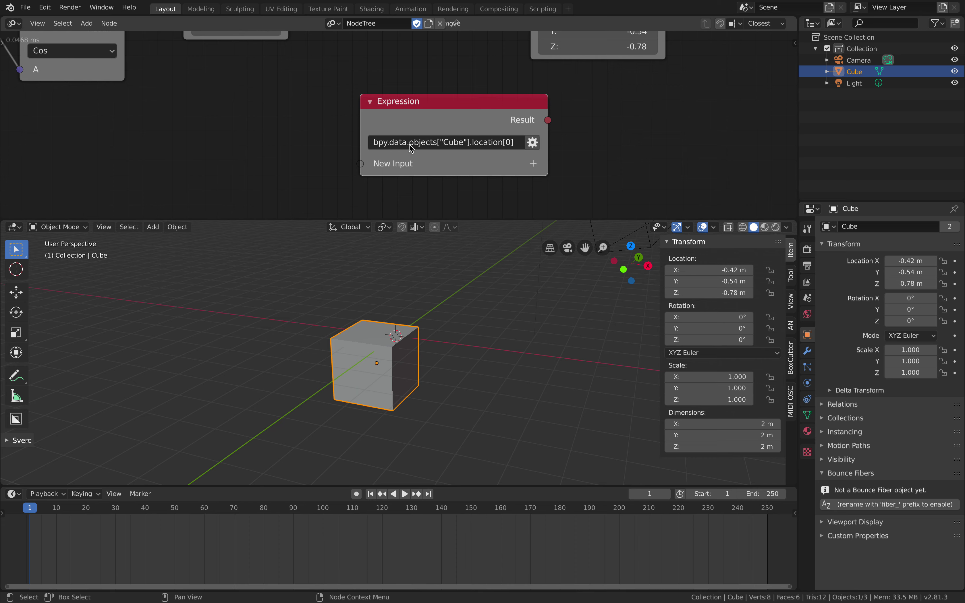
pyautogui.moveTo(521, 144); pyautogui.dragTo(453, 149, button='middle')
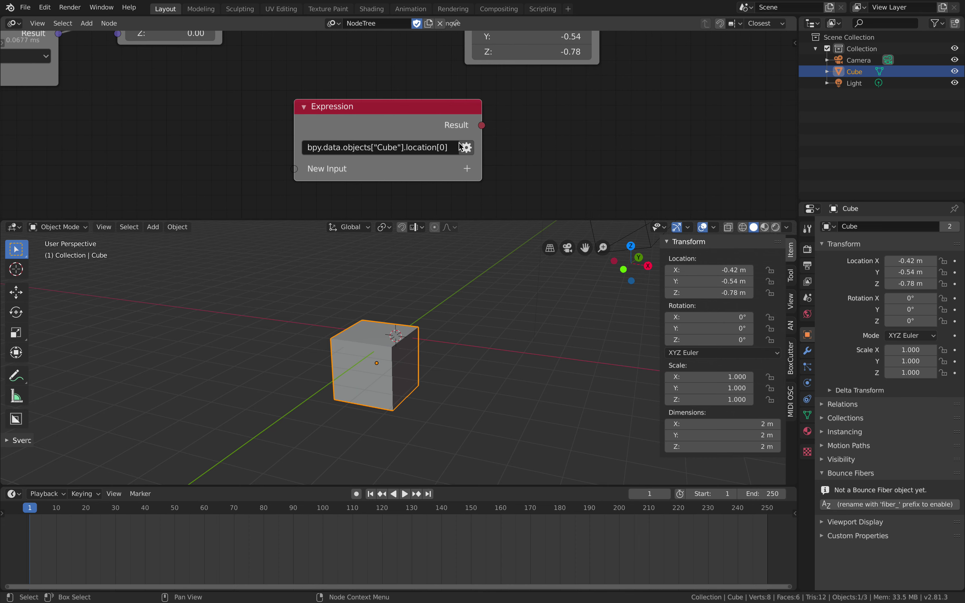
# Step: Add a Viewer node beside the Expression node and connect the Expression's Result to it
pyautogui.hotkey('ctrl', 'a')
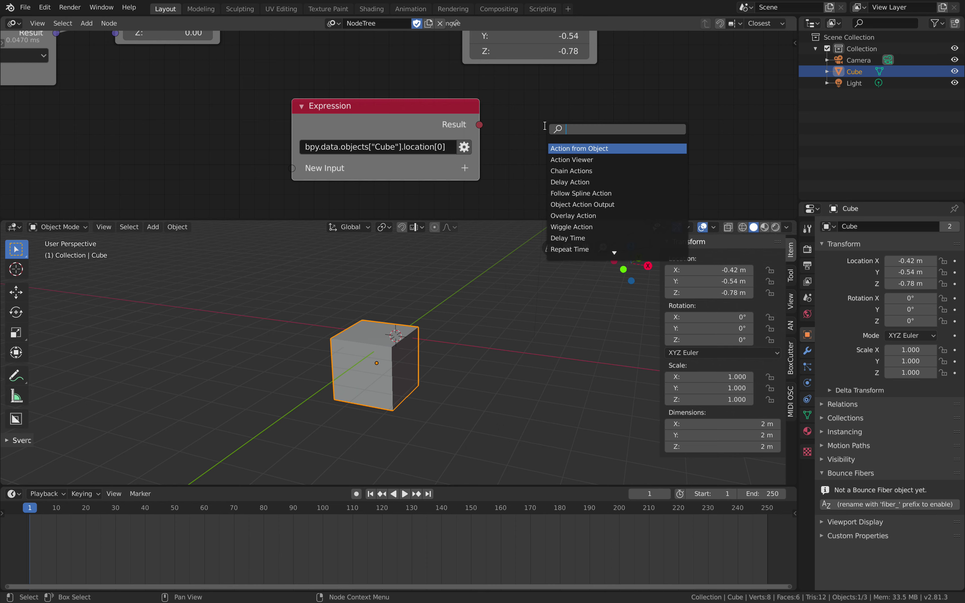
pyautogui.write('view')
pyautogui.press('Down')
pyautogui.press('Down')
pyautogui.press('Down')
pyautogui.press('Down')
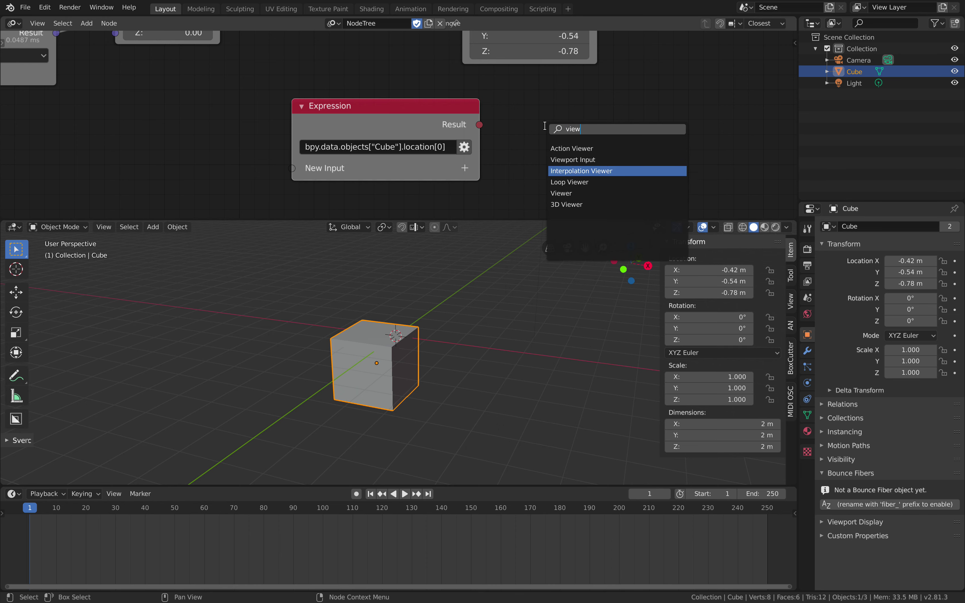
pyautogui.press('Return')
pyautogui.moveTo(480, 125); pyautogui.dragTo(542, 143)
# Step: Try to move the cube freely in the 3D viewport
pyautogui.click(423, 355)
pyautogui.click(417, 350)
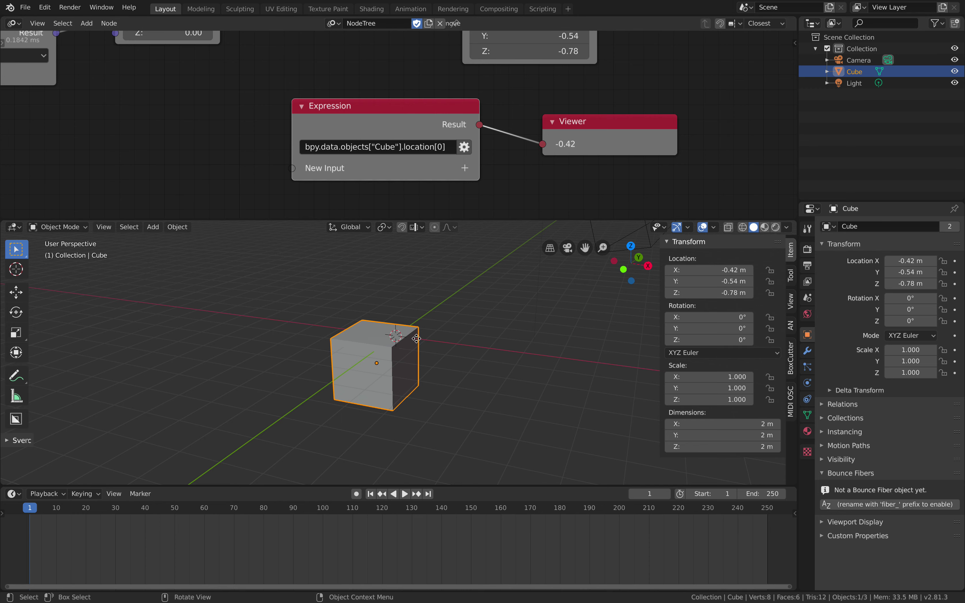
pyautogui.press('g')
pyautogui.click(419, 316)
# Step: Delete the Object Transforms Output node that follows the Combine Vector node
pyautogui.scroll(-3, 390, 142)
pyautogui.moveTo(390, 142); pyautogui.dragTo(364, 217, button='middle')
pyautogui.moveTo(439, 112); pyautogui.dragTo(430, 155, button='middle')
pyautogui.click(428, 77)
pyautogui.press('x')
pyautogui.moveTo(355, 153); pyautogui.dragTo(354, 18, button='middle')
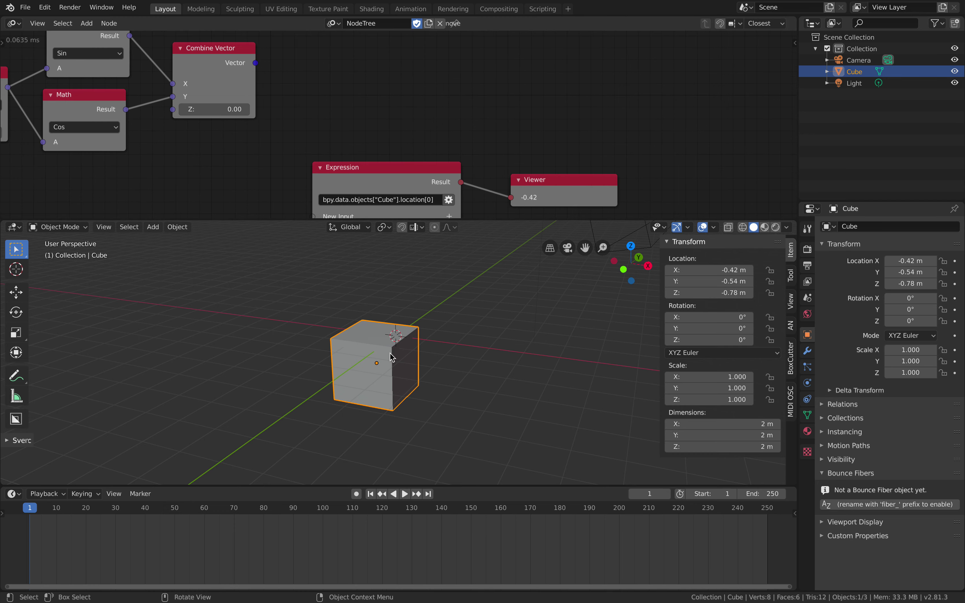
# Step: Move the cube to several places in the viewport to test the Viewer node's reading of its X location
pyautogui.press('g')
pyautogui.click(421, 269)
pyautogui.press('g')
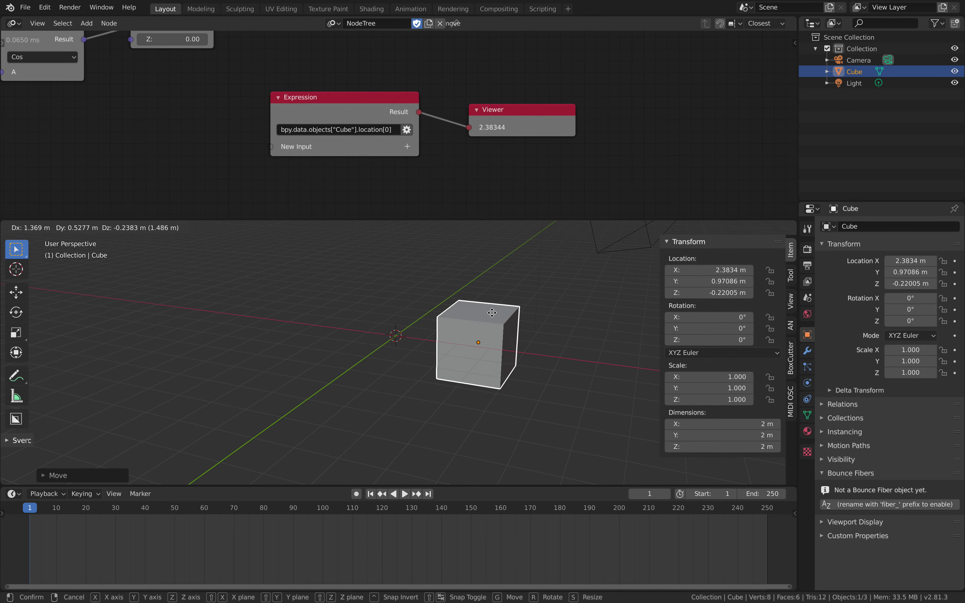
pyautogui.click(379, 302)
pyautogui.moveTo(380, 302); pyautogui.dragTo(438, 344, button='middle')
pyautogui.press('g')
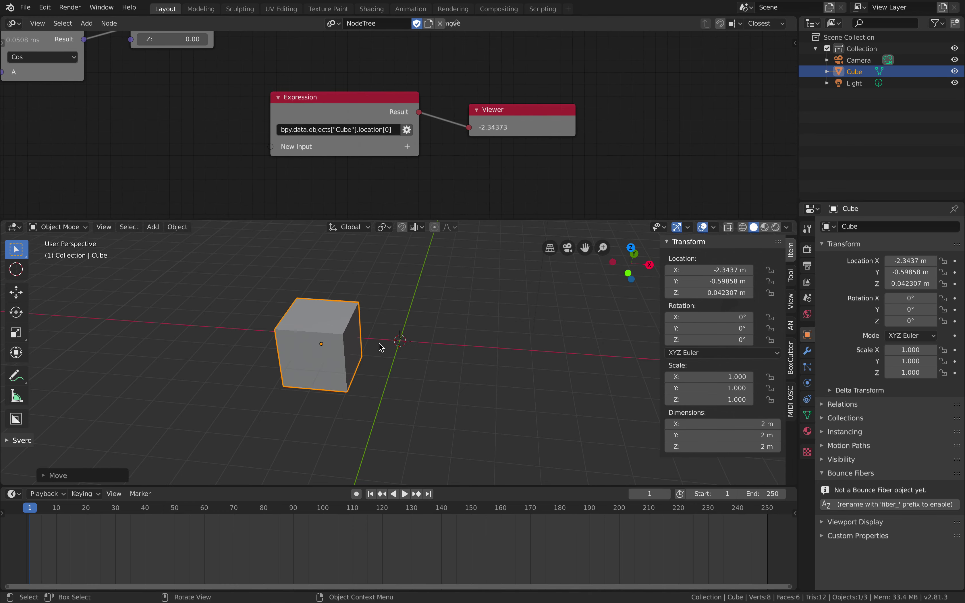
pyautogui.click(501, 338)
pyautogui.press('g')
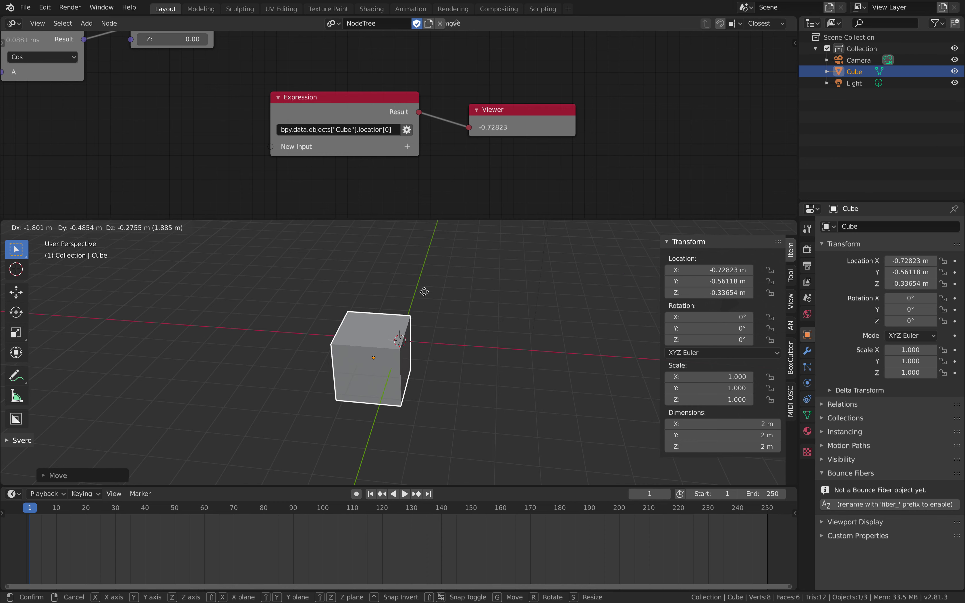
pyautogui.click(422, 291)
# Step: Widen and shift the Expression node slightly, and move the cube to about X 0.005, Y -0.34, Z -0.18 m
pyautogui.moveTo(422, 132); pyautogui.dragTo(405, 103)
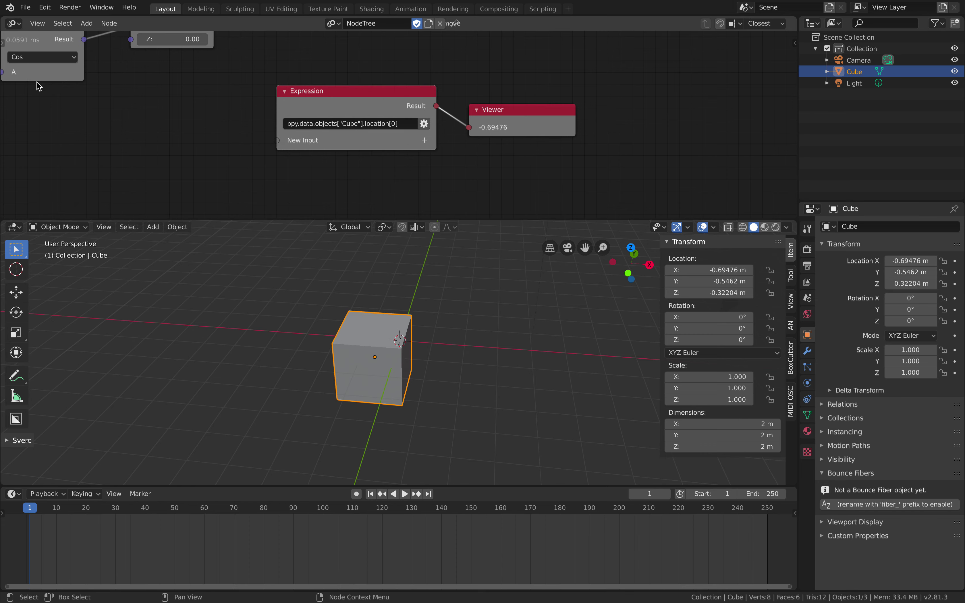
pyautogui.moveTo(116, 99); pyautogui.dragTo(138, 97, button='middle')
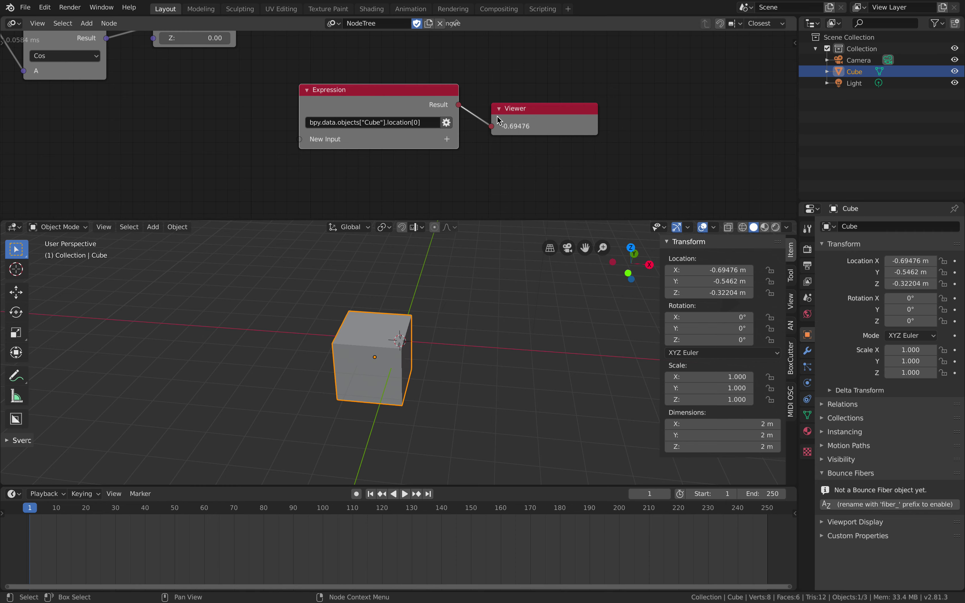
pyautogui.press('g')
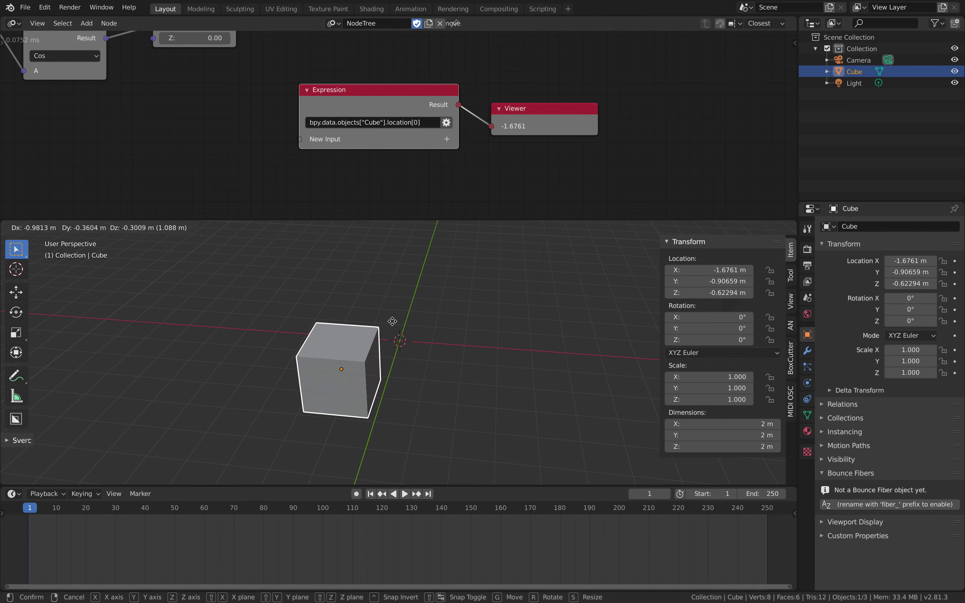
pyautogui.click(439, 331)
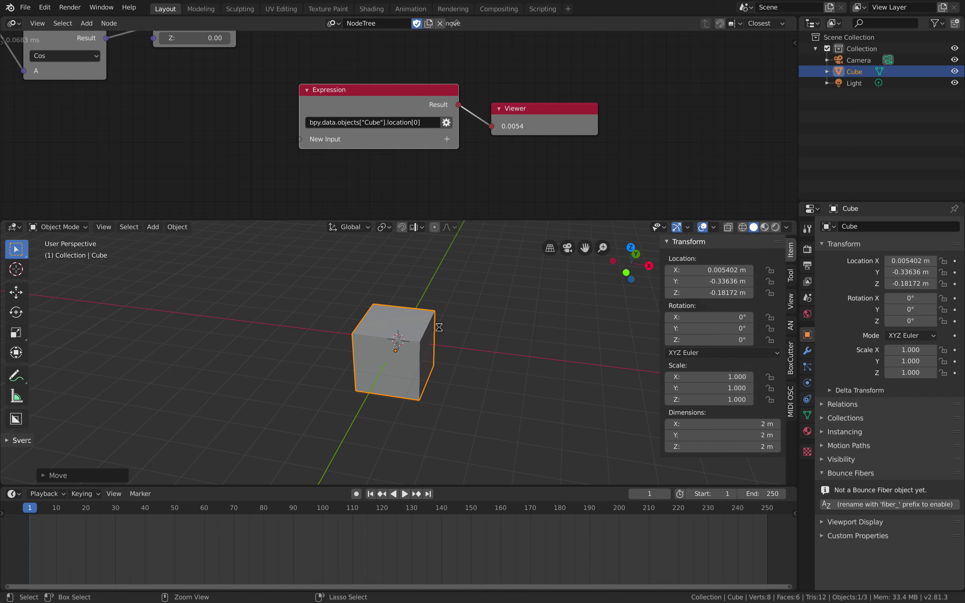
# Step: Save the file AN_Expression_001.blend and spread the Expression and Viewer nodes further apart
pyautogui.hotkey('ctrl', 's')
pyautogui.scroll(1, 416, 252)
pyautogui.moveTo(411, 106); pyautogui.dragTo(429, 79)
pyautogui.moveTo(555, 115); pyautogui.dragTo(587, 109)
pyautogui.scroll(1, 433, 124)
pyautogui.moveTo(432, 137); pyautogui.dragTo(438, 159, button='middle')
pyautogui.moveTo(424, 334); pyautogui.dragTo(392, 323, button='middle')
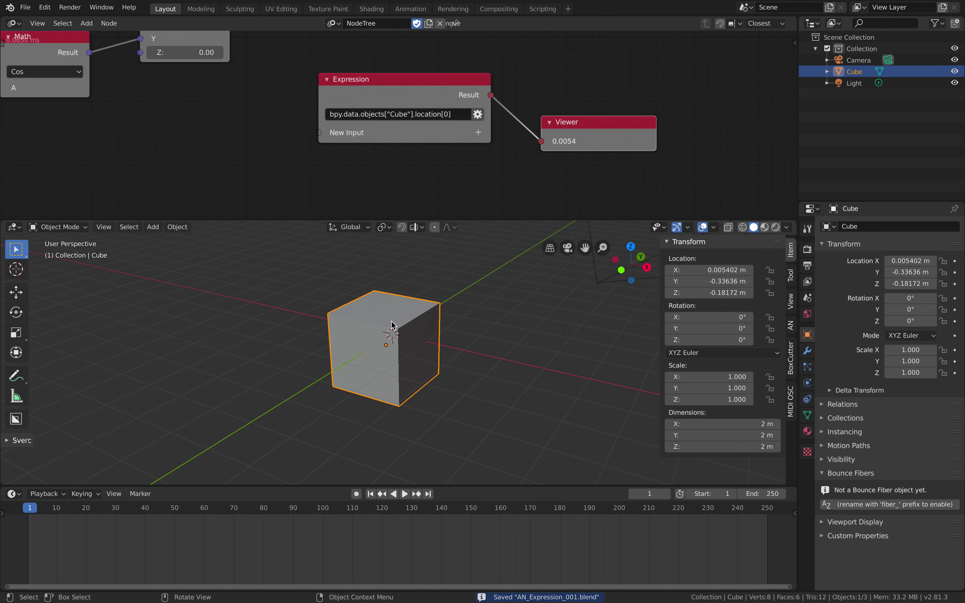
# Step: Add a monkey mesh and move it beside the cube to about X -5.13, Y -1.29, Z 1.49 m
pyautogui.hotkey('shift', 'a')
pyautogui.moveTo(399, 322)
pyautogui.click(477, 429)
pyautogui.press('g')
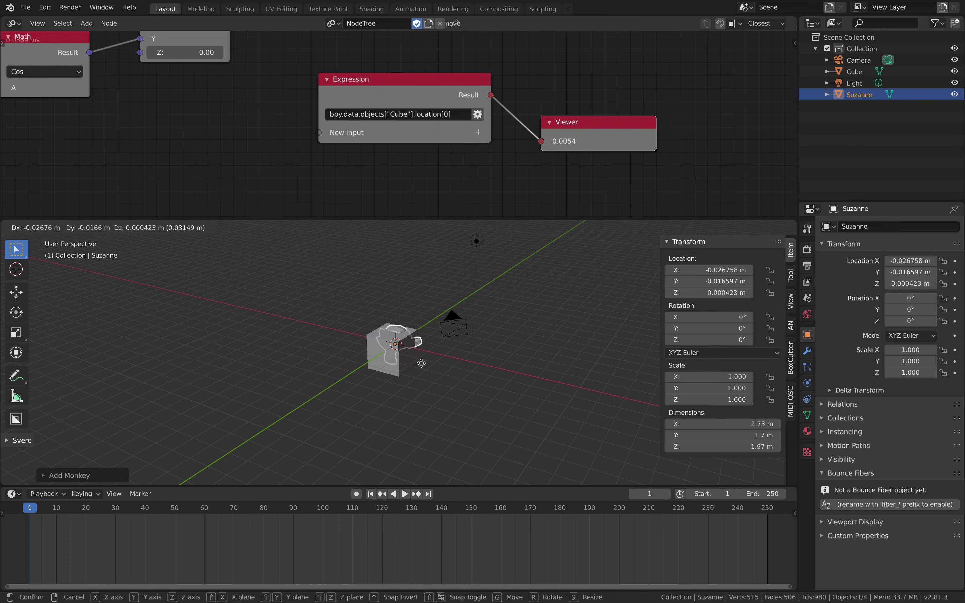
pyautogui.click(362, 329)
pyautogui.moveTo(412, 324); pyautogui.dragTo(426, 330, button='middle')
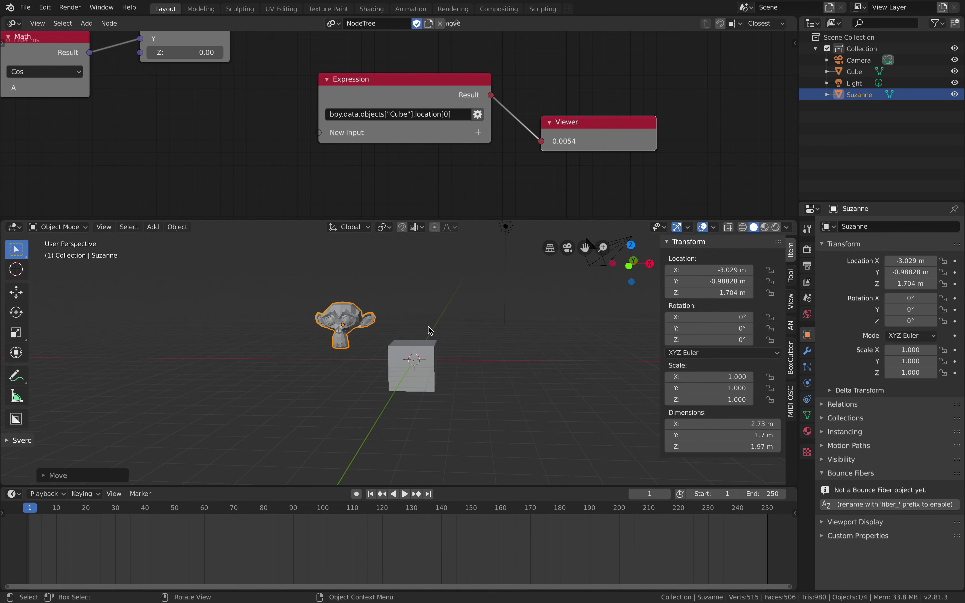
pyautogui.press('g')
pyautogui.click(379, 329)
# Step: Examine the object reference bpy.data.objects["Cube"] within the Expression node's expression
pyautogui.scroll(2, 365, 156)
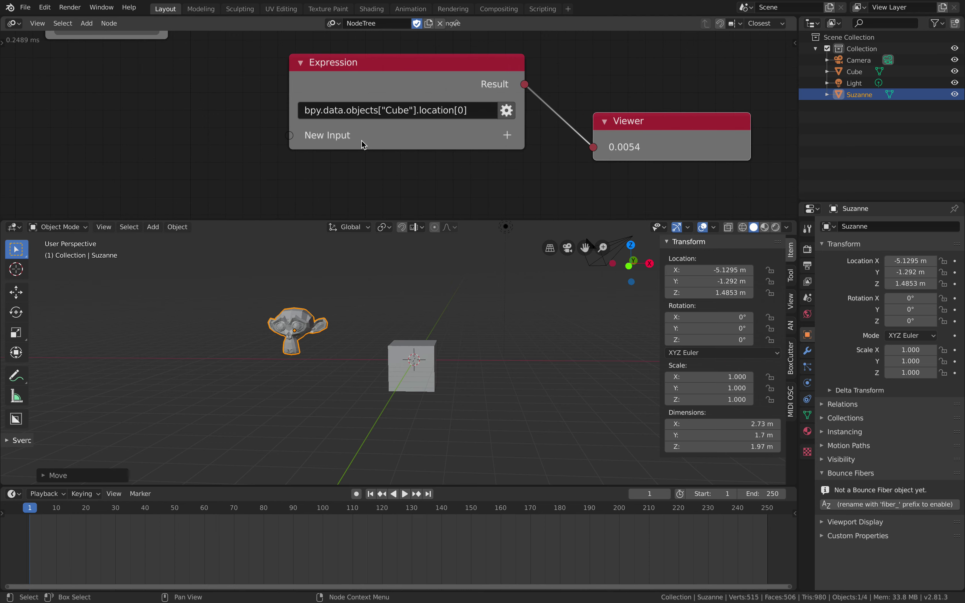
pyautogui.click(415, 113)
pyautogui.moveTo(415, 113); pyautogui.dragTo(289, 108)
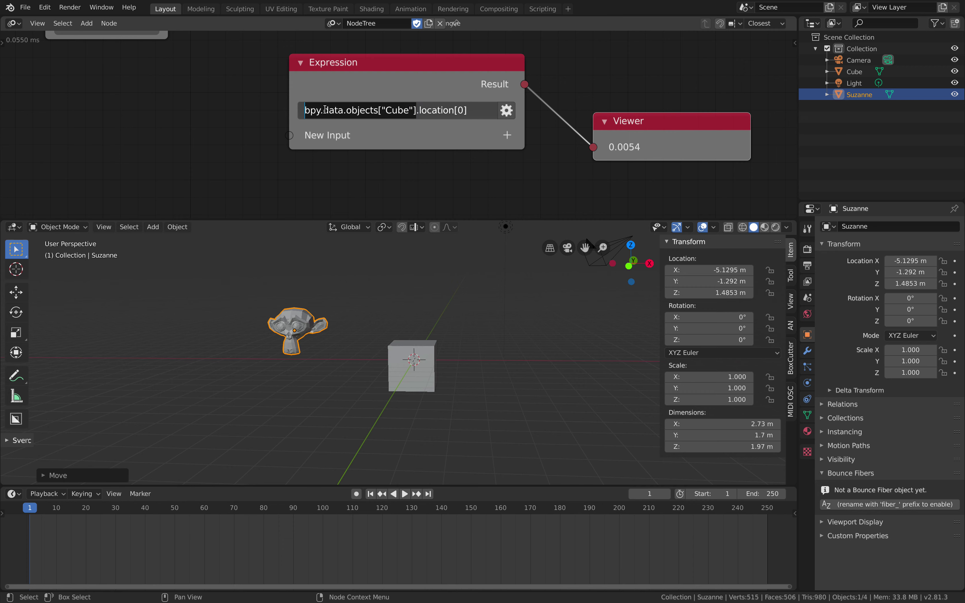
pyautogui.press('Return')
pyautogui.scroll(-1, 454, 127)
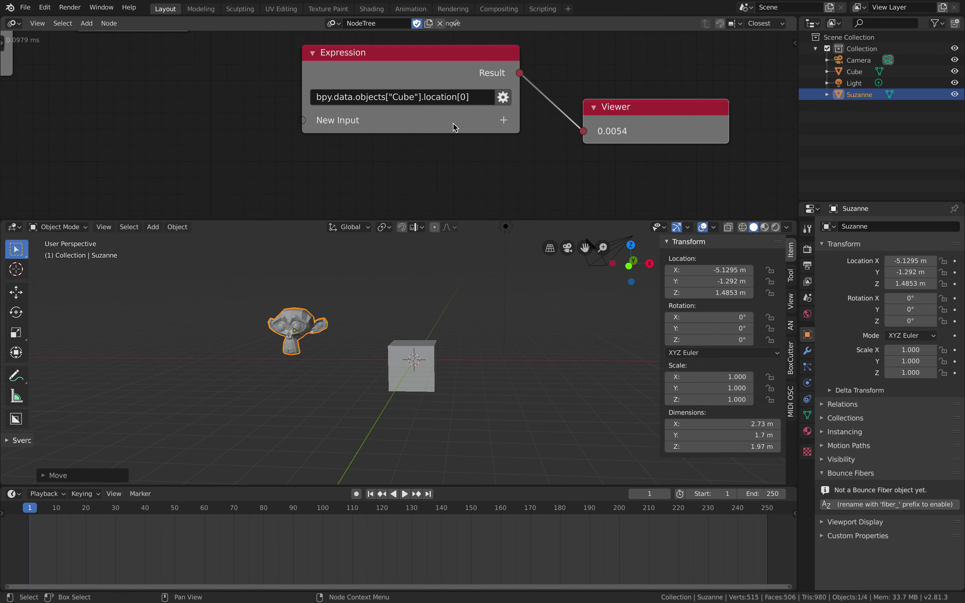
# Step: Add an input of type Object to the Expression node, keeping x as its name
pyautogui.click(503, 121)
pyautogui.write('ob')
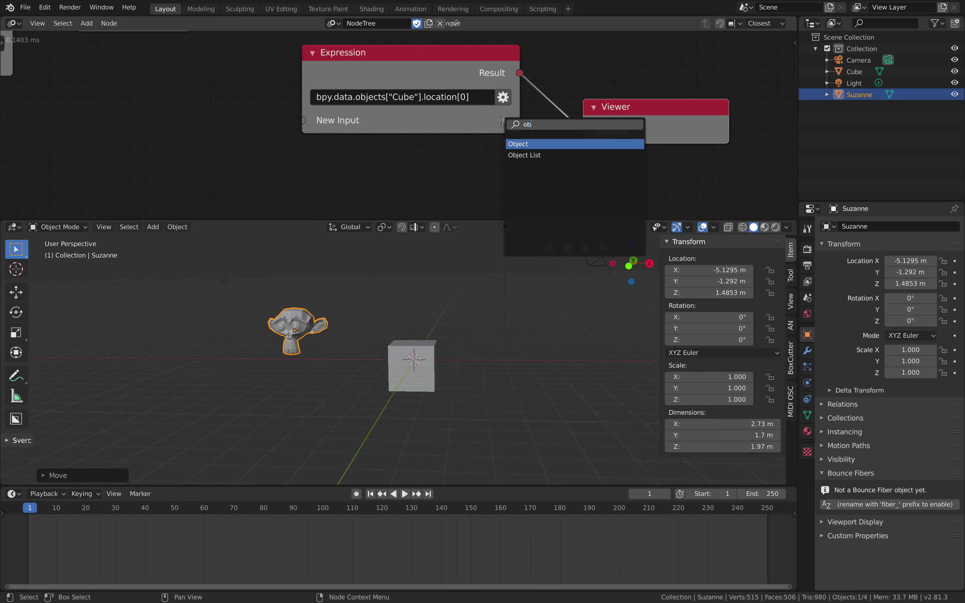
pyautogui.press('Return')
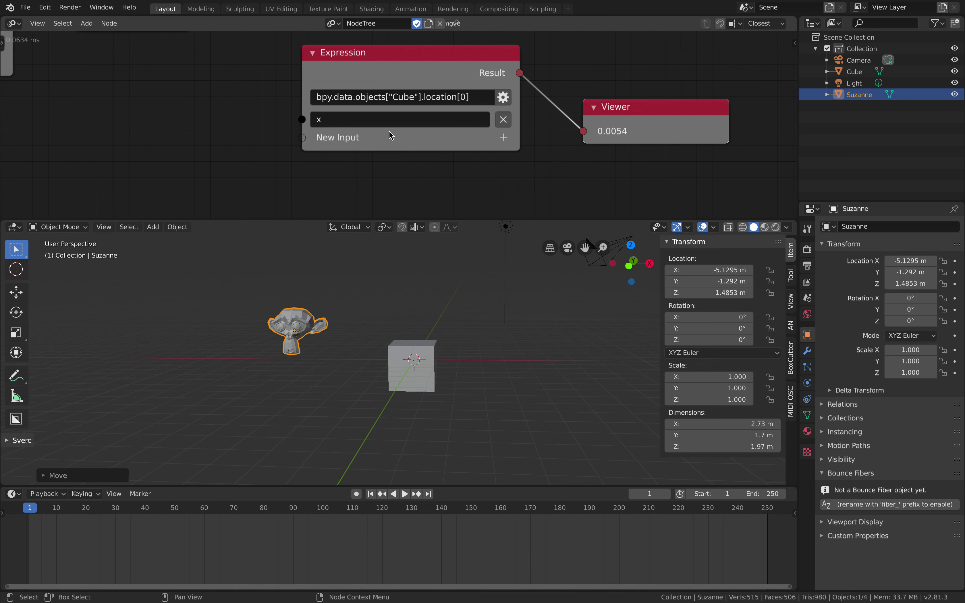
pyautogui.click(504, 139)
pyautogui.scroll(-20, 529, 179)
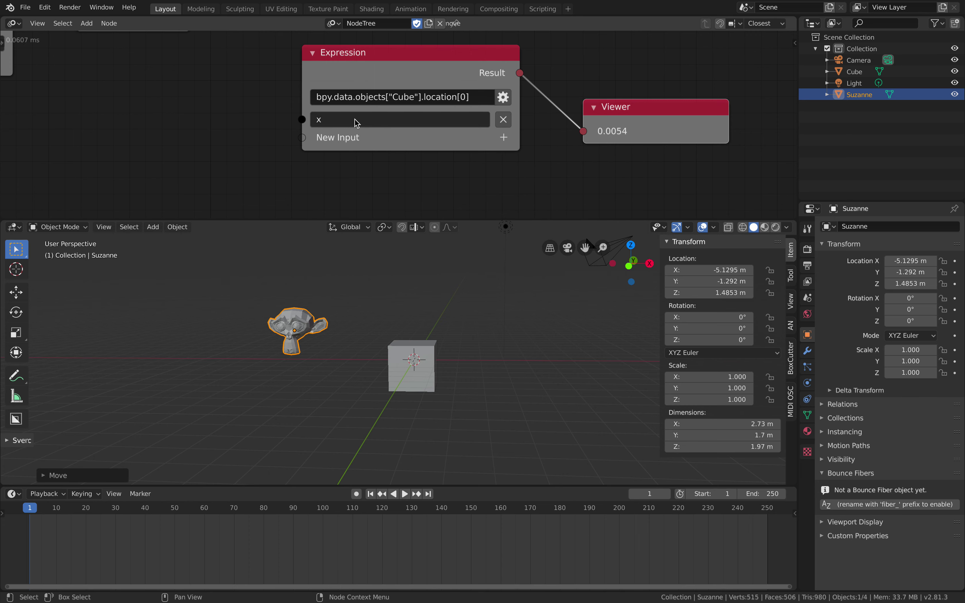
pyautogui.click(337, 119)
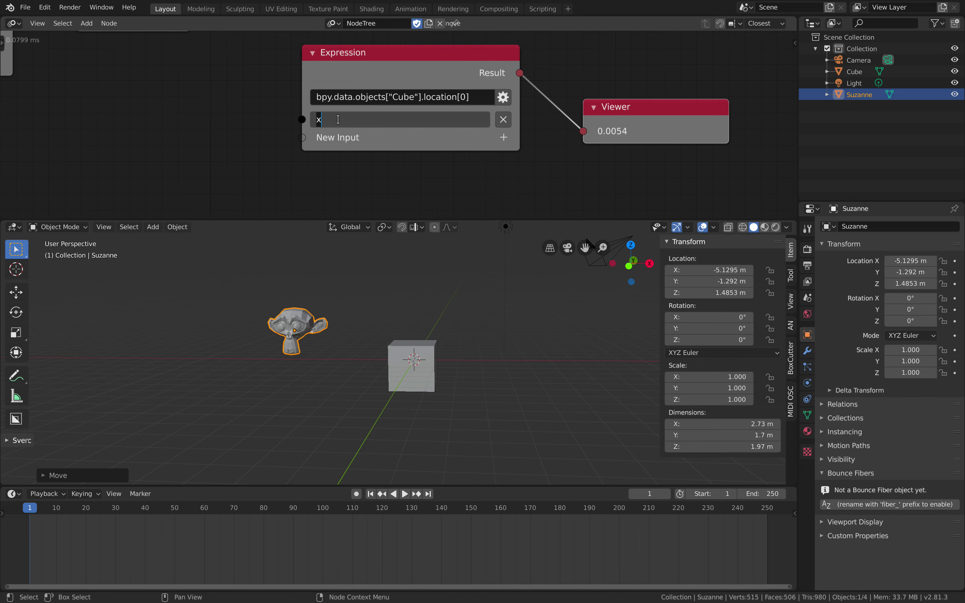
# Step: Cut bpy.data.objects["Cube"] out of the expression, leaving .location[0]
pyautogui.click(384, 96)
pyautogui.moveTo(421, 96); pyautogui.dragTo(300, 95)
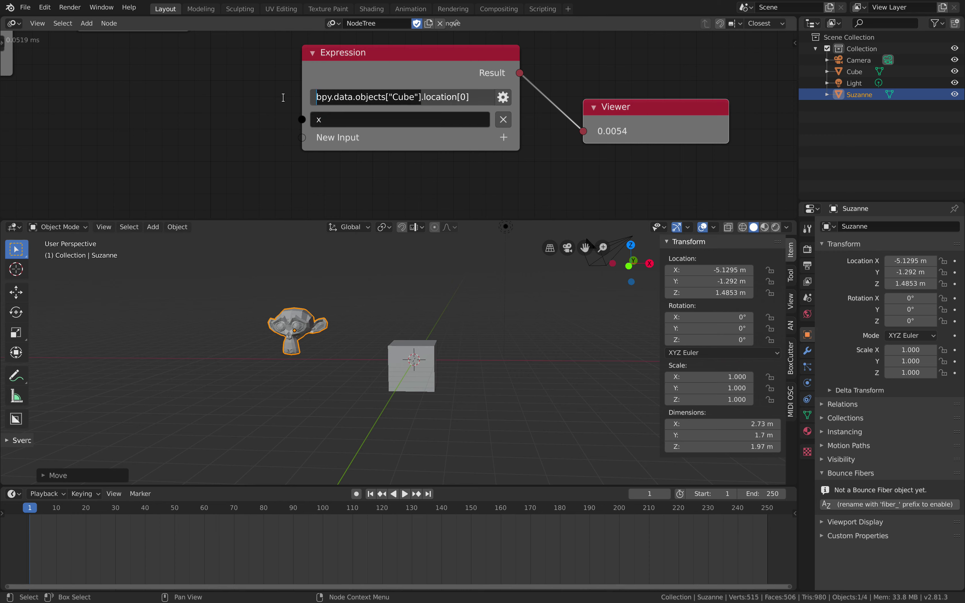
pyautogui.hotkey('ctrl', 'x')
pyautogui.press('Return')
pyautogui.click(335, 135)
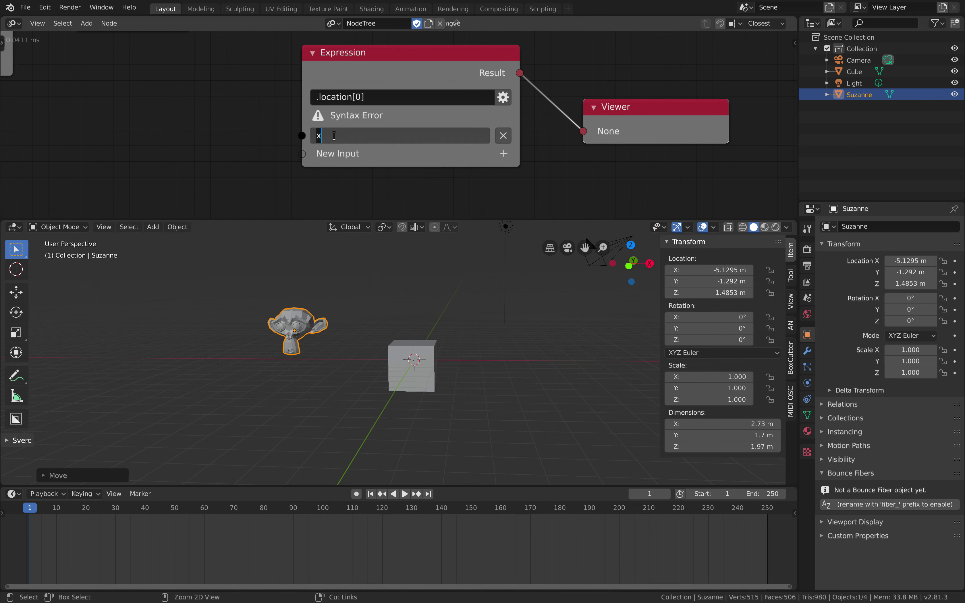
pyautogui.click(272, 122)
# Step: Remove the leading dot from the expression so it reads location[0]
pyautogui.scroll(-1, 273, 122)
pyautogui.moveTo(272, 122); pyautogui.dragTo(297, 112, button='middle')
pyautogui.click(376, 93)
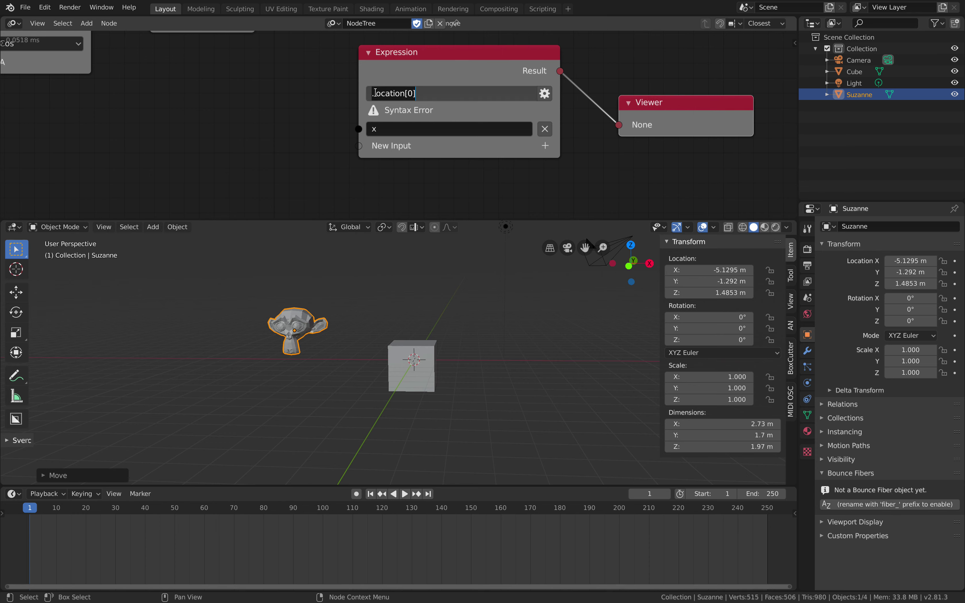
pyautogui.click(375, 93)
pyautogui.press('BackSpace')
pyautogui.press('Return')
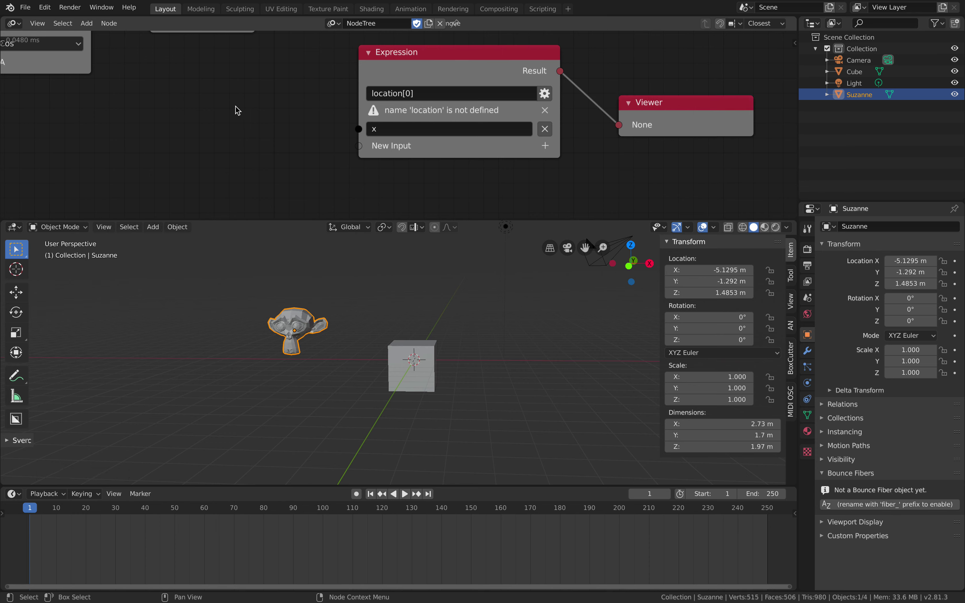
# Step: Add an Object Input node beside the Expression node and pick Suzanne as its object
pyautogui.hotkey('shift', 'a')
pyautogui.click(229, 45)
pyautogui.write('object i')
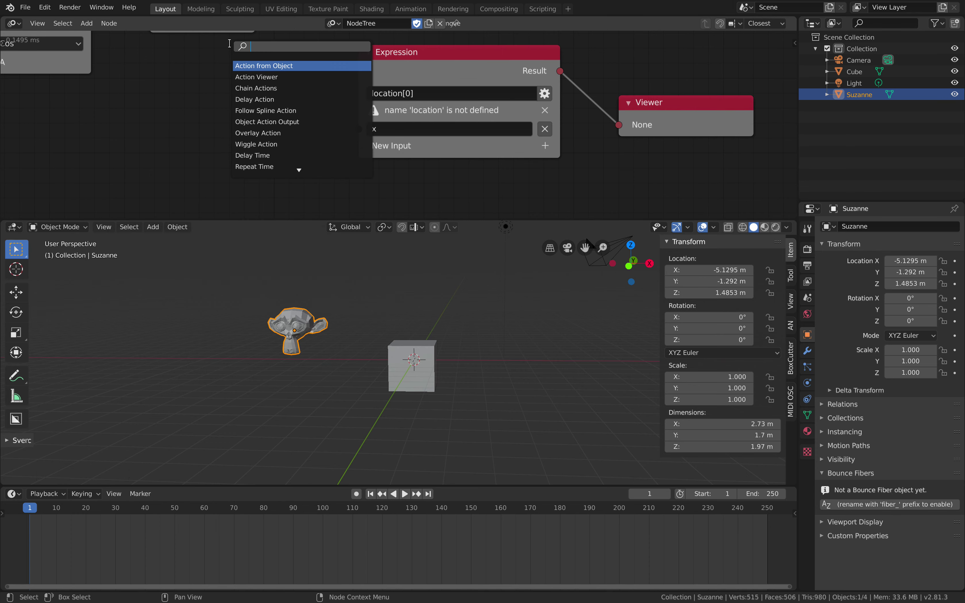
pyautogui.press('Return')
pyautogui.click(204, 103)
pyautogui.click(280, 149)
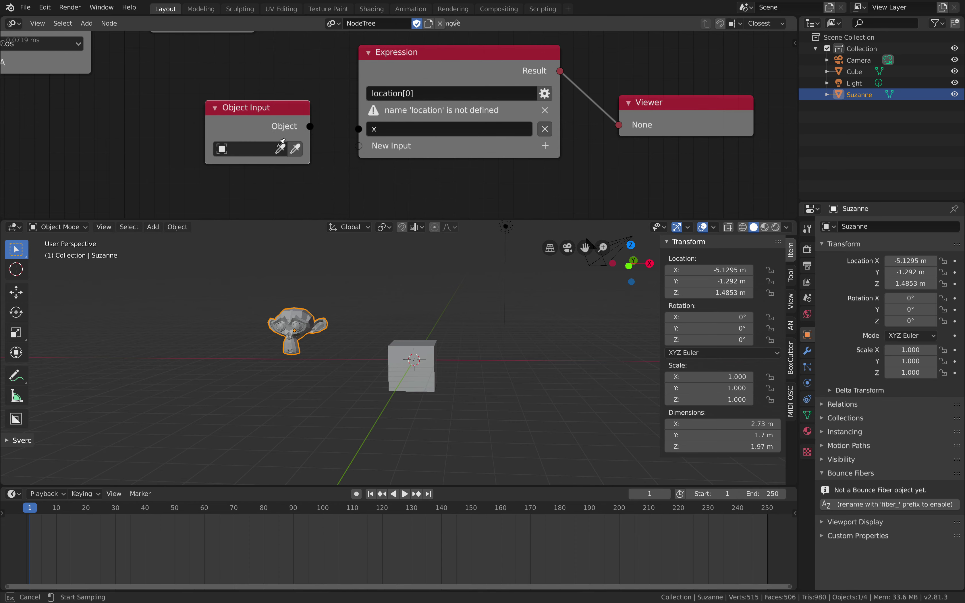
pyautogui.click(300, 313)
# Step: Link the Object Input's Object output to the Expression node's x input and rename that input to ob
pyautogui.moveTo(310, 127); pyautogui.dragTo(359, 129)
pyautogui.scroll(1, 351, 107)
pyautogui.click(400, 130)
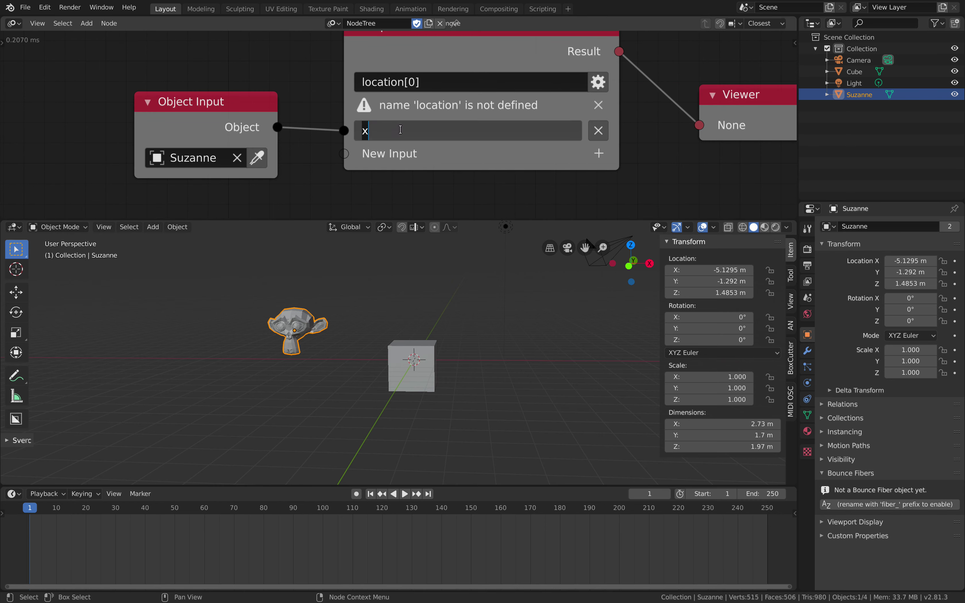
pyautogui.write('ob')
pyautogui.press('Return')
pyautogui.scroll(1, 401, 128)
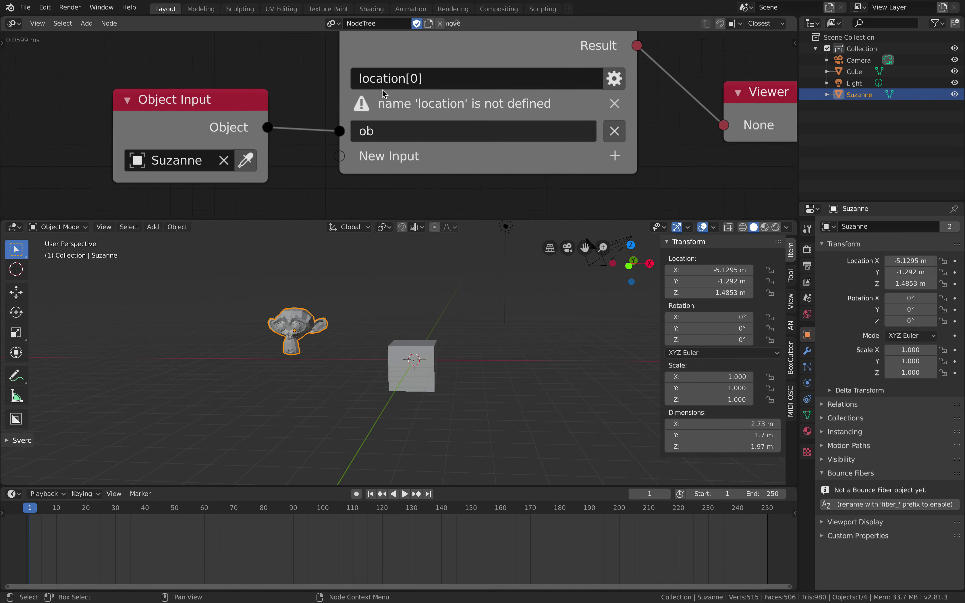
# Step: Prefix the expression with the input name so it reads ob.location[0]
pyautogui.click(386, 74)
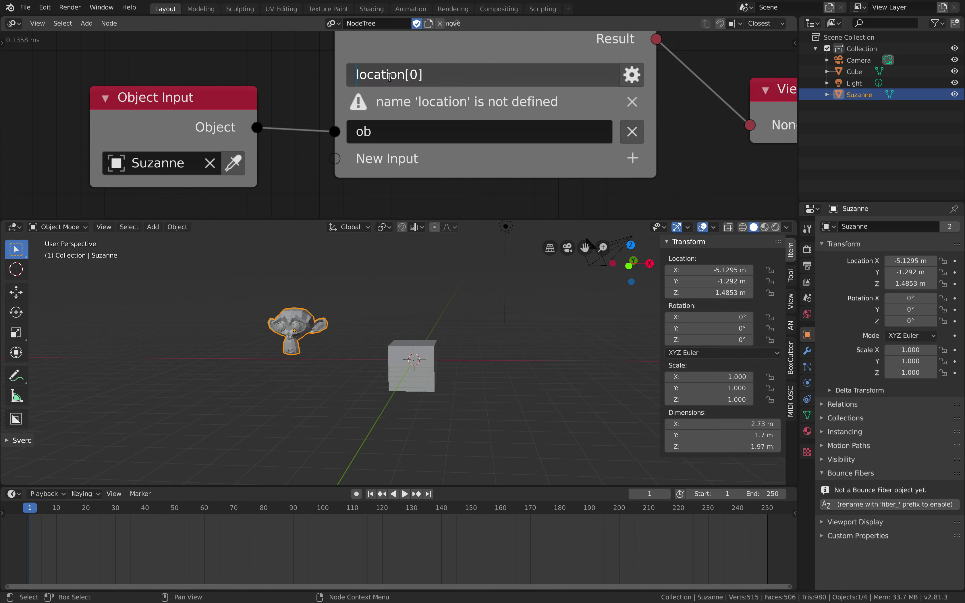
pyautogui.press('Return')
pyautogui.click(396, 74)
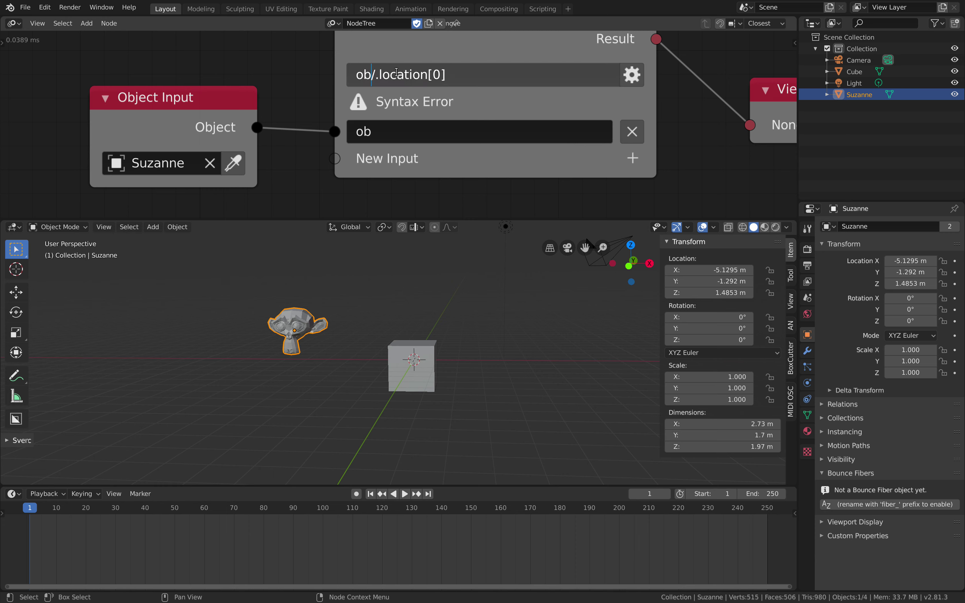
pyautogui.press('Return')
pyautogui.scroll(-3, 311, 76)
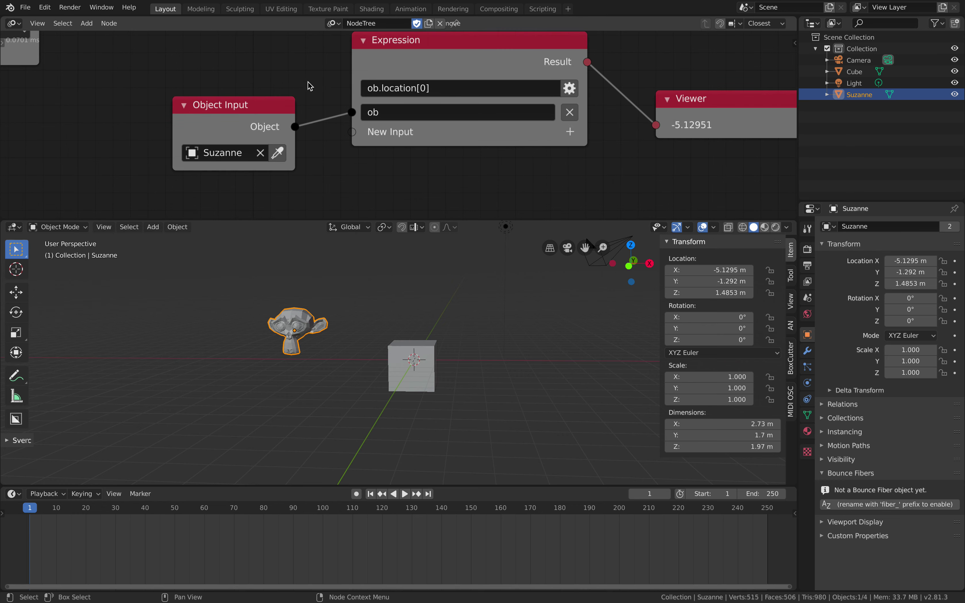
# Step: Save the file and tidy the positions of the Object Input and Viewer nodes around the Expression node
pyautogui.hotkey('ctrl', 's')
pyautogui.moveTo(286, 107); pyautogui.dragTo(301, 104)
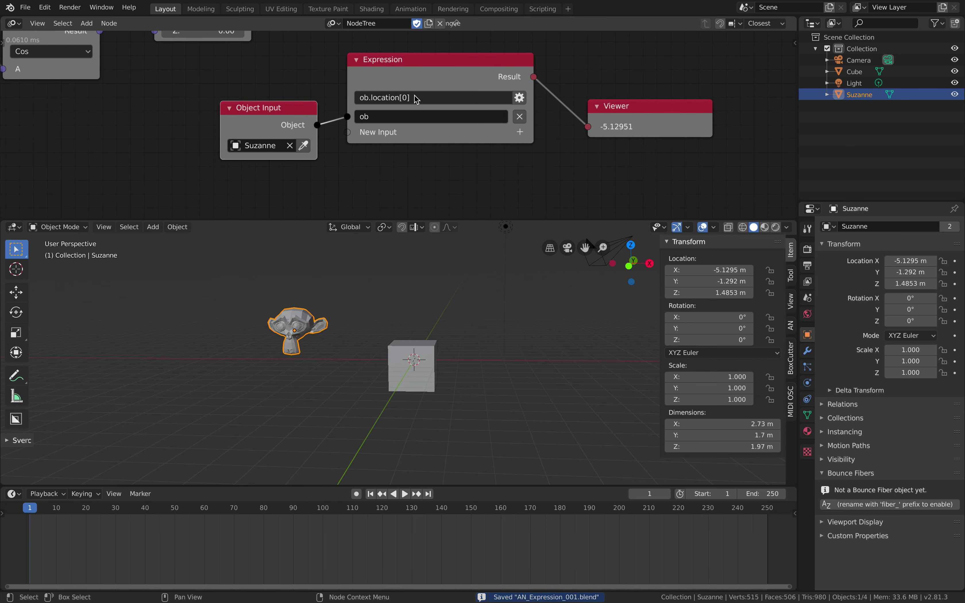
pyautogui.moveTo(587, 123); pyautogui.dragTo(581, 114)
# Step: Move Suzanne to about X -7.48, Y -1.51, Z 2.04 m and the cube to about X 1.18, Y -0.24, Z -0.53 m
pyautogui.press('g')
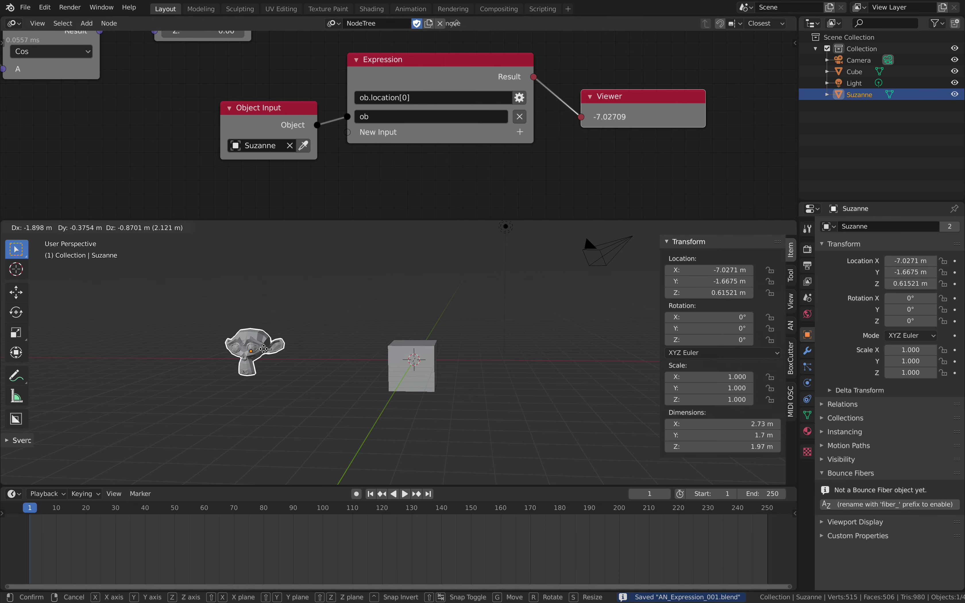
pyautogui.click(257, 316)
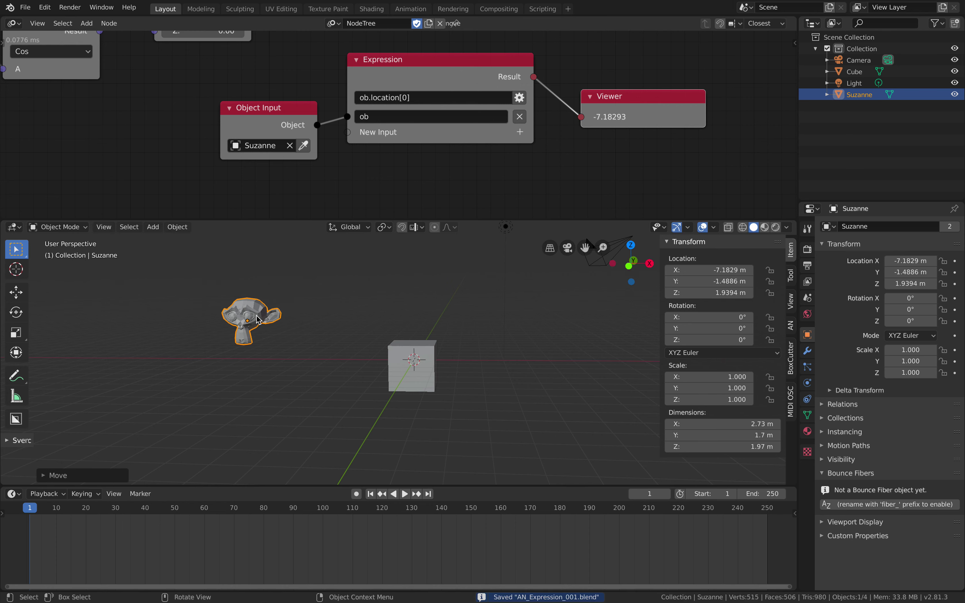
pyautogui.click(389, 365)
pyautogui.press('g')
pyautogui.click(416, 372)
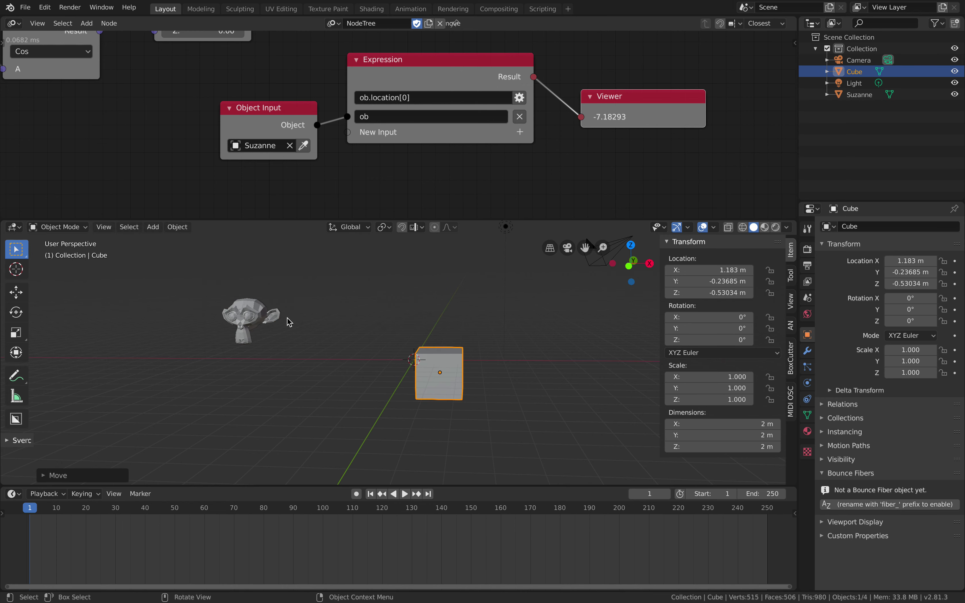
pyautogui.click(265, 324)
pyautogui.press('g')
pyautogui.click(258, 321)
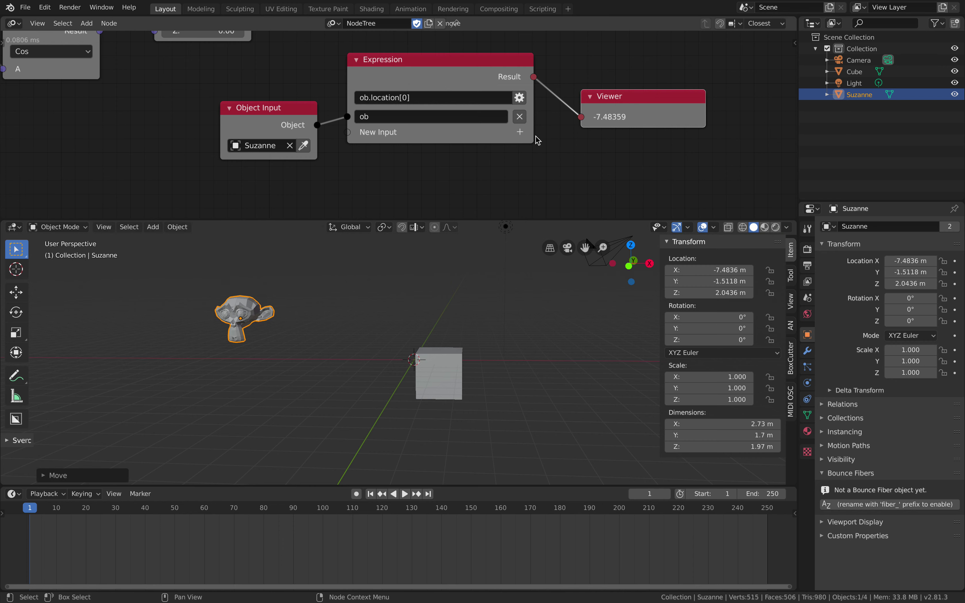
# Step: Duplicate the Object Input, Expression and Viewer nodes together and place the copies directly below the originals
pyautogui.scroll(-2, 383, 150)
pyautogui.moveTo(388, 157); pyautogui.dragTo(376, 140, button='middle')
pyautogui.scroll(2, 376, 140)
pyautogui.click(289, 100)
pyautogui.keyDown('shift'); pyautogui.click(384, 56); pyautogui.keyUp('shift')
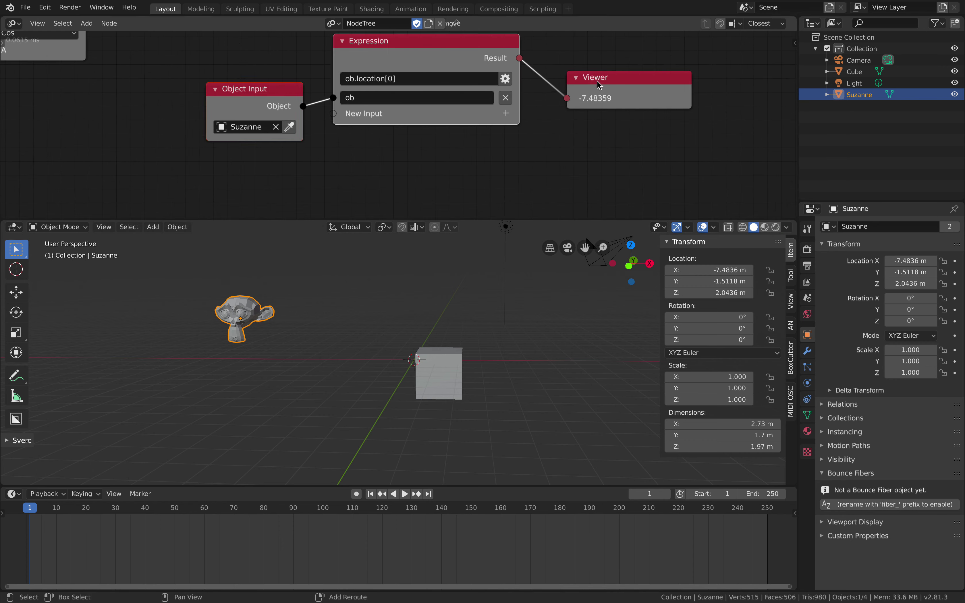
pyautogui.keyDown('shift'); pyautogui.click(597, 82); pyautogui.keyUp('shift')
pyautogui.scroll(-2, 587, 81)
pyautogui.moveTo(586, 81); pyautogui.dragTo(582, 69, button='middle')
pyautogui.hotkey('shift', 'd')
pyautogui.click(577, 146)
pyautogui.moveTo(577, 145); pyautogui.dragTo(579, 111, button='middle')
pyautogui.scroll(2, 580, 111)
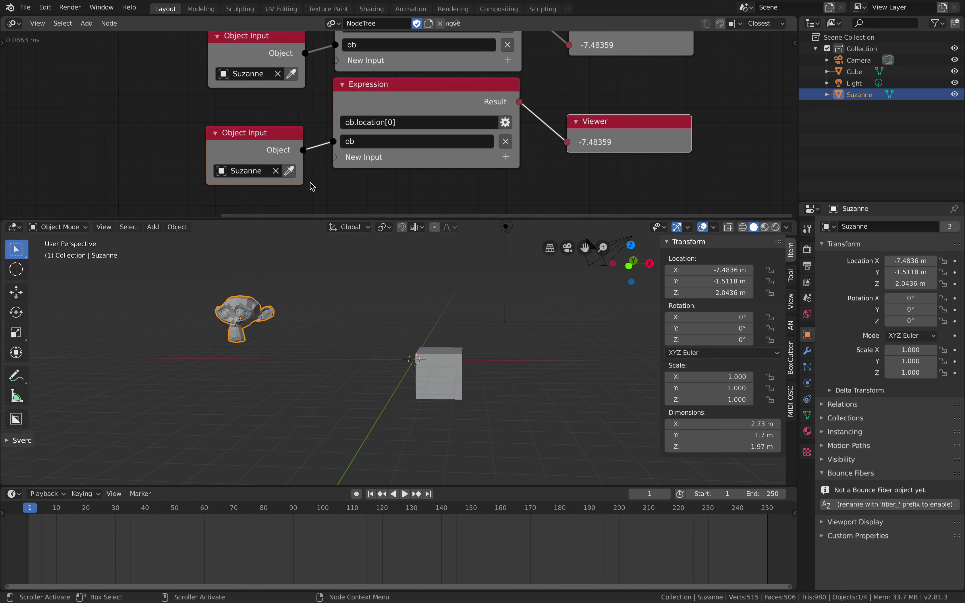
# Step: Select the cube and assign it as the object of the duplicated Object Input node
pyautogui.click(309, 197)
pyautogui.click(431, 343)
pyautogui.click(441, 357)
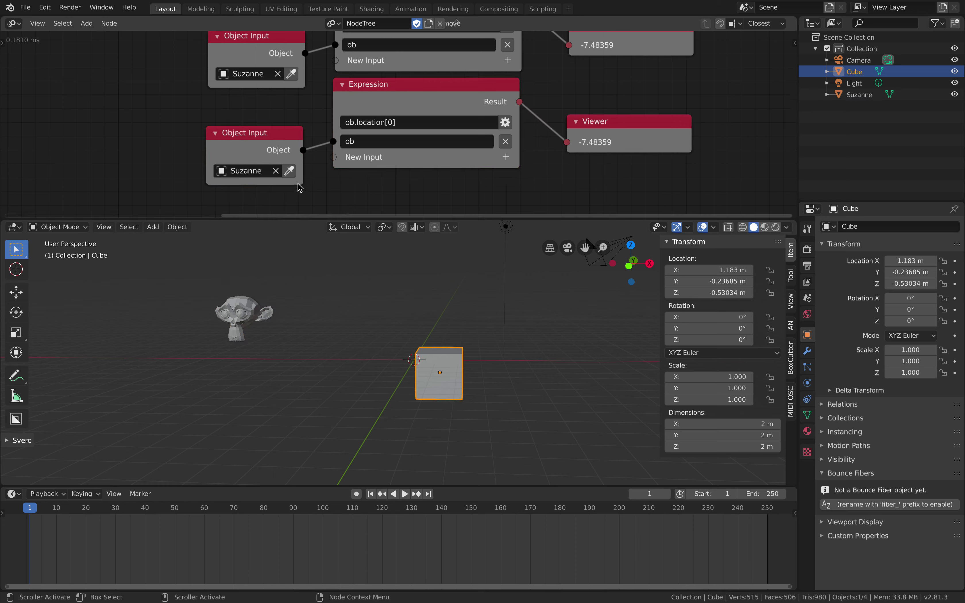
pyautogui.click(289, 171)
# Step: Move the cube freely in the 3D view, ending at about X 0.59, Y -0.60, Z 0.14 m
pyautogui.press('g')
pyautogui.click(443, 324)
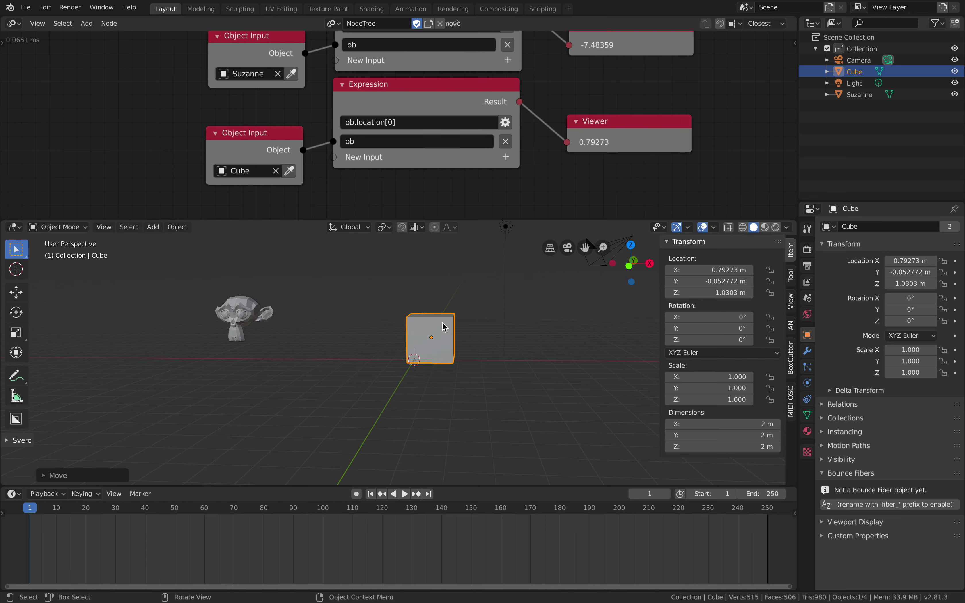
pyautogui.moveTo(443, 326); pyautogui.dragTo(459, 361, button='middle')
pyautogui.press('g')
pyautogui.click(464, 337)
pyautogui.press('g')
pyautogui.click(455, 385)
# Step: Move Suzanne closer to the cube, to about X -5.87, Y -1.04, Z 2.20 m
pyautogui.click(240, 312)
pyautogui.press('g')
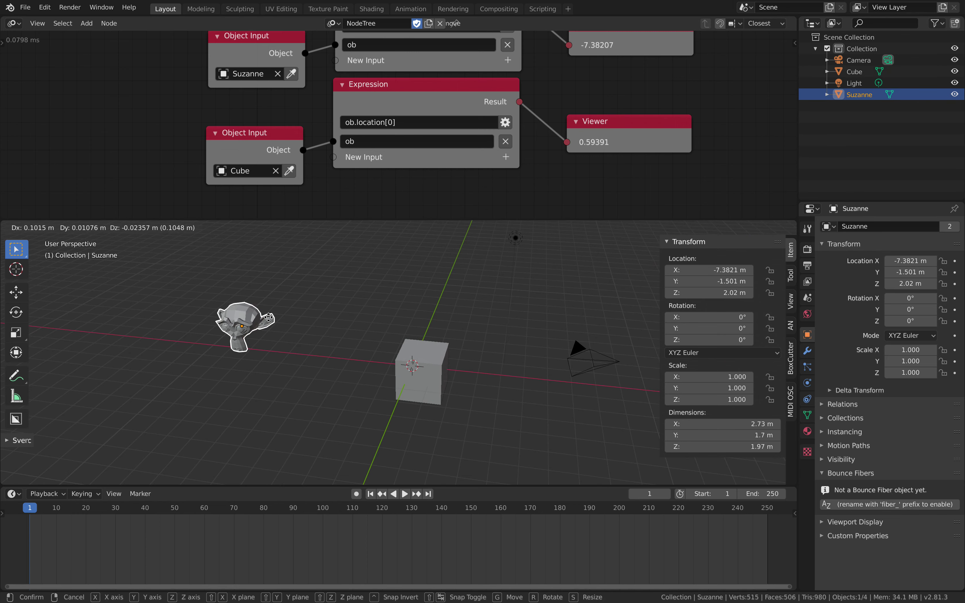
pyautogui.click(276, 306)
# Step: Narrow the 3D view's transform sidebar and enlarge the node editor area so both node chains fit
pyautogui.keyDown('shift'); pyautogui.moveTo(376, 309); pyautogui.dragTo(368, 328, button='middle'); pyautogui.keyUp('shift')
pyautogui.scroll(-2, 388, 309)
pyautogui.moveTo(514, 138); pyautogui.dragTo(424, 171, button='middle')
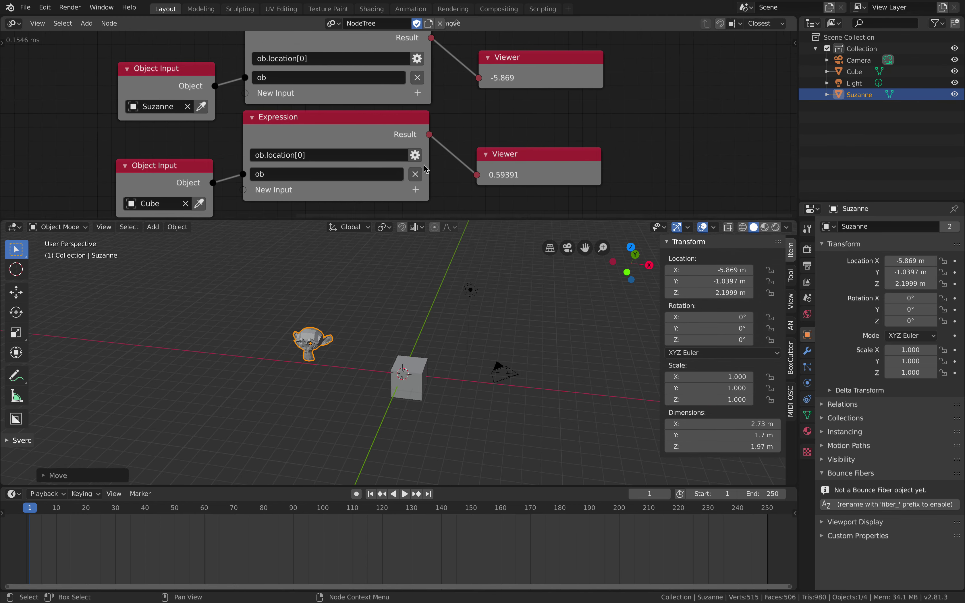
pyautogui.moveTo(660, 267); pyautogui.dragTo(685, 266)
pyautogui.moveTo(601, 141); pyautogui.dragTo(592, 146, button='middle')
pyautogui.scroll(-3, 592, 146)
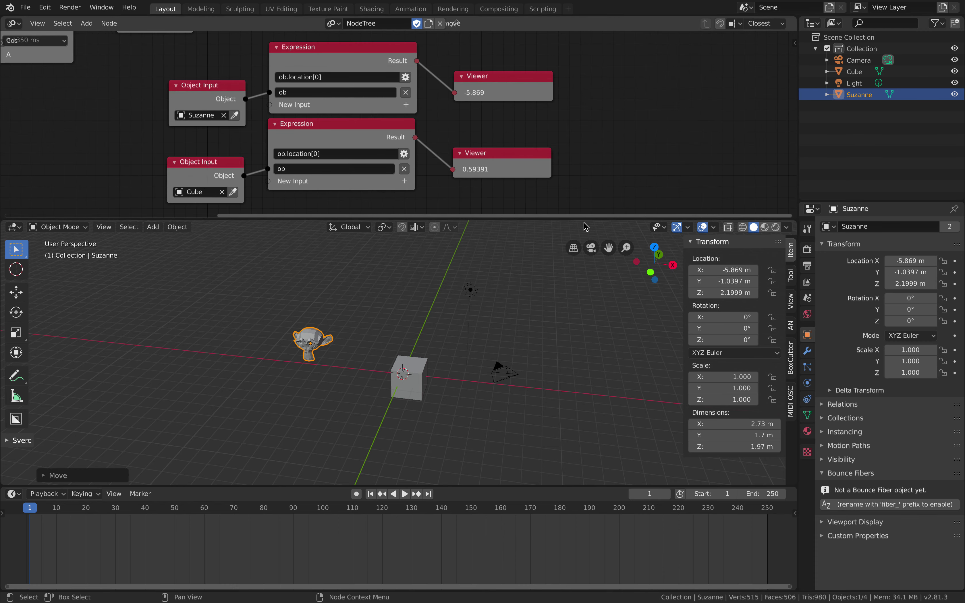
pyautogui.moveTo(584, 219); pyautogui.dragTo(584, 276)
pyautogui.moveTo(341, 110); pyautogui.dragTo(429, 123, button='middle')
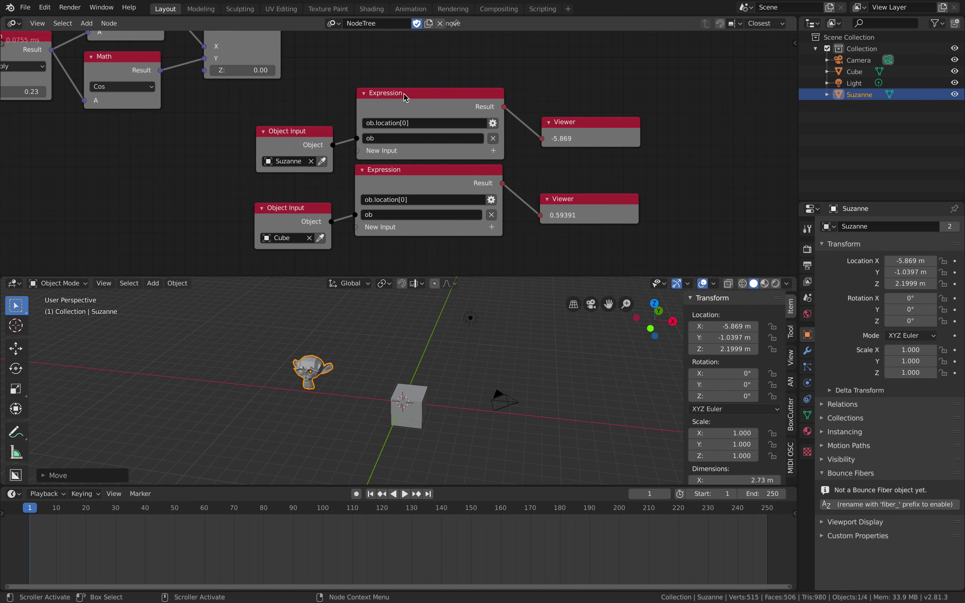
pyautogui.moveTo(418, 69); pyautogui.dragTo(421, 69, button='middle')
pyautogui.scroll(-2, 385, 107)
pyautogui.scroll(3, 387, 110)
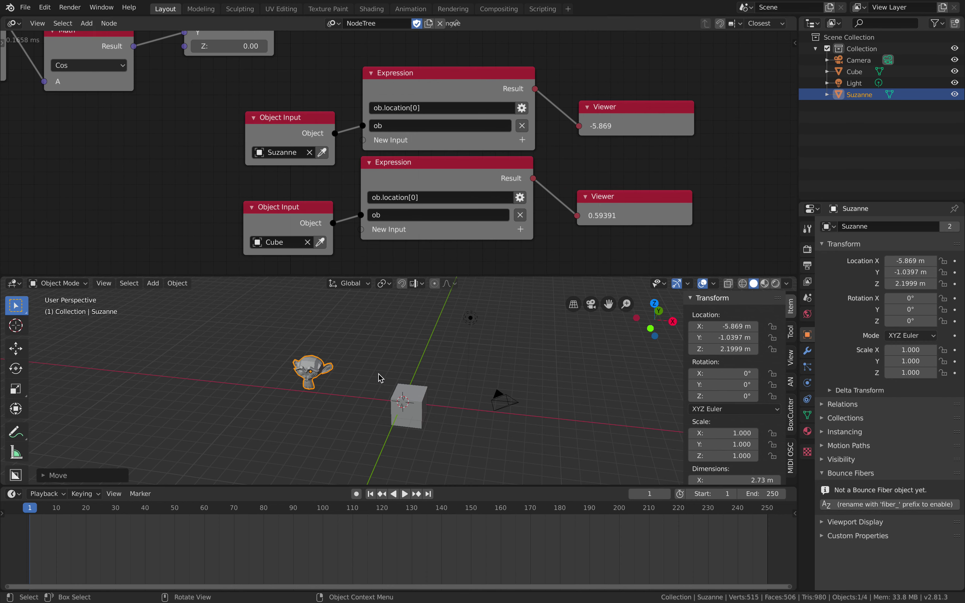
# Step: Delete the cube from the scene
pyautogui.click(409, 405)
pyautogui.moveTo(417, 399); pyautogui.dragTo(407, 390, button='middle')
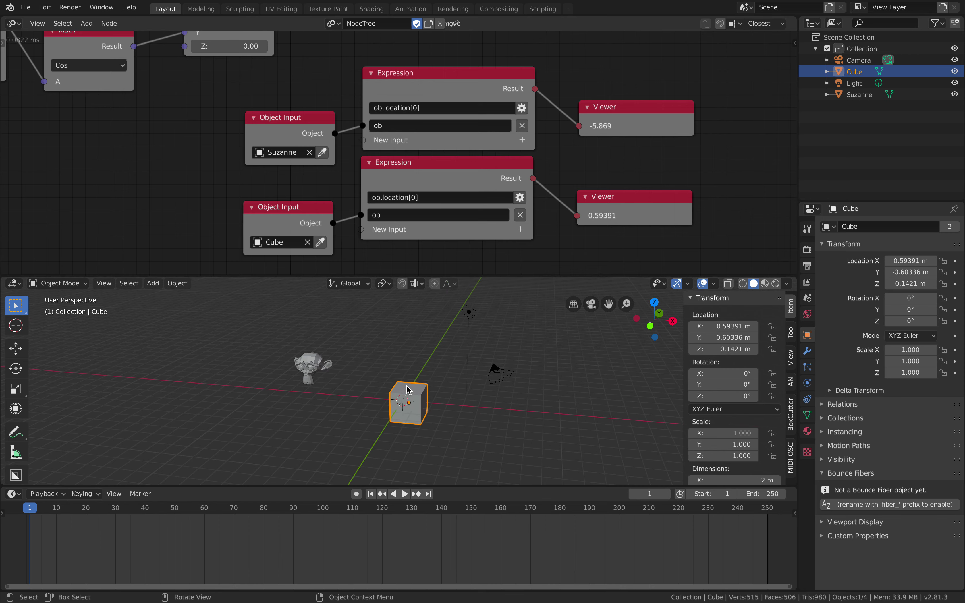
pyautogui.press('x')
pyautogui.click(408, 388)
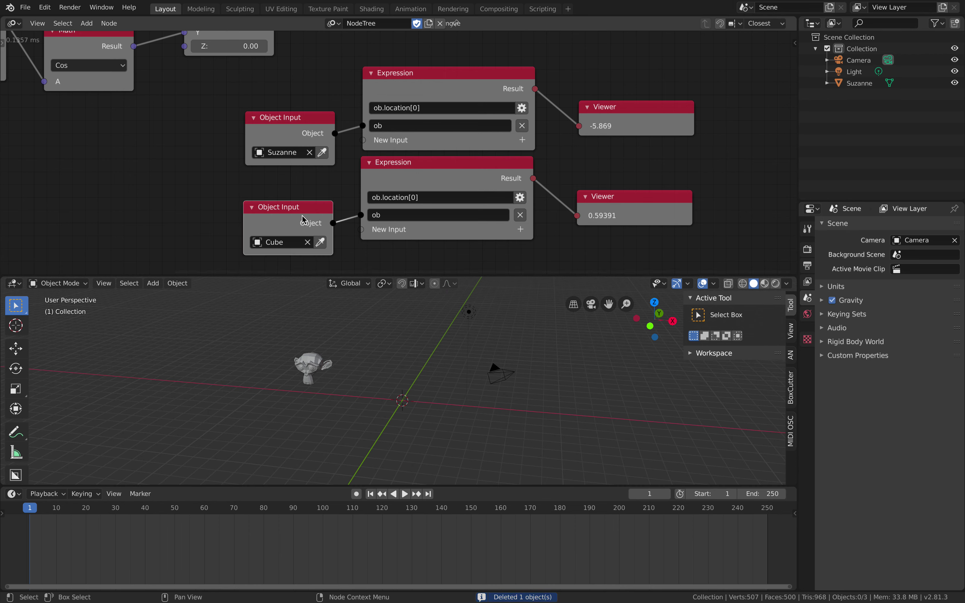
# Step: Delete the duplicated Object Input, Expression and Viewer nodes that read the cube's location
pyautogui.press('x')
pyautogui.click(402, 170)
pyautogui.press('x')
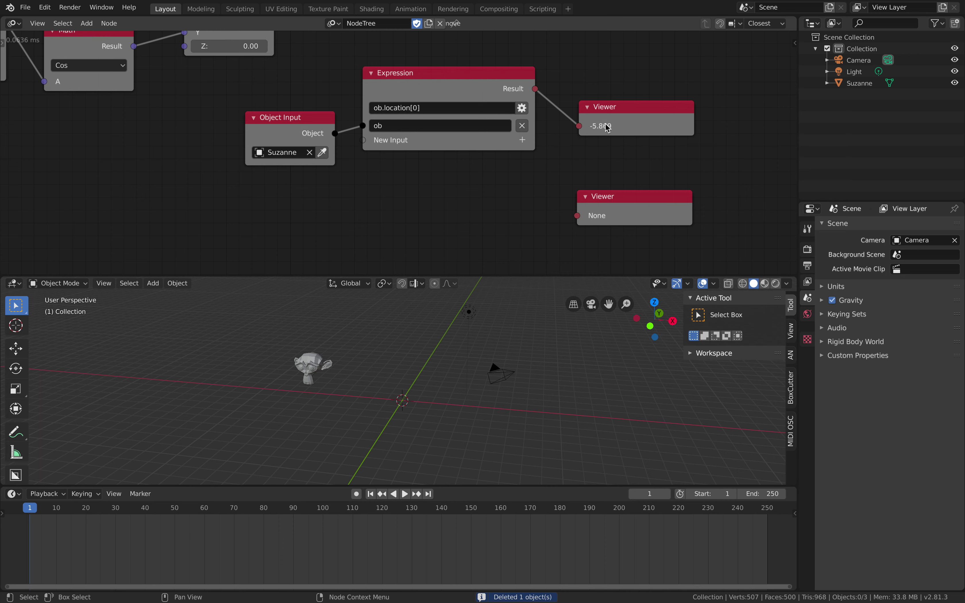
pyautogui.press('x')
# Step: Shift the remaining Expression and Viewer nodes slightly down to line up with the Object Input node
pyautogui.moveTo(527, 176); pyautogui.dragTo(521, 188, button='middle')
pyautogui.moveTo(427, 104); pyautogui.dragTo(436, 120)
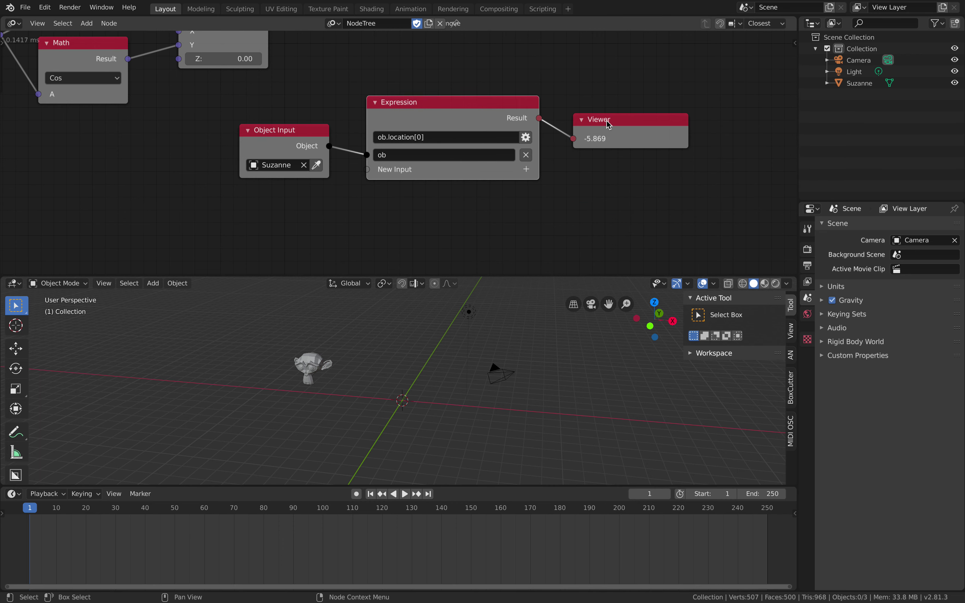
pyautogui.moveTo(616, 119); pyautogui.dragTo(620, 125)
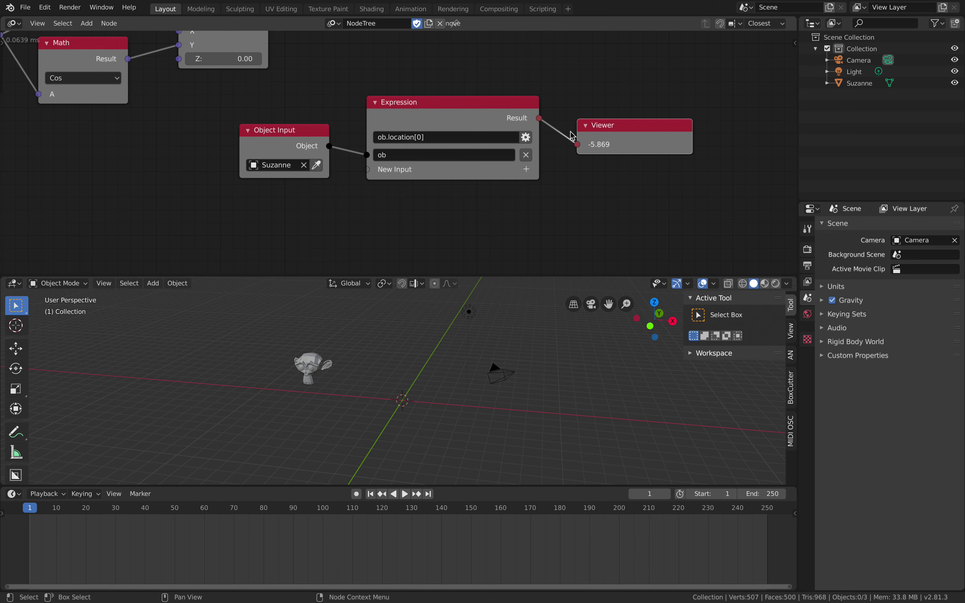
# Step: Delete the Viewer node and move the Object Input node level with the Expression node's ob input
pyautogui.press('x')
pyautogui.moveTo(301, 180); pyautogui.dragTo(310, 175, button='middle')
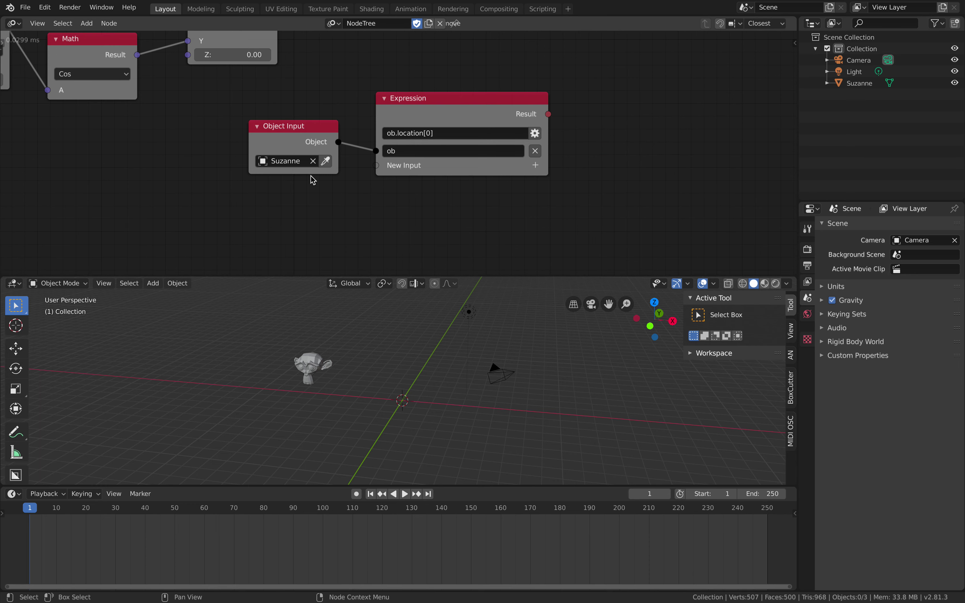
pyautogui.scroll(2, 306, 169)
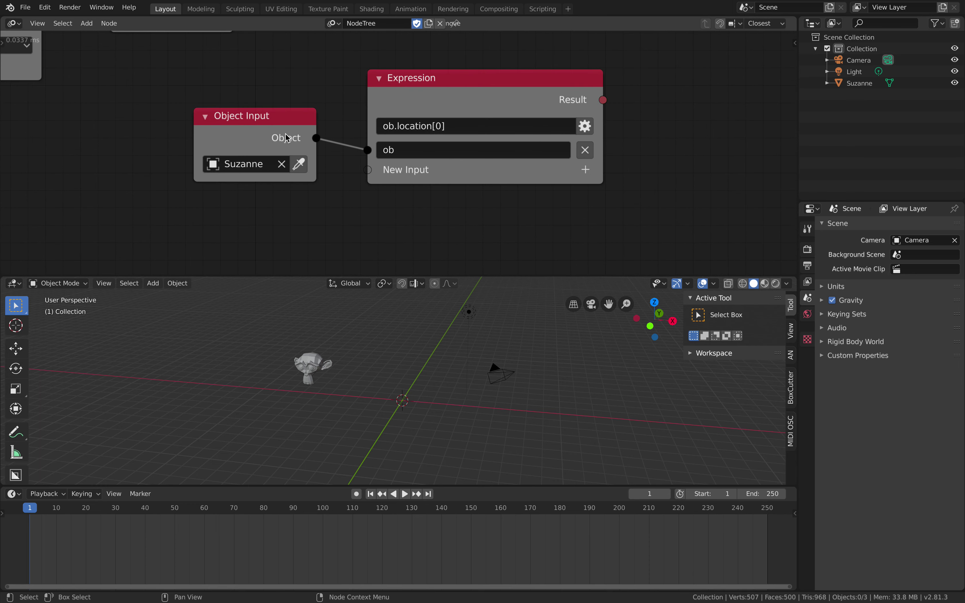
pyautogui.moveTo(287, 138); pyautogui.dragTo(290, 150)
pyautogui.scroll(1, 351, 154)
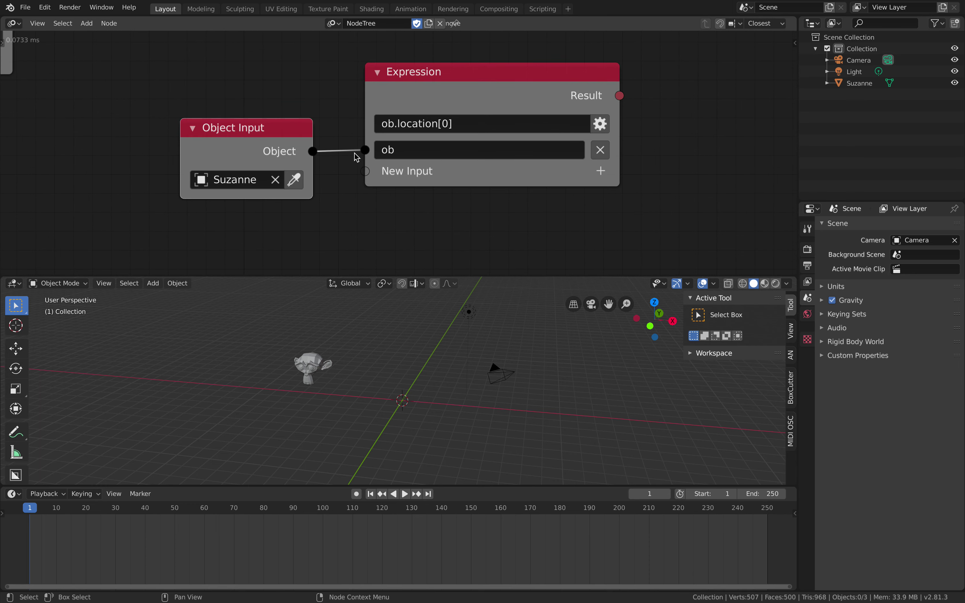
# Step: Select Suzanne in the 3D view and replace the [0] index in the expression so it reads ob.location.x
pyautogui.click(327, 382)
pyautogui.scroll(-1, 399, 152)
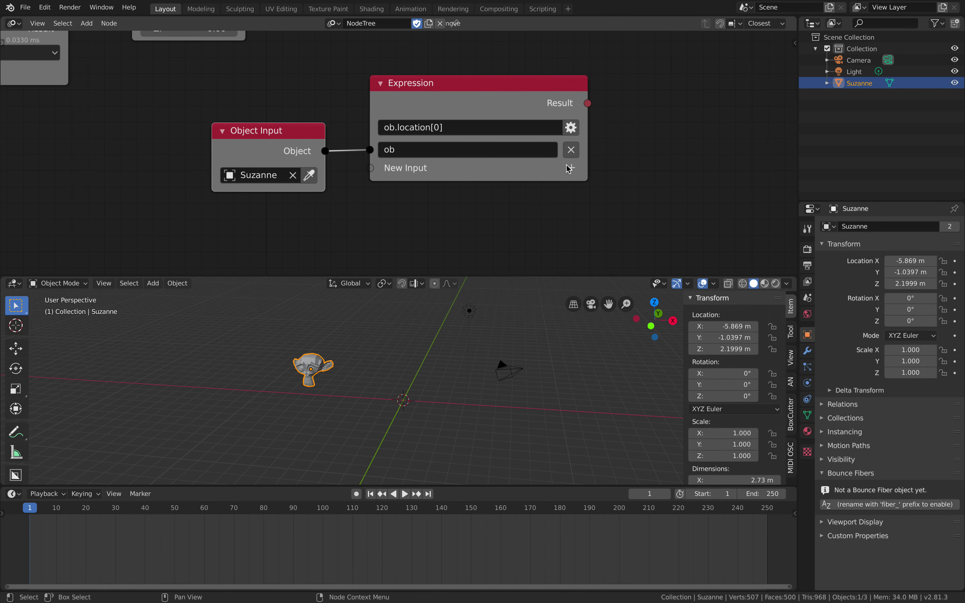
pyautogui.scroll(2, 439, 133)
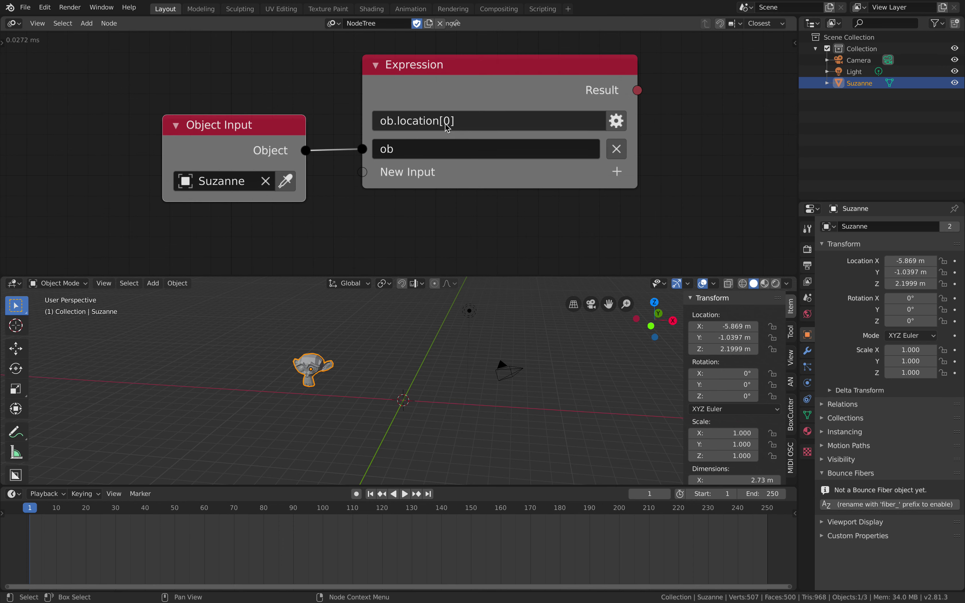
pyautogui.moveTo(418, 340); pyautogui.dragTo(414, 339, button='middle')
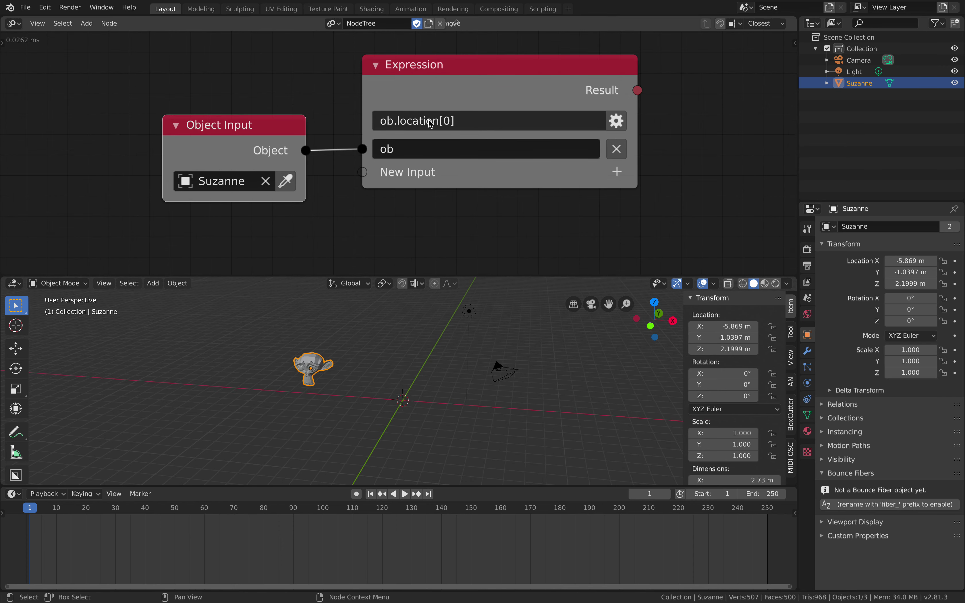
pyautogui.scroll(2, 461, 123)
pyautogui.click(459, 115)
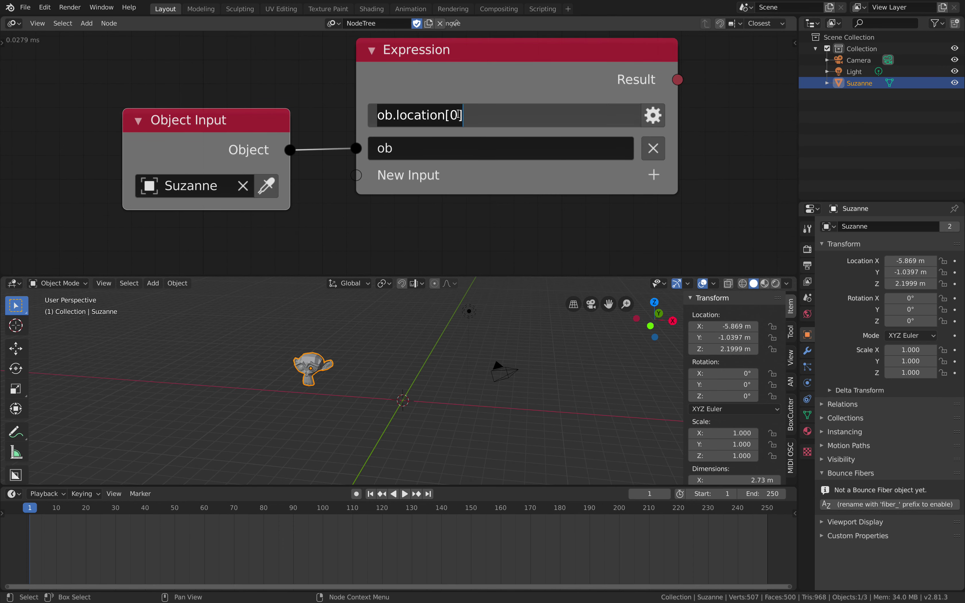
pyautogui.moveTo(447, 115); pyautogui.dragTo(485, 114)
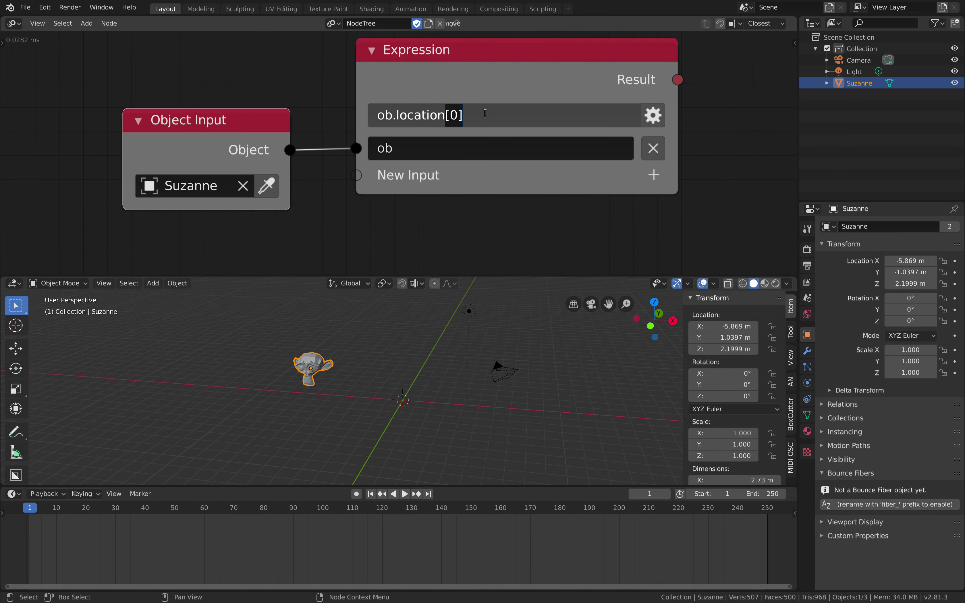
pyautogui.press('Return')
pyautogui.scroll(-1, 474, 116)
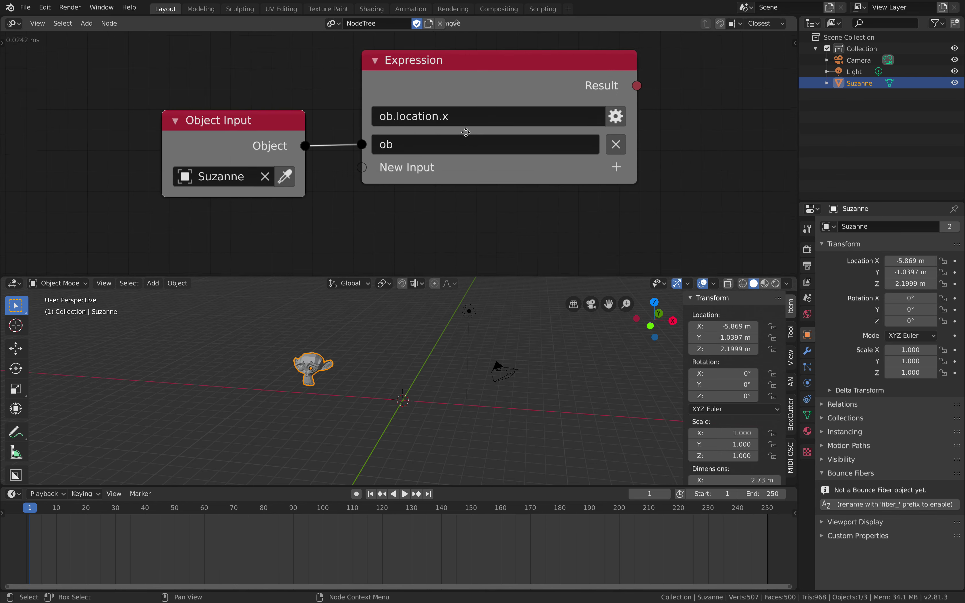
# Step: Extend the Expression node's formula to read ob.location.x = newVvalue
pyautogui.click(484, 105)
pyautogui.click(503, 103)
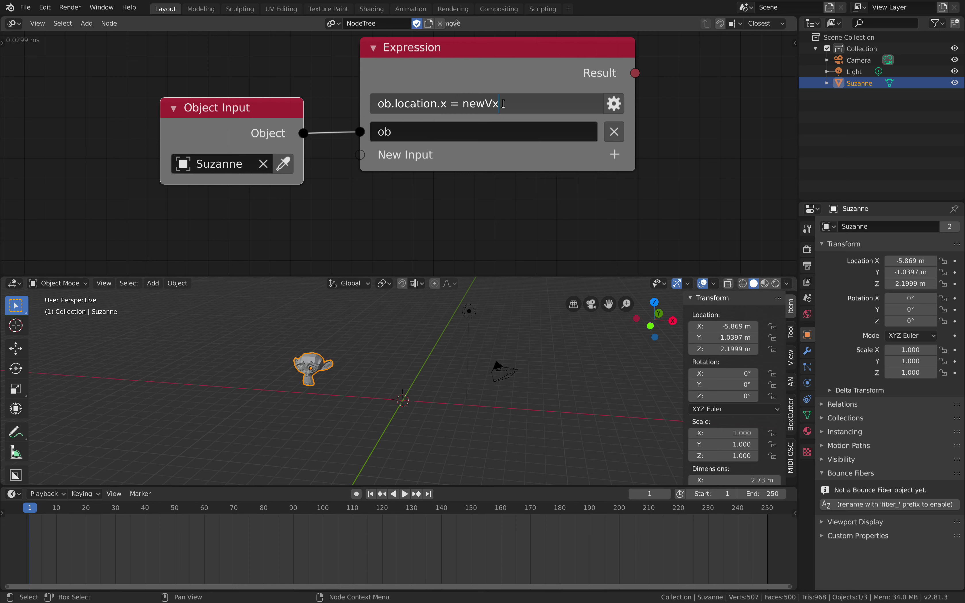
pyautogui.write('= newVvalue')
pyautogui.press('Return')
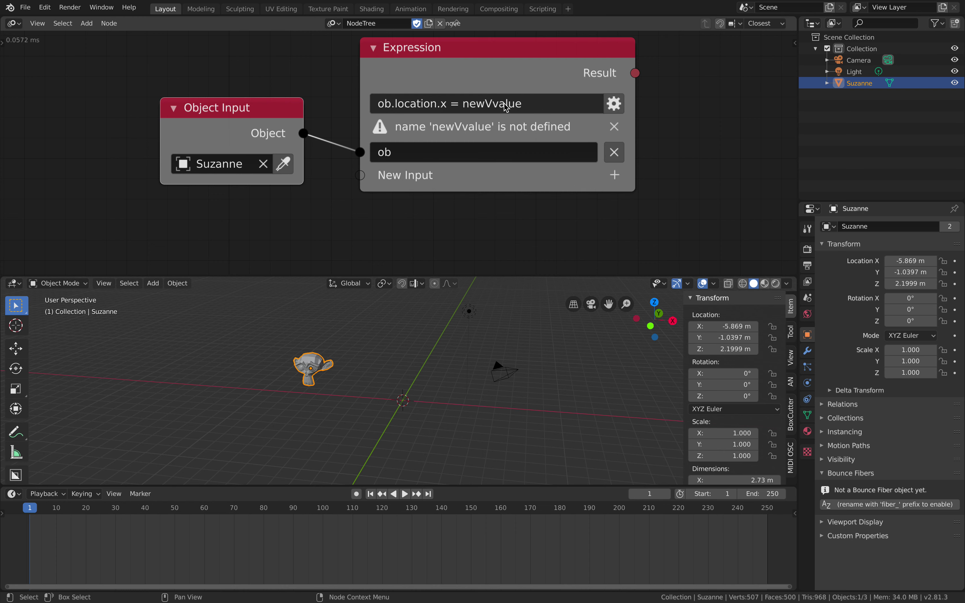
# Step: Add a Float input to the Expression node and name it newXvalue
pyautogui.click(614, 175)
pyautogui.write('float')
pyautogui.press('Return')
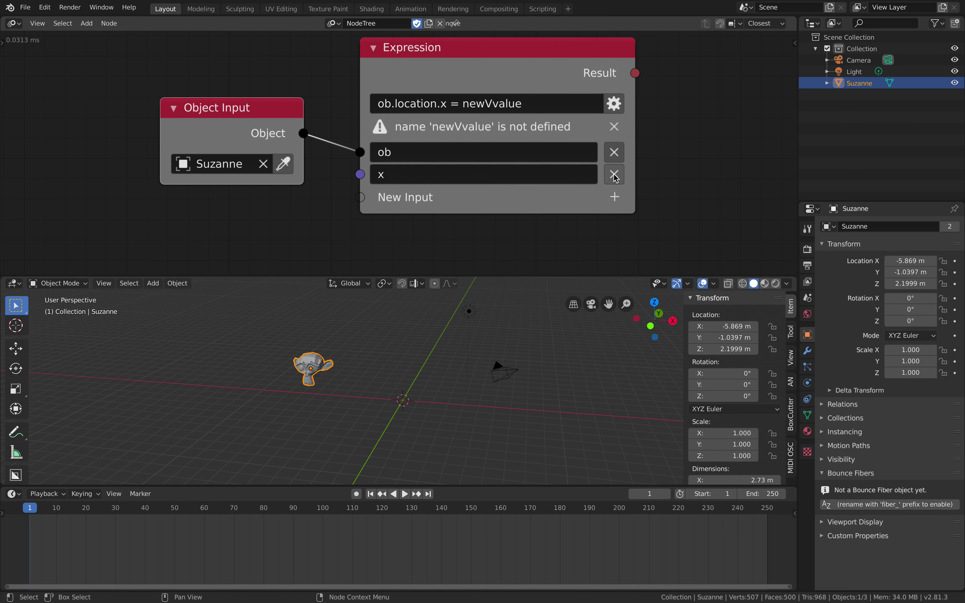
pyautogui.click(493, 172)
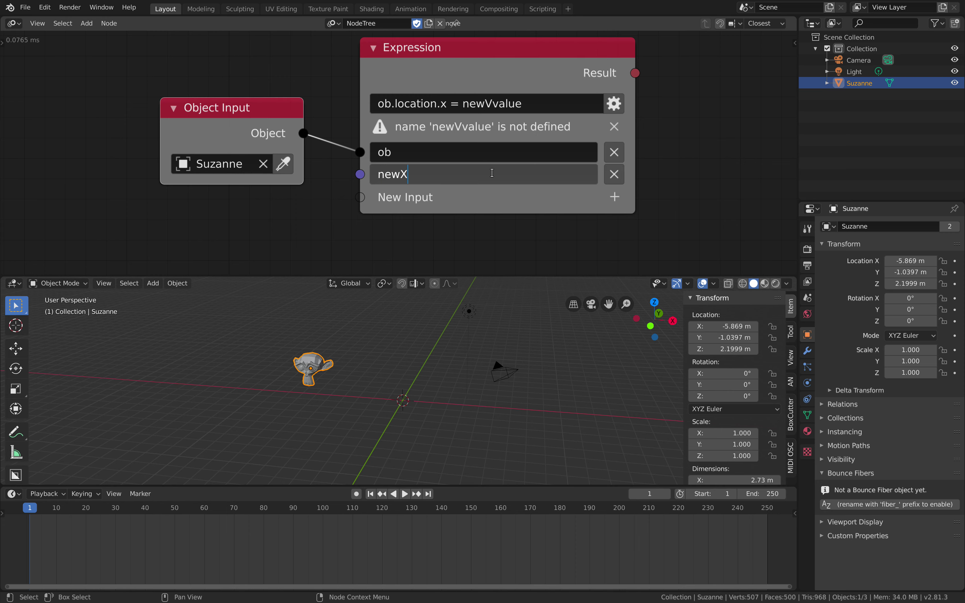
# Step: Correct the variable name in the formula so it reads ob.location.x = newXvalue
pyautogui.click(493, 104)
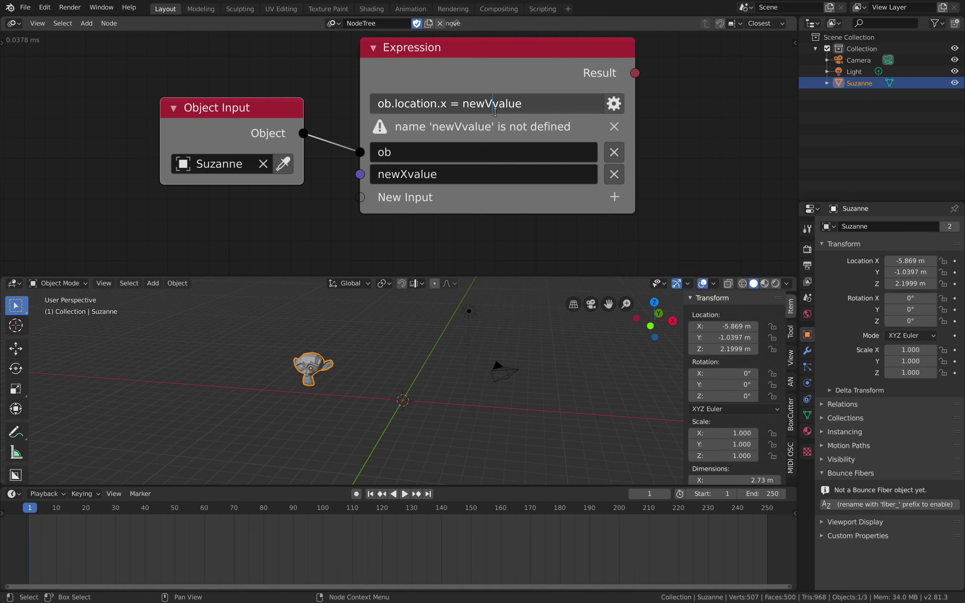
pyautogui.press('Return')
pyautogui.scroll(-2, 383, 194)
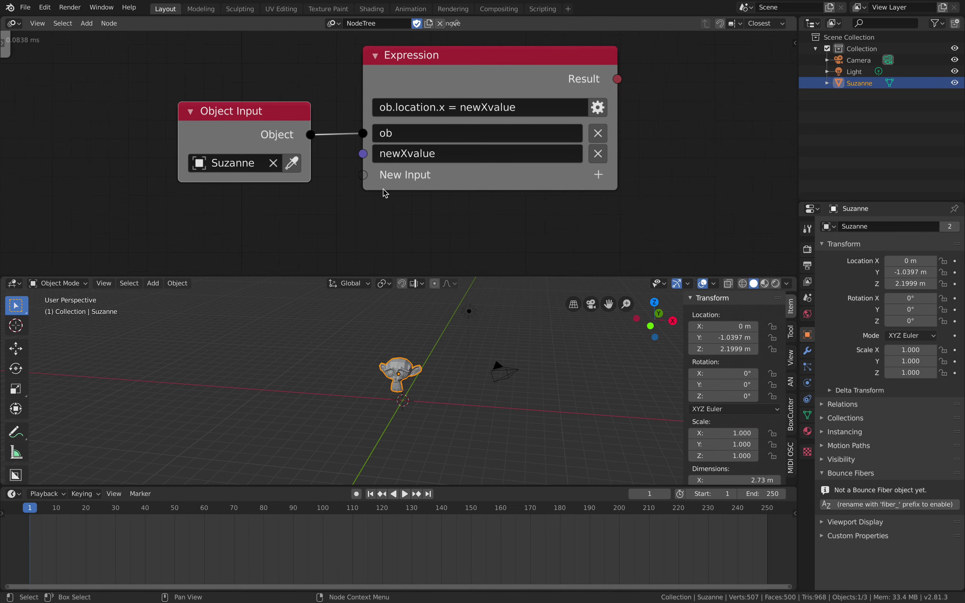
# Step: Add a Float Input node below the Object Input node and connect it to the Expression node's newXvalue input
pyautogui.moveTo(393, 373); pyautogui.dragTo(412, 368, button='middle')
pyautogui.moveTo(245, 186); pyautogui.dragTo(260, 181, button='middle')
pyautogui.hotkey('shift', 'a')
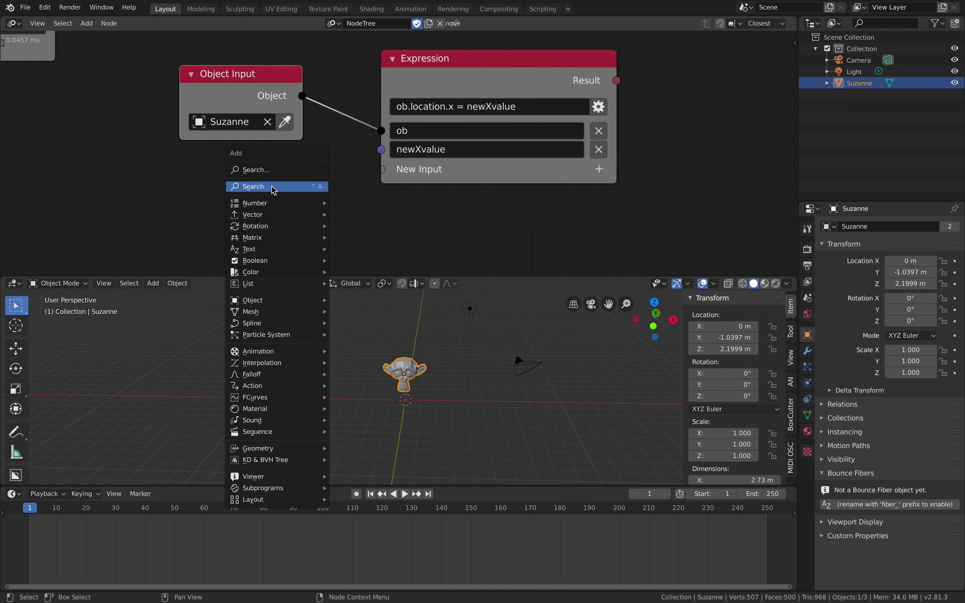
pyautogui.click(274, 186)
pyautogui.write('float')
pyautogui.press('Return')
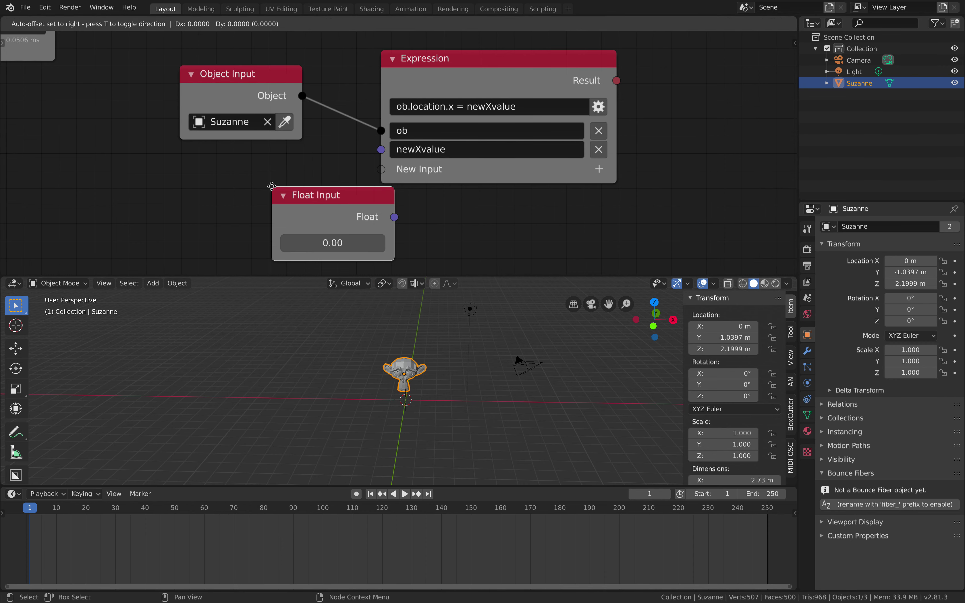
pyautogui.click(183, 187)
pyautogui.moveTo(306, 217); pyautogui.dragTo(382, 150)
pyautogui.scroll(-1, 376, 222)
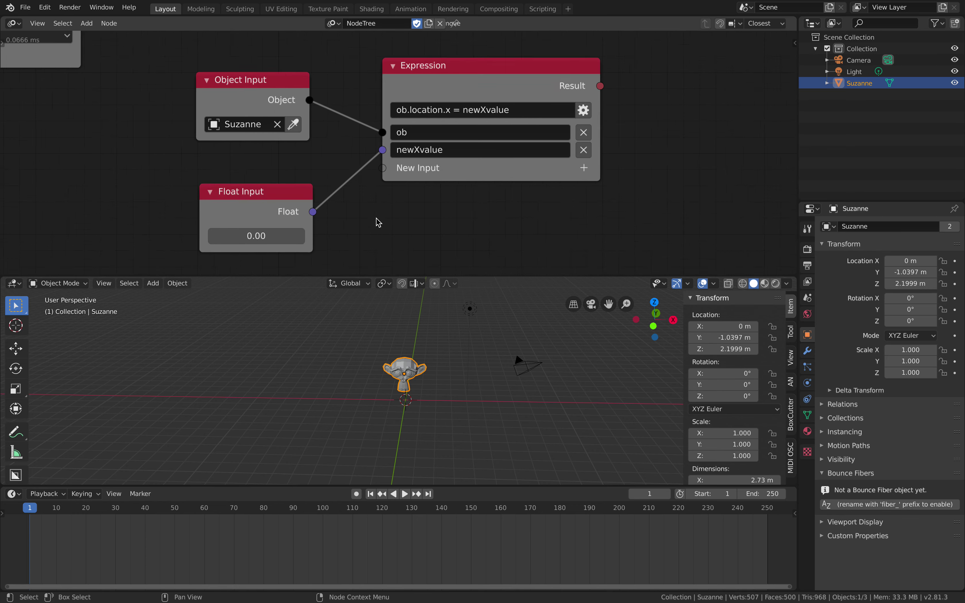
# Step: Vary the Float Input value to -0.48 and on to 1.38 to shift Suzanne along X, saving the file in between
pyautogui.moveTo(314, 223); pyautogui.dragTo(280, 221)
pyautogui.moveTo(407, 215); pyautogui.dragTo(399, 222, button='middle')
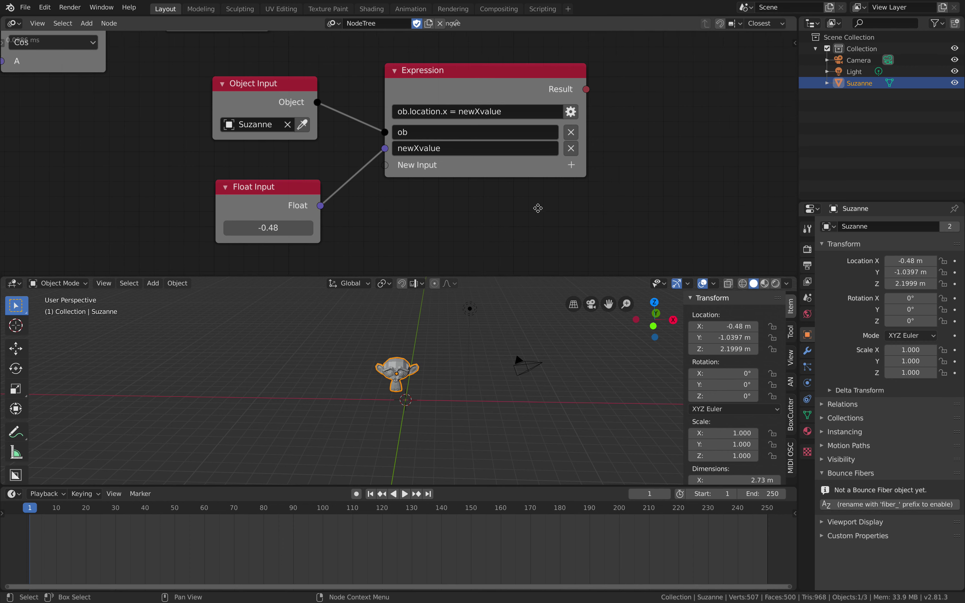
pyautogui.hotkey('ctrl', 's')
pyautogui.moveTo(435, 190); pyautogui.dragTo(434, 190, button='middle')
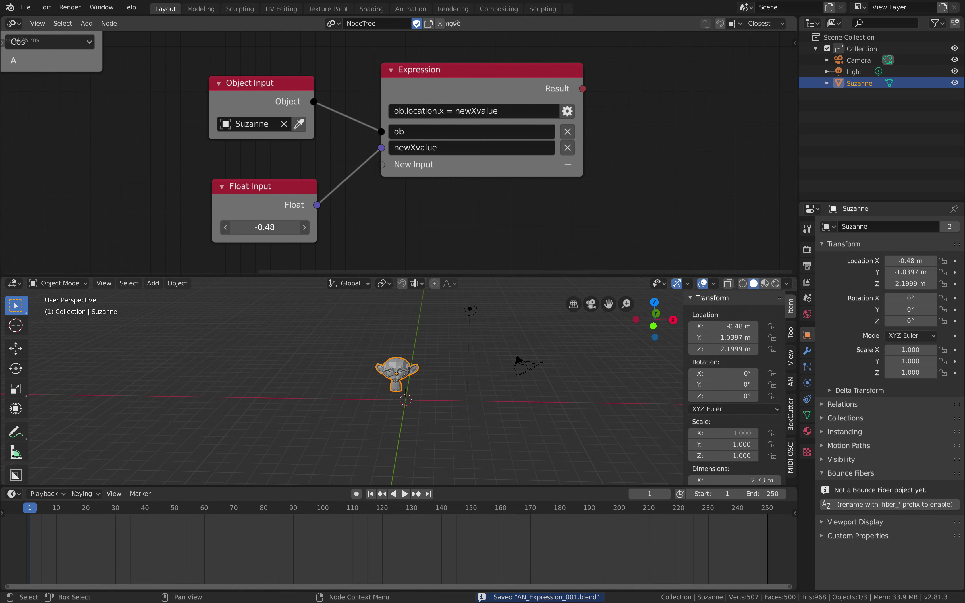
pyautogui.moveTo(280, 227); pyautogui.dragTo(331, 226)
pyautogui.moveTo(265, 226)
pyautogui.mouseDown()
pyautogui.moveTo(233, 227)
pyautogui.moveTo(247, 227)
pyautogui.mouseUp()
# Step: Rename the Expression node's newXvalue input as time
pyautogui.scroll(1, 417, 166)
pyautogui.scroll(2, 411, 158)
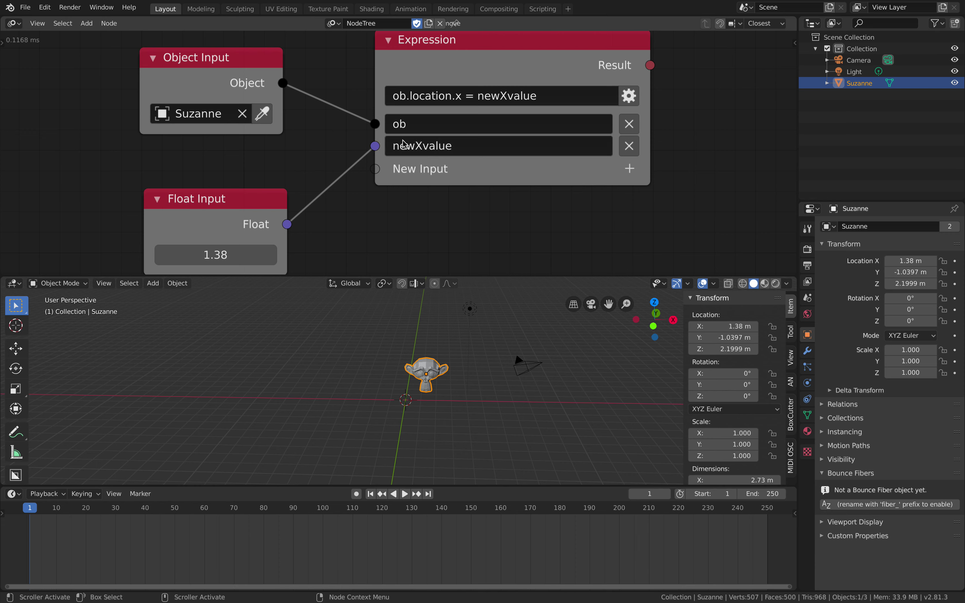
pyautogui.click(480, 144)
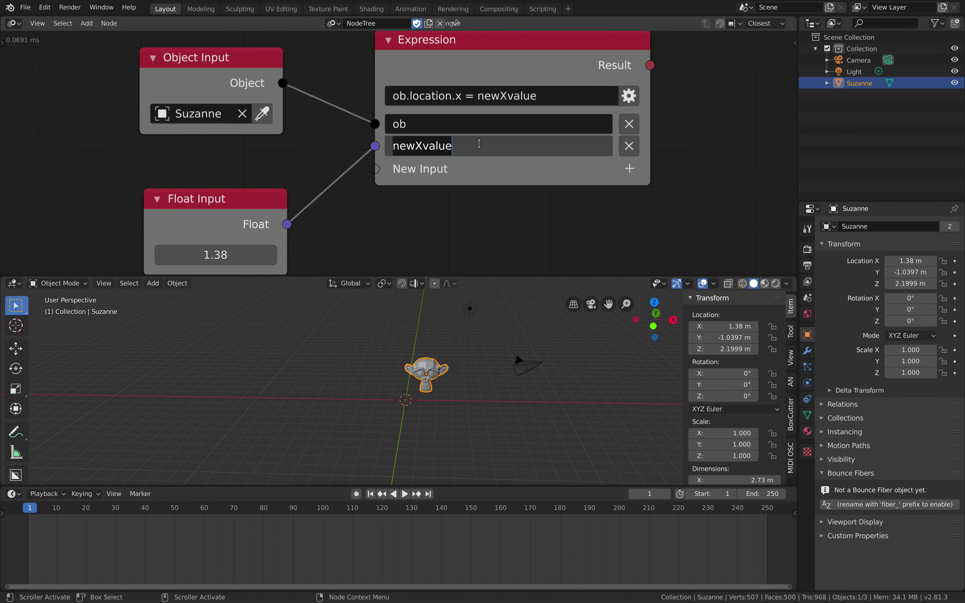
pyautogui.write('time')
pyautogui.press('Return')
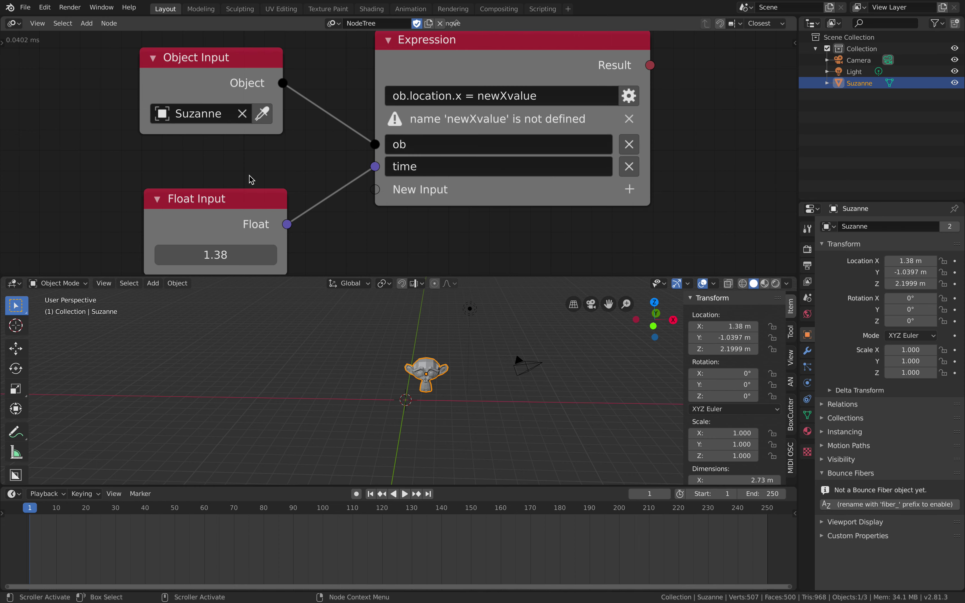
# Step: Replace the Float Input node with a Time Info node and connect its Frame output to the time input
pyautogui.click(171, 193)
pyautogui.press('x')
pyautogui.hotkey('ctrl', 'a')
pyautogui.write('frame')
pyautogui.press('Down')
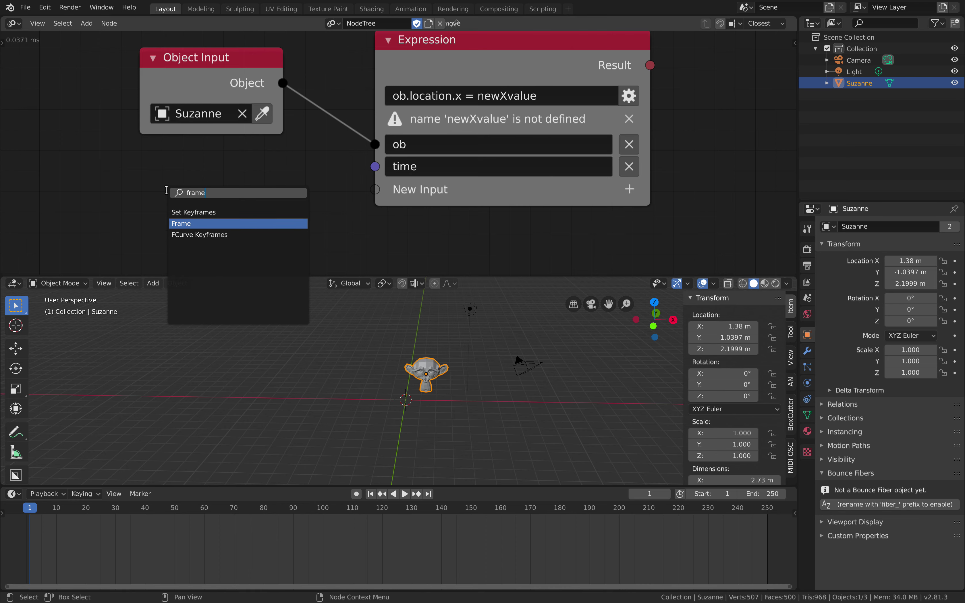
pyautogui.press('Return')
pyautogui.click(141, 182)
pyautogui.moveTo(284, 218); pyautogui.dragTo(374, 166)
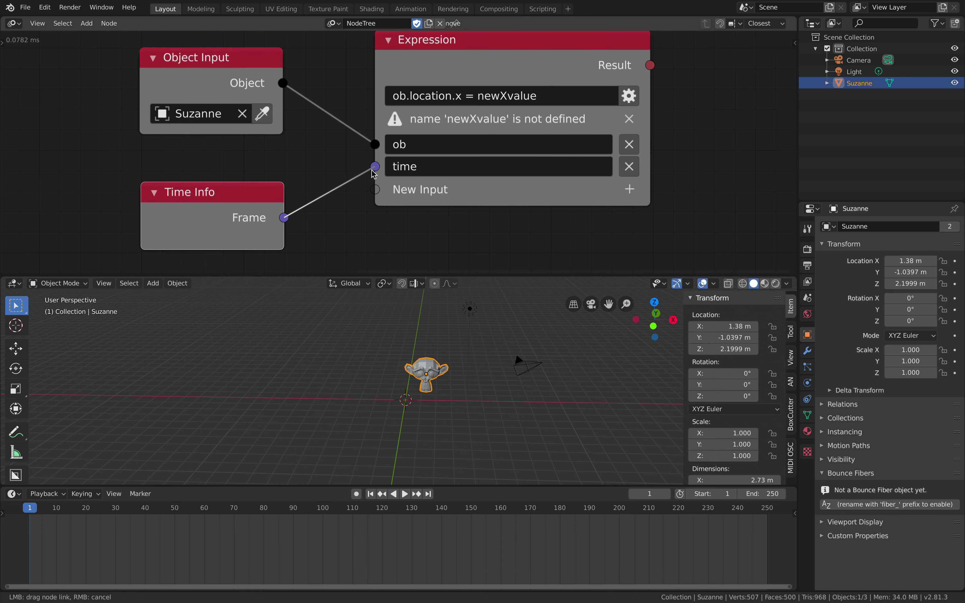
# Step: Replace newXvalue in the formula so it reads ob.location.x = time
pyautogui.keyDown('ctrl'); pyautogui.hscroll(1, 297, 172); pyautogui.keyUp('ctrl')
pyautogui.scroll(1, 414, 145)
pyautogui.click(477, 90)
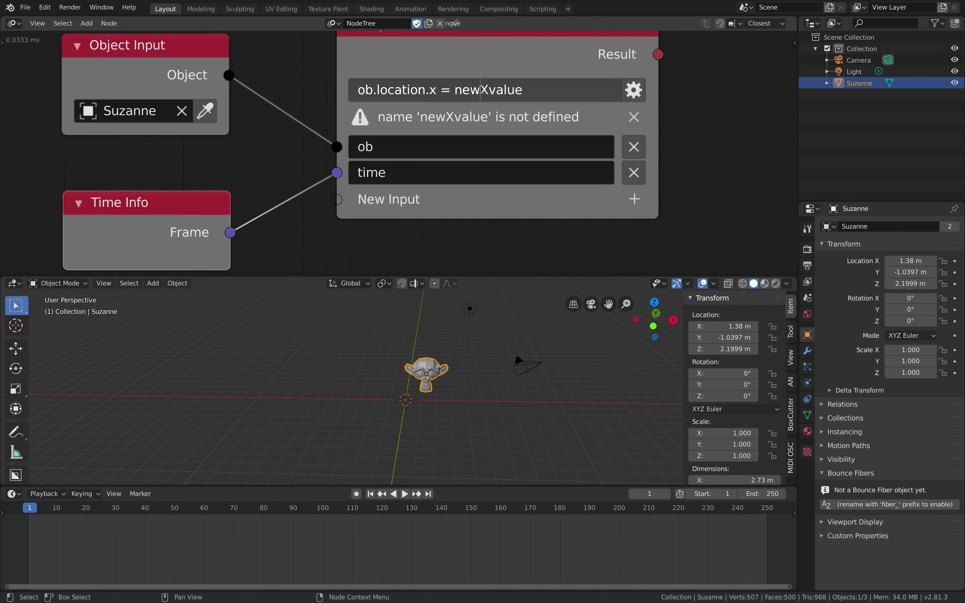
pyautogui.doubleClick(477, 90)
pyautogui.write('time')
pyautogui.press('Return')
pyautogui.scroll(-1, 484, 111)
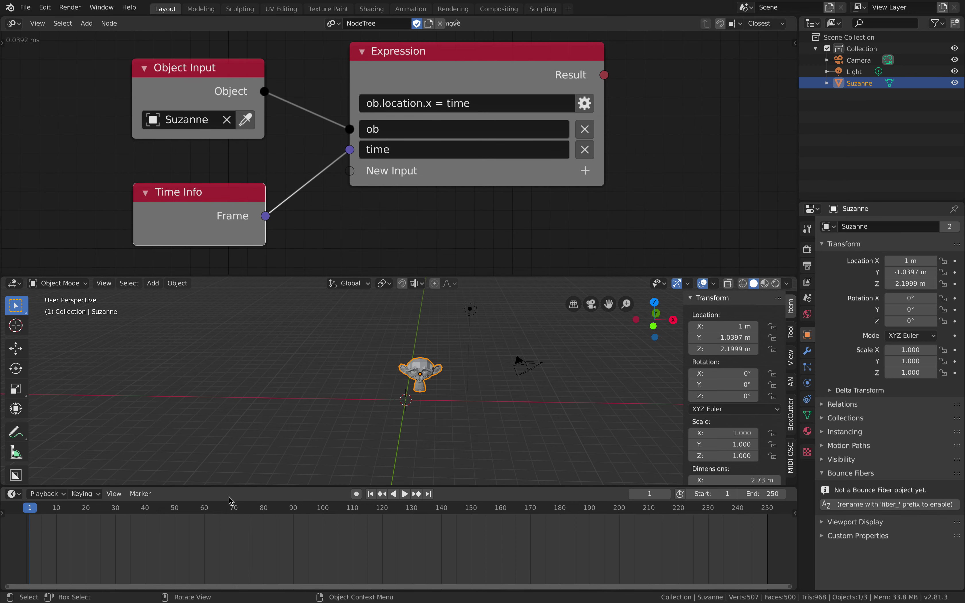
# Step: Scrub the timeline to frame 12 and change the formula to ob.location.x = (time * 0.1)
pyautogui.moveTo(74, 512)
pyautogui.mouseDown()
pyautogui.moveTo(50, 519)
pyautogui.moveTo(60, 520)
pyautogui.mouseUp()
pyautogui.click(490, 106)
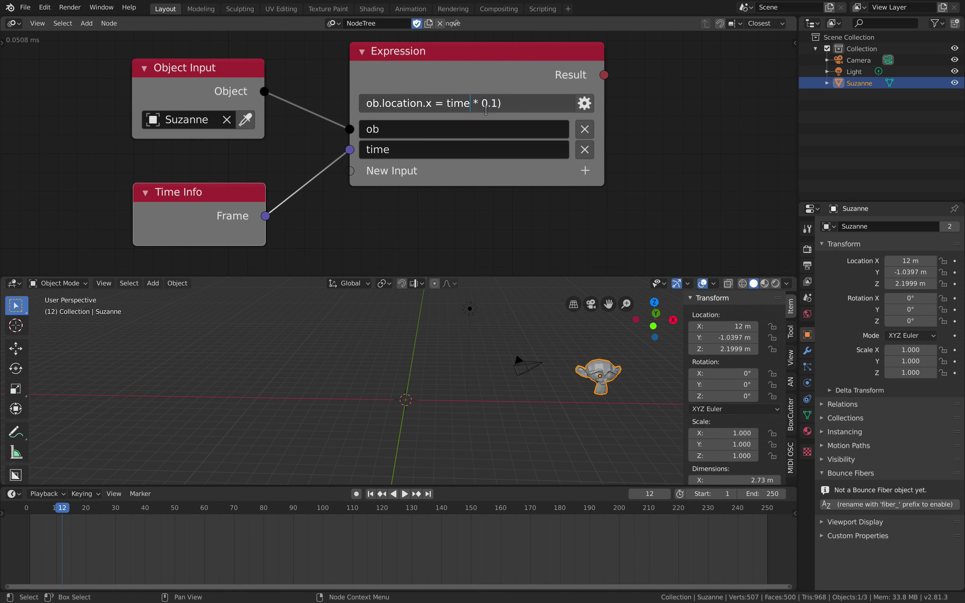
pyautogui.press('Return')
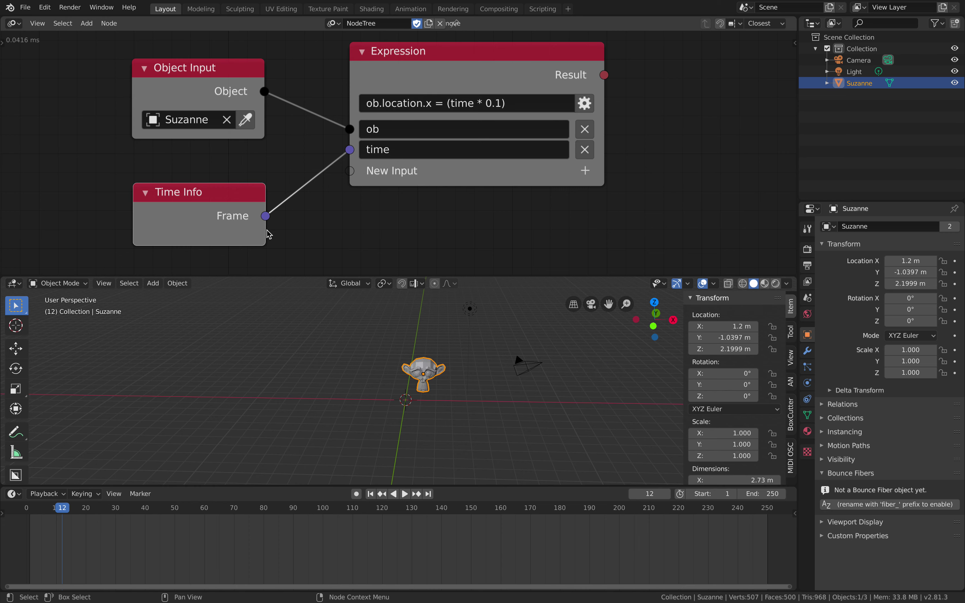
# Step: Play the animation to watch Suzanne's motion along X, stop it and return to frame 21
pyautogui.click(404, 494)
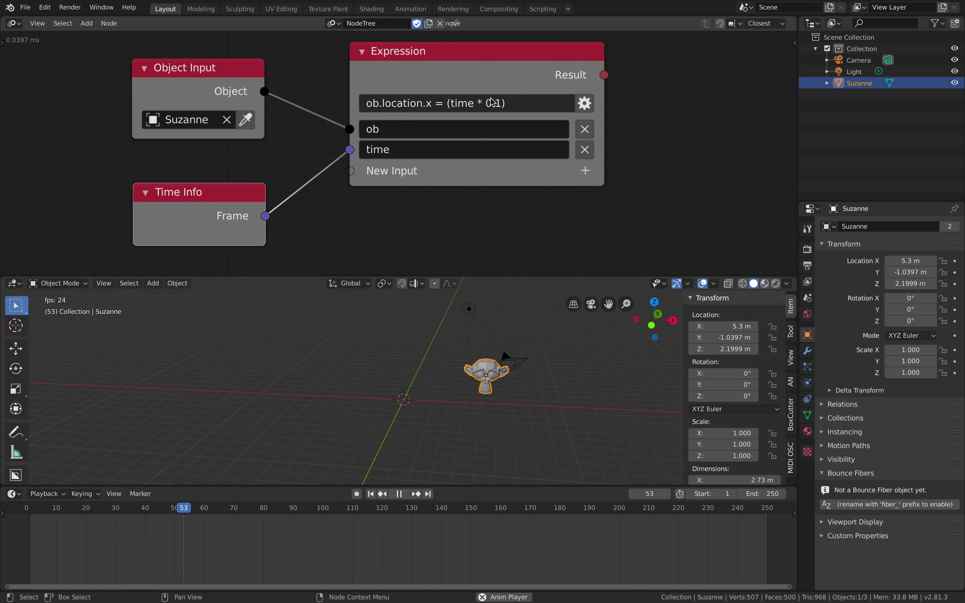
pyautogui.moveTo(453, 342); pyautogui.dragTo(442, 341, button='middle')
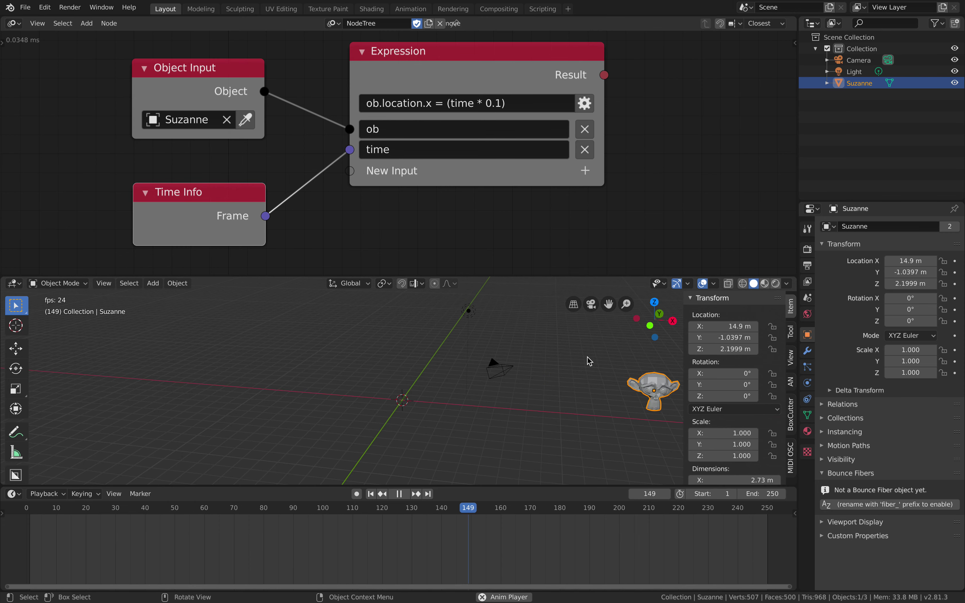
pyautogui.moveTo(437, 386); pyautogui.dragTo(552, 369, button='middle')
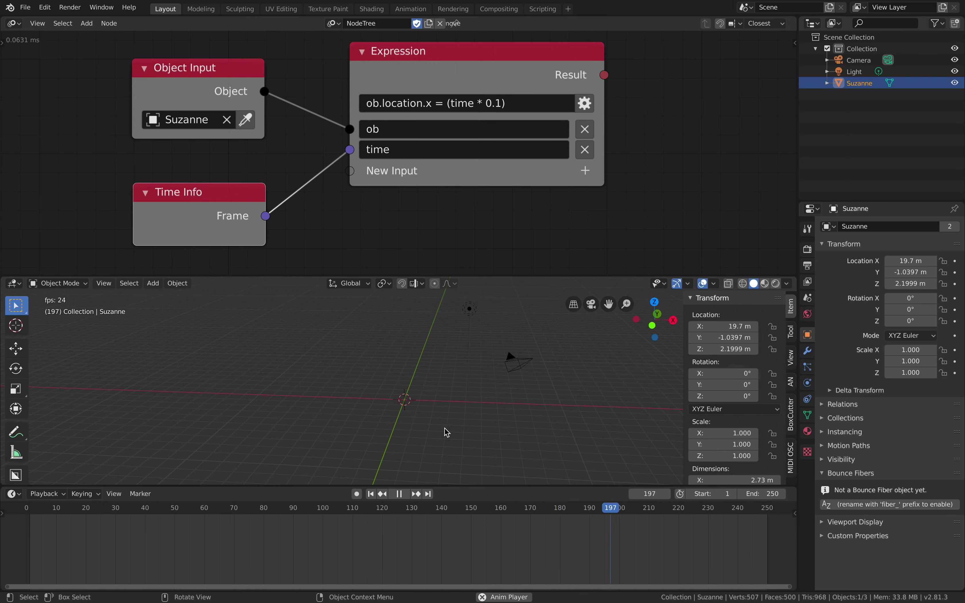
pyautogui.click(400, 495)
pyautogui.moveTo(171, 508); pyautogui.dragTo(89, 506)
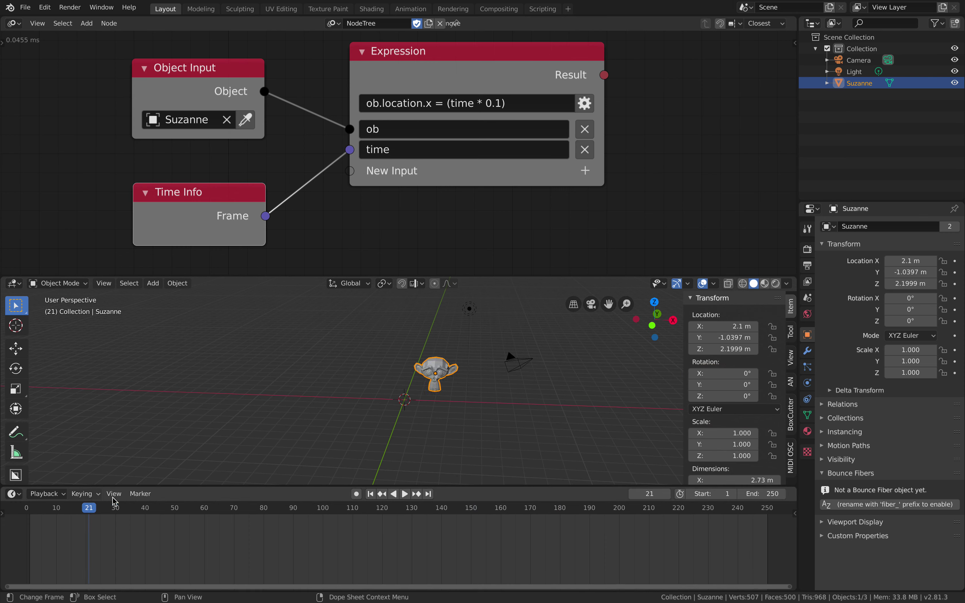
# Step: Change the formula to ob.location.x = sin (time * 0.1) and start animation playback
pyautogui.click(465, 105)
pyautogui.click(463, 108)
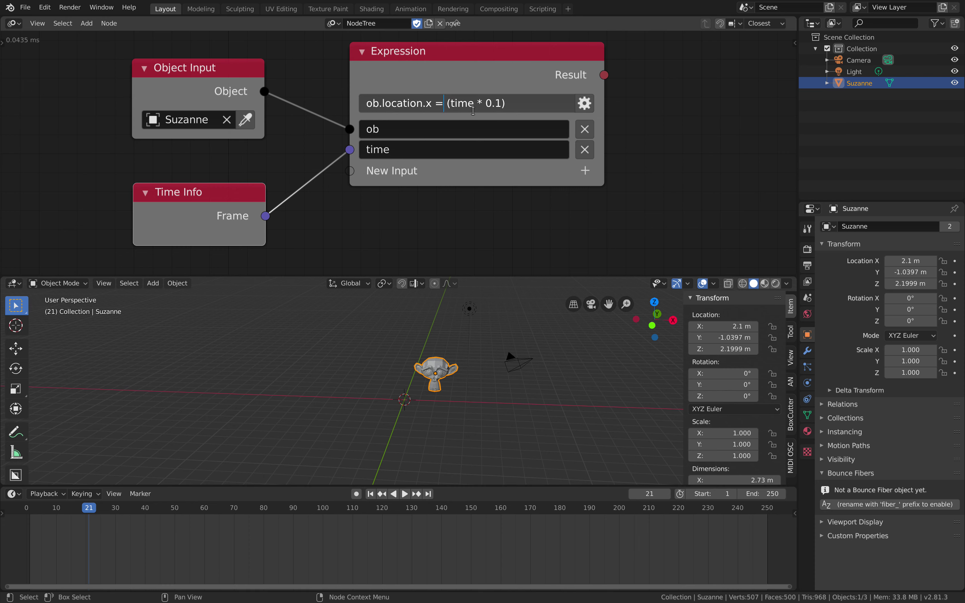
pyautogui.press('Return')
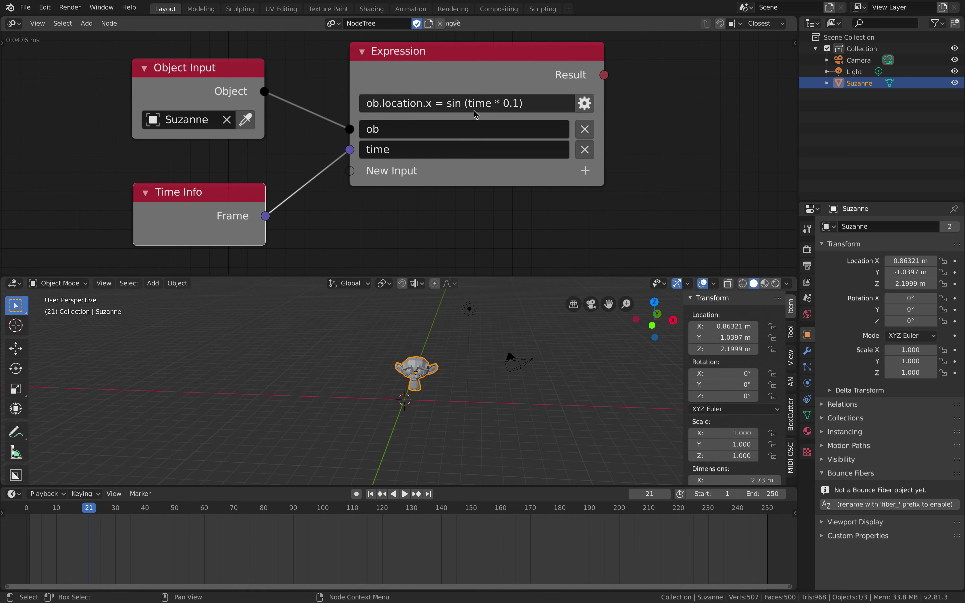
pyautogui.click(404, 505)
pyautogui.click(404, 494)
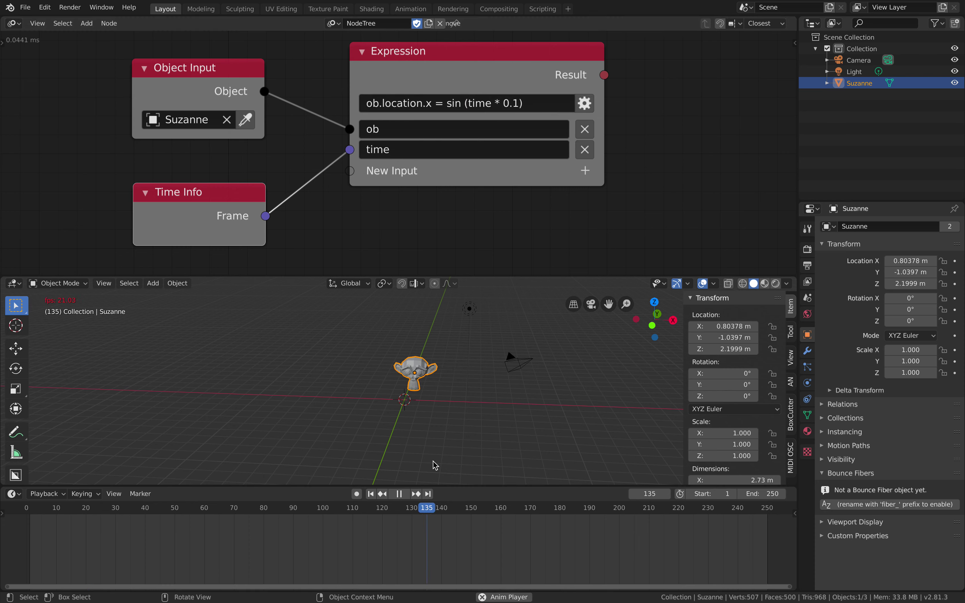
# Step: Multiply the sine by 5.0 so the formula reads ob.location.x = sin (time * 0.1) * 5.0
pyautogui.scroll(2, 479, 126)
pyautogui.click(523, 102)
pyautogui.write('* ')
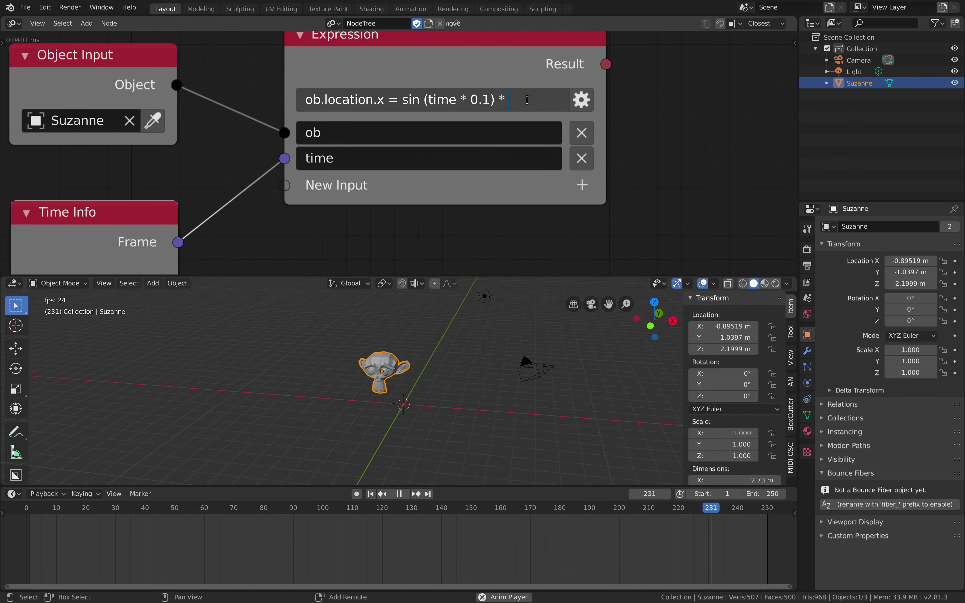
pyautogui.write('5.0')
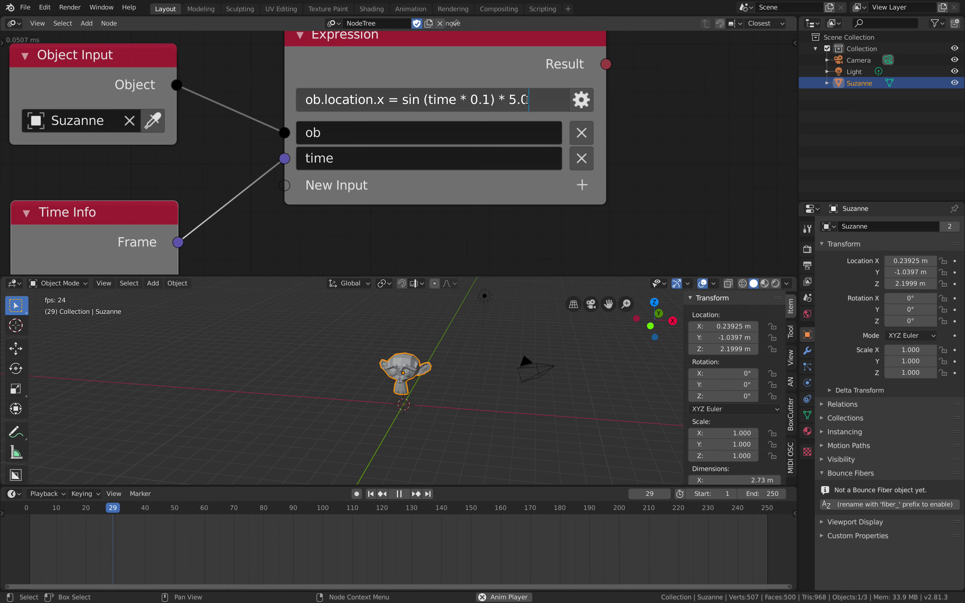
pyautogui.press('Return')
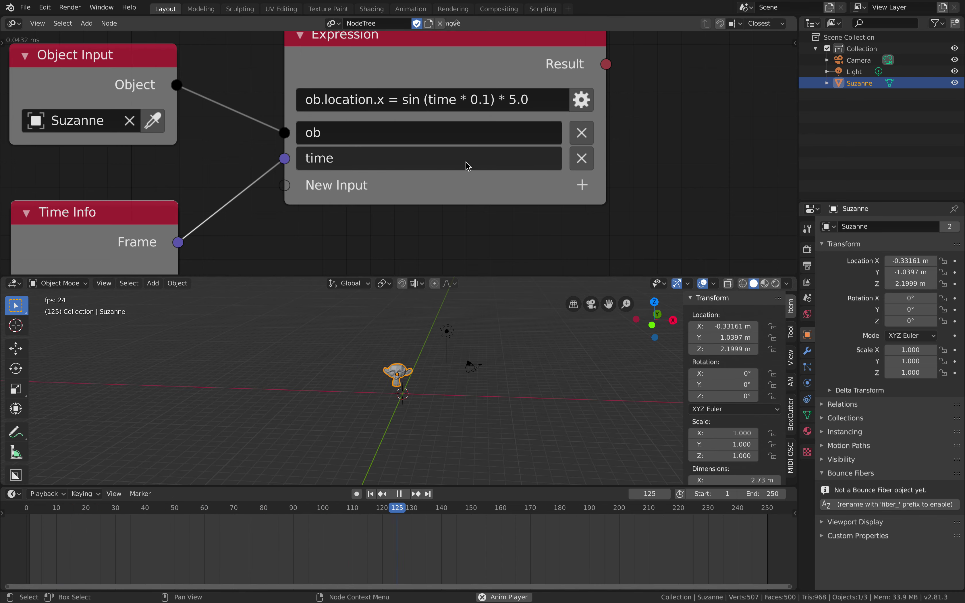
# Step: Add another Float input to the Expression node and name it amp
pyautogui.scroll(-2, 499, 153)
pyautogui.moveTo(497, 154); pyautogui.dragTo(557, 117, button='middle')
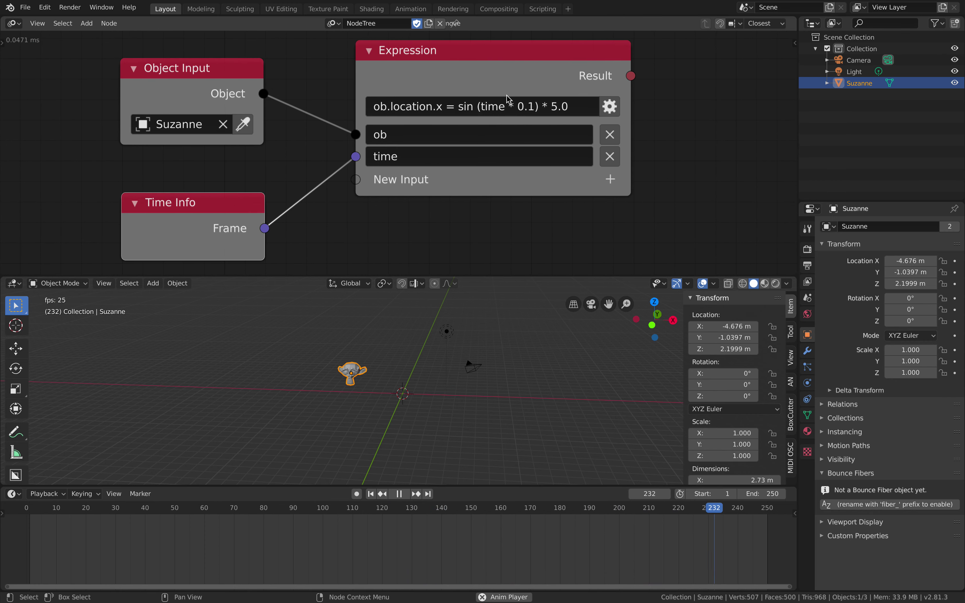
pyautogui.click(611, 179)
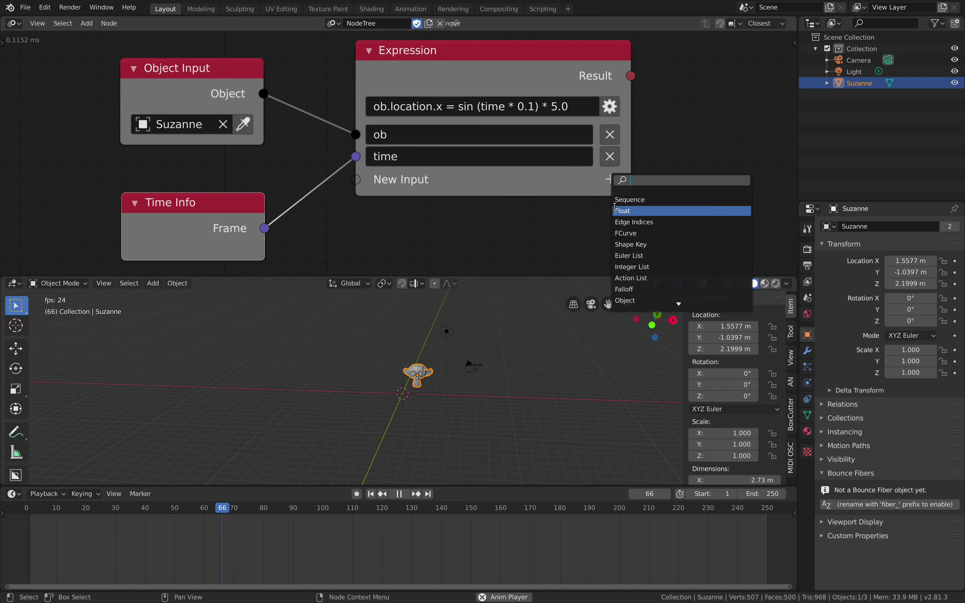
pyautogui.click(630, 211)
pyautogui.doubleClick(468, 179)
pyautogui.write('amp')
pyautogui.press('Return')
# Step: Replace the 5.0 multiplier with amp so the formula reads ob.location.x = sin (time * 0.1) * amp
pyautogui.scroll(1, 571, 129)
pyautogui.click(576, 104)
pyautogui.moveTo(577, 104); pyautogui.dragTo(613, 102)
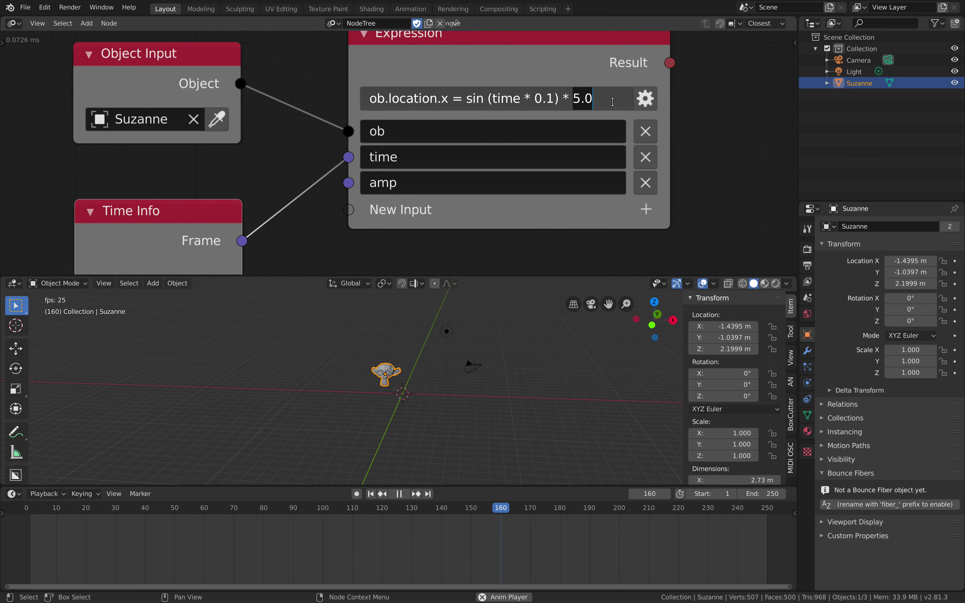
pyautogui.write('amp')
pyautogui.press('Return')
# Step: Move the Time Info node up closer beneath the Object Input node
pyautogui.scroll(-1, 610, 105)
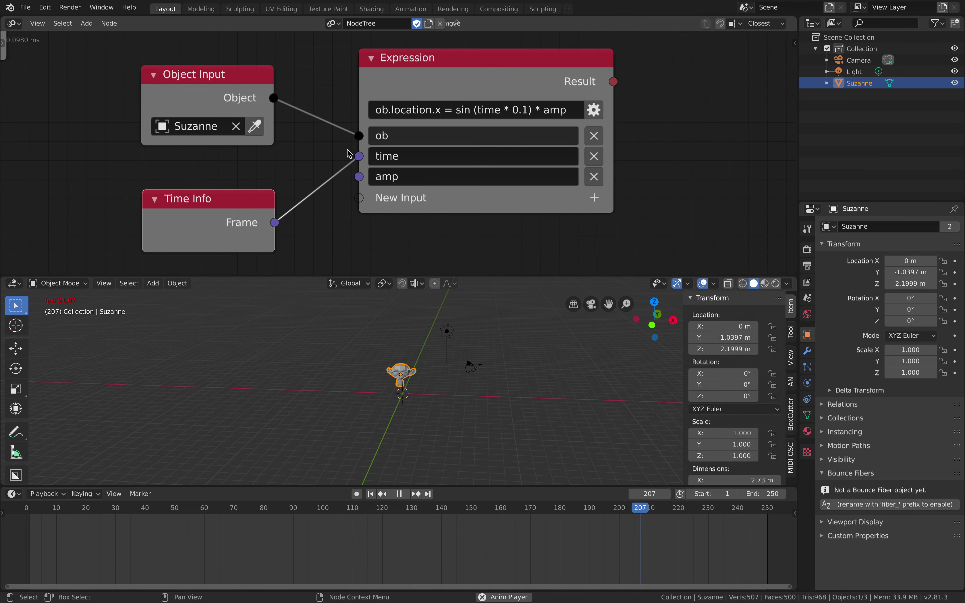
pyautogui.moveTo(239, 192); pyautogui.dragTo(219, 167)
pyautogui.moveTo(382, 195); pyautogui.dragTo(406, 163, button='middle')
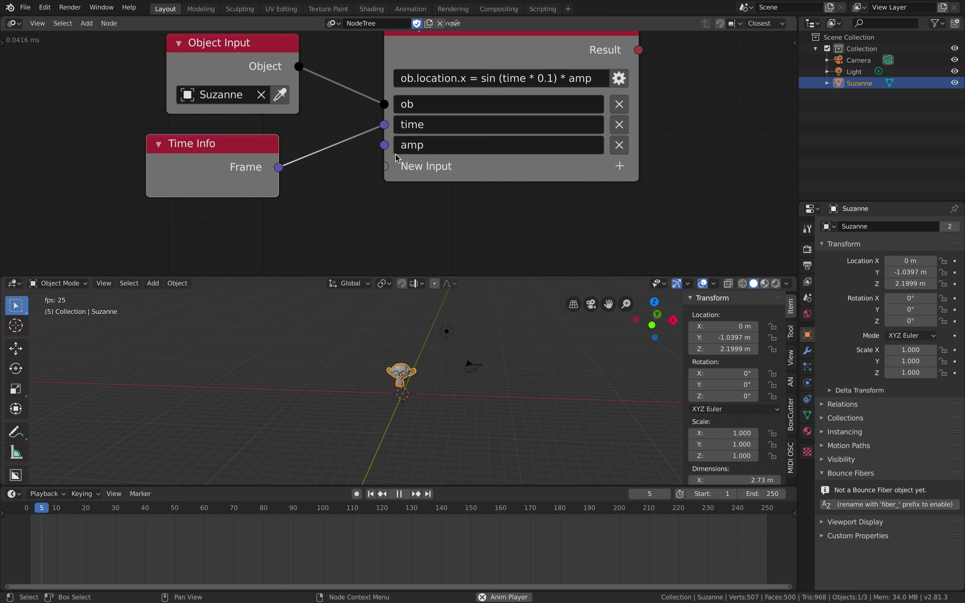
# Step: Add a Float Input node below the Time Info node and connect its output to the Expression node's amp input
pyautogui.hotkey('ctrl', 'a')
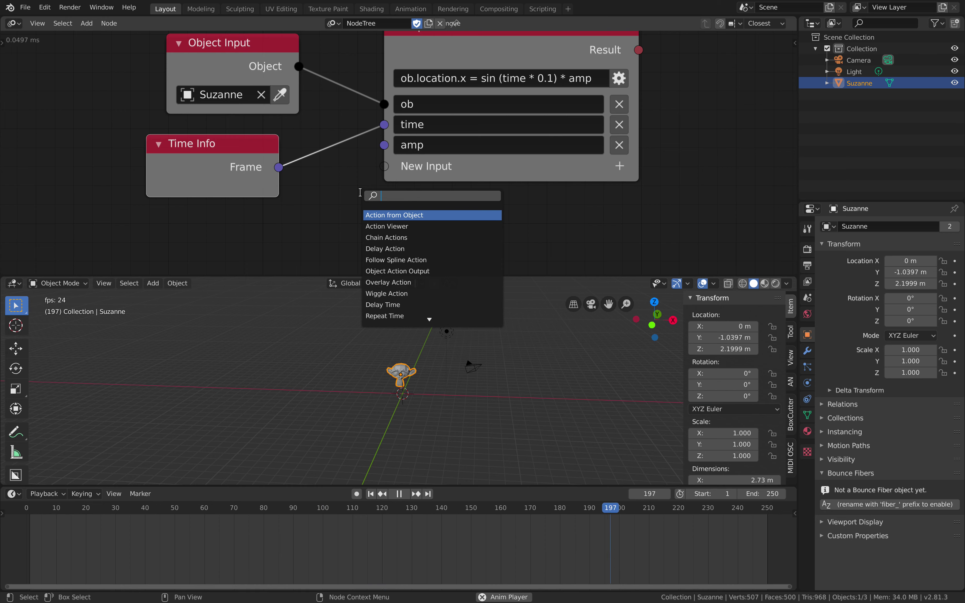
pyautogui.write('float in')
pyautogui.press('Return')
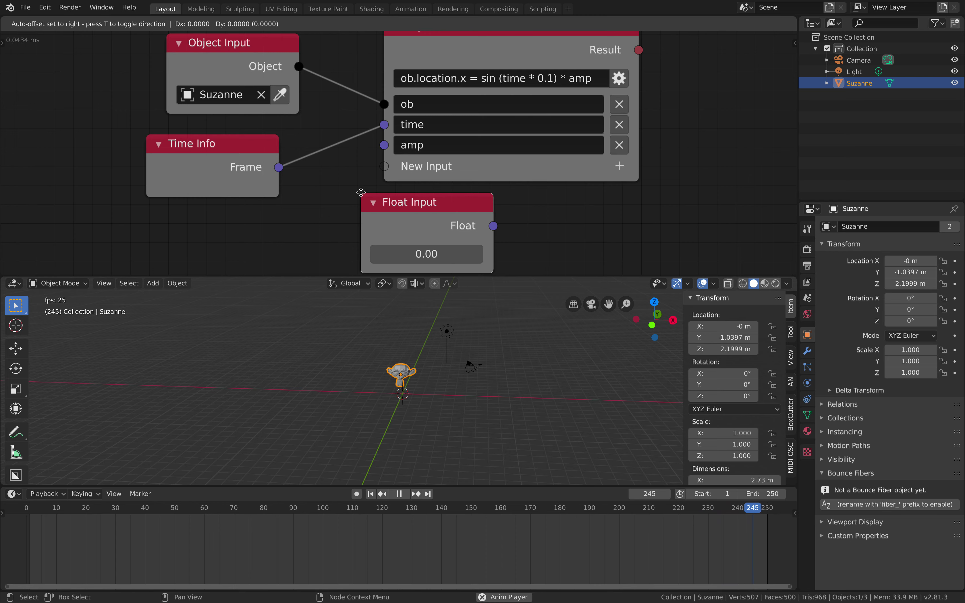
pyautogui.click(187, 240)
pyautogui.moveTo(341, 263); pyautogui.dragTo(384, 145)
pyautogui.moveTo(403, 183); pyautogui.dragTo(400, 143, button='middle')
# Step: Set the Float Input node's value to 20 as the amplitude
pyautogui.moveTo(285, 248); pyautogui.dragTo(436, 247)
pyautogui.moveTo(341, 250); pyautogui.dragTo(346, 250)
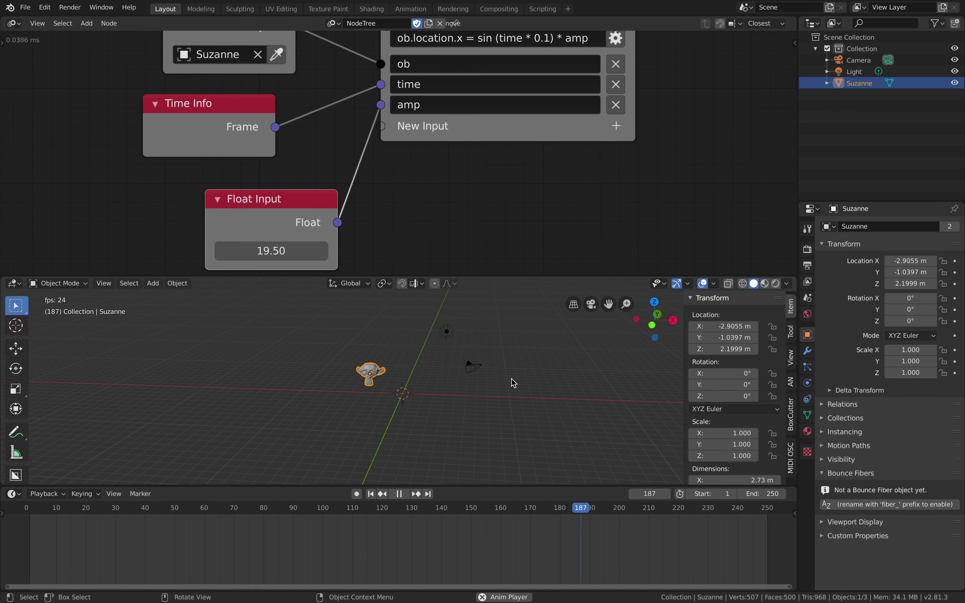
pyautogui.click(278, 250)
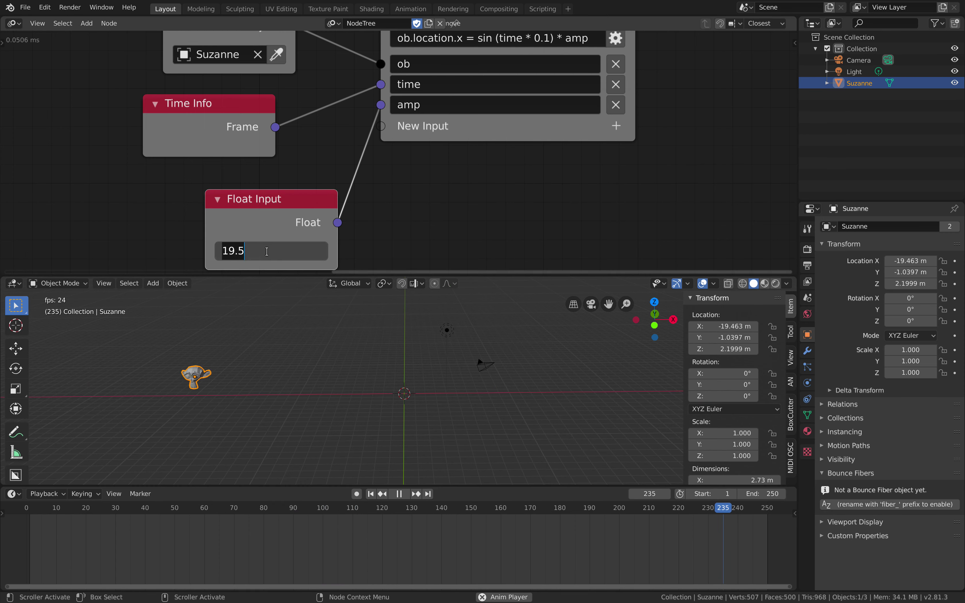
pyautogui.write('20')
pyautogui.press('Return')
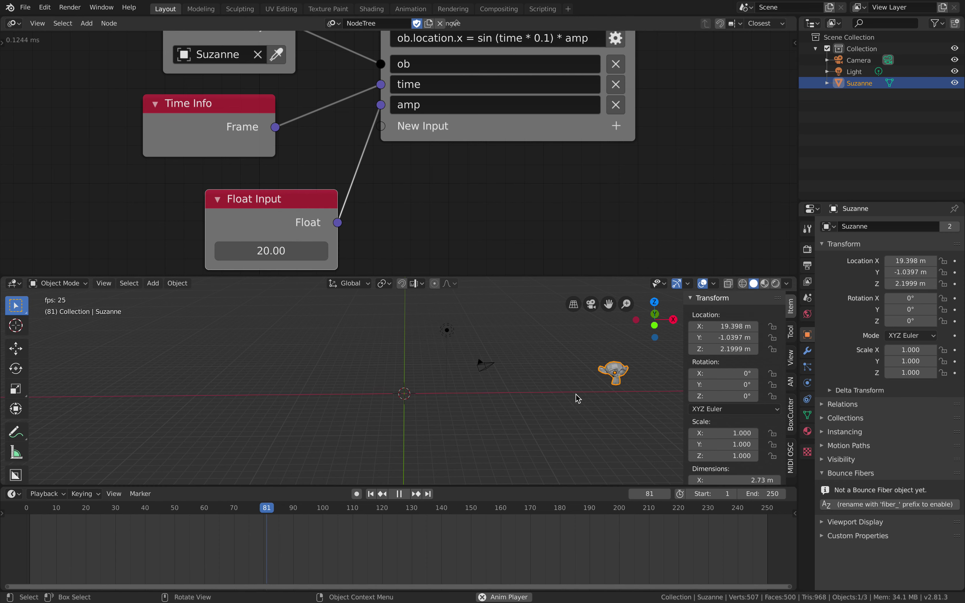
# Step: Tidy the node layout so Time Info and Float Input sit stacked beneath Object Input, beside the Expression node
pyautogui.scroll(-1, 458, 206)
pyautogui.moveTo(458, 205); pyautogui.dragTo(431, 223, button='middle')
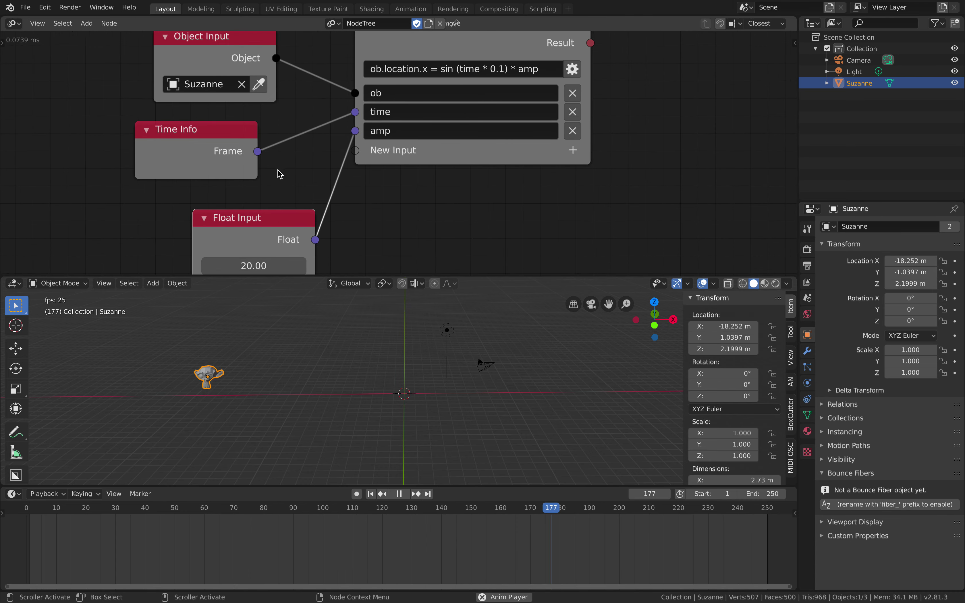
pyautogui.moveTo(256, 135); pyautogui.dragTo(252, 135)
pyautogui.moveTo(459, 191); pyautogui.dragTo(450, 193, button='middle')
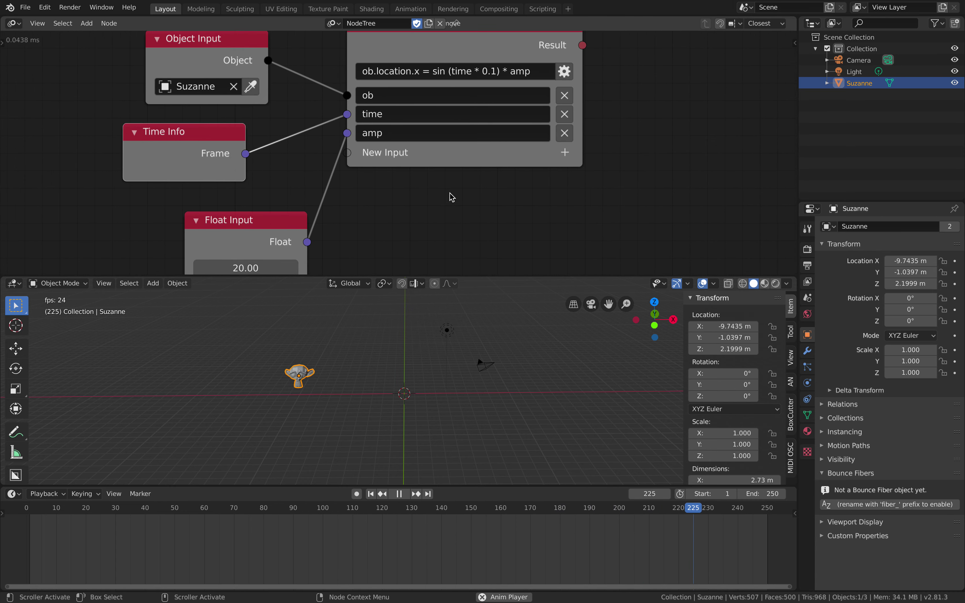
pyautogui.moveTo(456, 163); pyautogui.dragTo(483, 180)
pyautogui.scroll(2, 493, 102)
pyautogui.moveTo(491, 105); pyautogui.dragTo(408, 150, button='middle')
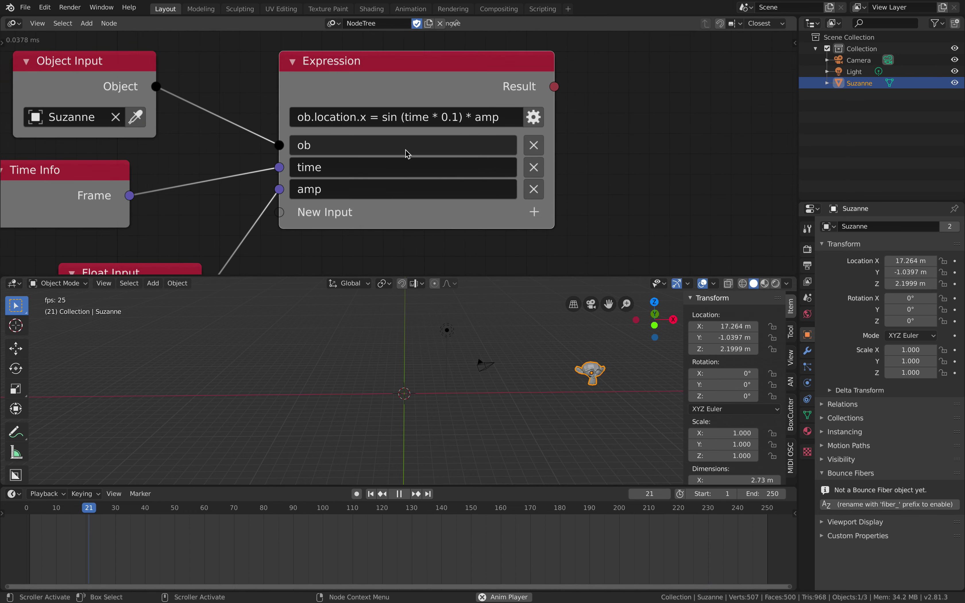
pyautogui.scroll(4, 407, 153)
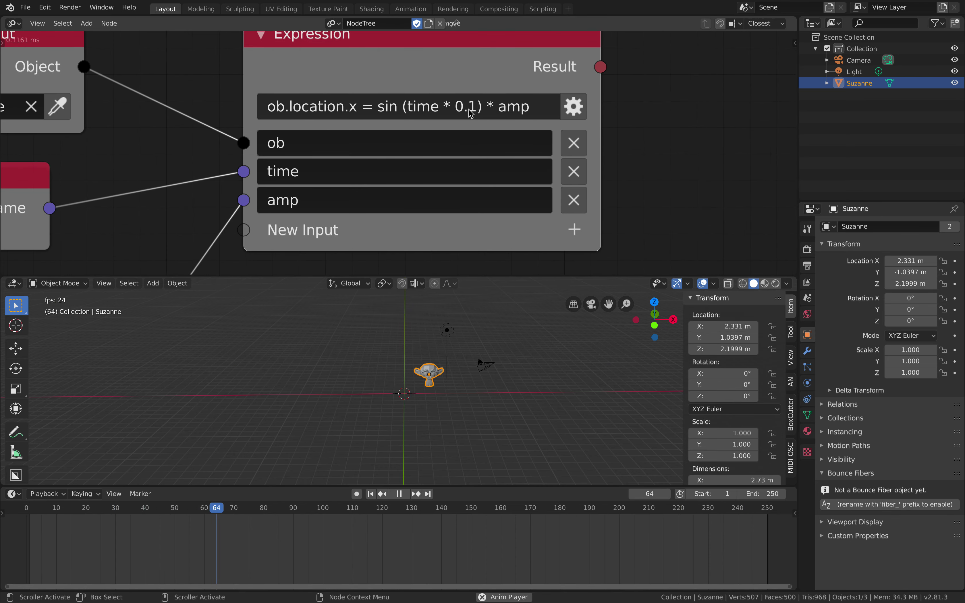
pyautogui.scroll(-2, 609, 181)
pyautogui.scroll(-1, 611, 141)
pyautogui.moveTo(249, 205); pyautogui.dragTo(210, 206)
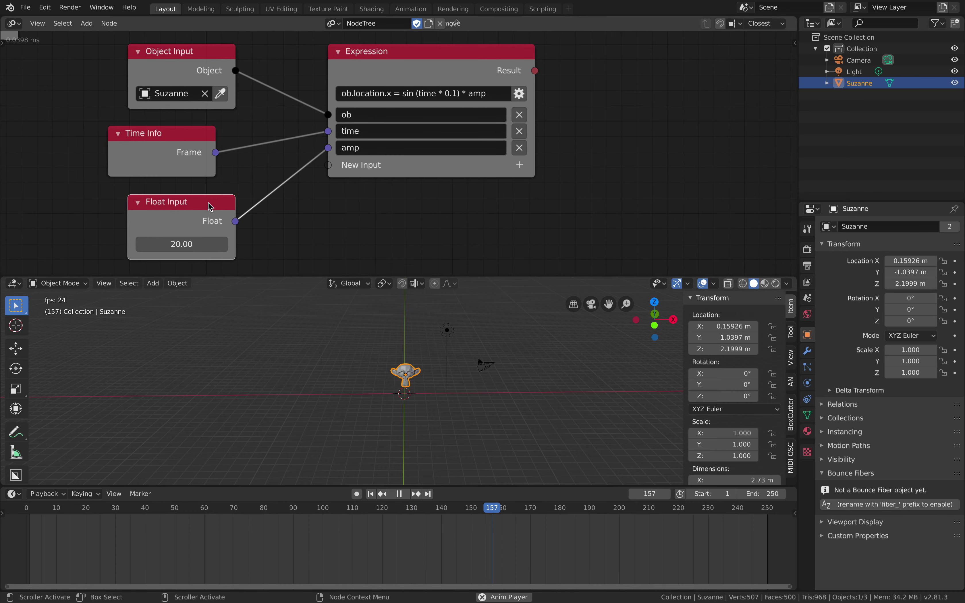
# Step: Change the formula to drive the Y location: ob.location.y = sin (time * 0.1) * amp
pyautogui.scroll(4, 417, 155)
pyautogui.moveTo(417, 155); pyautogui.dragTo(404, 225, button='middle')
pyautogui.scroll(1, 399, 154)
pyautogui.click(365, 146)
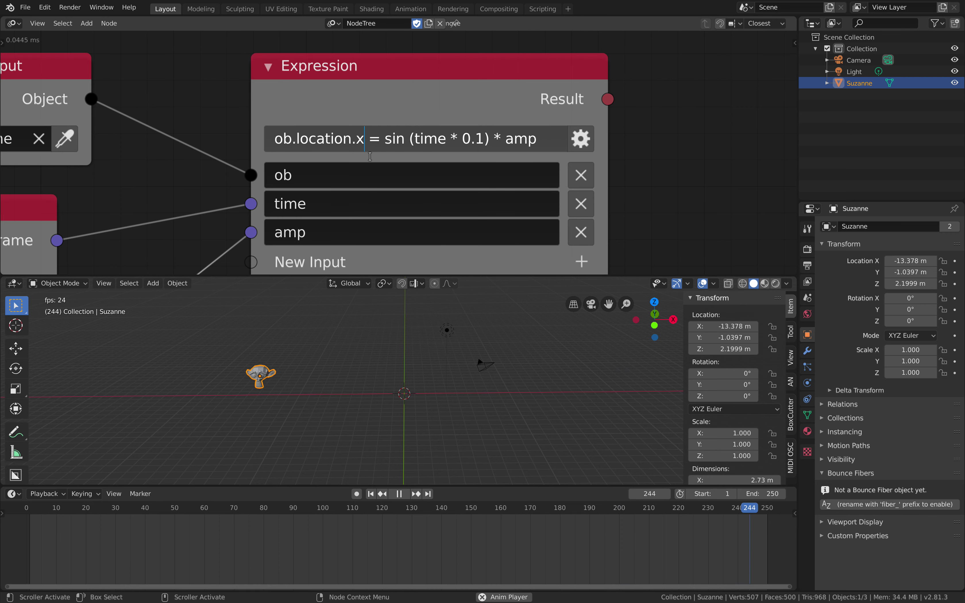
pyautogui.press('BackSpace')
pyautogui.write('y')
pyautogui.press('Return')
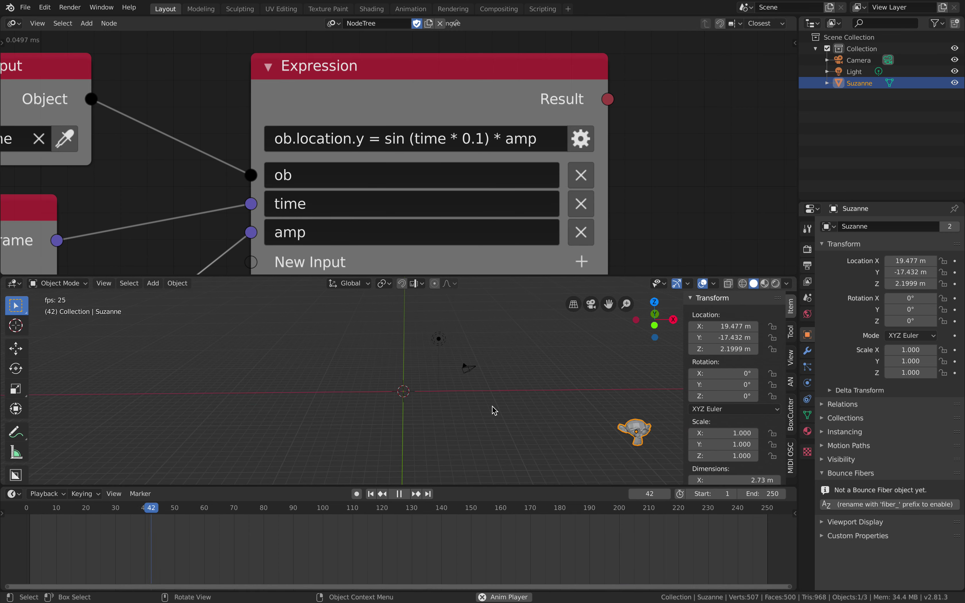
# Step: Change the formula to drive the Z location: ob.location.z = sin (time * 0.1) * amp
pyautogui.click(361, 138)
pyautogui.click(362, 138)
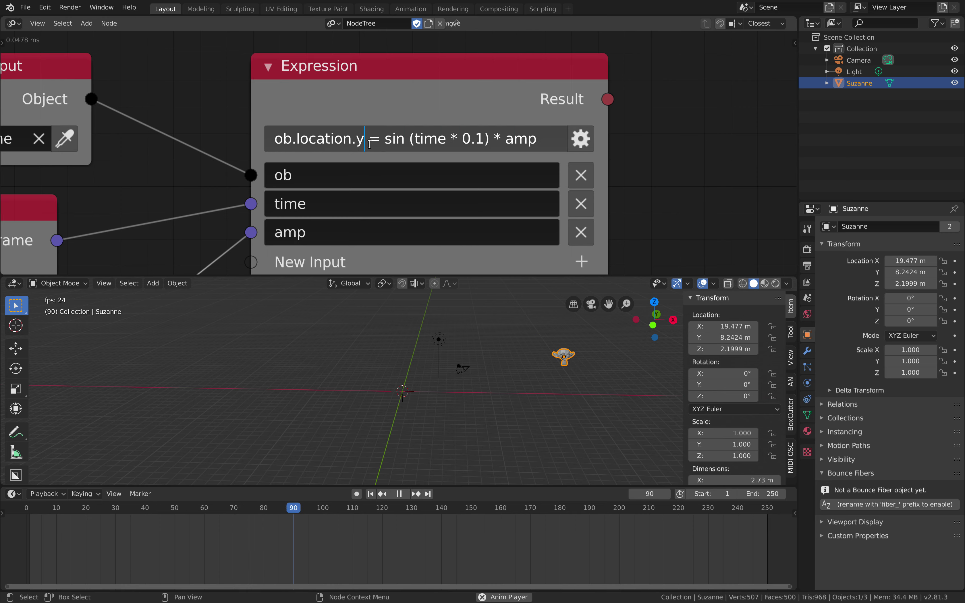
pyautogui.press('BackSpace')
pyautogui.write('z')
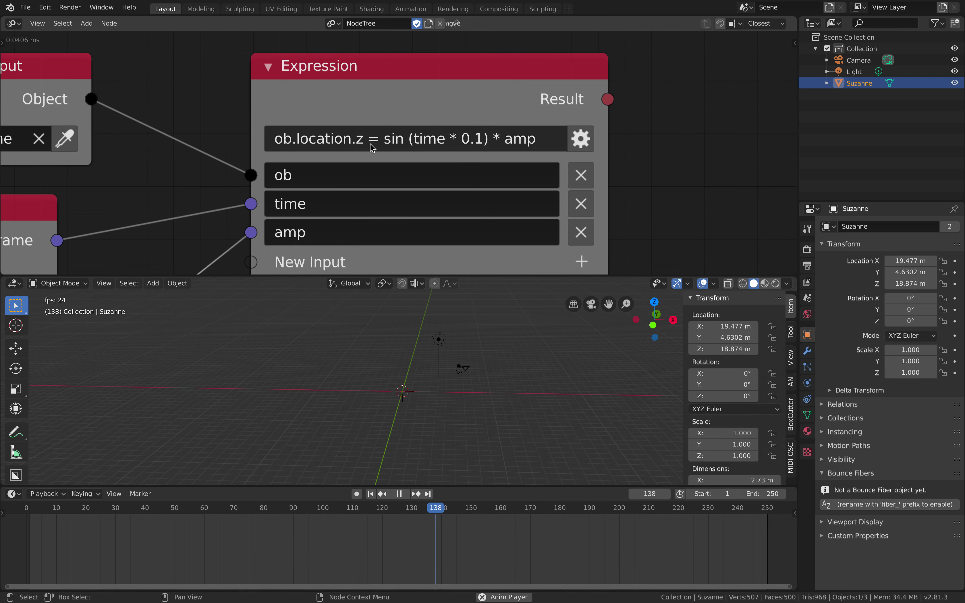
pyautogui.press('Return')
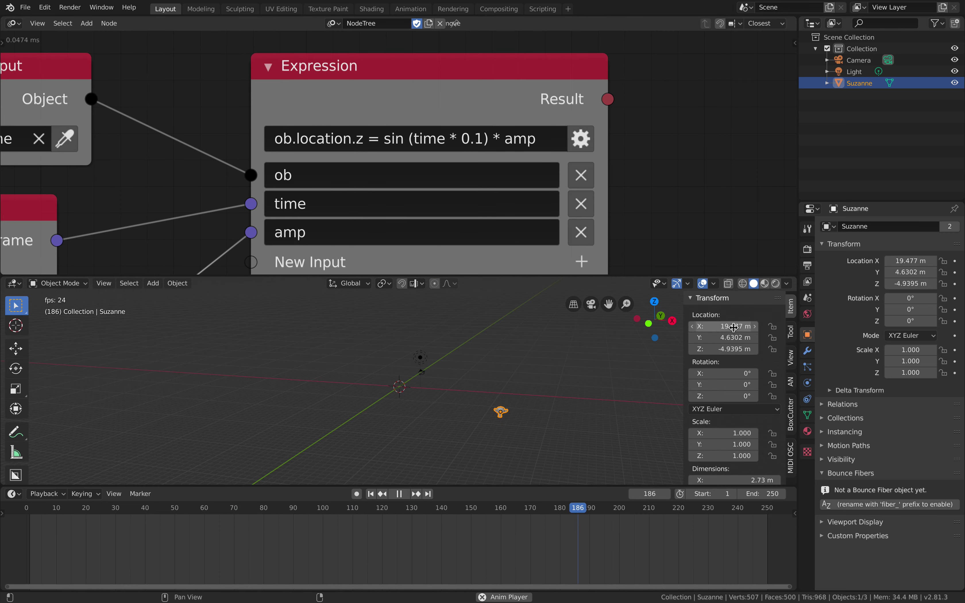
# Step: Reset Suzanne's X and Y location to 0
pyautogui.moveTo(735, 327); pyautogui.dragTo(732, 335)
pyautogui.write('0')
pyautogui.press('Return')
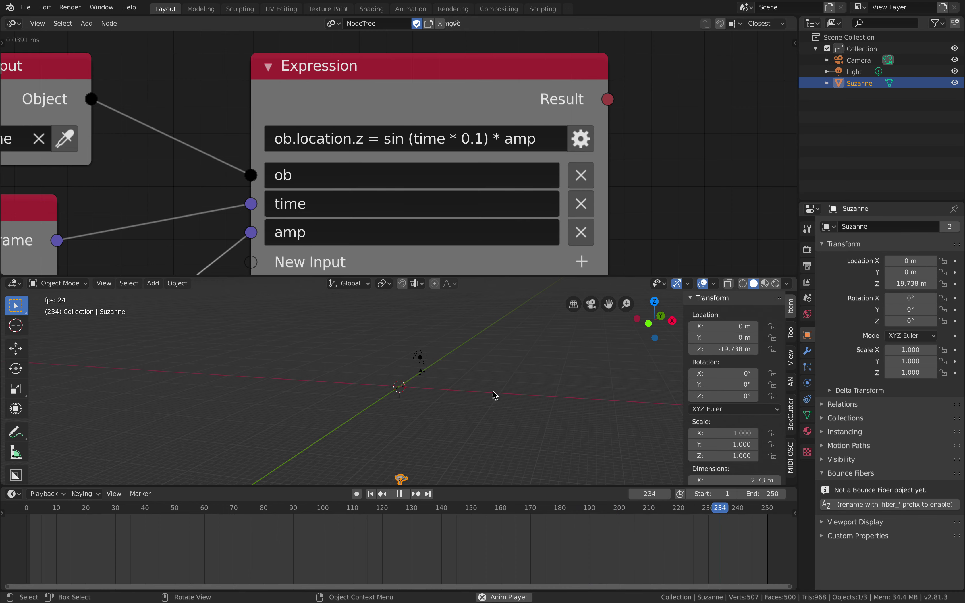
# Step: Wrap the sine in abs so the formula reads ob.location.z = abs ( sin (time * 0.1) ) * amp
pyautogui.moveTo(501, 211); pyautogui.dragTo(506, 180, button='middle')
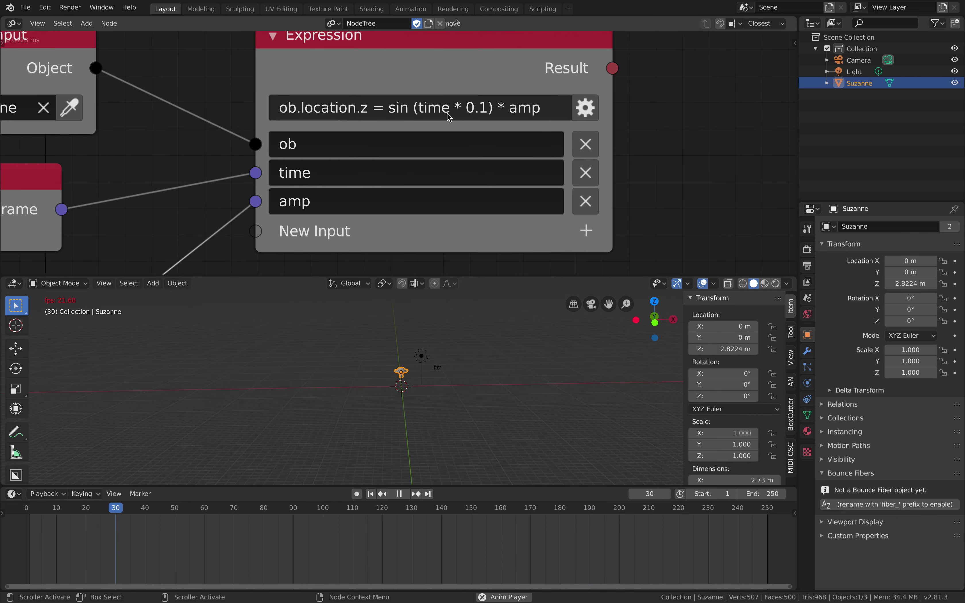
pyautogui.click(389, 107)
pyautogui.write('abs ( ')
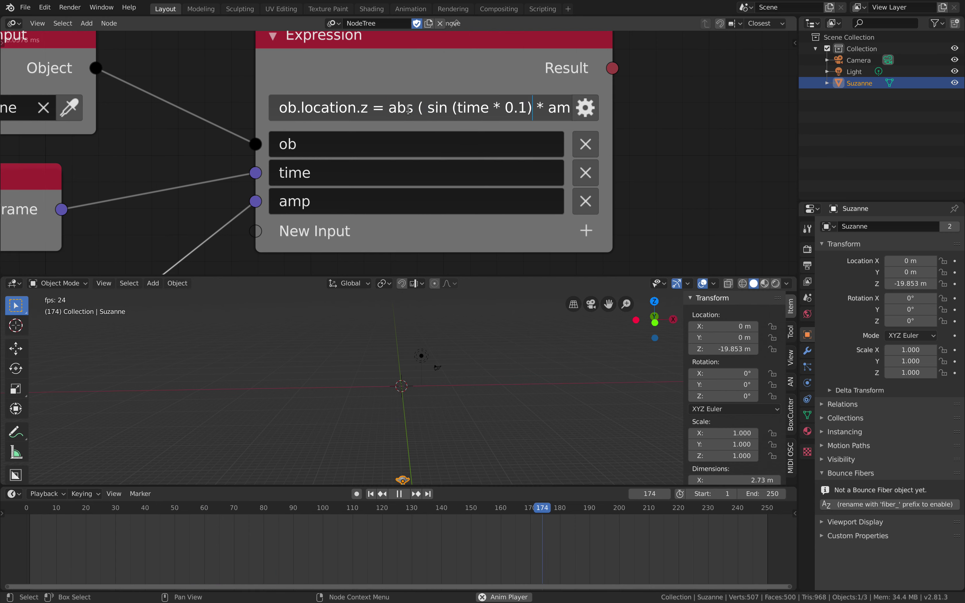
pyautogui.write(' )')
pyautogui.press('Return')
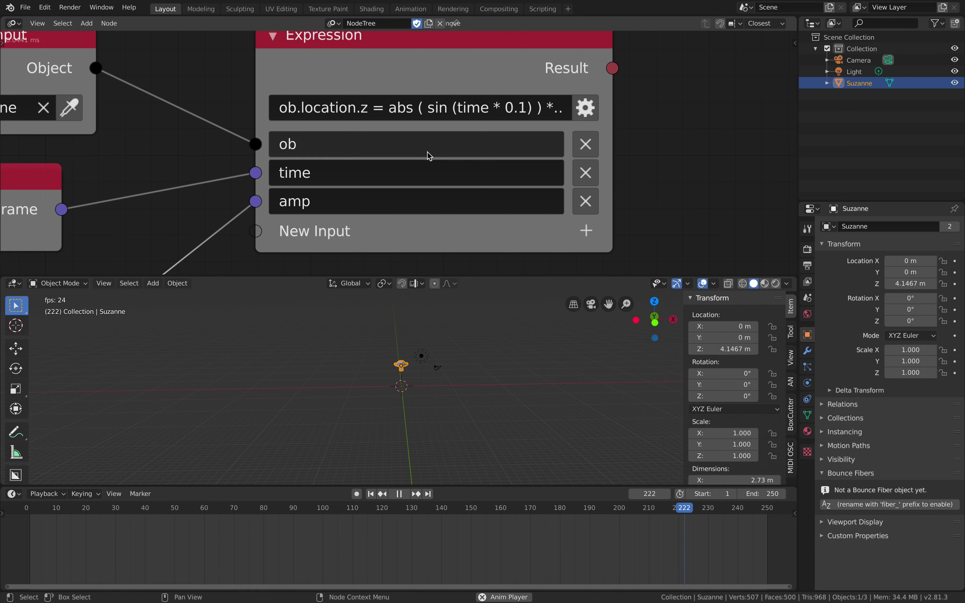
pyautogui.moveTo(463, 366); pyautogui.dragTo(406, 331, button='middle')
pyautogui.moveTo(434, 365); pyautogui.dragTo(414, 392, button='middle')
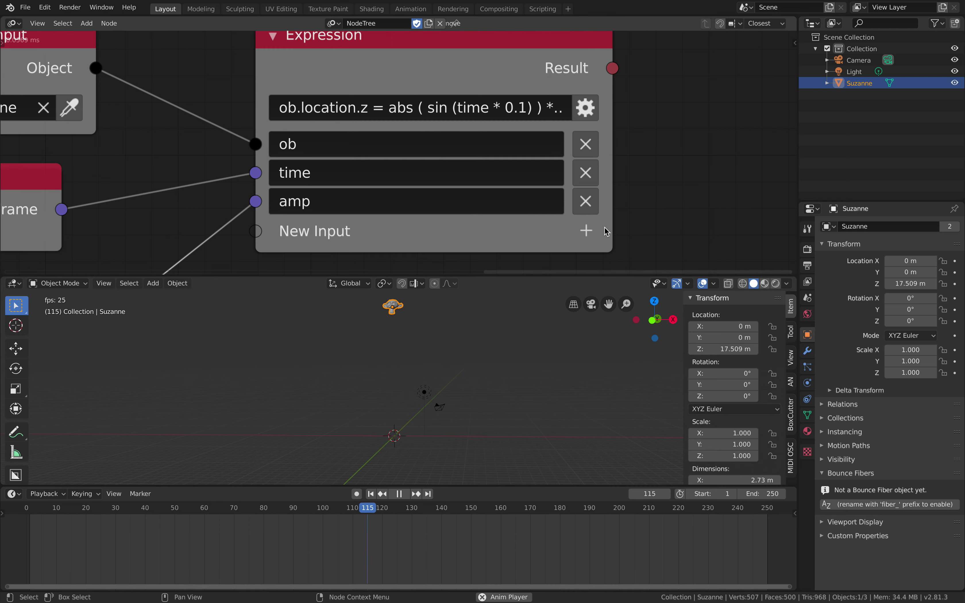
# Step: Widen the Expression node to show the whole formula with room for a second statement
pyautogui.moveTo(610, 224); pyautogui.dragTo(681, 224)
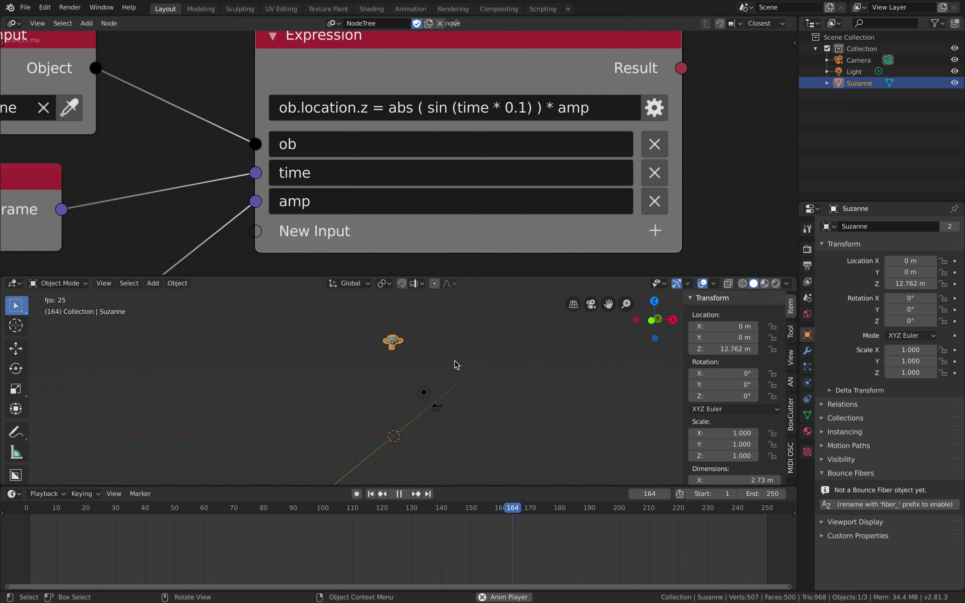
pyautogui.moveTo(522, 152); pyautogui.dragTo(466, 163, button='middle')
pyautogui.scroll(-2, 465, 164)
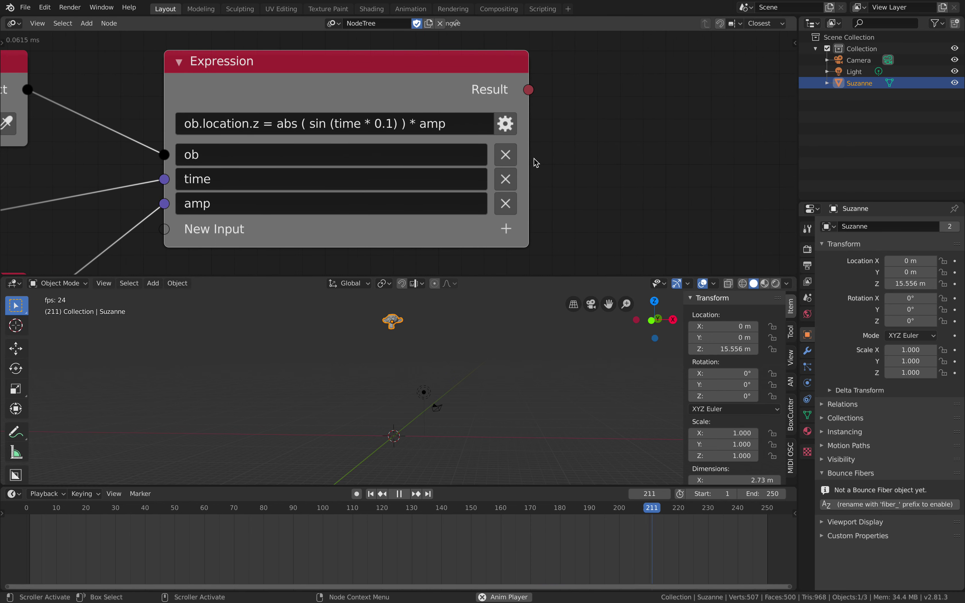
pyautogui.moveTo(525, 157); pyautogui.dragTo(698, 160)
# Step: Append a second statement to the Expression formula: ; ob.scale.z = cos (time * 0.1)
pyautogui.click(471, 124)
pyautogui.click(471, 124)
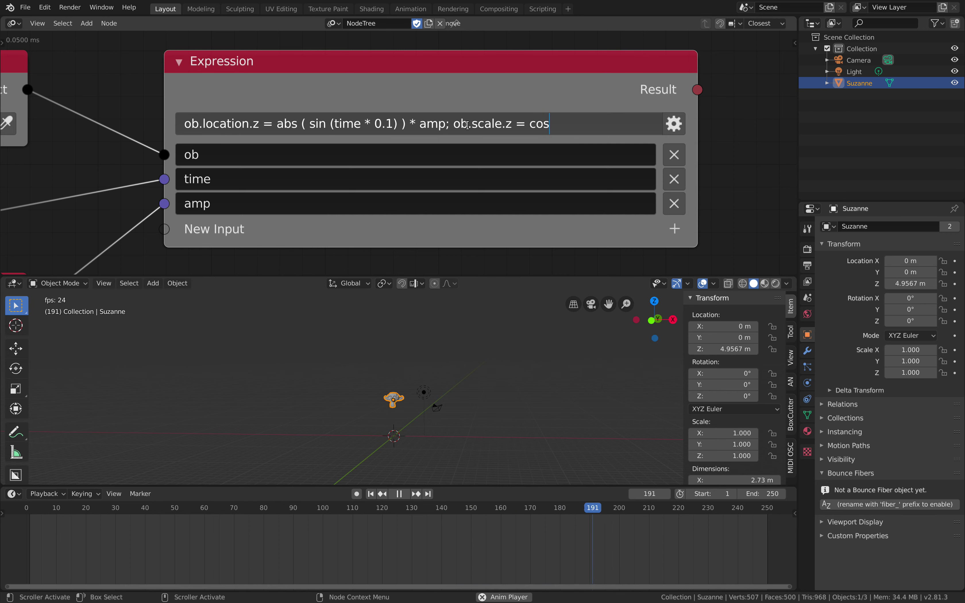
pyautogui.write('(tim')
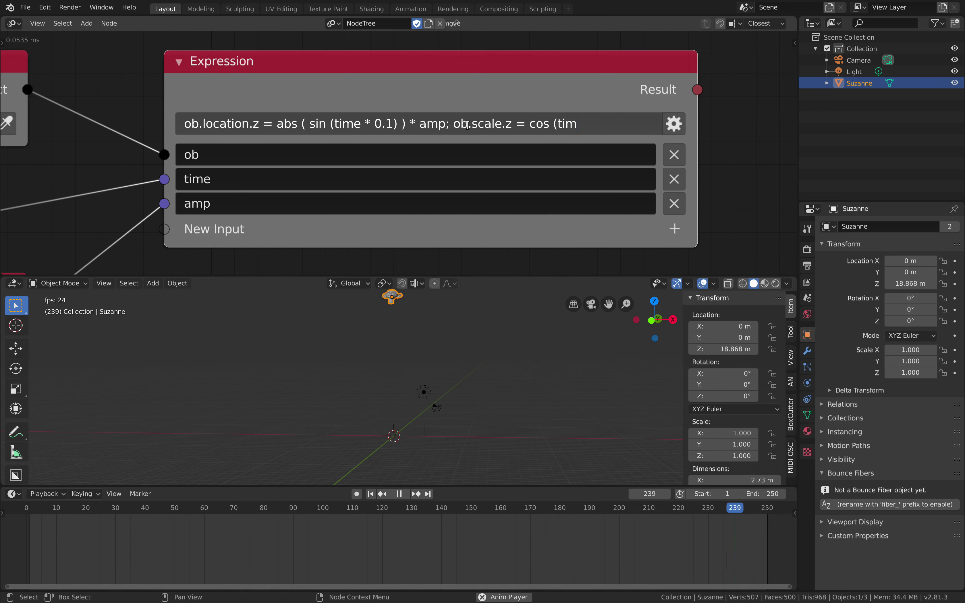
pyautogui.write('e * 0.1)')
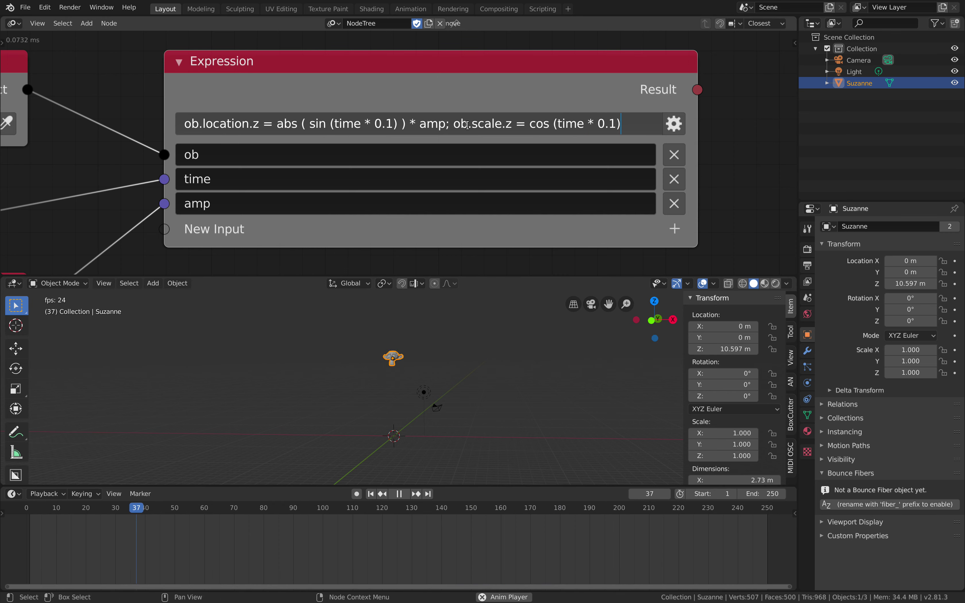
pyautogui.press('Return')
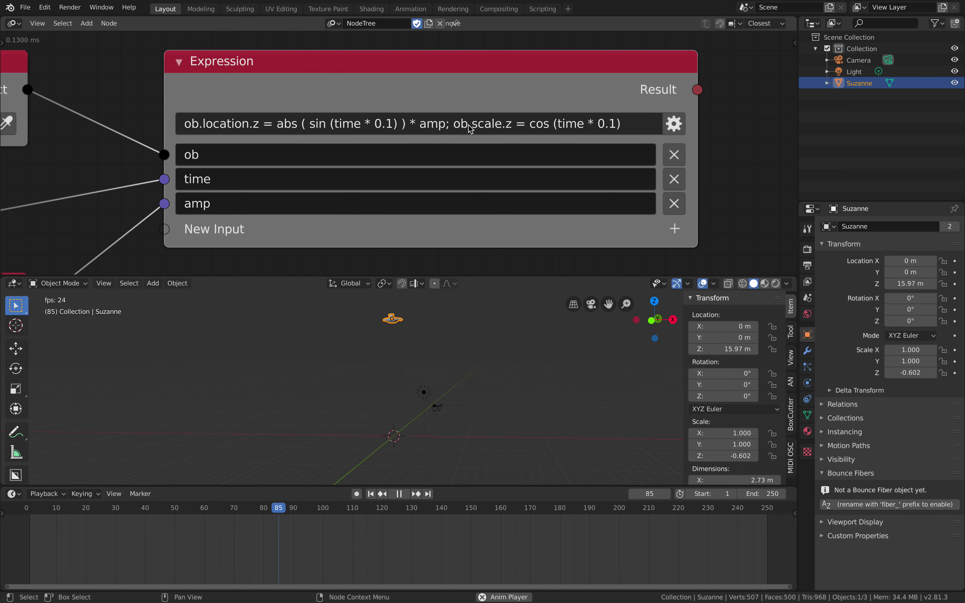
pyautogui.moveTo(422, 360); pyautogui.dragTo(433, 388, button='middle')
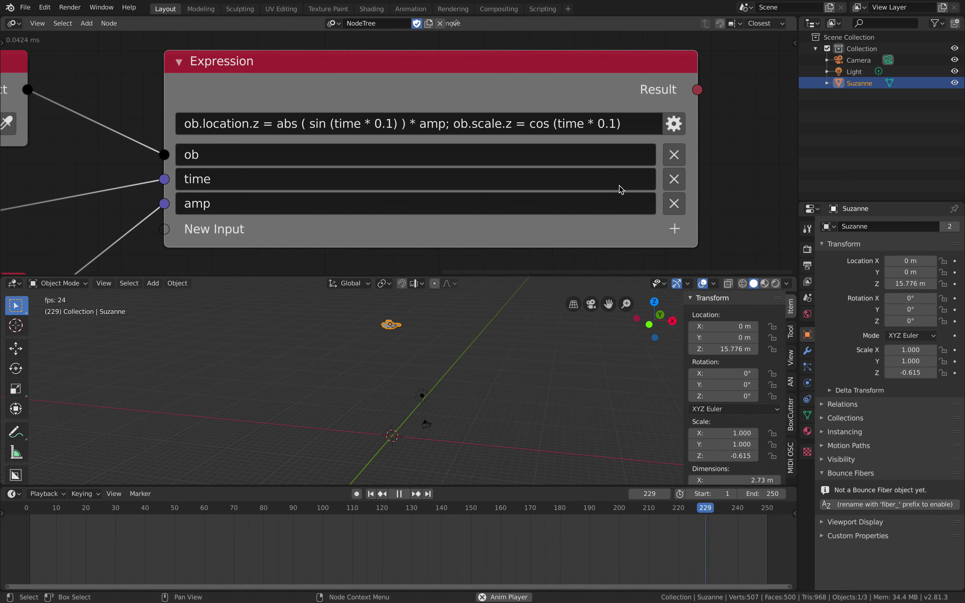
# Step: Add an offset of 0.5 to the scale statement so it reads ob.scale.z = cos (time * 0.1) + 0.5
pyautogui.click(634, 122)
pyautogui.click(634, 121)
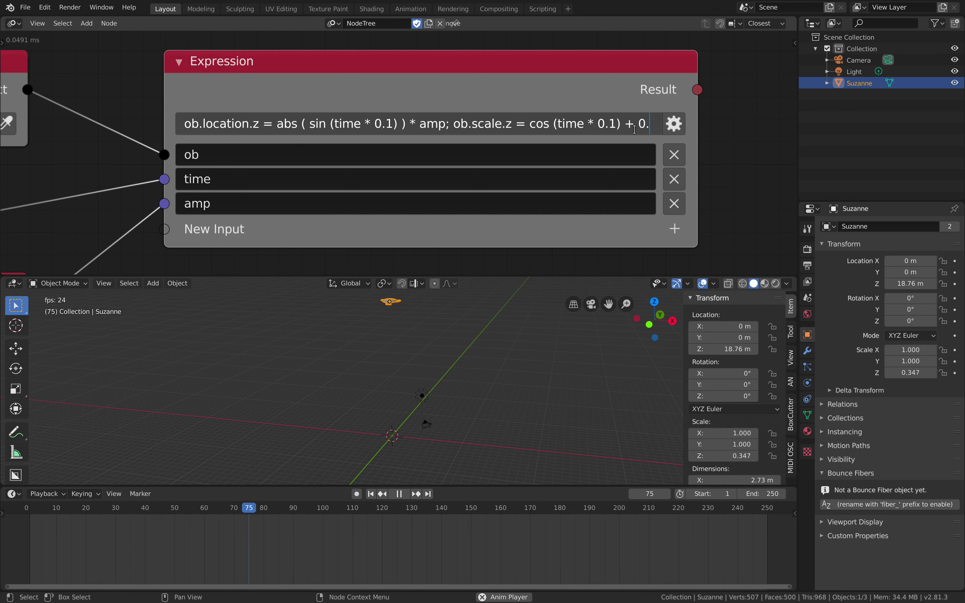
pyautogui.write('5')
pyautogui.press('Return')
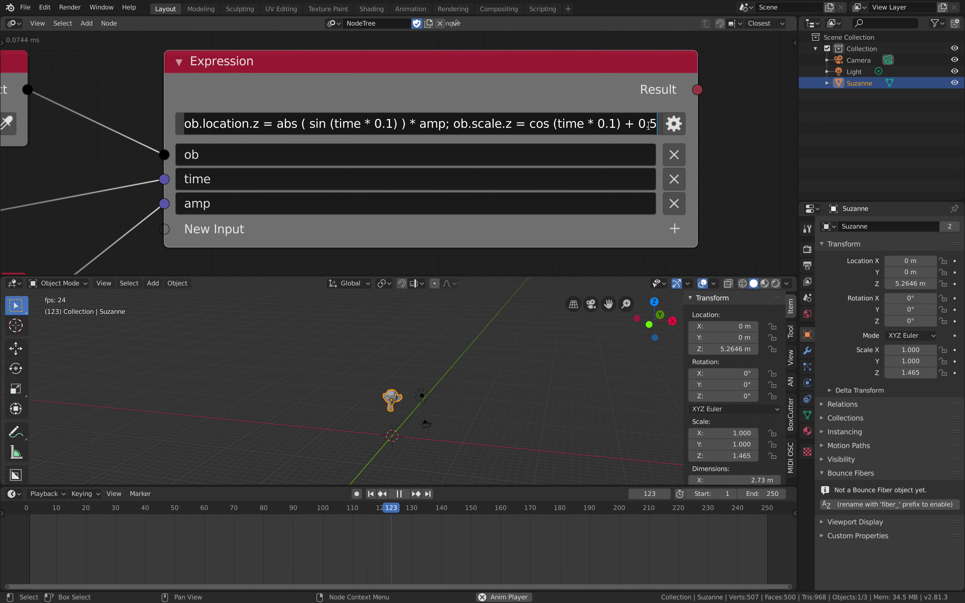
# Step: Replace the scale offset with 1. so the statement reads ob.scale.z = cos (time * 0.1) + 1
pyautogui.moveTo(638, 124); pyautogui.dragTo(669, 122)
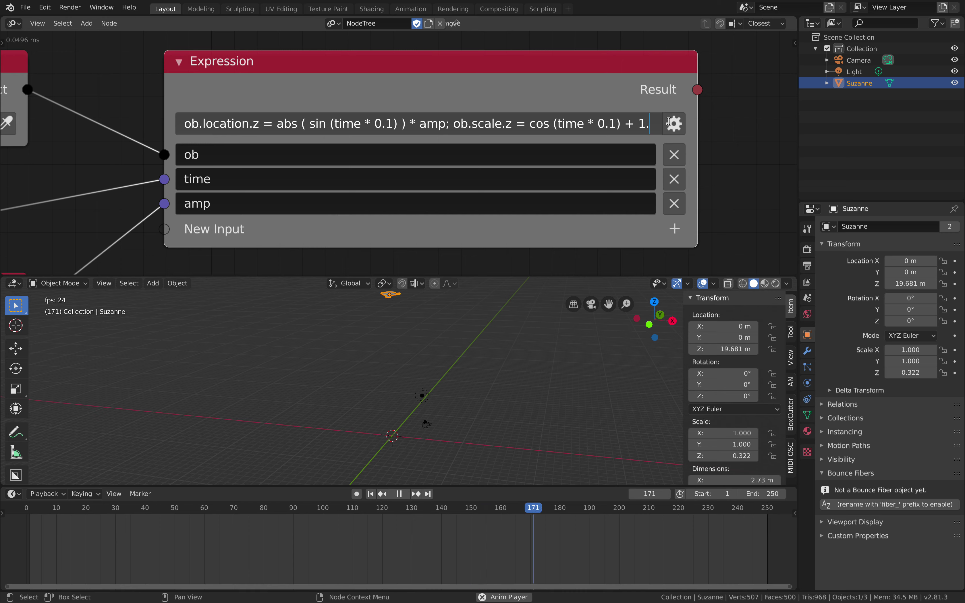
pyautogui.write('.')
pyautogui.press('Return')
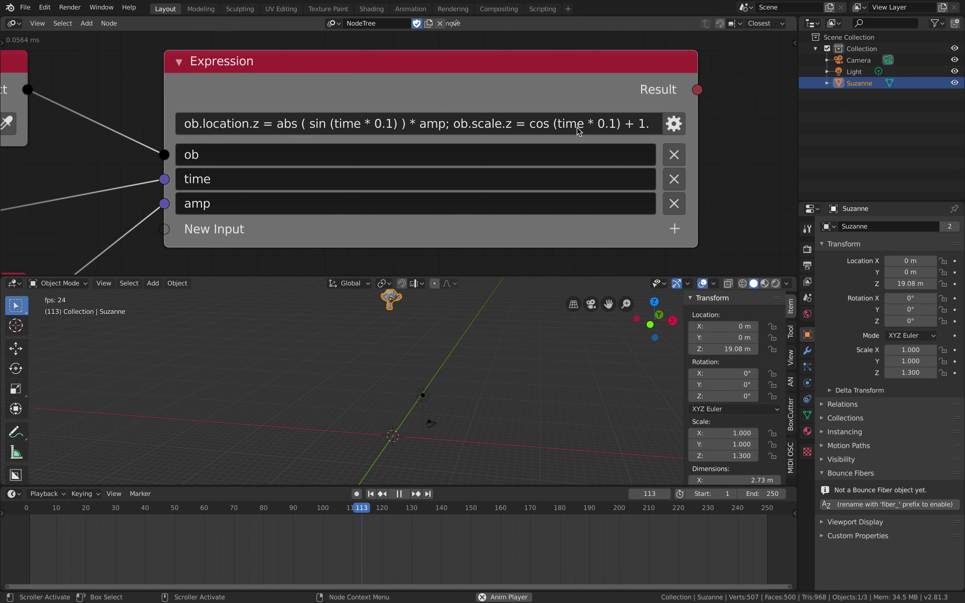
# Step: Extend the scale offset so the statement ends in + 1 + 0.5
pyautogui.click(658, 128)
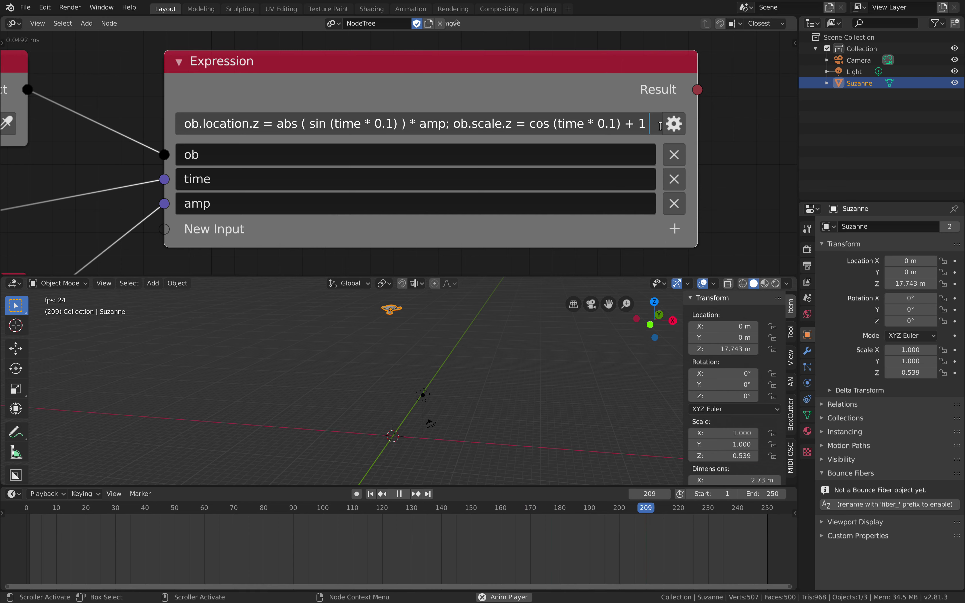
pyautogui.write('+ ')
pyautogui.write('0.5')
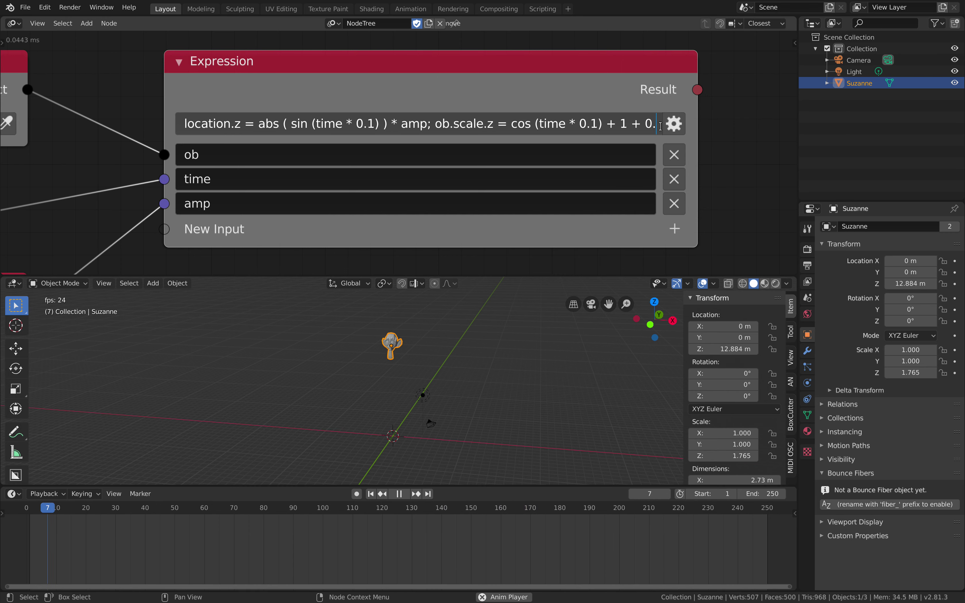
# Step: Finish the expression with ob.scale.z = cos (time * 0.1) + 1 + 0.5 and widen the Expression node to fit it
pyautogui.press('Return')
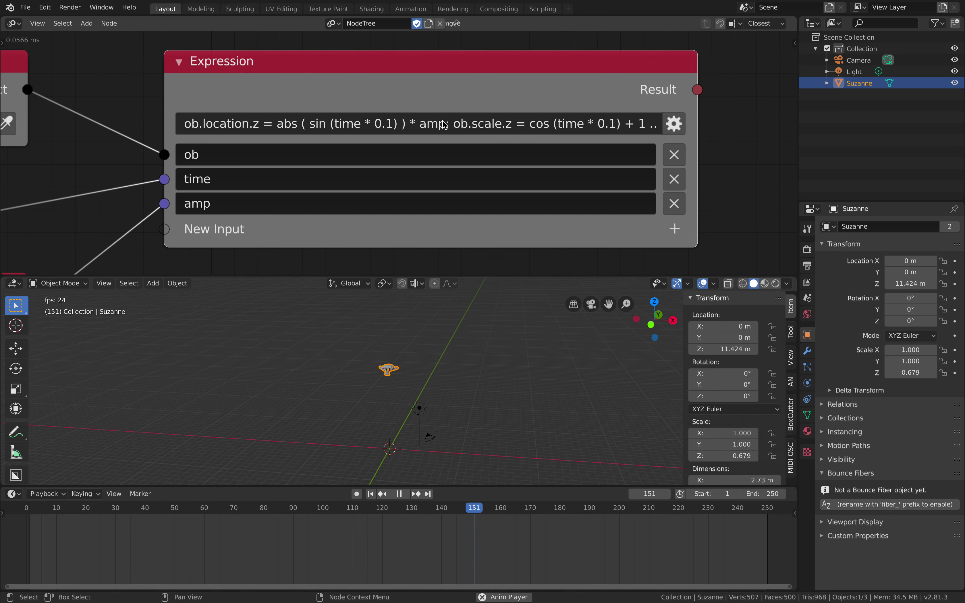
pyautogui.scroll(-2, 443, 124)
pyautogui.moveTo(470, 103); pyautogui.dragTo(387, 96, button='middle')
pyautogui.moveTo(578, 113); pyautogui.dragTo(720, 115)
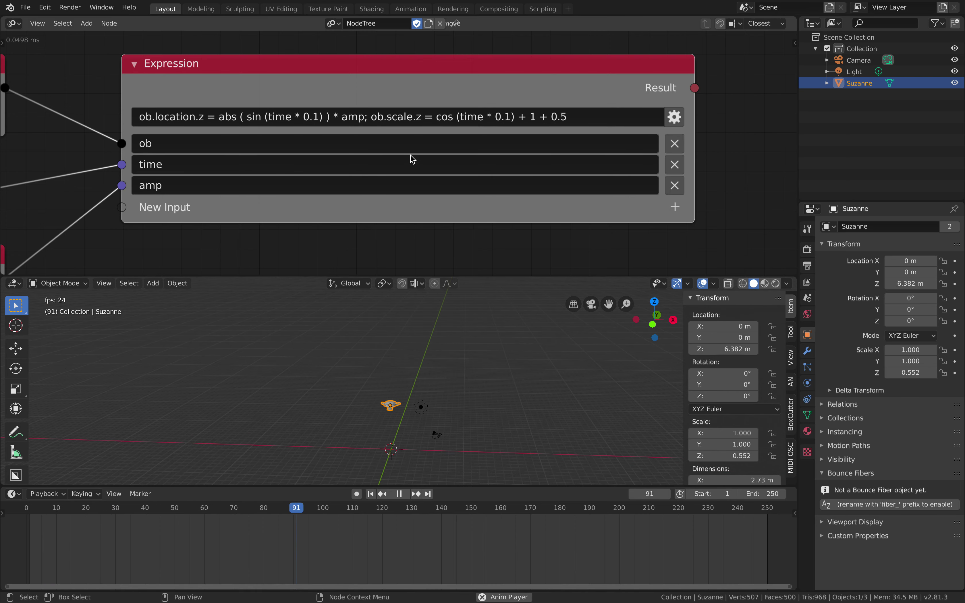
# Step: Remove the ob.scale.z assignment from the expression, keeping only ob.location.z = abs ( sin (time * 0.1) ) * amp
pyautogui.click(357, 118)
pyautogui.click(377, 116)
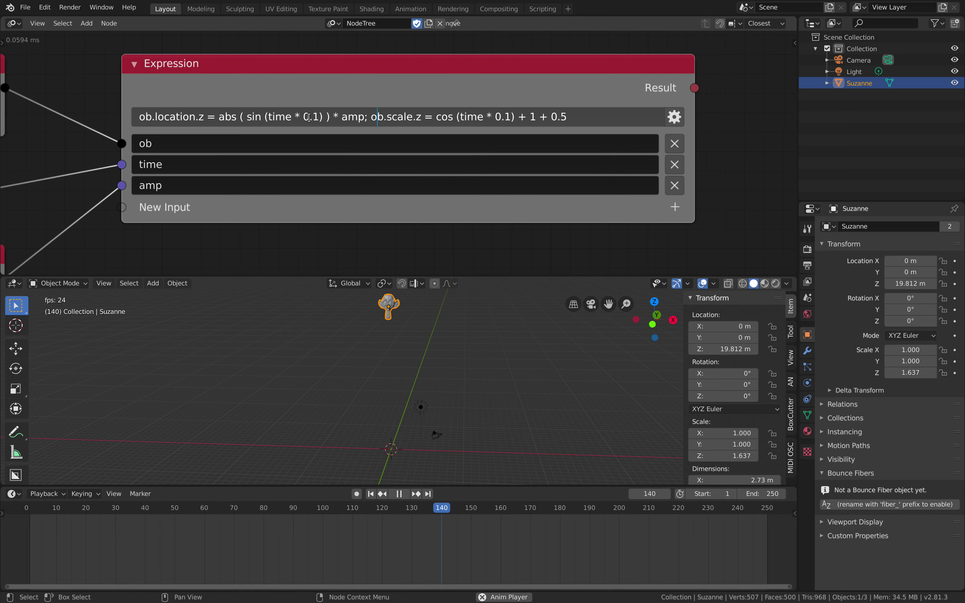
pyautogui.moveTo(364, 116); pyautogui.dragTo(574, 115)
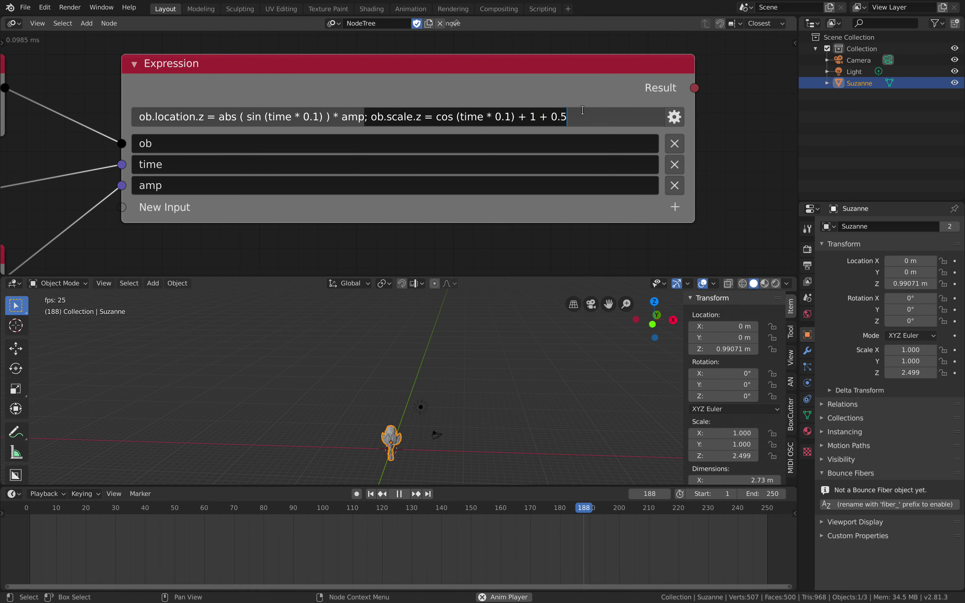
pyautogui.press('BackSpace')
pyautogui.press('Return')
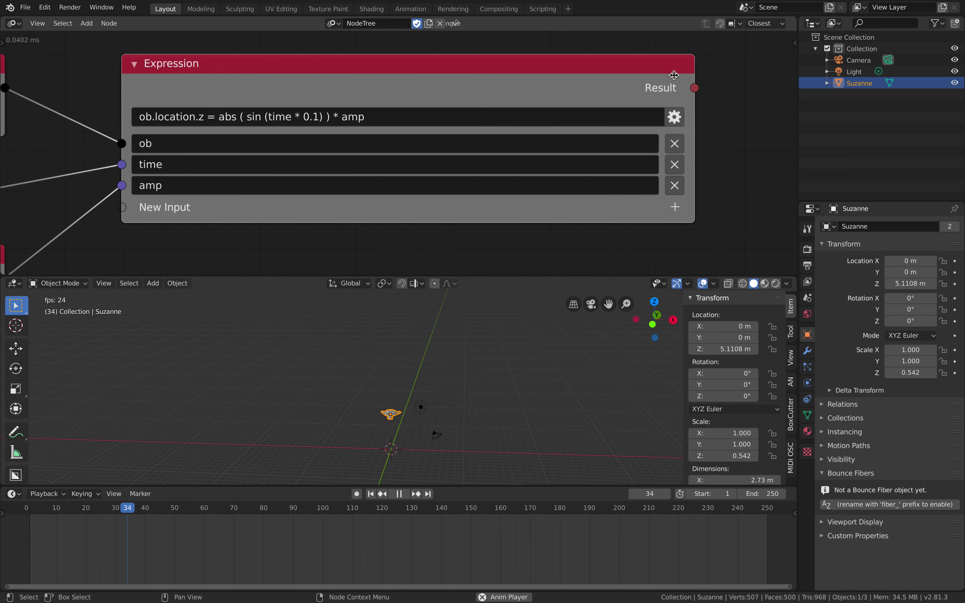
# Step: Narrow the Expression node and reset Suzanne's scale to 1 on all three axes
pyautogui.moveTo(674, 75); pyautogui.dragTo(415, 91)
pyautogui.moveTo(489, 138); pyautogui.dragTo(630, 144, button='middle')
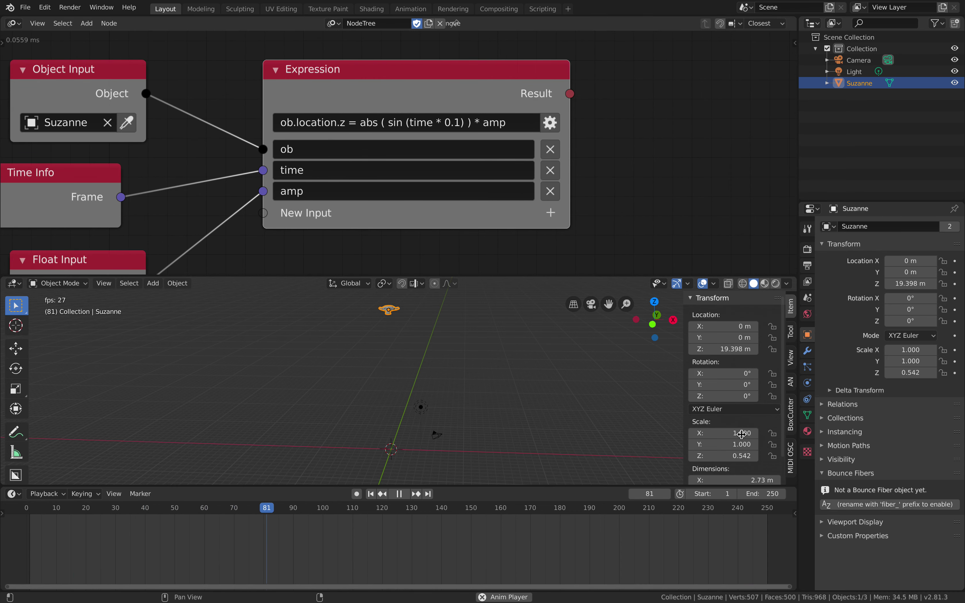
pyautogui.moveTo(734, 433); pyautogui.dragTo(734, 456)
pyautogui.write('1')
pyautogui.press('Return')
# Step: Widen the Expression node slightly and move it farther away from its input nodes
pyautogui.moveTo(496, 378)
pyautogui.mouseDown(button='middle')
pyautogui.moveTo(522, 374)
pyautogui.moveTo(500, 370)
pyautogui.mouseUp(button='middle')
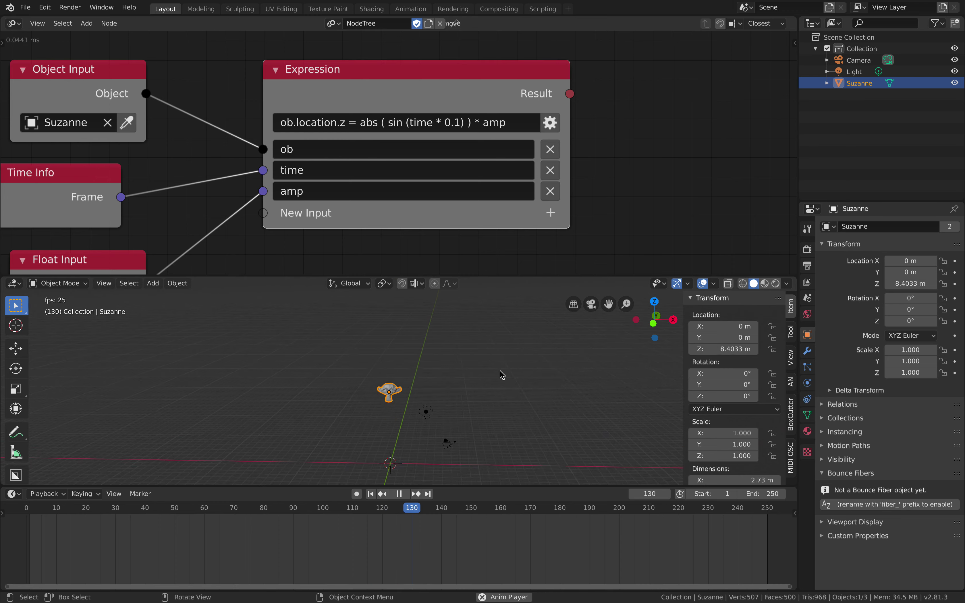
pyautogui.moveTo(532, 237); pyautogui.dragTo(637, 207, button='middle')
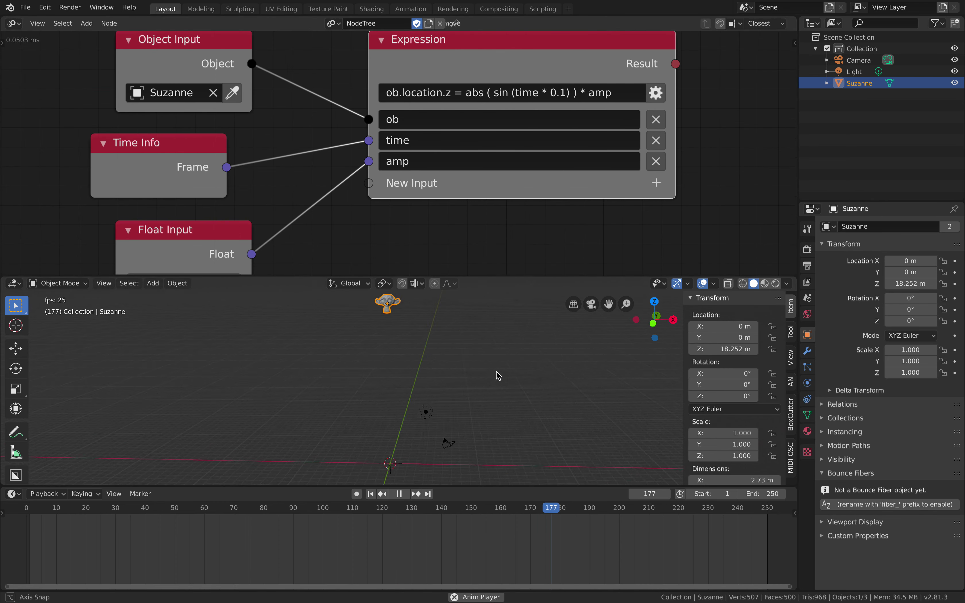
pyautogui.moveTo(498, 376); pyautogui.dragTo(551, 314, button='middle')
pyautogui.moveTo(477, 203); pyautogui.dragTo(442, 199, button='middle')
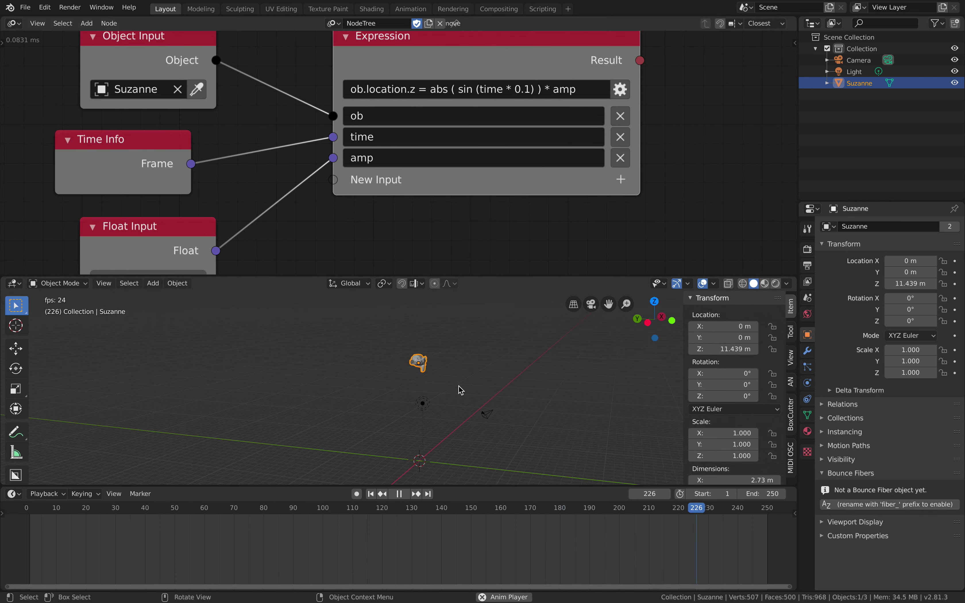
pyautogui.moveTo(459, 390); pyautogui.dragTo(446, 383, button='middle')
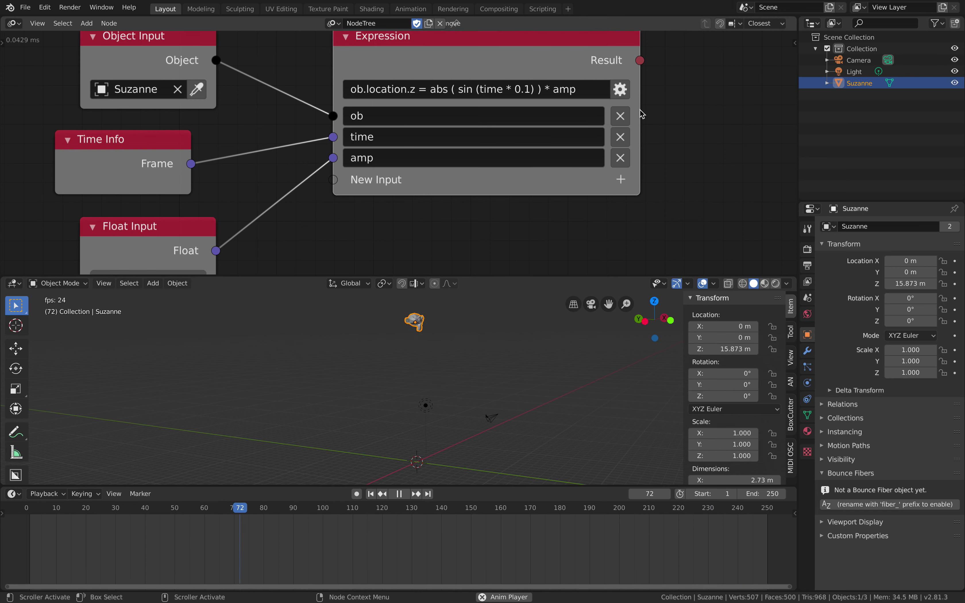
pyautogui.moveTo(639, 109); pyautogui.dragTo(710, 110)
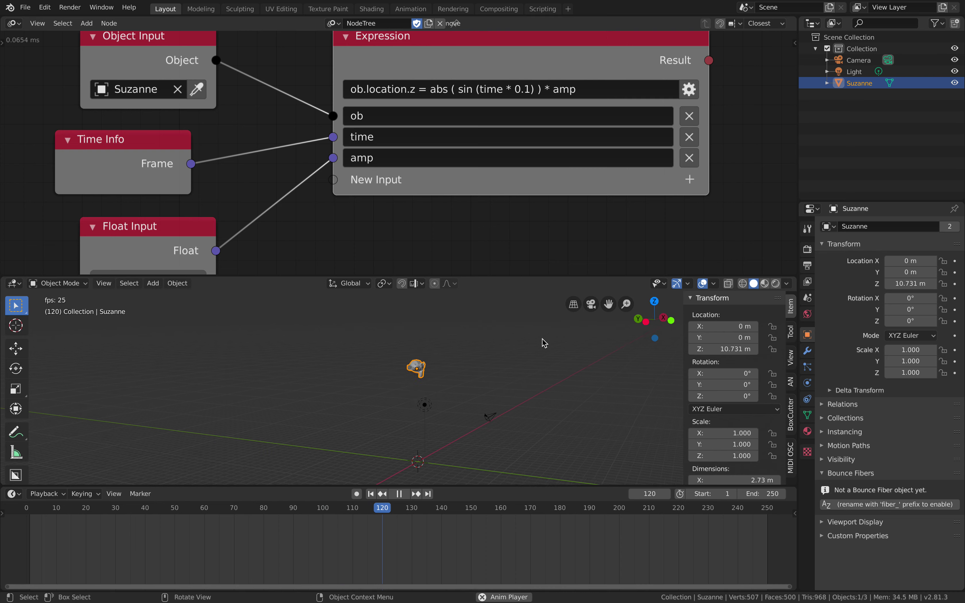
pyautogui.moveTo(506, 373); pyautogui.dragTo(511, 375, button='middle')
pyautogui.scroll(-1, 480, 198)
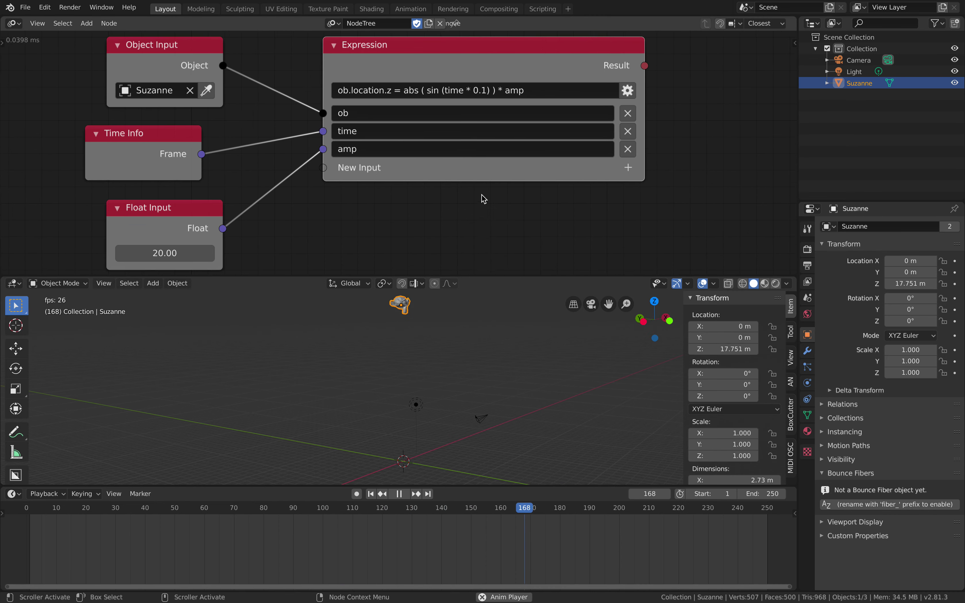
pyautogui.moveTo(588, 61); pyautogui.dragTo(637, 63)
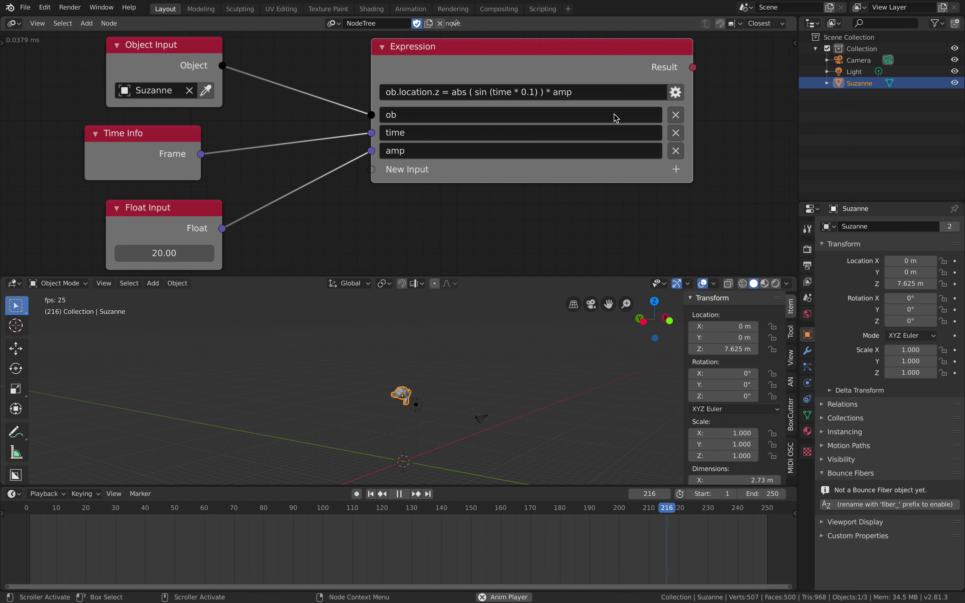
# Step: Add a new Euler input to the Expression node
pyautogui.moveTo(688, 165); pyautogui.dragTo(676, 162, button='middle')
pyautogui.scroll(-1, 451, 344)
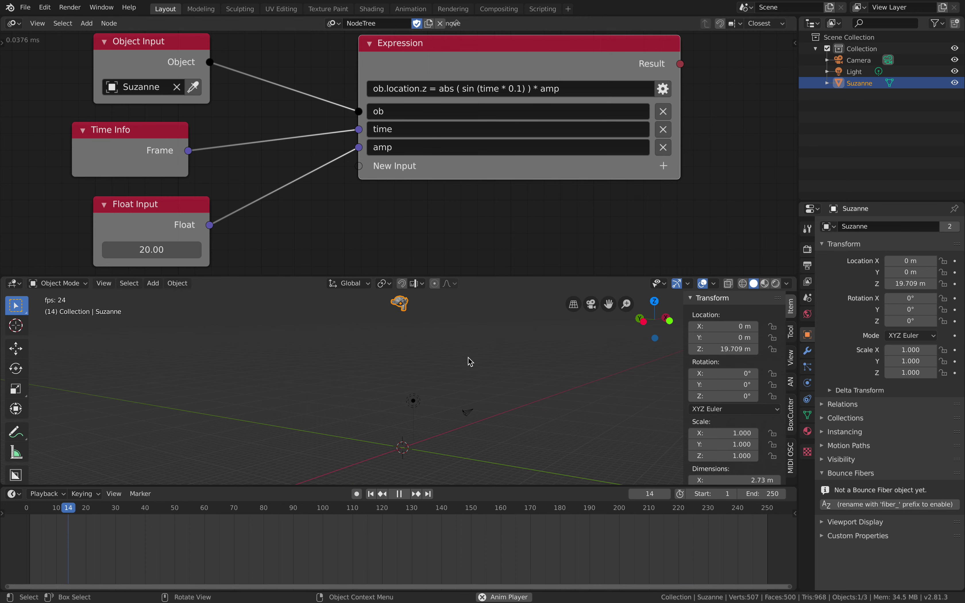
pyautogui.scroll(1, 665, 169)
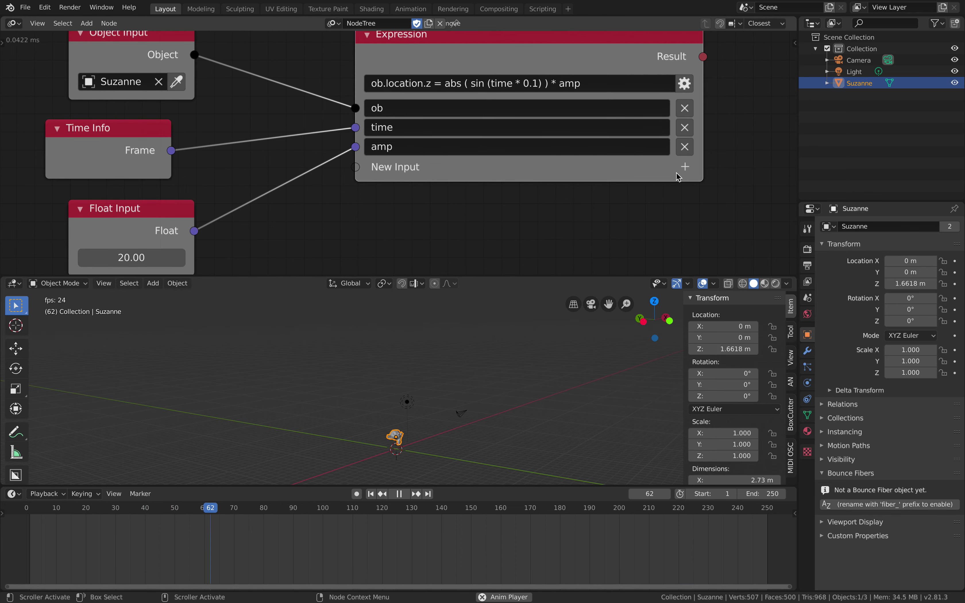
pyautogui.click(686, 168)
pyautogui.write('eul')
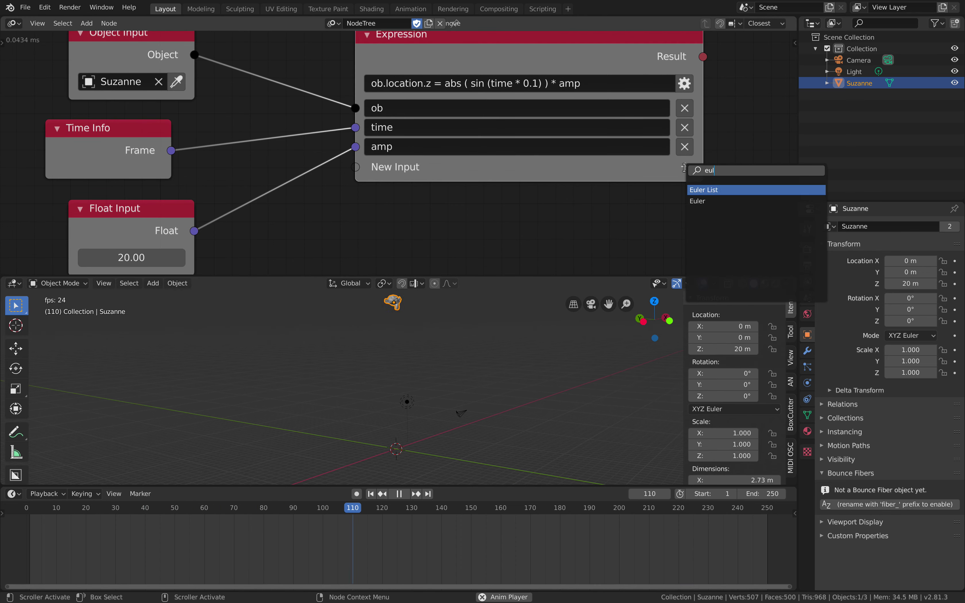
pyautogui.press('Return')
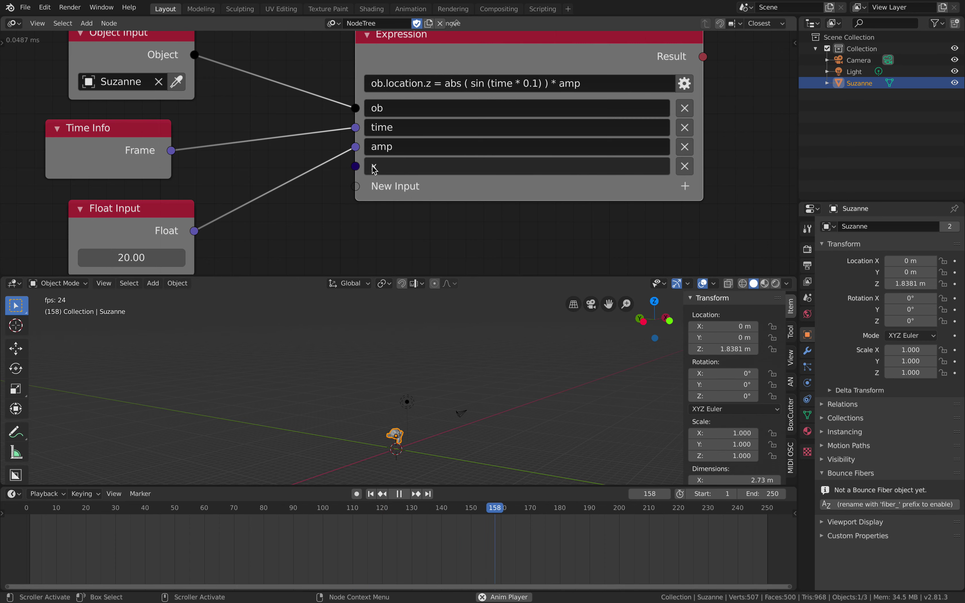
# Step: Add a Combine Euler node below the Expression node
pyautogui.scroll(-1, 350, 185)
pyautogui.moveTo(324, 220); pyautogui.dragTo(348, 189, button='middle')
pyautogui.hotkey('shift', 'a')
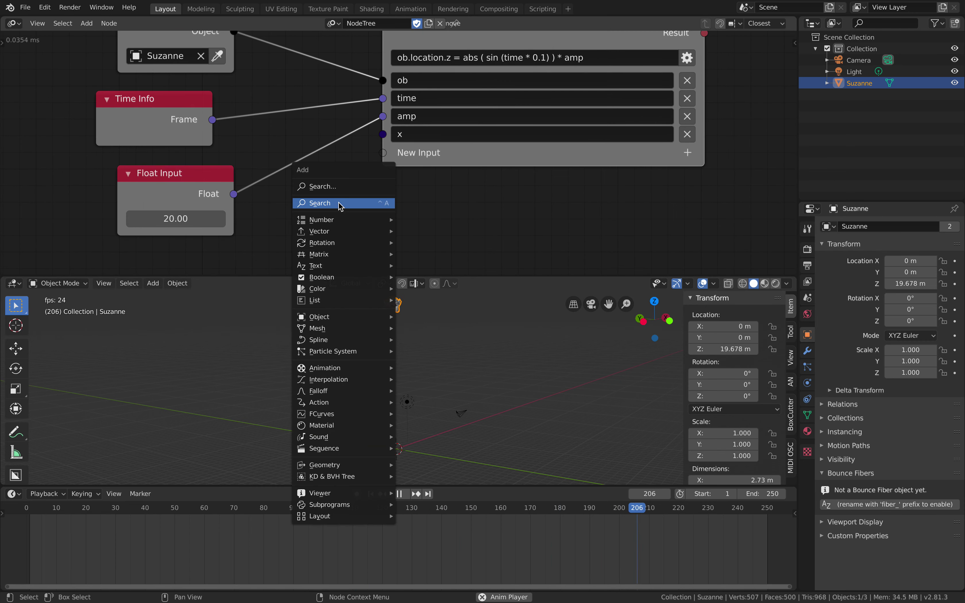
pyautogui.write('combine')
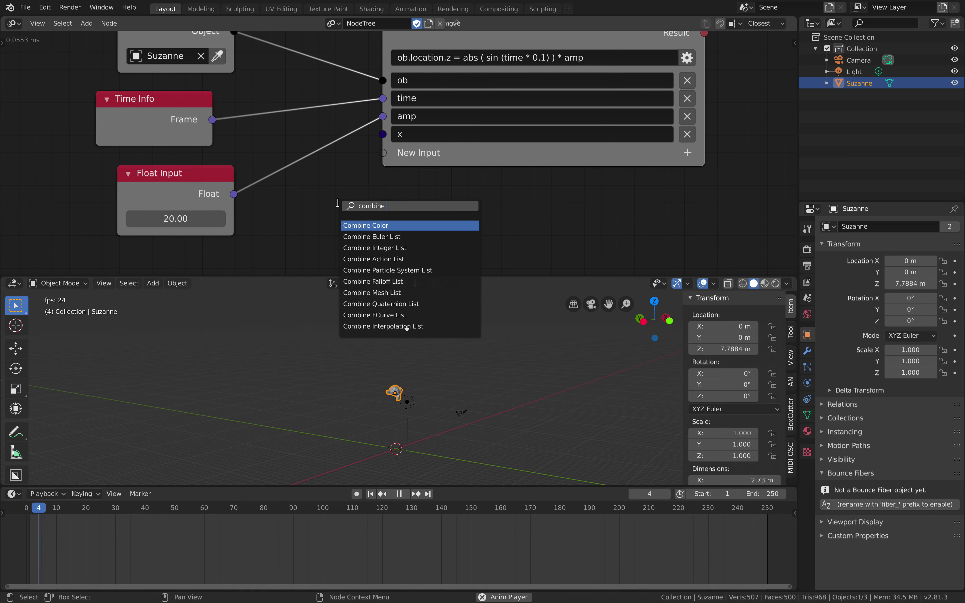
pyautogui.write(' e')
pyautogui.press('Down')
pyautogui.press('Down')
pyautogui.press('Return')
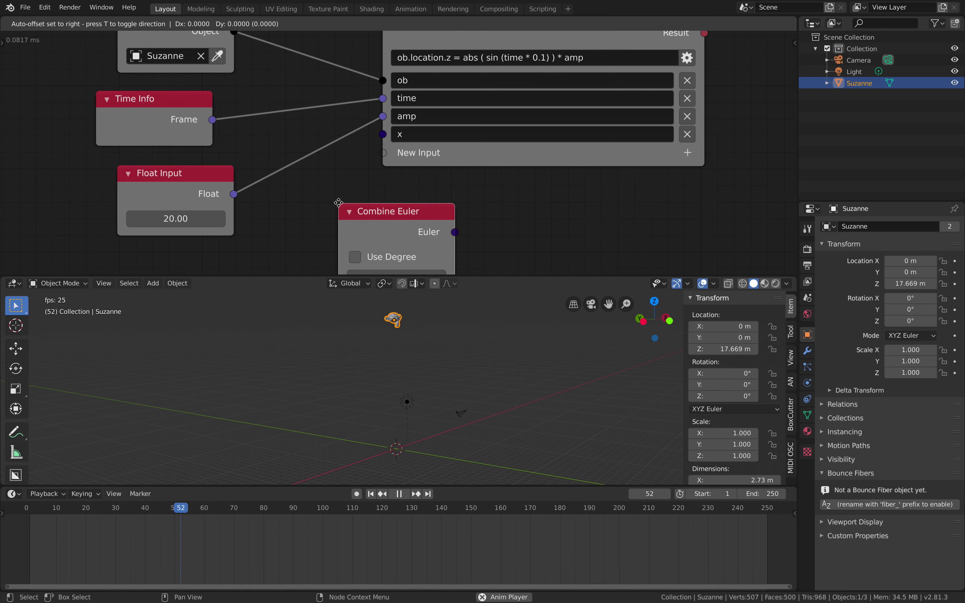
# Step: Connect the Combine Euler output to the Expression node's x input and move the Combine Euler node beside Float Input
pyautogui.moveTo(412, 231); pyautogui.dragTo(383, 134)
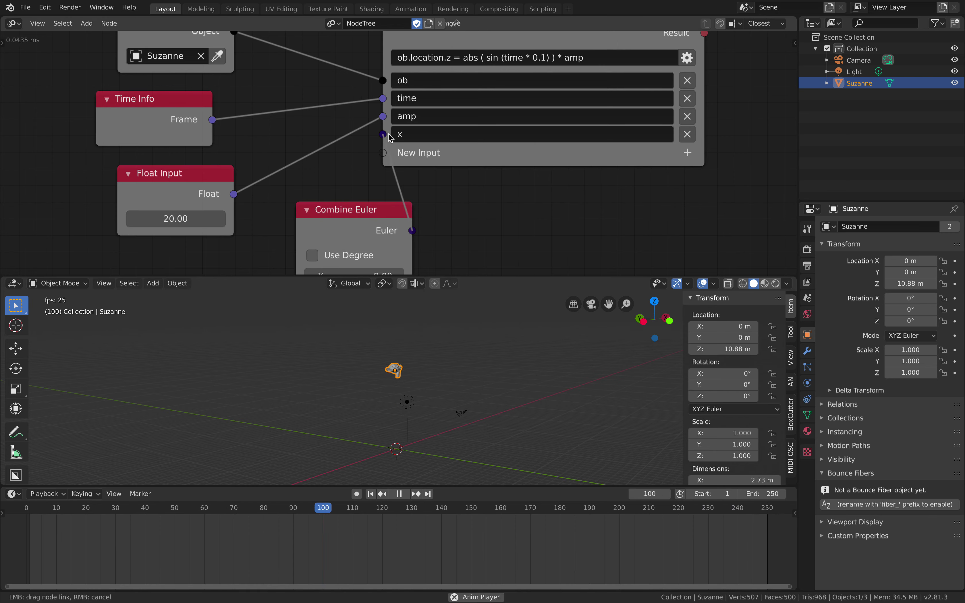
pyautogui.moveTo(394, 204); pyautogui.dragTo(333, 212)
pyautogui.moveTo(330, 208); pyautogui.dragTo(335, 170, button='middle')
pyautogui.moveTo(323, 243); pyautogui.dragTo(308, 207, button='middle')
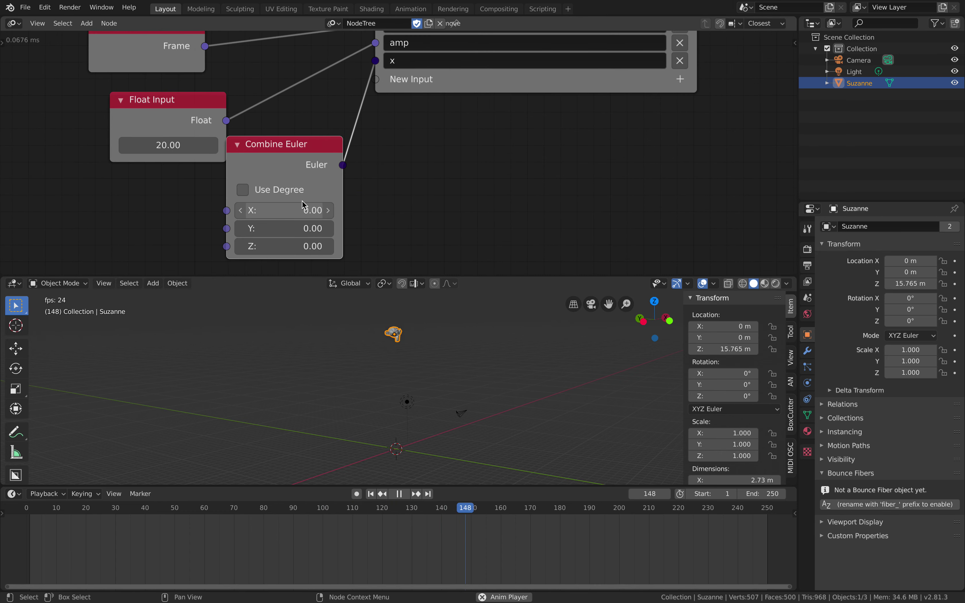
pyautogui.moveTo(356, 183); pyautogui.dragTo(327, 202, button='middle')
pyautogui.moveTo(467, 360)
pyautogui.mouseDown(button='middle')
pyautogui.moveTo(479, 382)
pyautogui.moveTo(473, 354)
pyautogui.moveTo(462, 359)
pyautogui.mouseUp(button='middle')
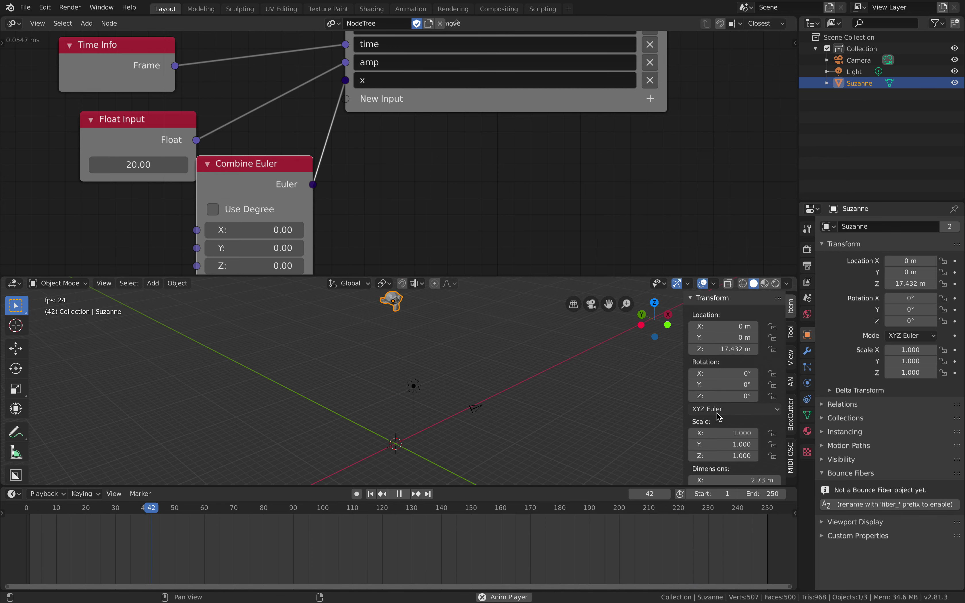
# Step: Append "; ob.rotation_euler.x = newrotation" to the end of the expression
pyautogui.moveTo(520, 199); pyautogui.dragTo(487, 222, button='middle')
pyautogui.moveTo(525, 176); pyautogui.dragTo(474, 226, button='middle')
pyautogui.click(511, 76)
pyautogui.press('Return')
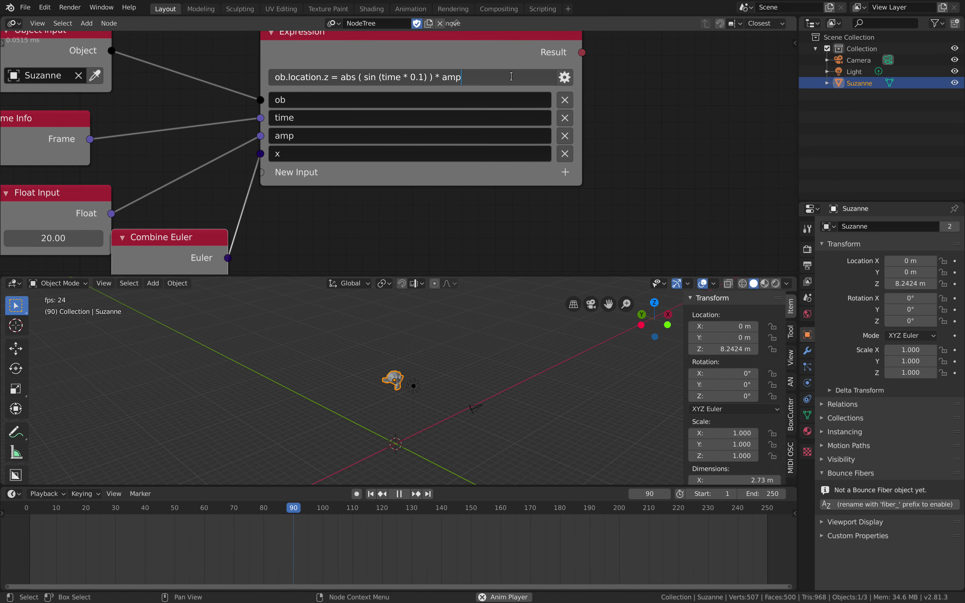
pyautogui.write('ob.')
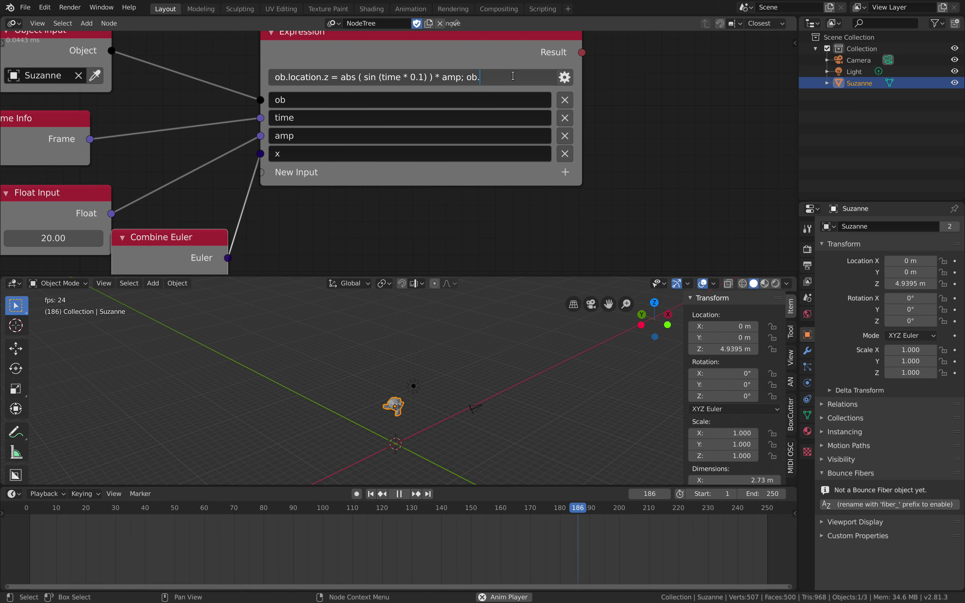
pyautogui.write('rotation_eu')
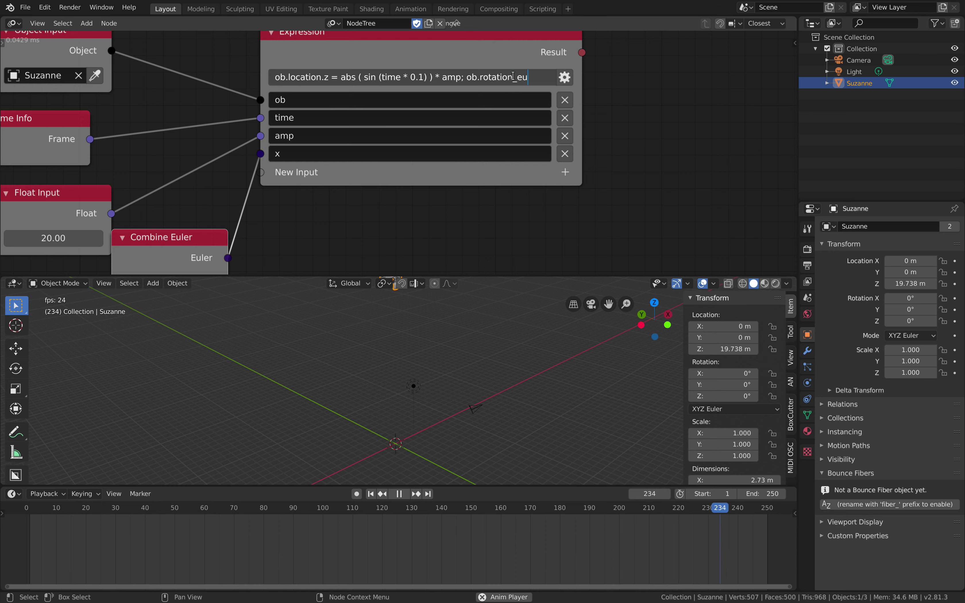
pyautogui.write('ler.x')
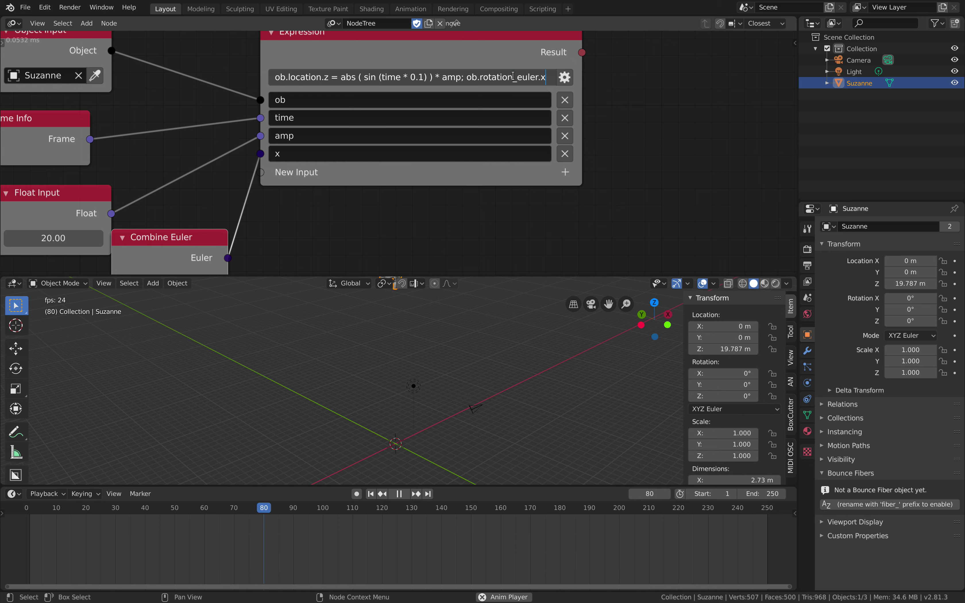
pyautogui.write('=')
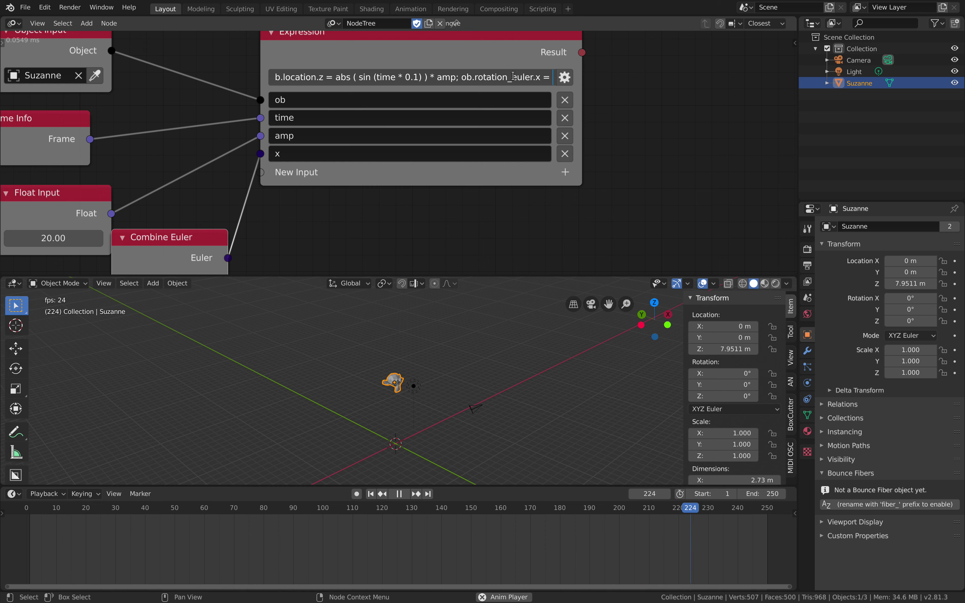
pyautogui.write('newrotation')
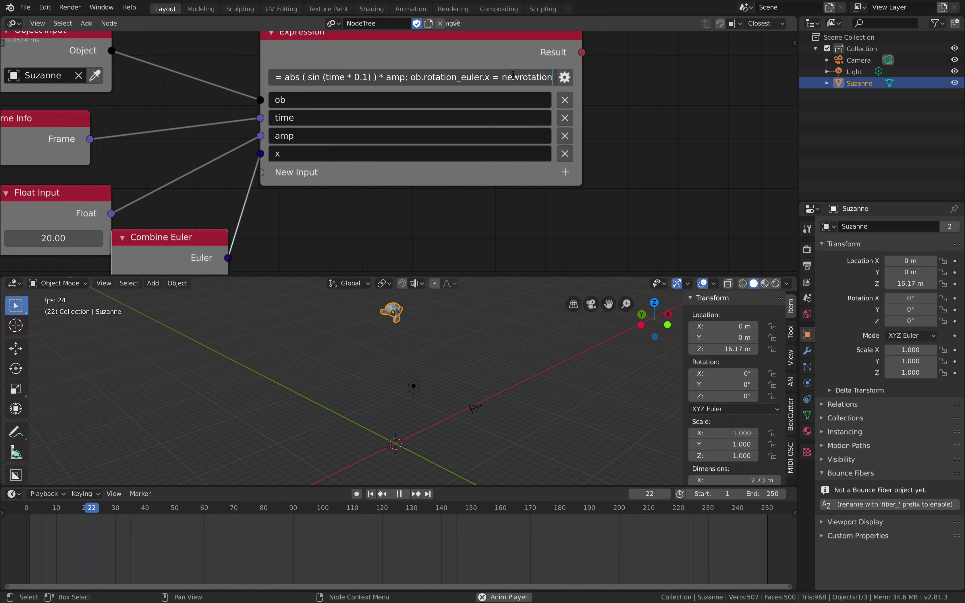
pyautogui.press('Return')
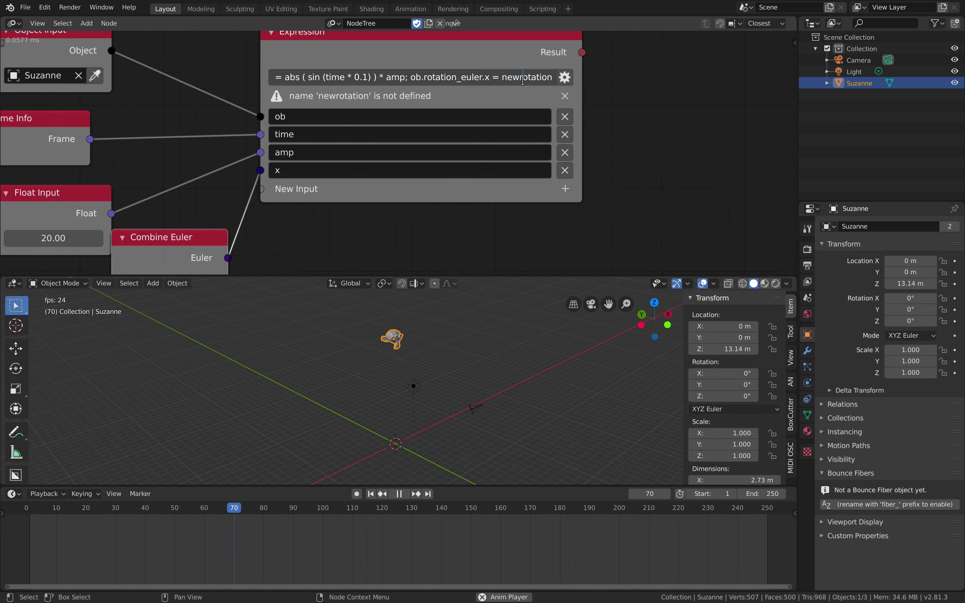
# Step: Rename the Expression node's x input to newrotation and widen the node to show the full expression
pyautogui.click(300, 169)
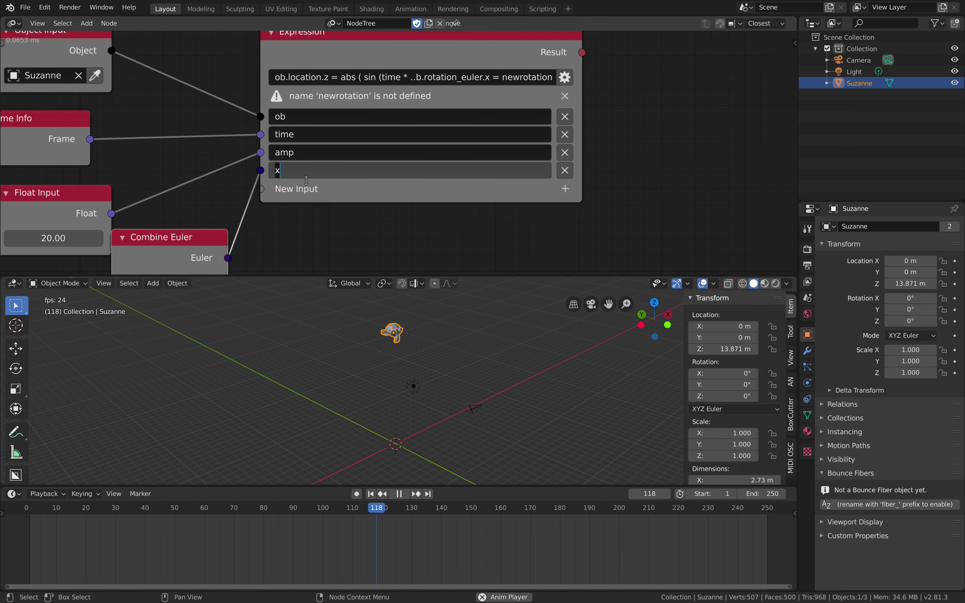
pyautogui.write('newrotation')
pyautogui.press('Return')
pyautogui.moveTo(319, 194); pyautogui.dragTo(370, 221, button='middle')
pyautogui.moveTo(589, 94); pyautogui.dragTo(700, 118)
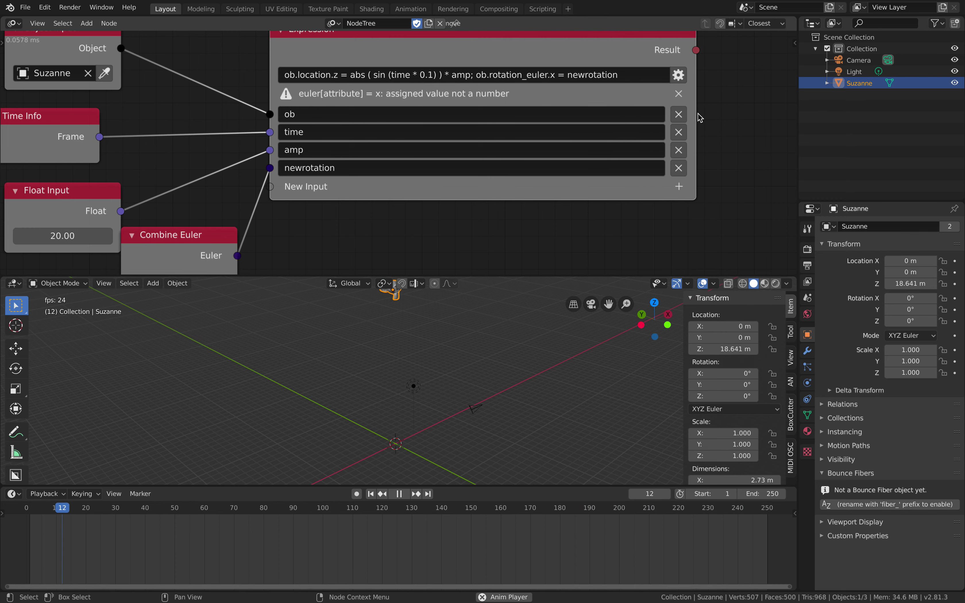
# Step: Remove ".x" from the expression so it assigns ob.rotation_euler = newrotation
pyautogui.moveTo(715, 127); pyautogui.dragTo(700, 133, button='middle')
pyautogui.scroll(2, 700, 133)
pyautogui.click(574, 71)
pyautogui.click(574, 71)
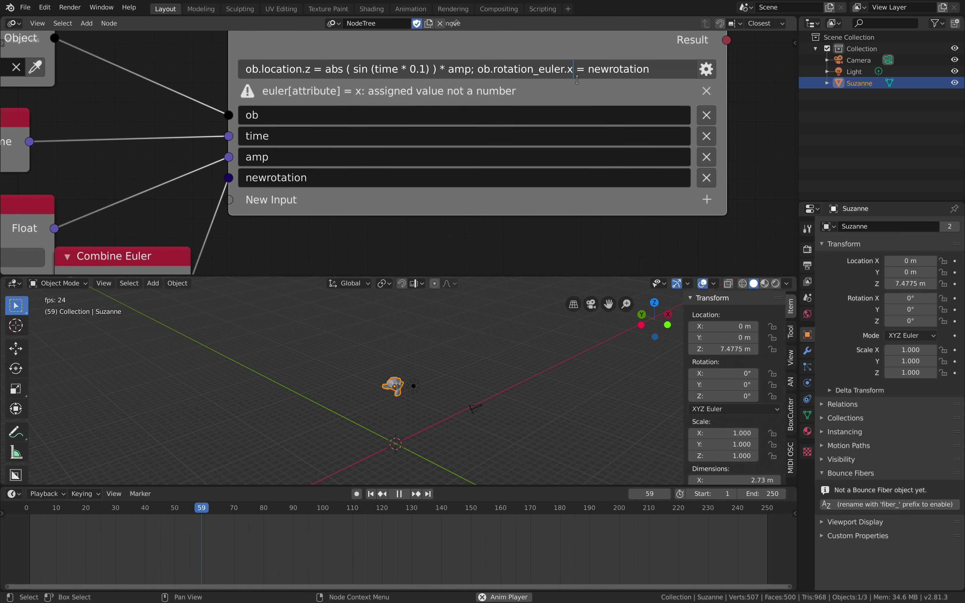
pyautogui.press('BackSpace')
pyautogui.press('BackSpace')
pyautogui.press('Return')
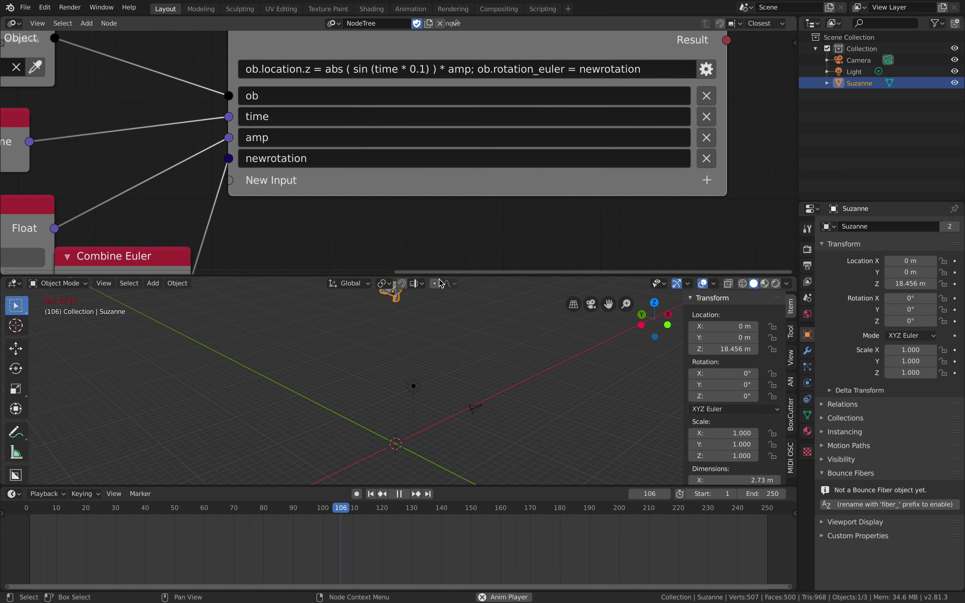
# Step: Set the Combine Euler node's X value to about 7.98 to rotate Suzanne
pyautogui.scroll(-2, 356, 198)
pyautogui.scroll(-2, 354, 193)
pyautogui.moveTo(354, 194); pyautogui.dragTo(383, 156, button='middle')
pyautogui.moveTo(248, 209); pyautogui.dragTo(332, 209)
pyautogui.scroll(-1, 192, 206)
pyautogui.moveTo(132, 211); pyautogui.dragTo(196, 230, button='middle')
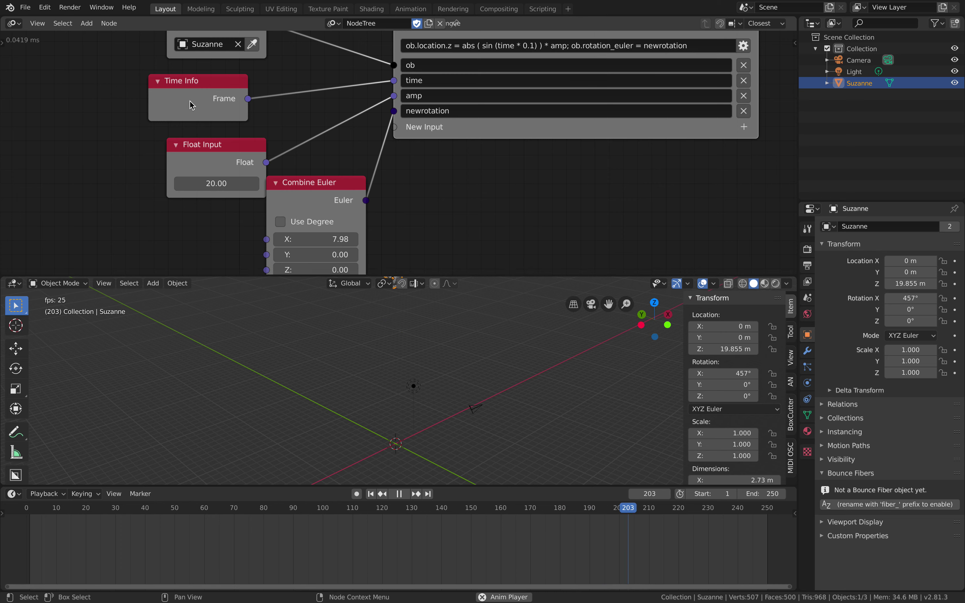
# Step: Move the Float Input node aside and link Time Info's Frame output to the Combine Euler node's X input
pyautogui.moveTo(204, 148); pyautogui.dragTo(151, 150)
pyautogui.moveTo(216, 106); pyautogui.dragTo(267, 239)
pyautogui.moveTo(453, 415); pyautogui.dragTo(452, 366, button='middle')
pyautogui.scroll(-3, 255, 195)
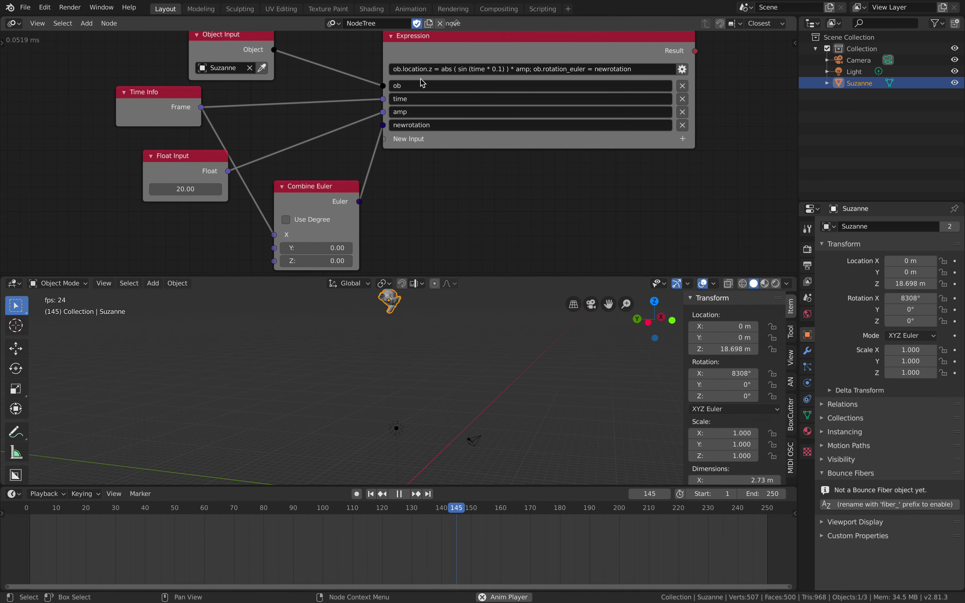
pyautogui.moveTo(343, 183); pyautogui.dragTo(341, 184, button='middle')
pyautogui.moveTo(341, 184); pyautogui.dragTo(335, 177)
# Step: Replace newrotation in the expression with (time, 0, 0)
pyautogui.moveTo(571, 193); pyautogui.dragTo(374, 212, button='middle')
pyautogui.scroll(7, 373, 212)
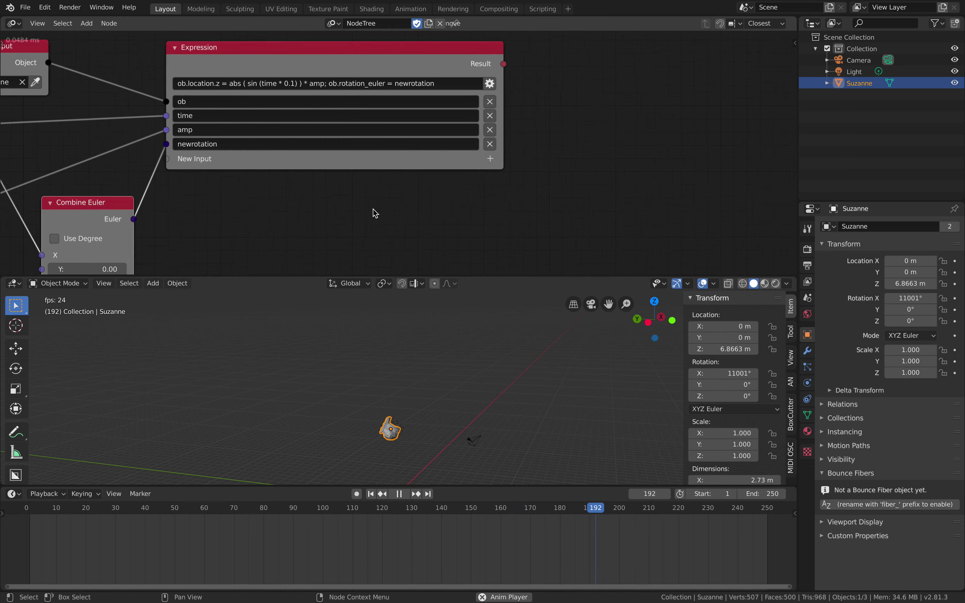
pyautogui.moveTo(564, 100); pyautogui.dragTo(575, 151, button='middle')
pyautogui.scroll(-3, 479, 106)
pyautogui.moveTo(634, 143); pyautogui.dragTo(702, 86, button='middle')
pyautogui.moveTo(362, 199); pyautogui.dragTo(400, 205, button='middle')
pyautogui.click(539, 54)
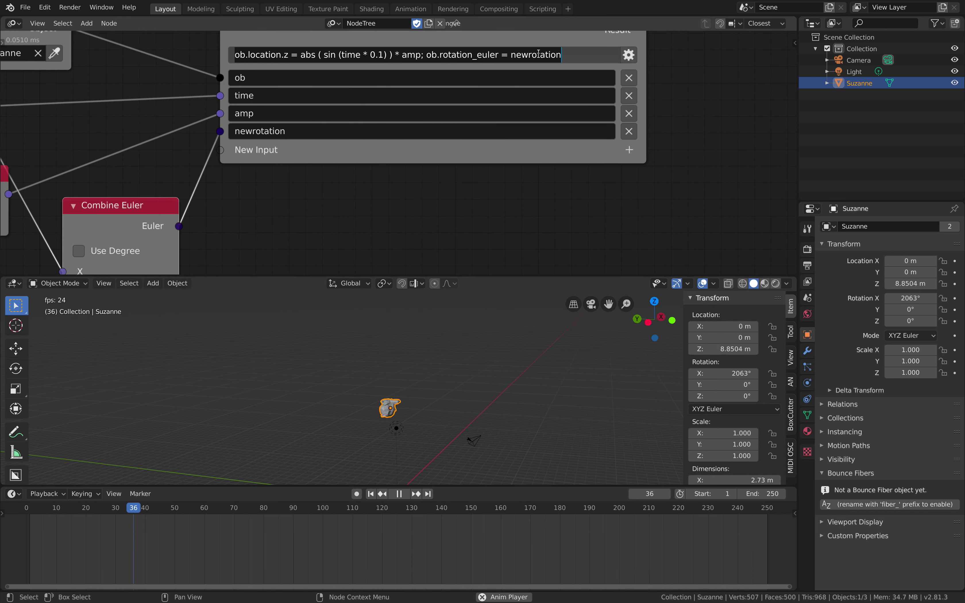
pyautogui.doubleClick(538, 54)
pyautogui.click(538, 54)
pyautogui.doubleClick(538, 54)
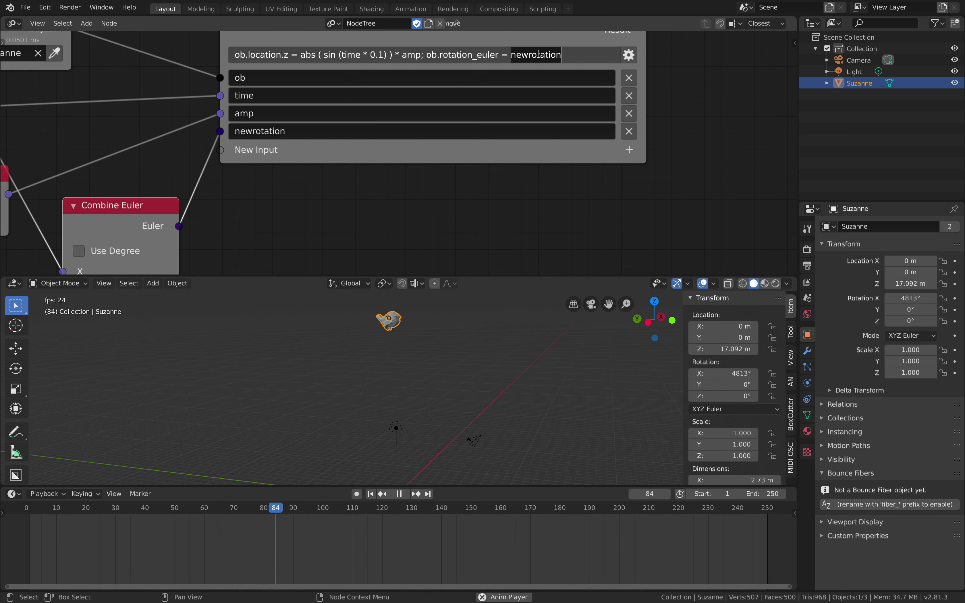
pyautogui.write('(')
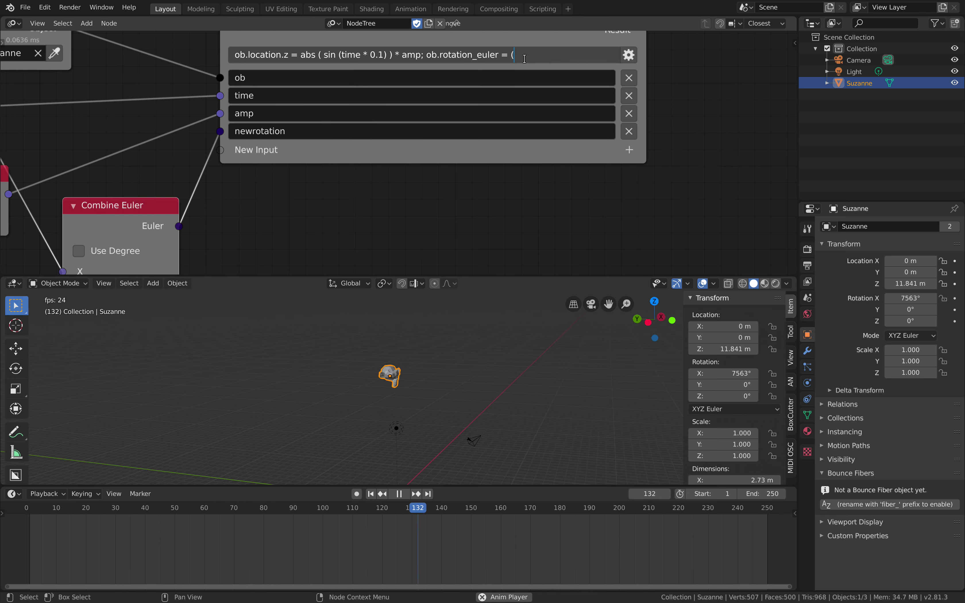
pyautogui.write('time, 0, 0)')
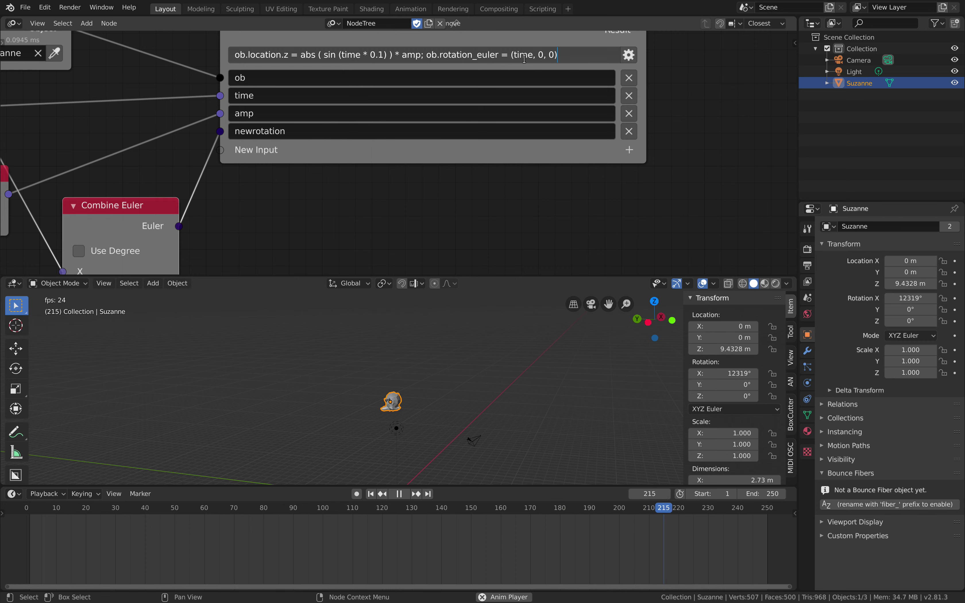
pyautogui.press('Return')
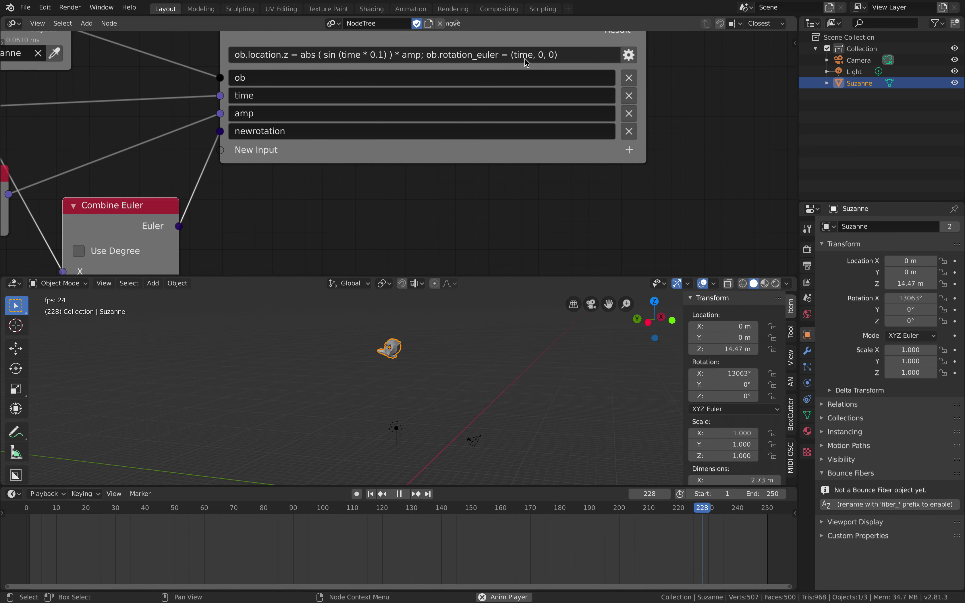
# Step: Delete the Combine Euler node
pyautogui.press('Home')
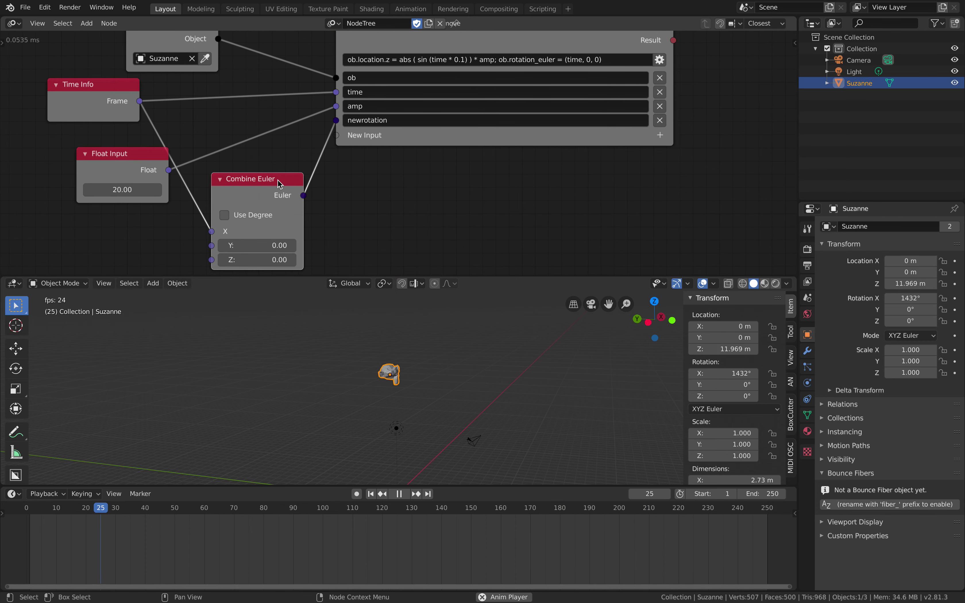
pyautogui.press('x')
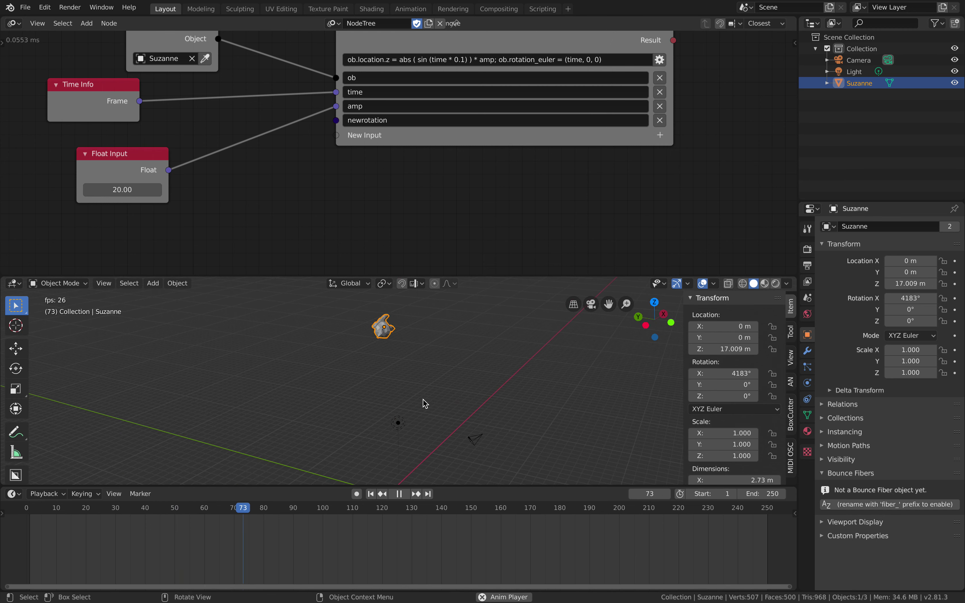
pyautogui.moveTo(483, 207); pyautogui.dragTo(462, 241, button='middle')
# Step: Wrap time in the rotation tuple with radians() so the expression assigns ob.rotation_euler = (radians(time), 0, 0)
pyautogui.scroll(6, 614, 211)
pyautogui.click(562, 46)
pyautogui.click(552, 48)
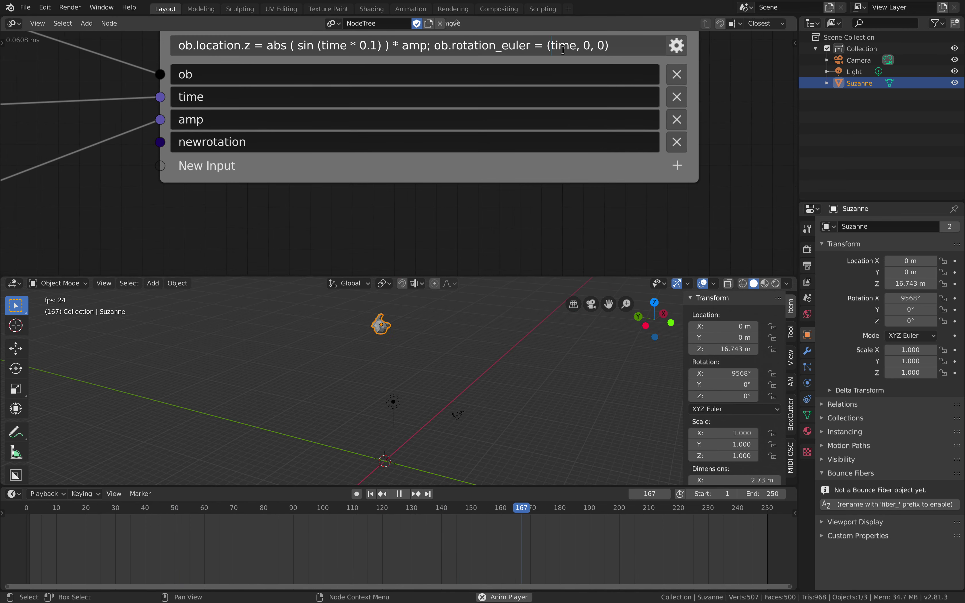
pyautogui.click(578, 51)
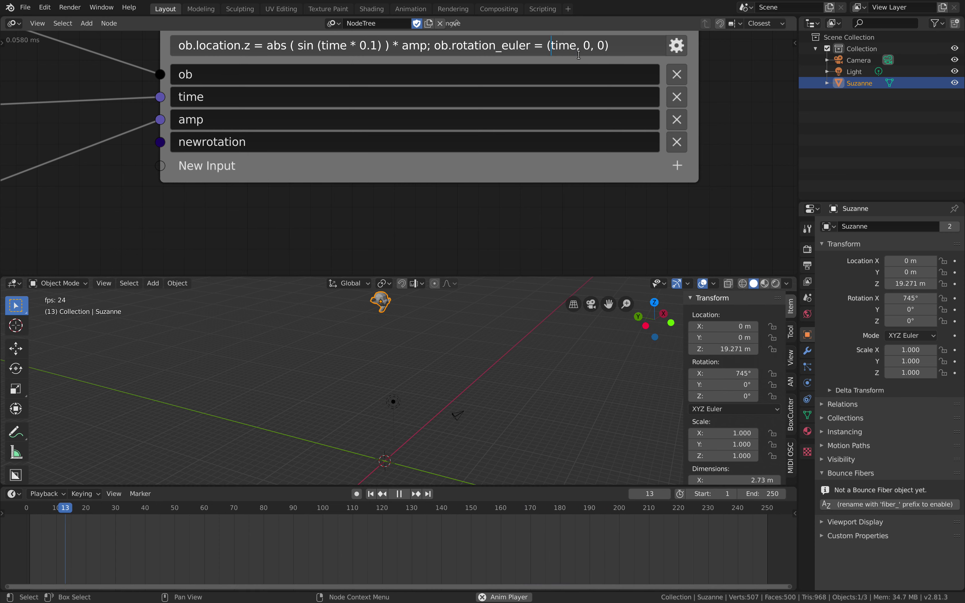
pyautogui.write('radians(time')
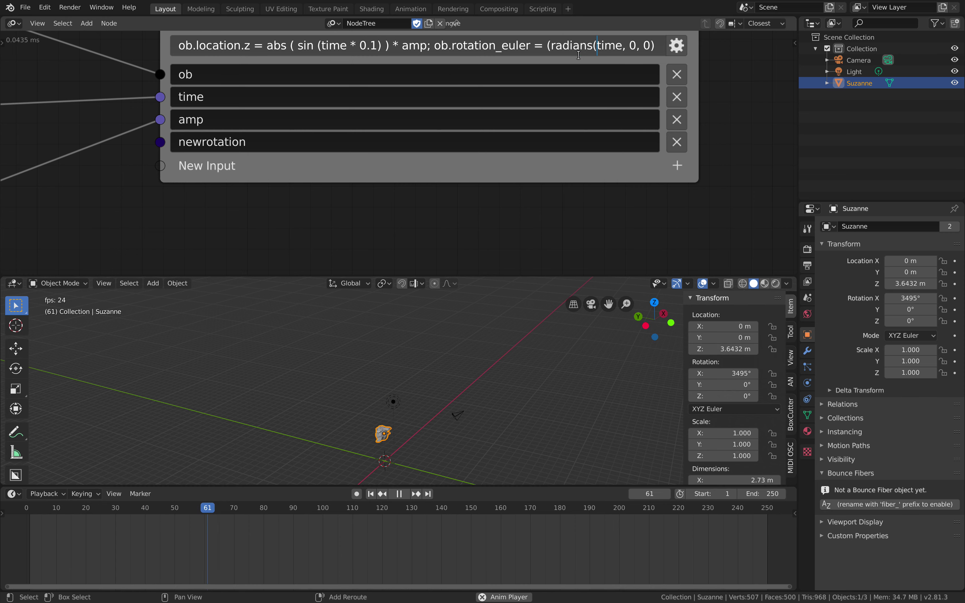
pyautogui.write(')')
pyautogui.press('Return')
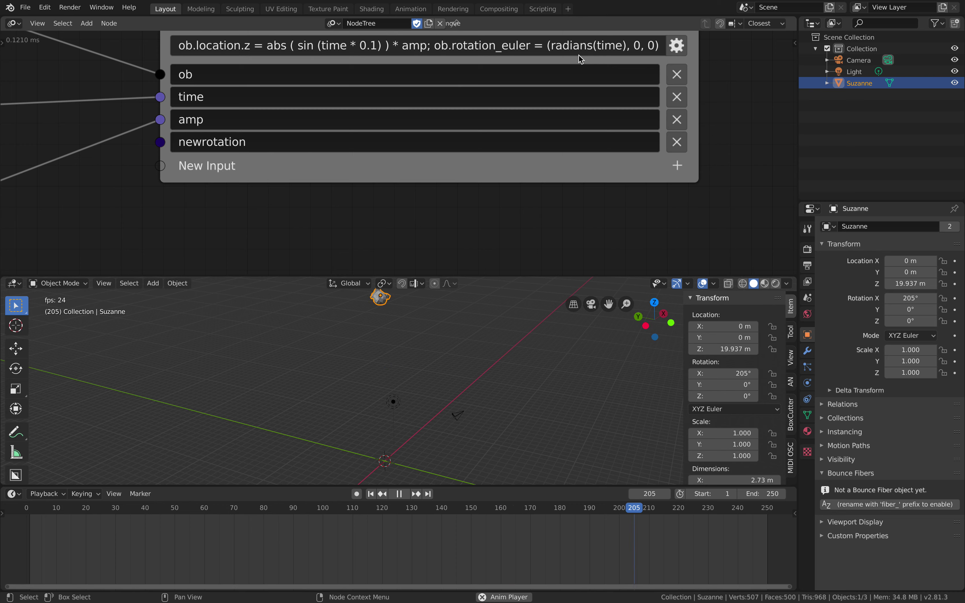
# Step: Delete the "; ob.rotation_euler = (radians(time), 0, 0)" part from the expression, keeping only the location formula
pyautogui.moveTo(425, 397); pyautogui.dragTo(433, 323, button='middle')
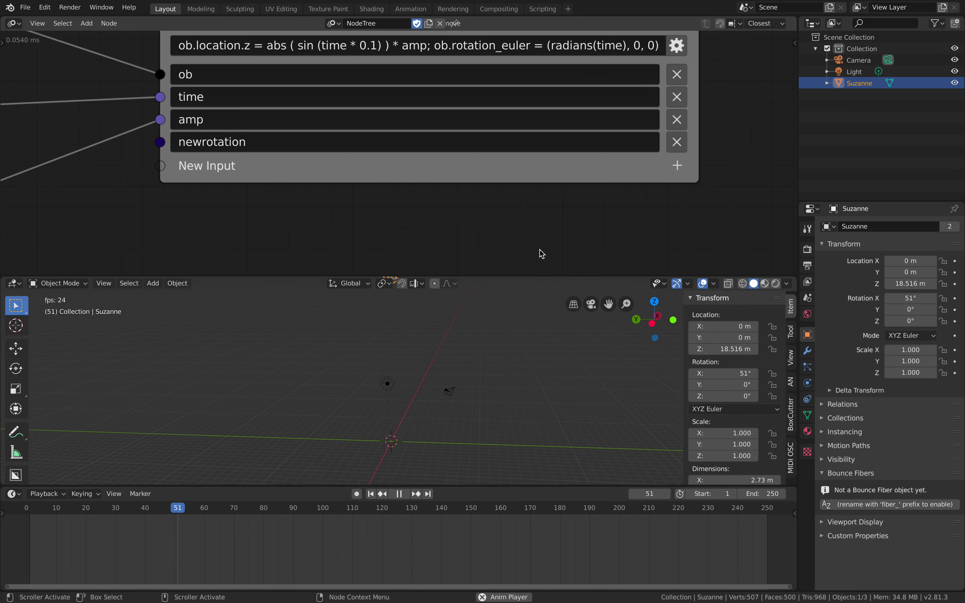
pyautogui.moveTo(497, 307); pyautogui.dragTo(484, 323, button='middle')
pyautogui.moveTo(481, 384); pyautogui.dragTo(486, 396, button='middle')
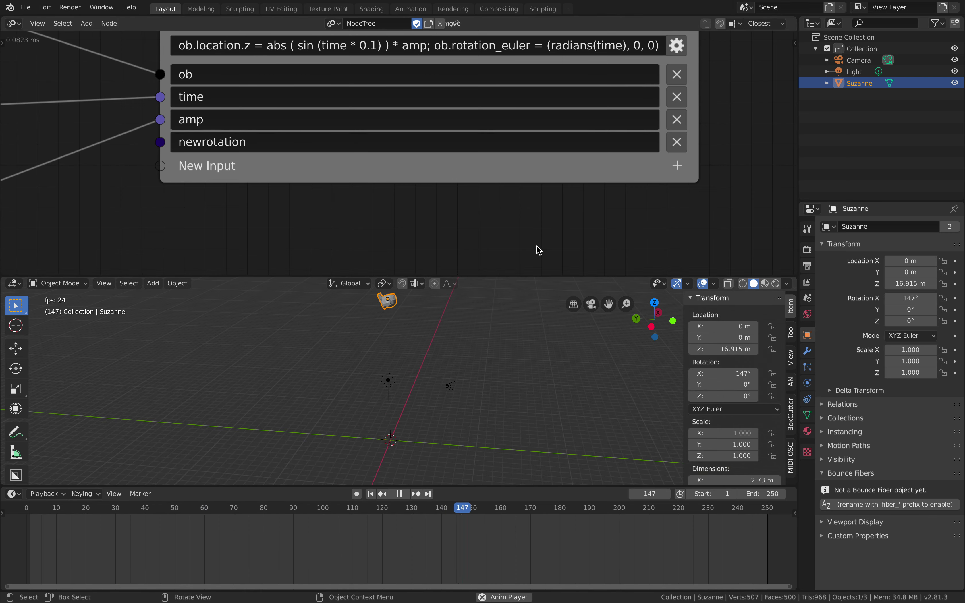
pyautogui.click(427, 43)
pyautogui.moveTo(427, 43); pyautogui.dragTo(672, 33)
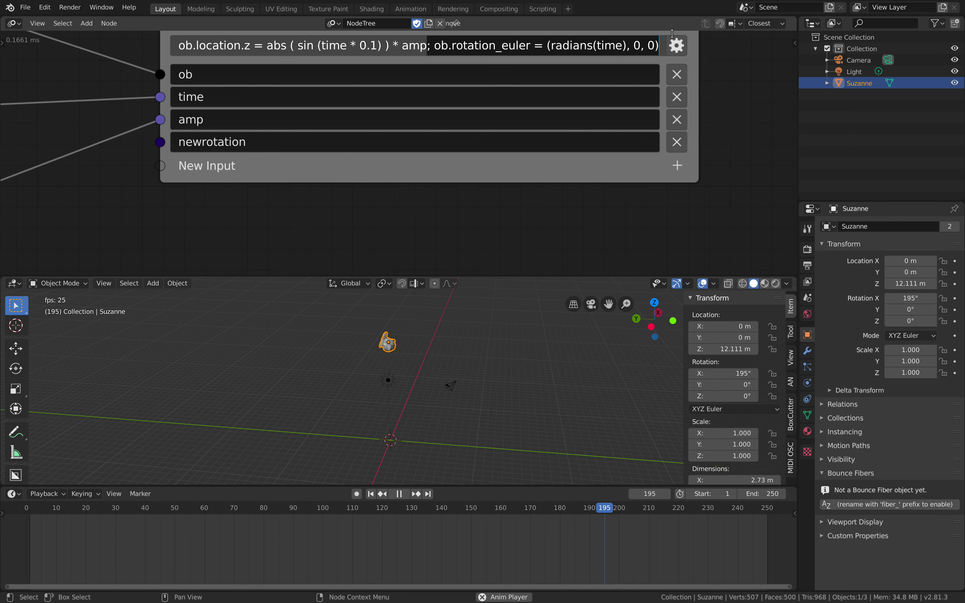
pyautogui.press('BackSpace')
pyautogui.press('Return')
# Step: Remove the newrotation input from the Expression node
pyautogui.scroll(-2, 412, 370)
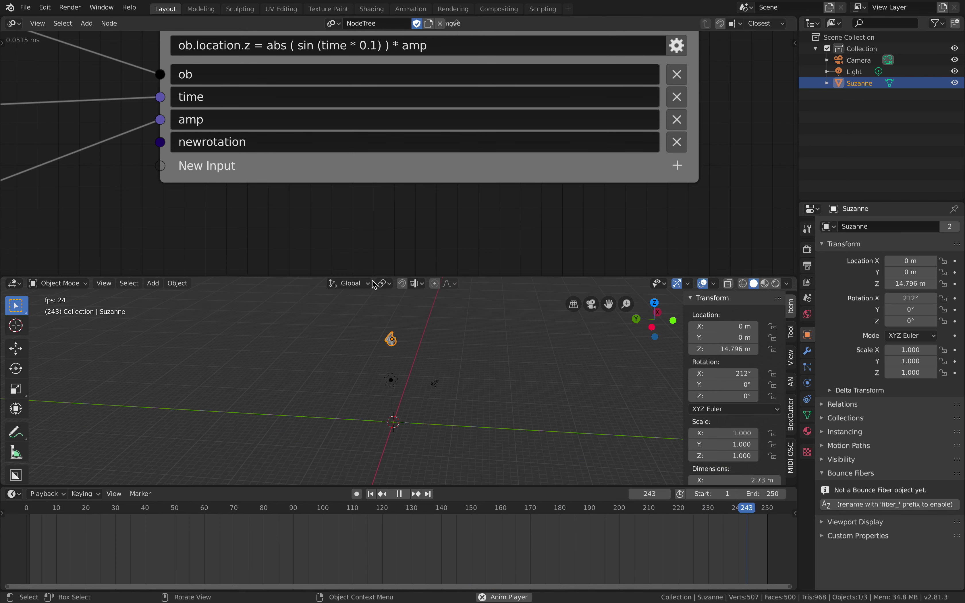
pyautogui.moveTo(471, 180); pyautogui.dragTo(531, 184, button='middle')
pyautogui.click(746, 144)
pyautogui.scroll(-4, 407, 147)
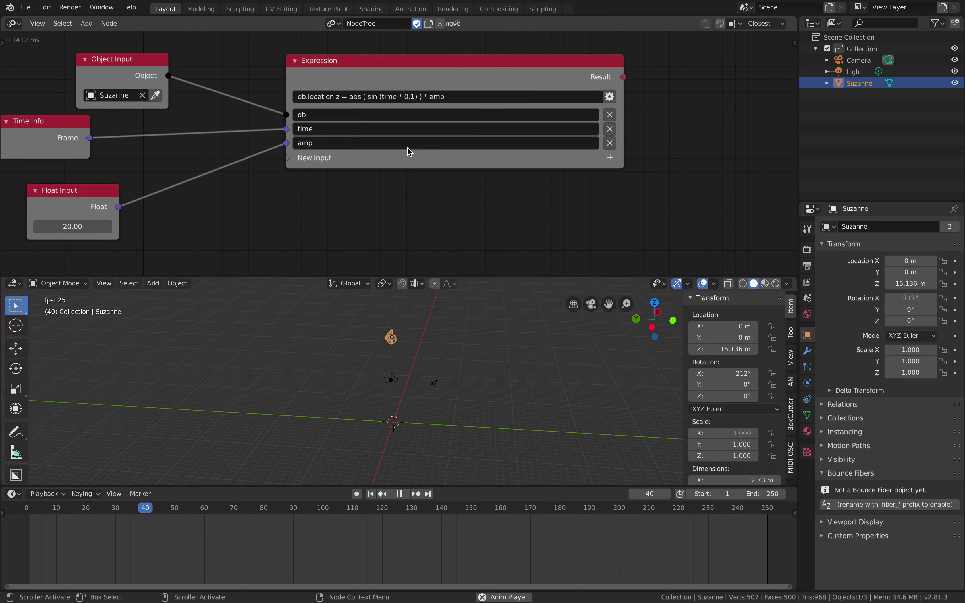
# Step: Add a Script node beside the Expression node
pyautogui.moveTo(687, 118); pyautogui.dragTo(566, 123, button='middle')
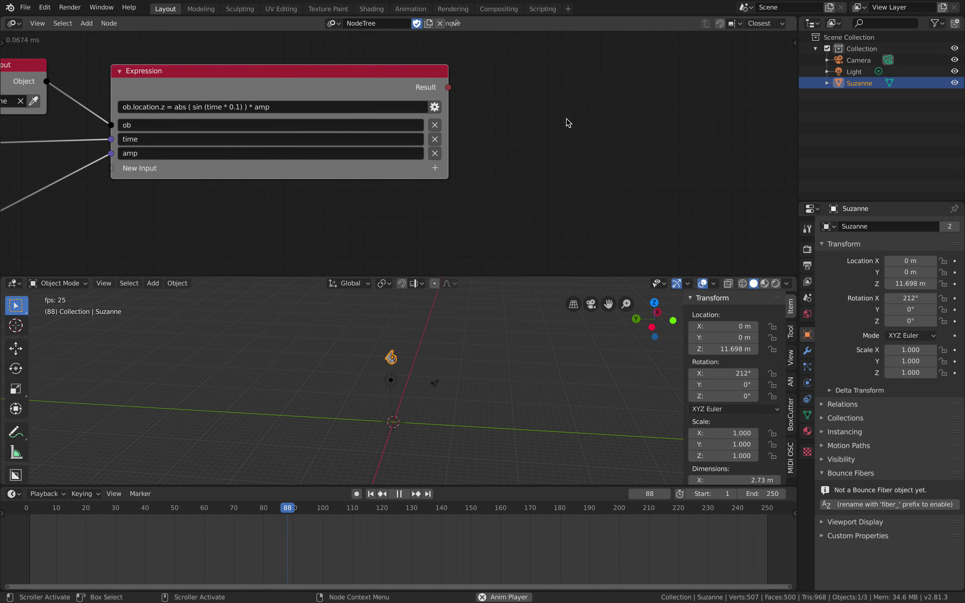
pyautogui.scroll(-1, 567, 123)
pyautogui.hotkey('shift', 'a')
pyautogui.click(524, 118)
pyautogui.write('scrip')
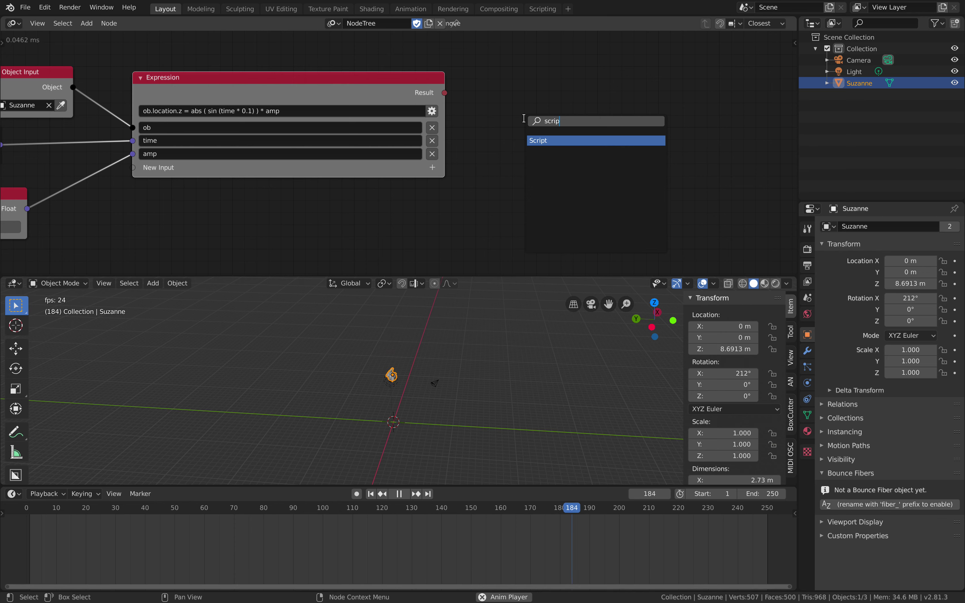
pyautogui.press('Return')
pyautogui.click(553, 118)
# Step: Examine the Expression node and its linked inputs alongside the Script node
pyautogui.moveTo(586, 125); pyautogui.dragTo(510, 105, button='middle')
pyautogui.scroll(1, 511, 105)
pyautogui.scroll(-3, 362, 160)
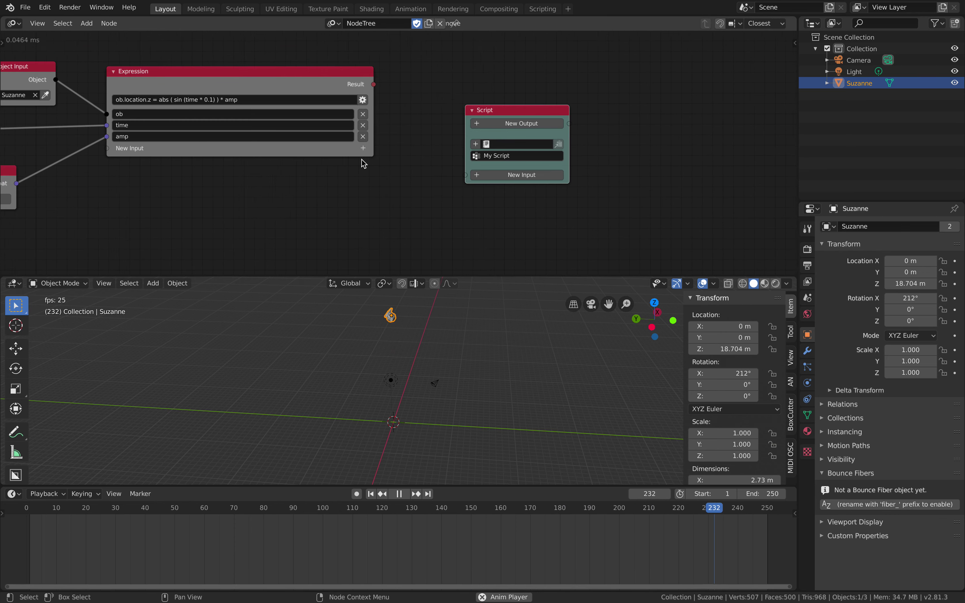
pyautogui.moveTo(361, 159); pyautogui.dragTo(443, 155, button='middle')
pyautogui.scroll(-1, 246, 117)
pyautogui.scroll(1, 216, 97)
pyautogui.moveTo(265, 99); pyautogui.dragTo(278, 98, button='middle')
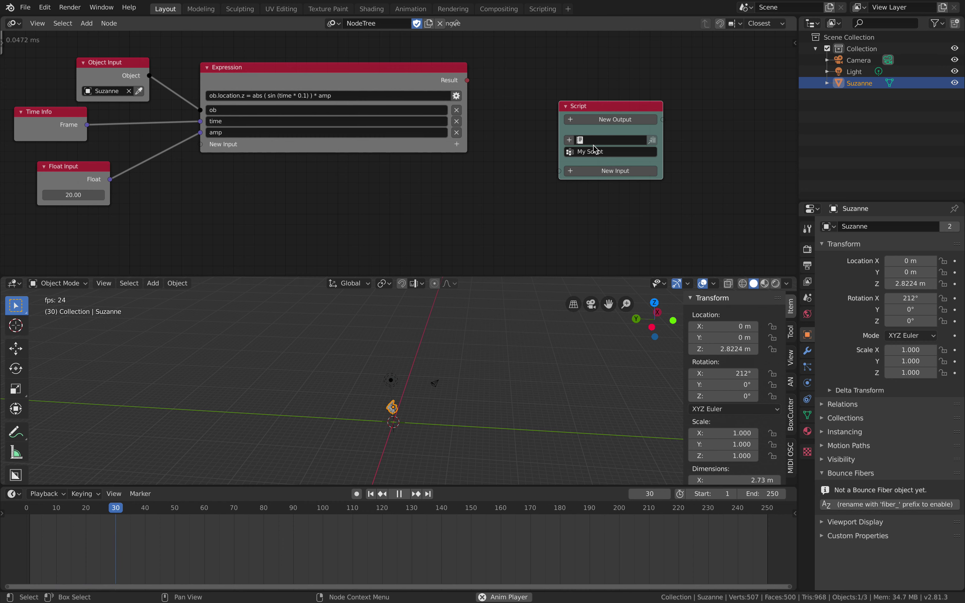
pyautogui.scroll(2, 597, 147)
pyautogui.scroll(-1, 559, 143)
pyautogui.moveTo(364, 105); pyautogui.dragTo(381, 105, button='middle')
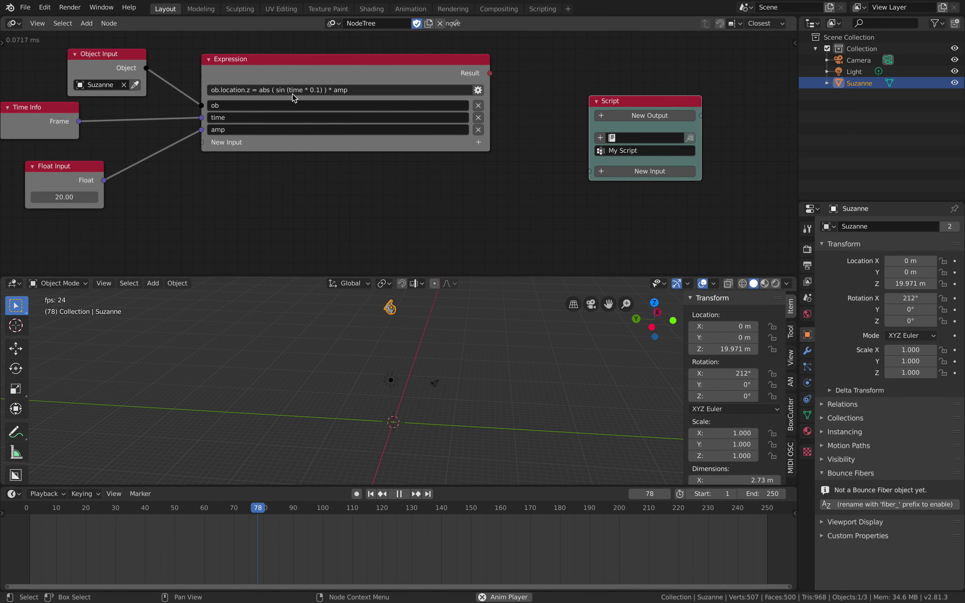
pyautogui.scroll(1, 343, 88)
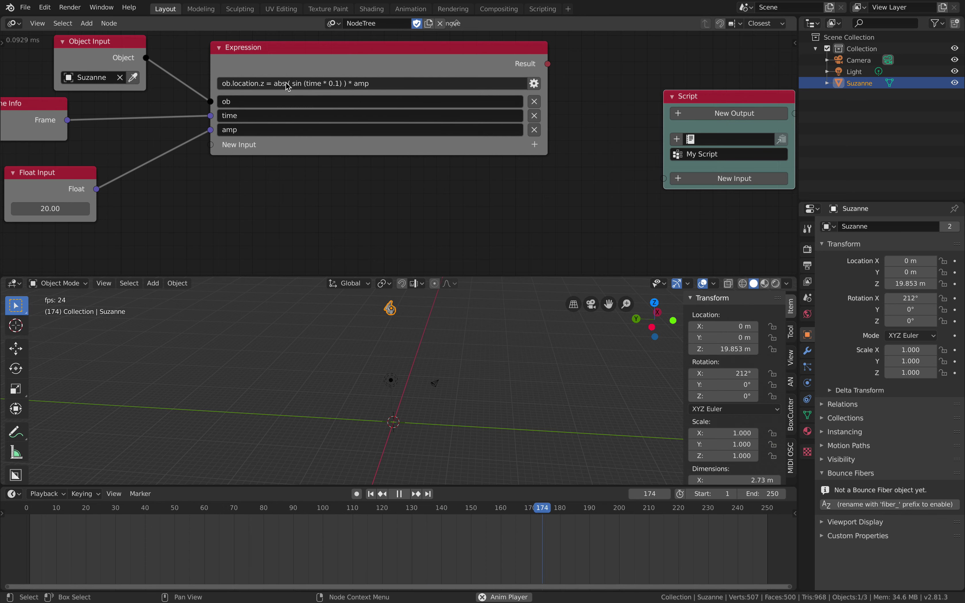
pyautogui.scroll(-3, 411, 139)
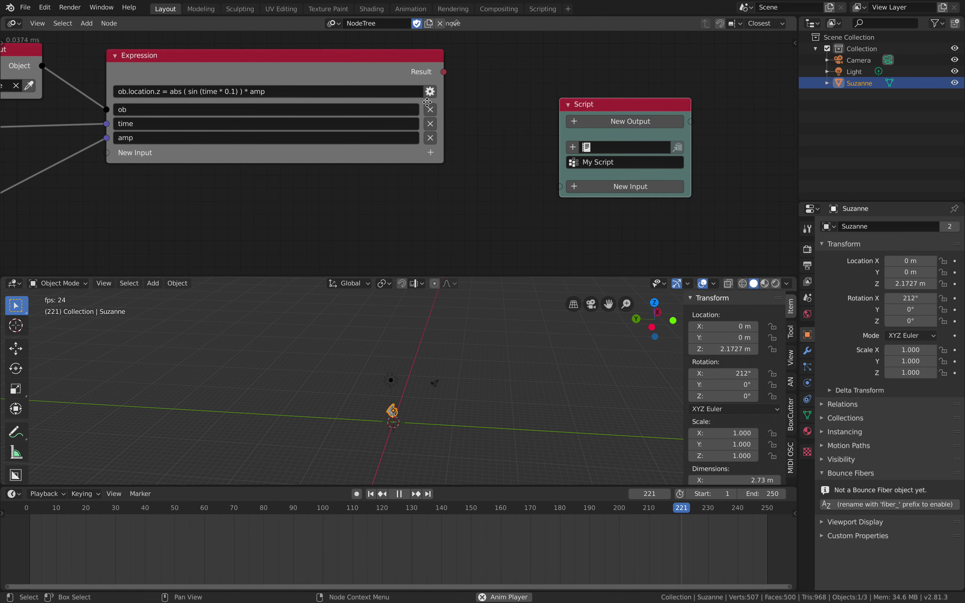
pyautogui.moveTo(441, 194); pyautogui.dragTo(563, 173, button='middle')
pyautogui.scroll(1, 563, 173)
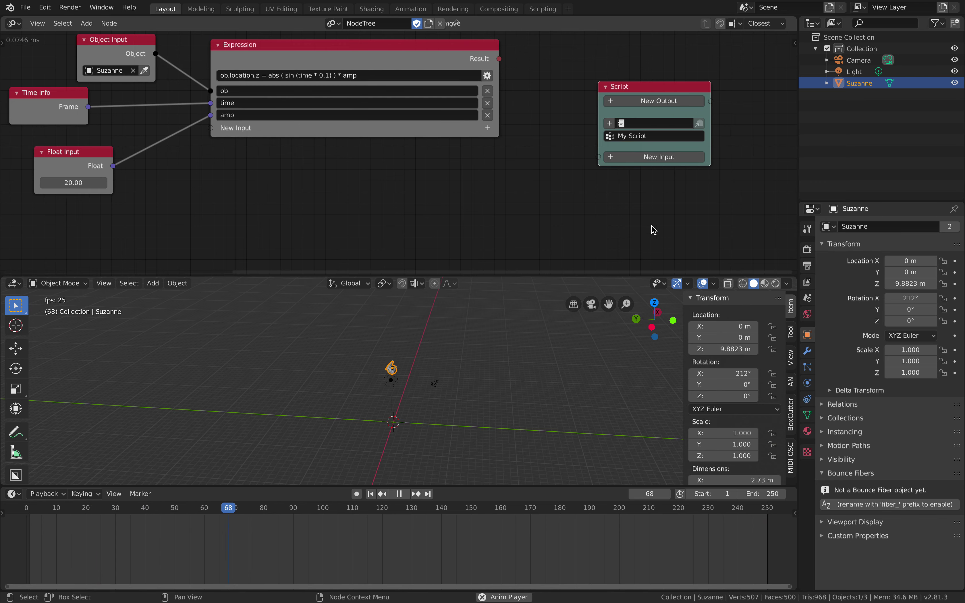
pyautogui.moveTo(624, 106); pyautogui.dragTo(582, 125, button='middle')
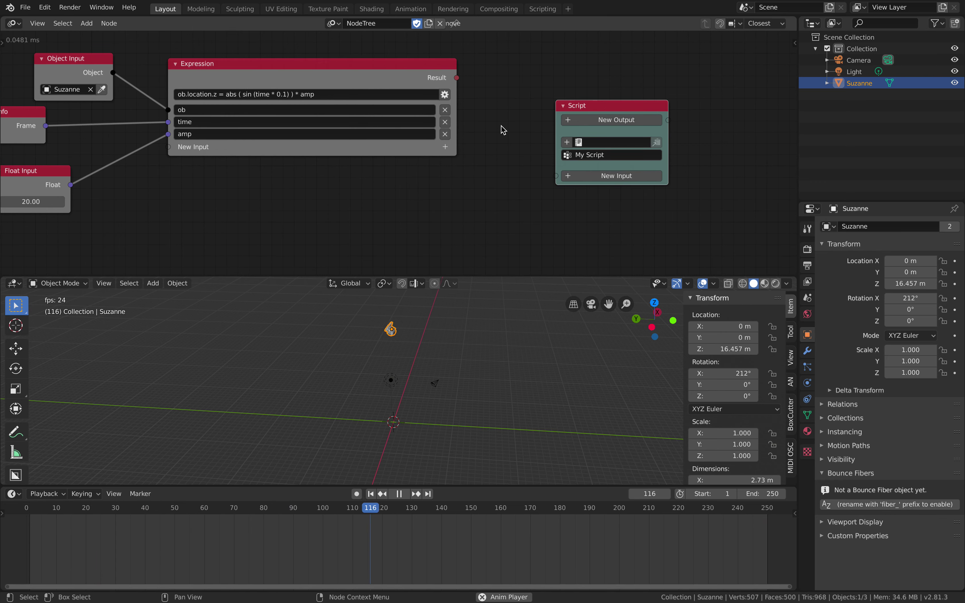
# Step: Reposition the Expression and Script nodes slightly in the node tree
pyautogui.moveTo(622, 114); pyautogui.dragTo(633, 115)
pyautogui.moveTo(366, 65); pyautogui.dragTo(344, 99)
pyautogui.moveTo(646, 108); pyautogui.dragTo(647, 113)
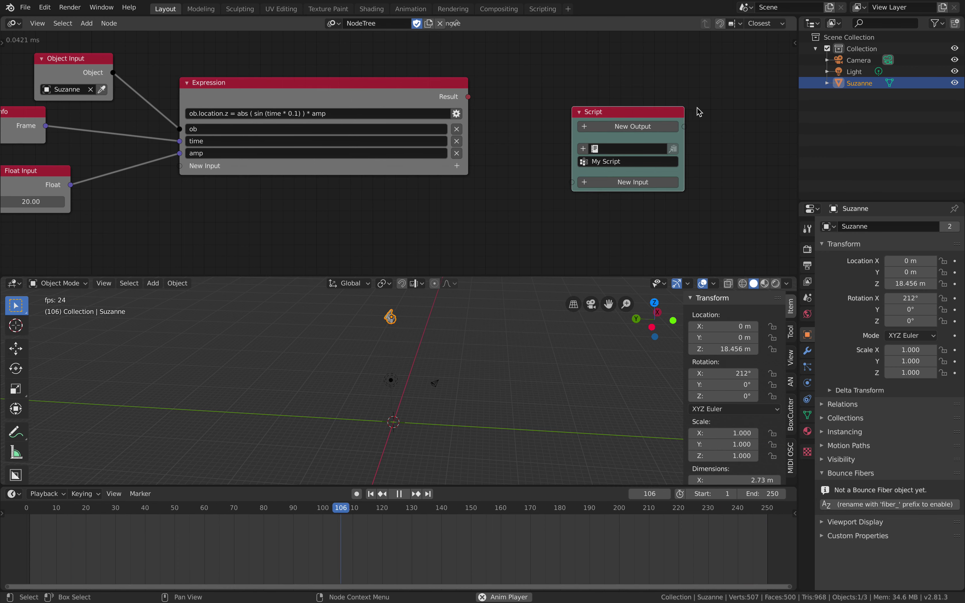
# Step: Delete the Script node and save the file
pyautogui.press('x')
pyautogui.moveTo(472, 101); pyautogui.dragTo(670, 126, button='middle')
pyautogui.hotkey('ctrl', 's')
# Step: Set Suzanne's X, Y and Z rotation to 0°
pyautogui.moveTo(494, 336); pyautogui.dragTo(514, 315, button='middle')
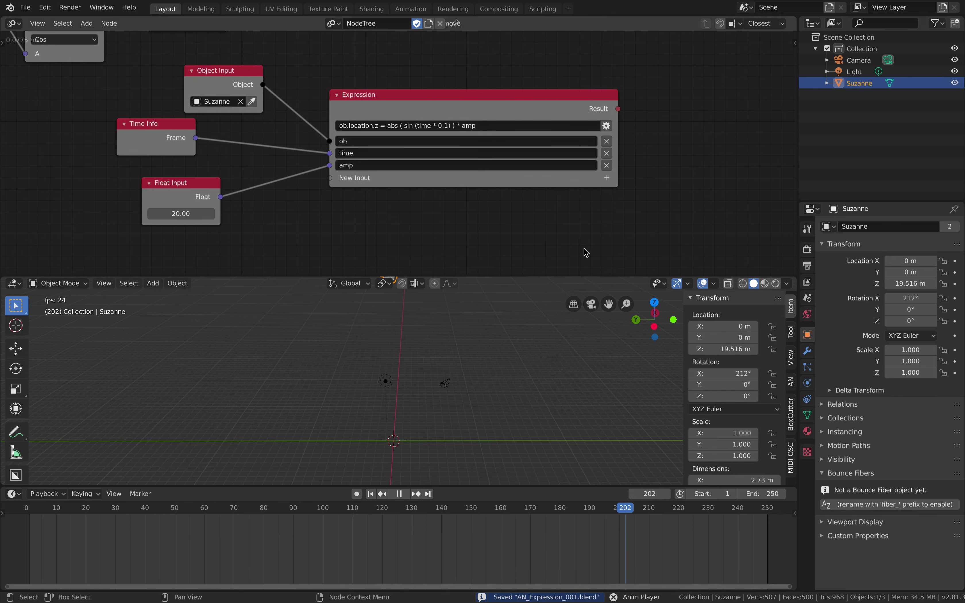
pyautogui.moveTo(737, 374); pyautogui.dragTo(729, 397)
pyautogui.write('0')
pyautogui.press('Return')
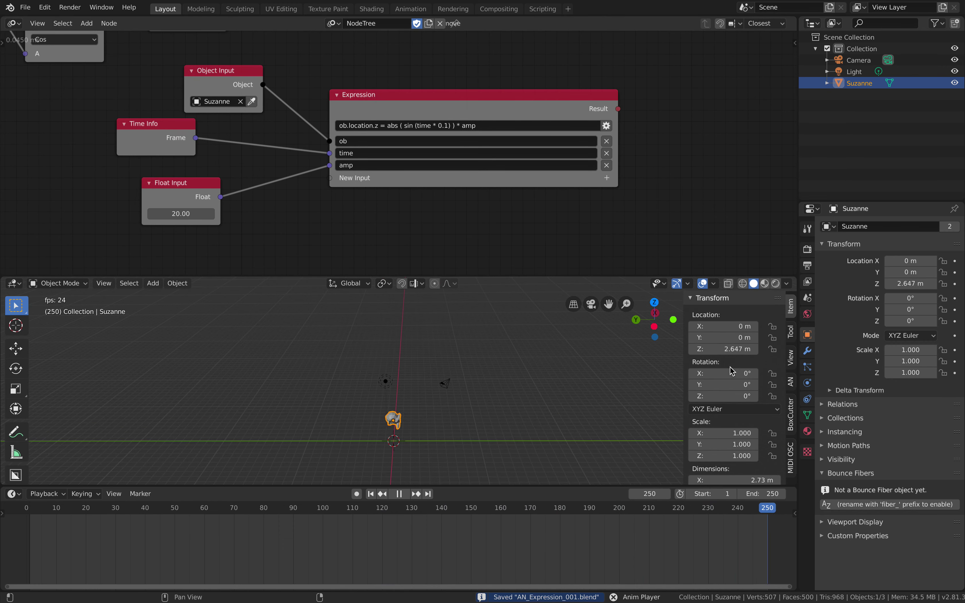
# Step: Replace 0.1 in the expression with the variable speed
pyautogui.moveTo(494, 378); pyautogui.dragTo(473, 382, button='middle')
pyautogui.moveTo(412, 189); pyautogui.dragTo(418, 191, button='middle')
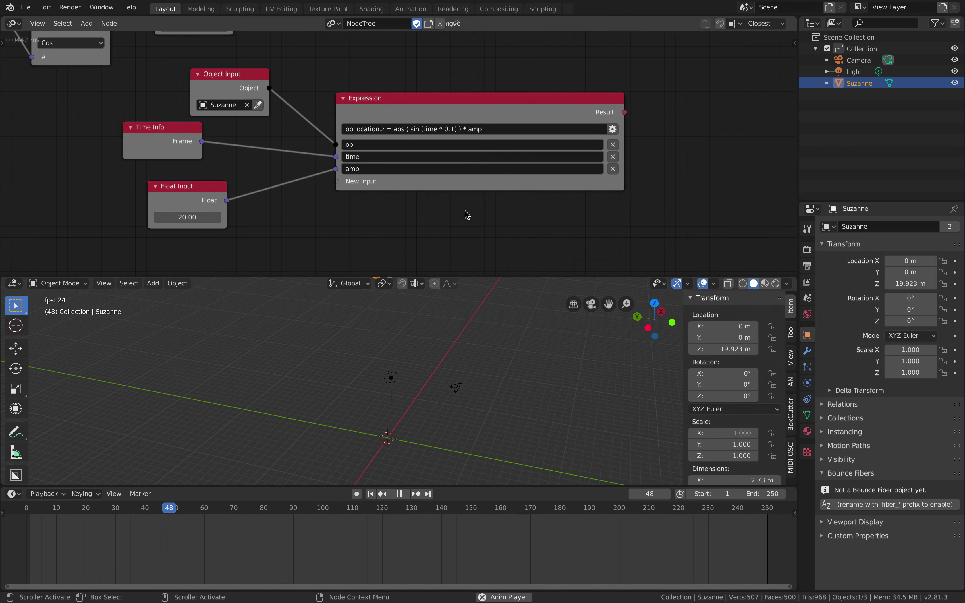
pyautogui.scroll(6, 483, 233)
pyautogui.moveTo(490, 236); pyautogui.dragTo(493, 208, button='middle')
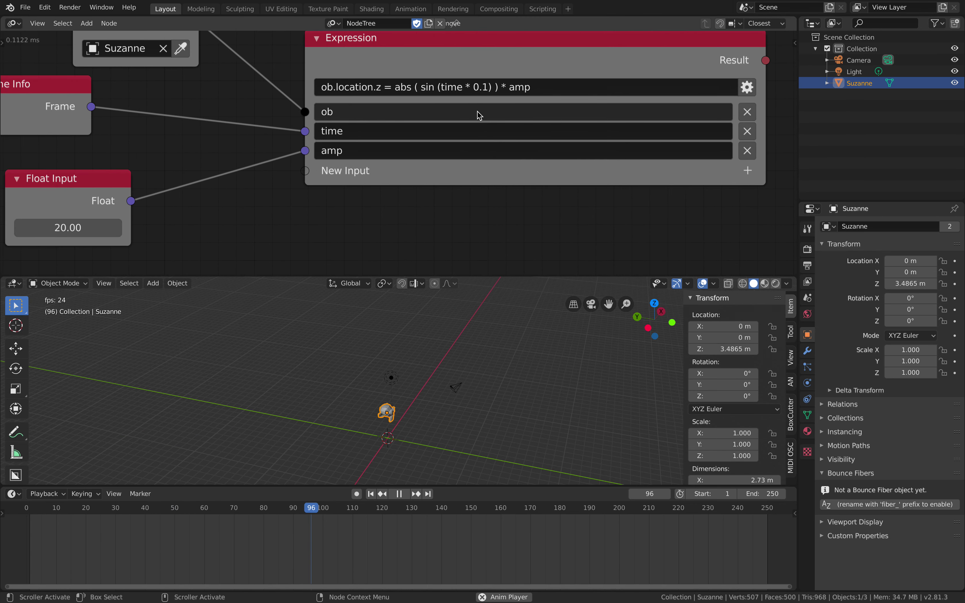
pyautogui.scroll(2, 478, 117)
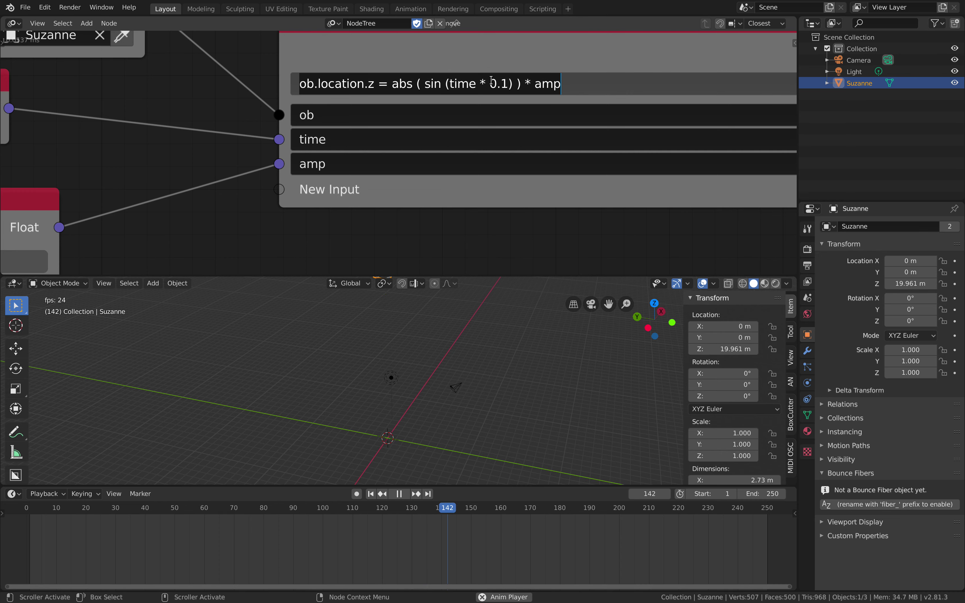
pyautogui.doubleClick(506, 84)
pyautogui.write('speed')
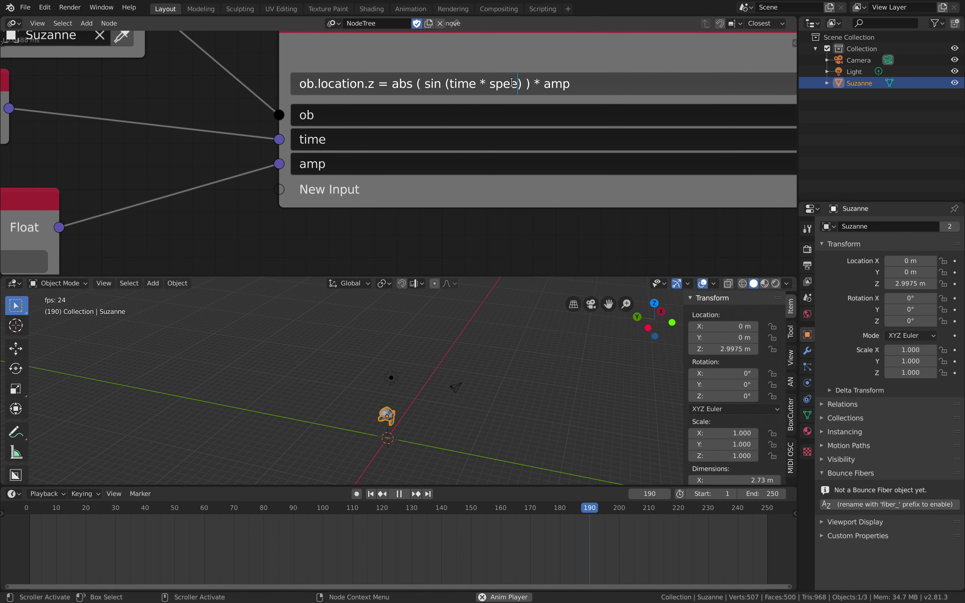
pyautogui.press('Return')
# Step: Add a Float input named speed to the Expression node
pyautogui.scroll(-2, 474, 151)
pyautogui.click(698, 173)
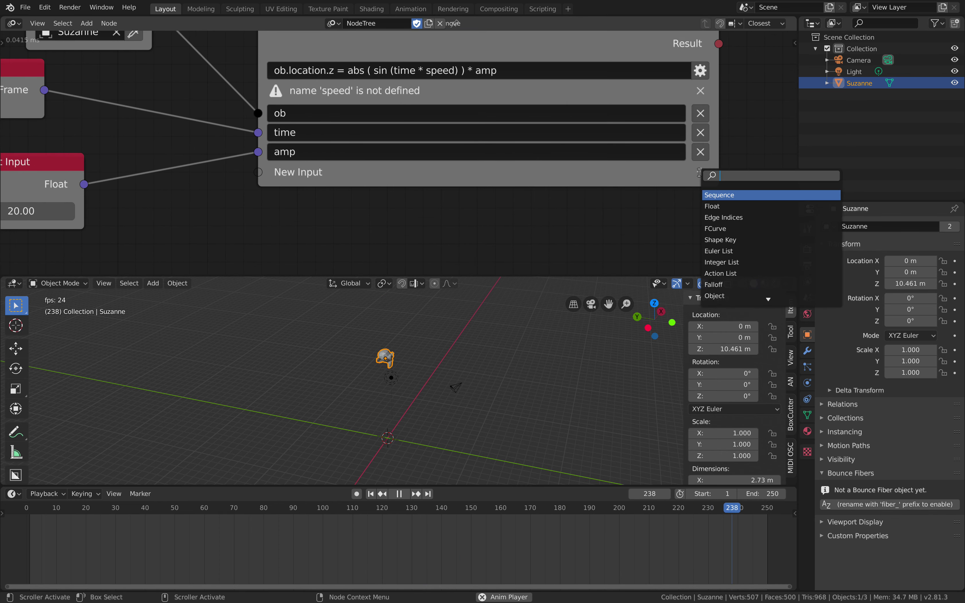
pyautogui.write('flo')
pyautogui.press('Return')
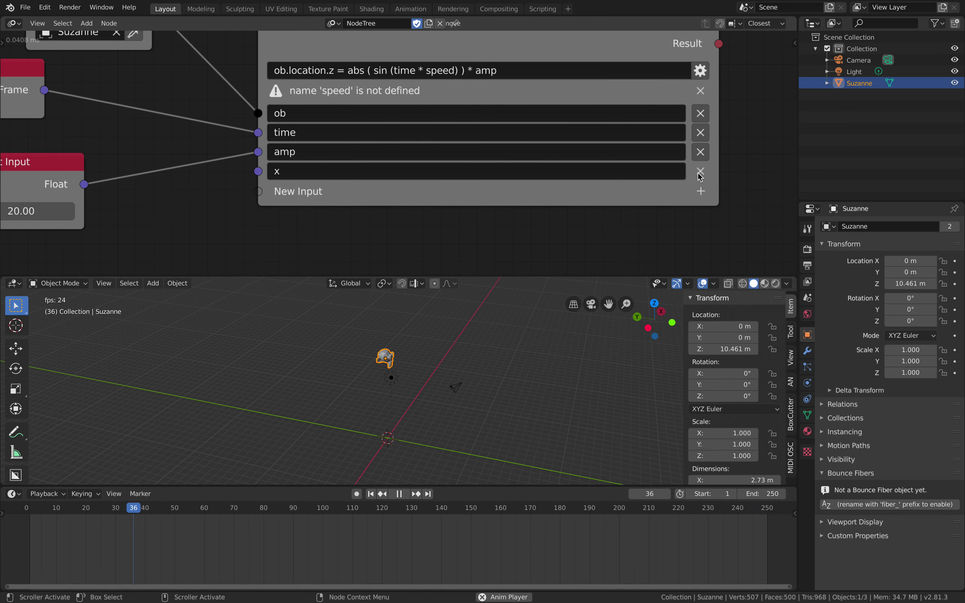
pyautogui.doubleClick(463, 171)
pyautogui.write('speed')
pyautogui.press('Return')
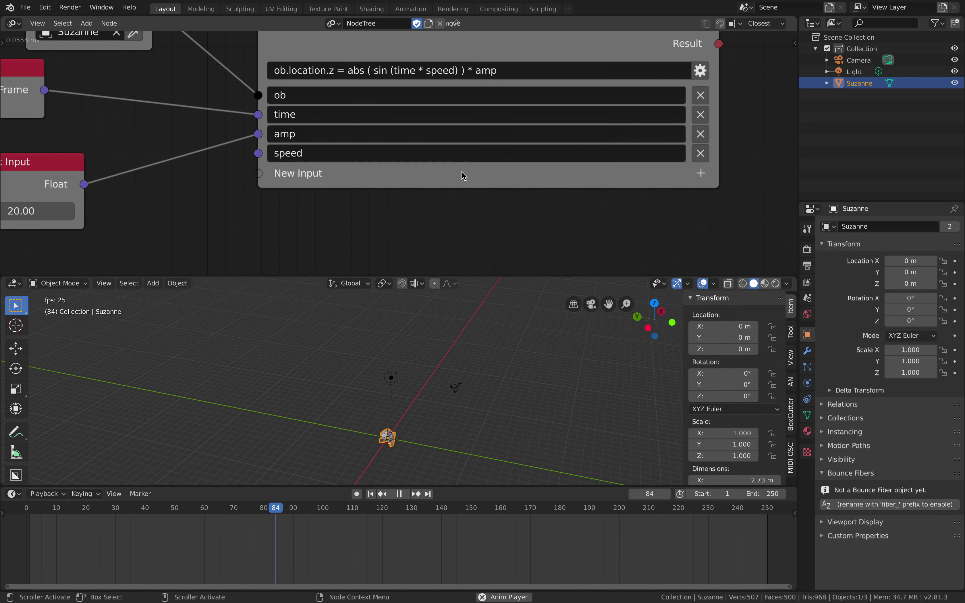
# Step: Duplicate the Float Input node, connect the copy to the speed input and set its value to 0.10
pyautogui.scroll(-1, 395, 203)
pyautogui.click(122, 160)
pyautogui.hotkey('shift', 'd')
pyautogui.click(211, 201)
pyautogui.moveTo(239, 219); pyautogui.dragTo(287, 153)
pyautogui.moveTo(179, 239); pyautogui.dragTo(127, 239)
pyautogui.moveTo(347, 384); pyautogui.dragTo(369, 384, button='middle')
pyautogui.keyDown('shift'); pyautogui.moveTo(200, 241); pyautogui.dragTo(188, 241); pyautogui.keyUp('shift')
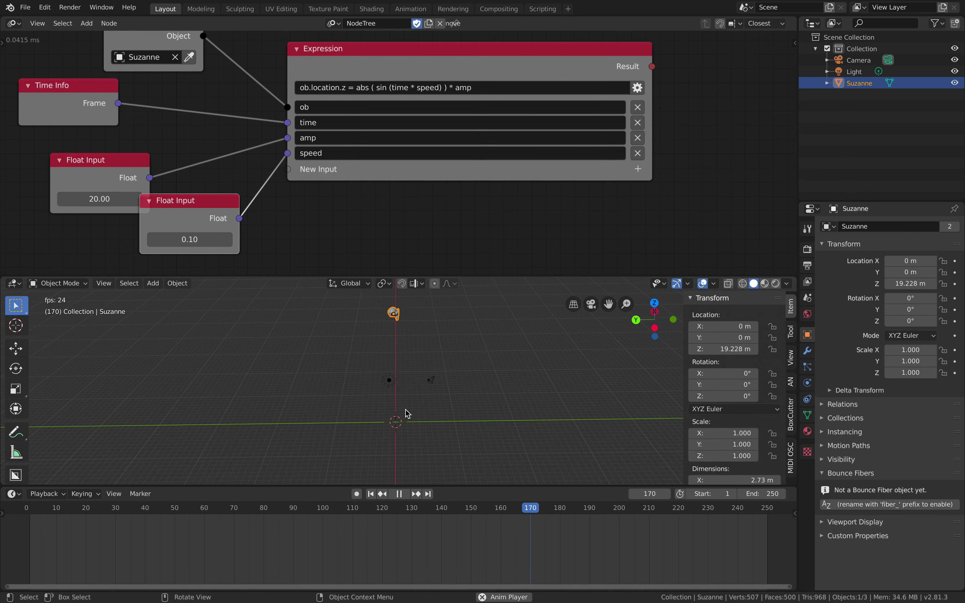
# Step: Extend the expression with a second statement after a semicolon: ob.location.x = time
pyautogui.moveTo(451, 212); pyautogui.dragTo(441, 207, button='middle')
pyautogui.scroll(-1, 442, 207)
pyautogui.scroll(1, 441, 206)
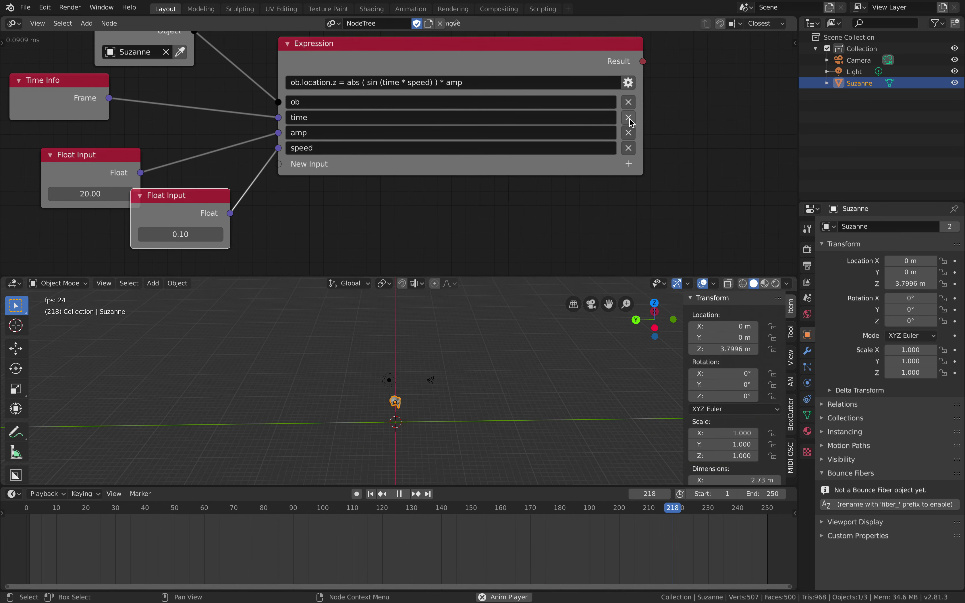
pyautogui.scroll(2, 514, 98)
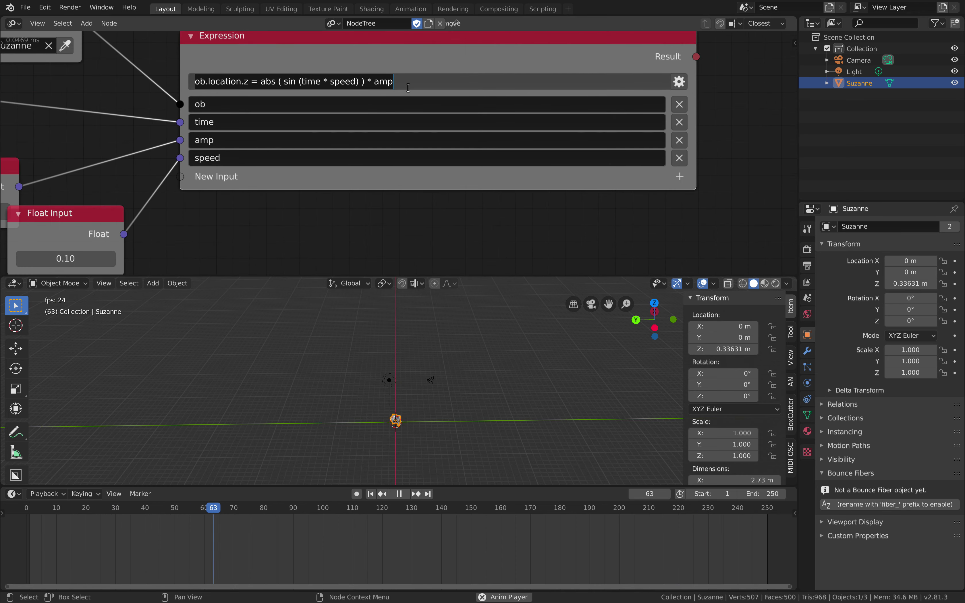
pyautogui.click(428, 86)
pyautogui.write(';')
pyautogui.write('ob.location.z = abs ( sin (time * speed) ) * amp')
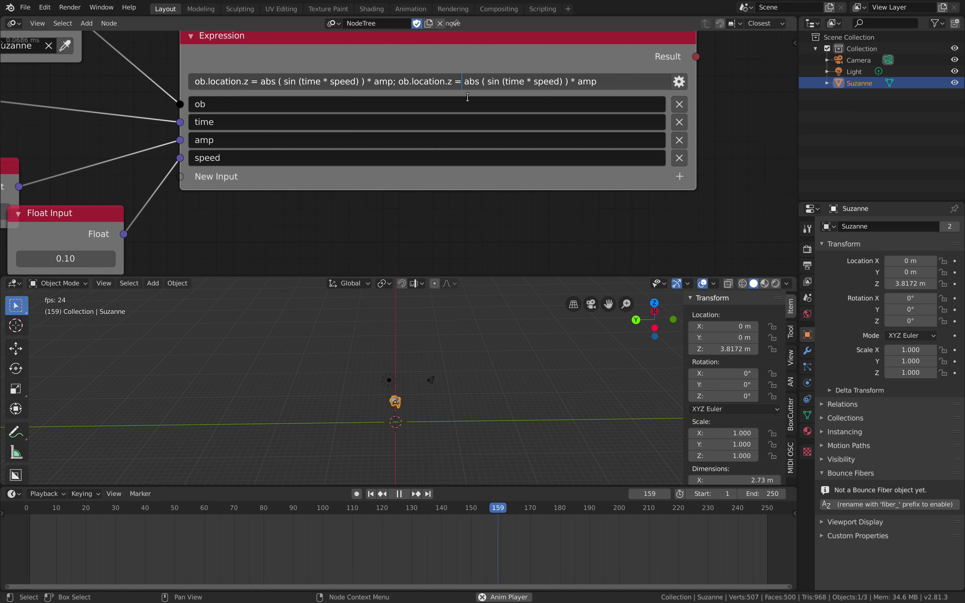
pyautogui.write('x')
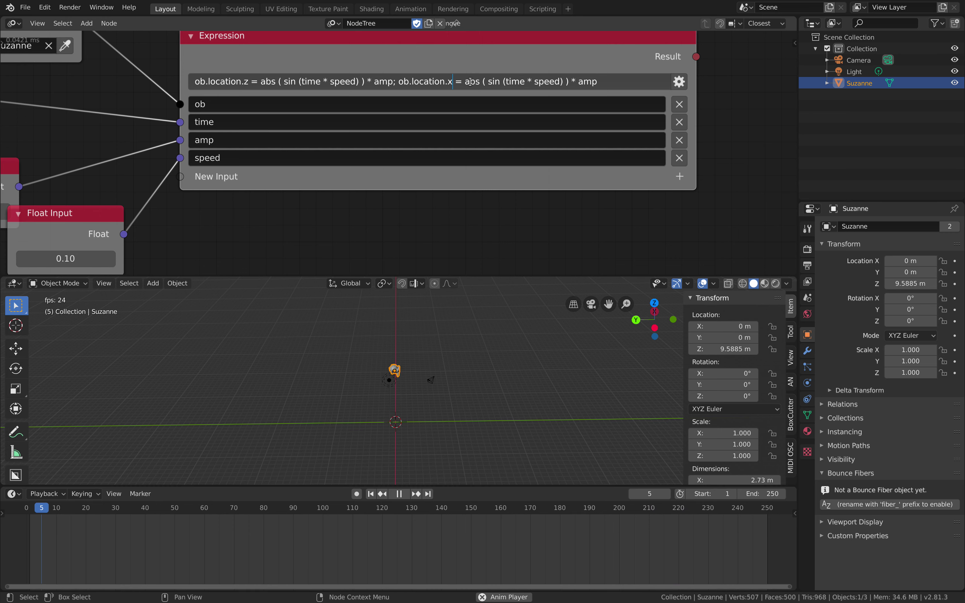
pyautogui.moveTo(465, 81); pyautogui.dragTo(664, 85)
pyautogui.write('tim')
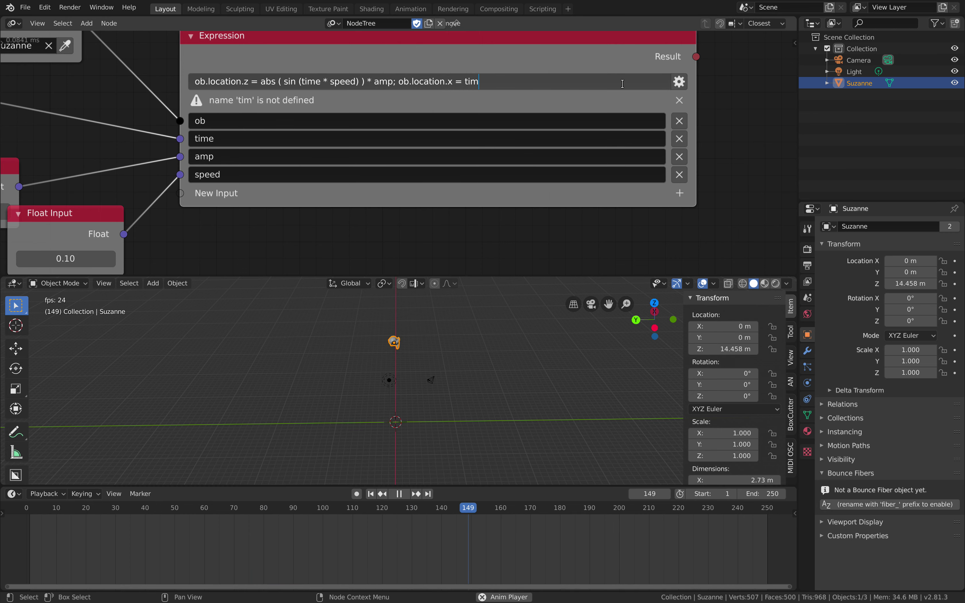
pyautogui.write('e')
pyautogui.press('Return')
pyautogui.click(419, 328)
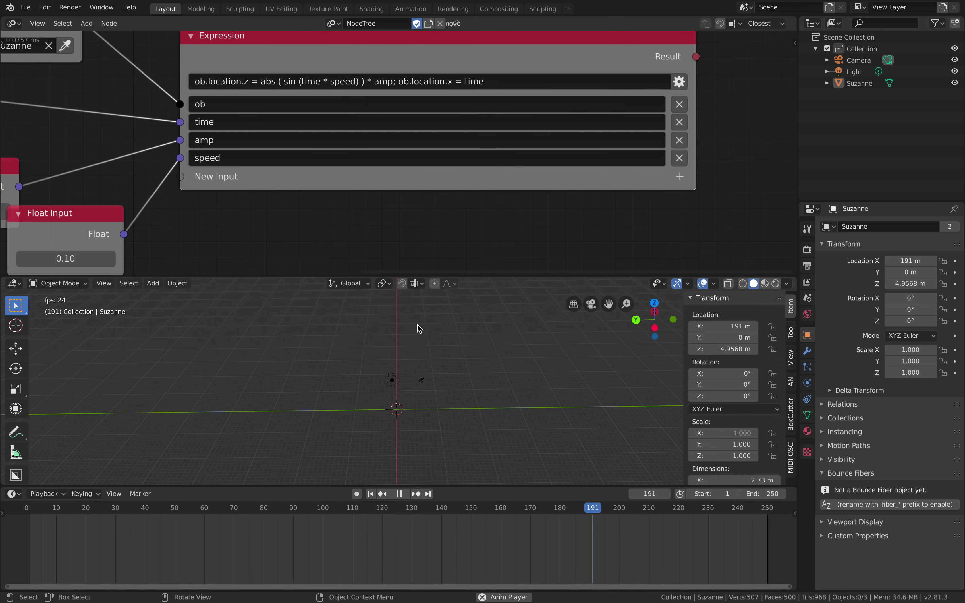
# Step: Multiply time by 0.01 in the expression's ob.location.x statement
pyautogui.click(506, 79)
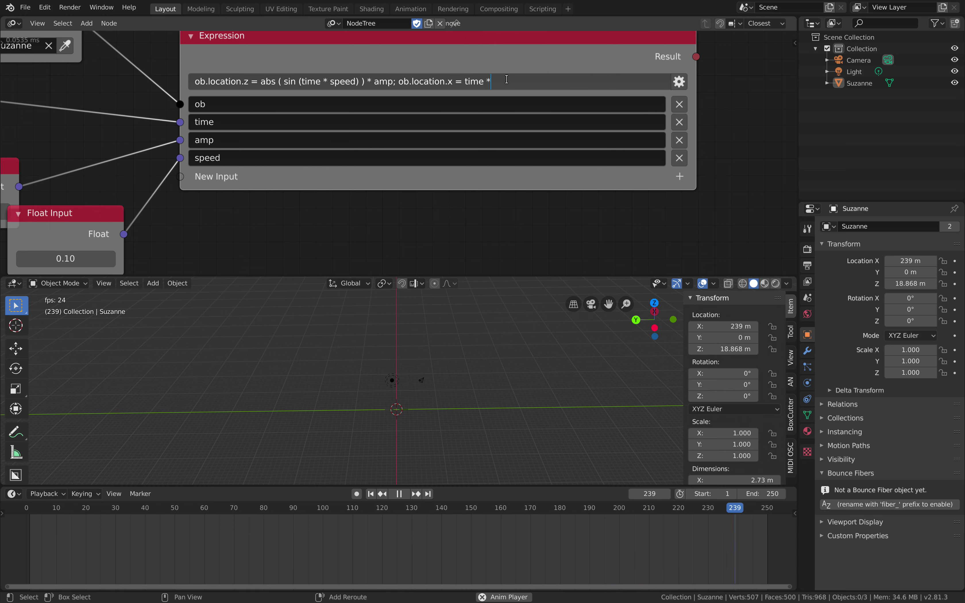
pyautogui.write('* 0.01')
pyautogui.press('Return')
pyautogui.moveTo(429, 361)
pyautogui.mouseDown(button='middle')
pyautogui.moveTo(402, 355)
pyautogui.moveTo(404, 368)
pyautogui.moveTo(436, 356)
pyautogui.mouseUp(button='middle')
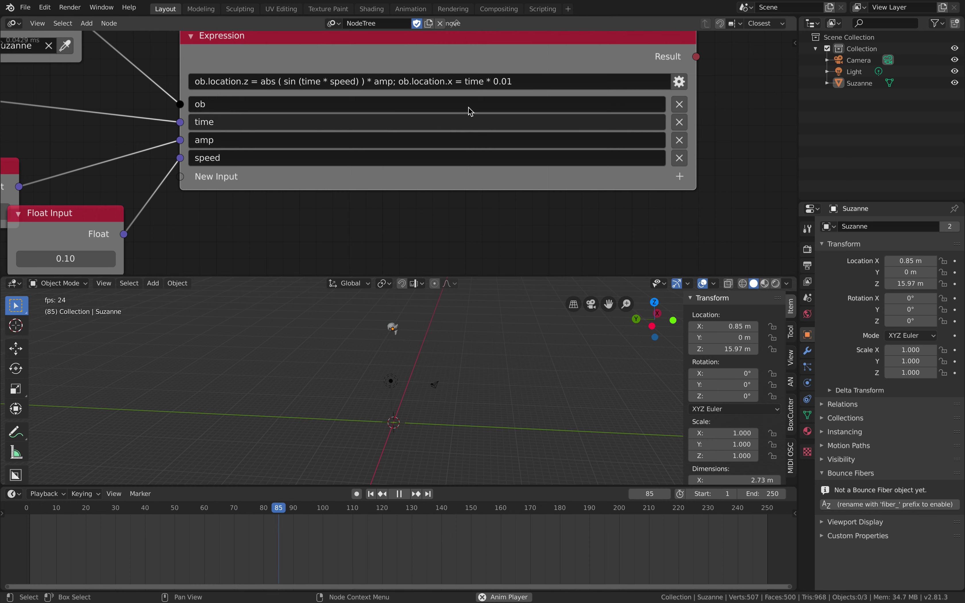
# Step: Change the expression's second statement to ob.location.y = time * 0.1
pyautogui.click(474, 89)
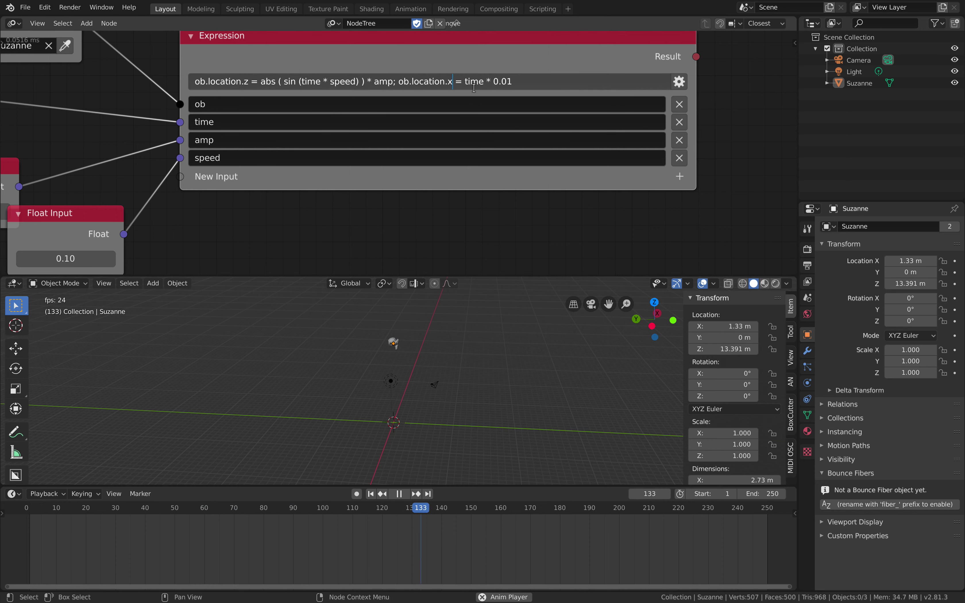
pyautogui.press('Return')
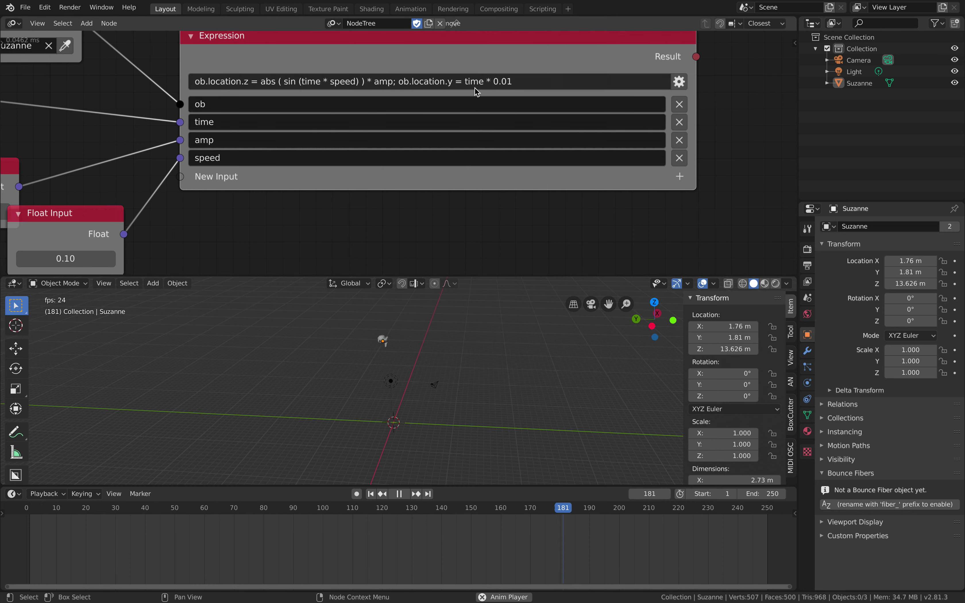
pyautogui.click(515, 80)
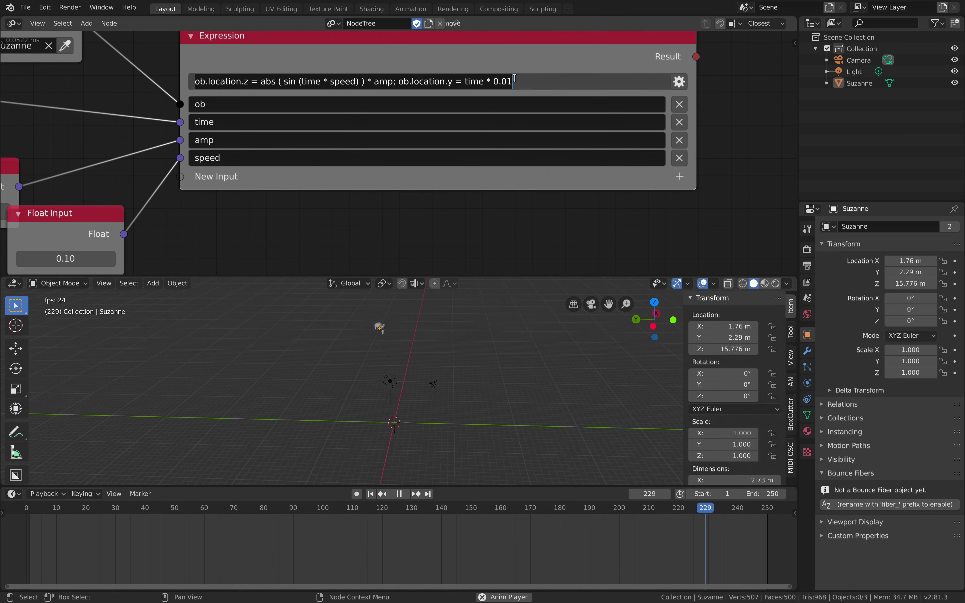
pyautogui.doubleClick(501, 80)
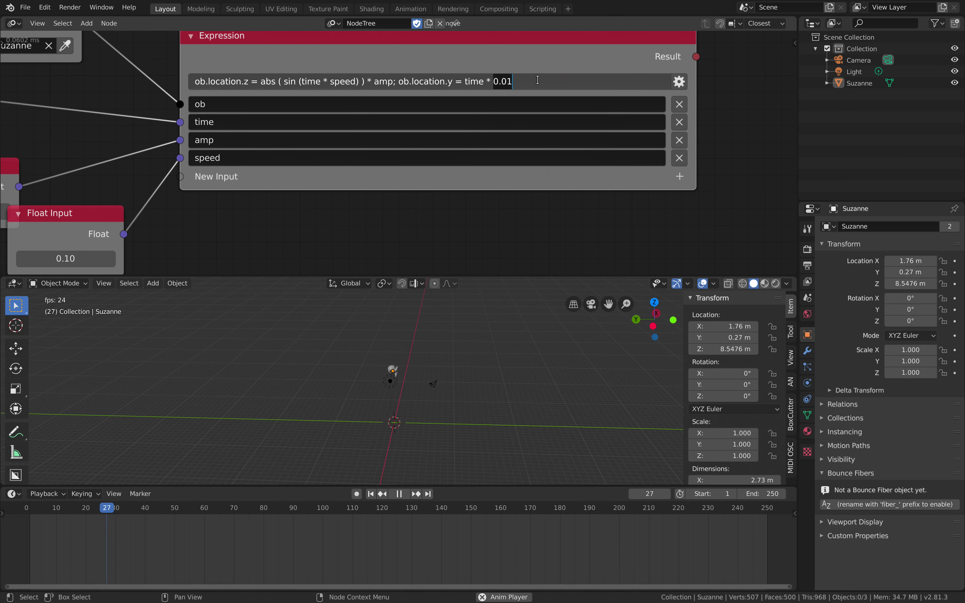
pyautogui.write('0.1')
pyautogui.press('Return')
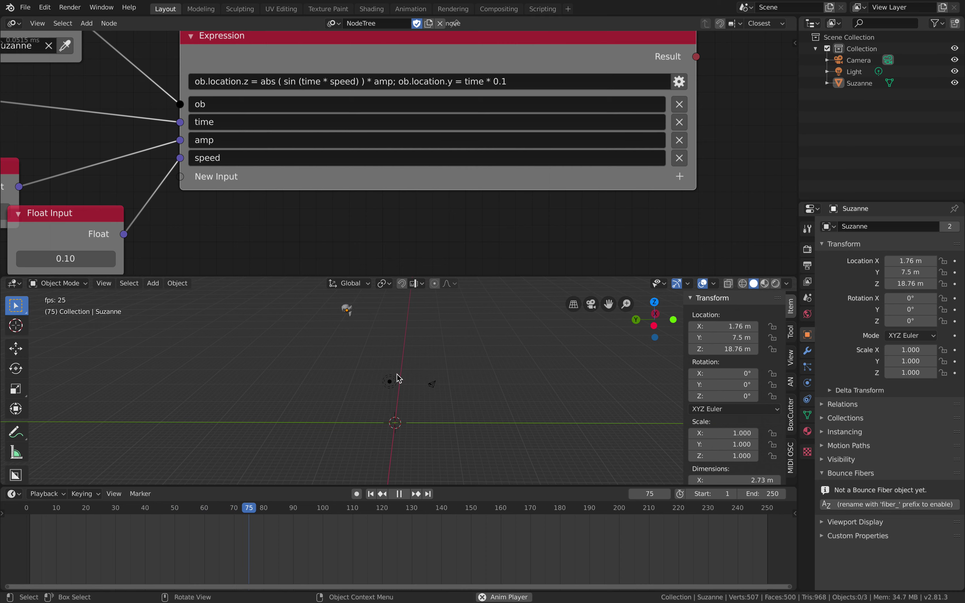
pyautogui.moveTo(409, 381)
pyautogui.mouseDown(button='middle')
pyautogui.moveTo(392, 381)
pyautogui.moveTo(424, 371)
pyautogui.mouseUp(button='middle')
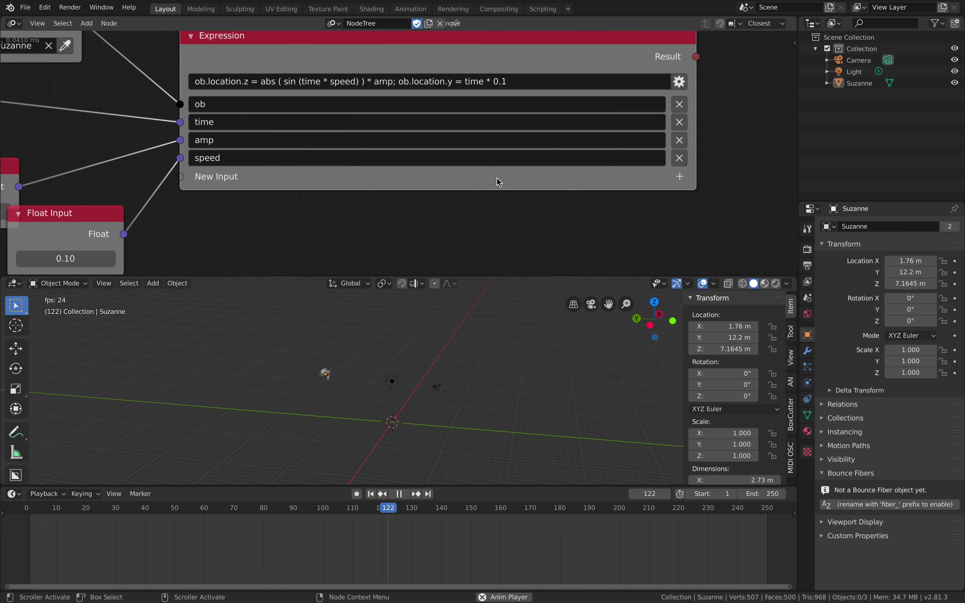
# Step: Change the multiplier in the ob.location.y statement to -0.1 to reverse the travel direction
pyautogui.click(494, 82)
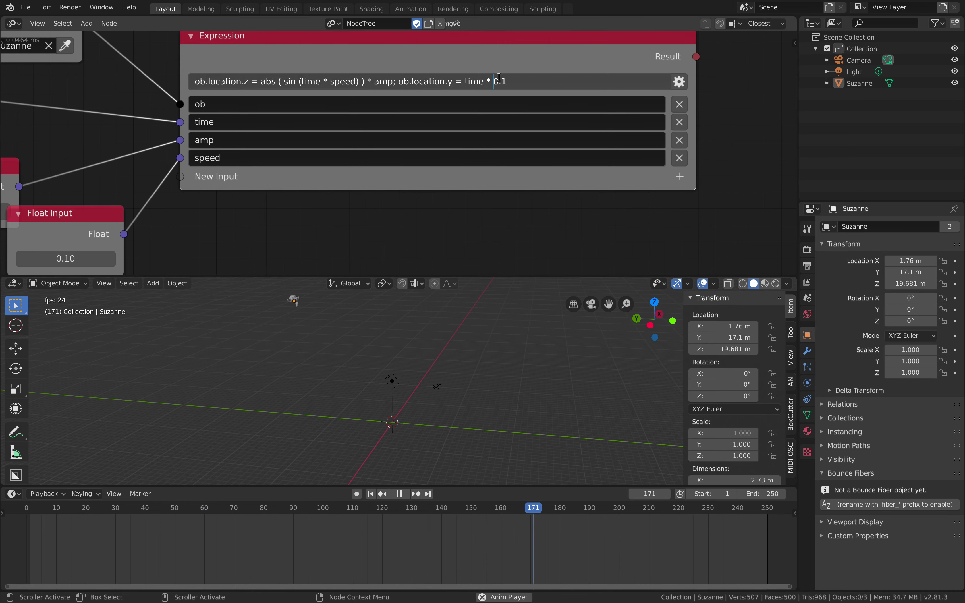
pyautogui.write('-')
pyautogui.press('Return')
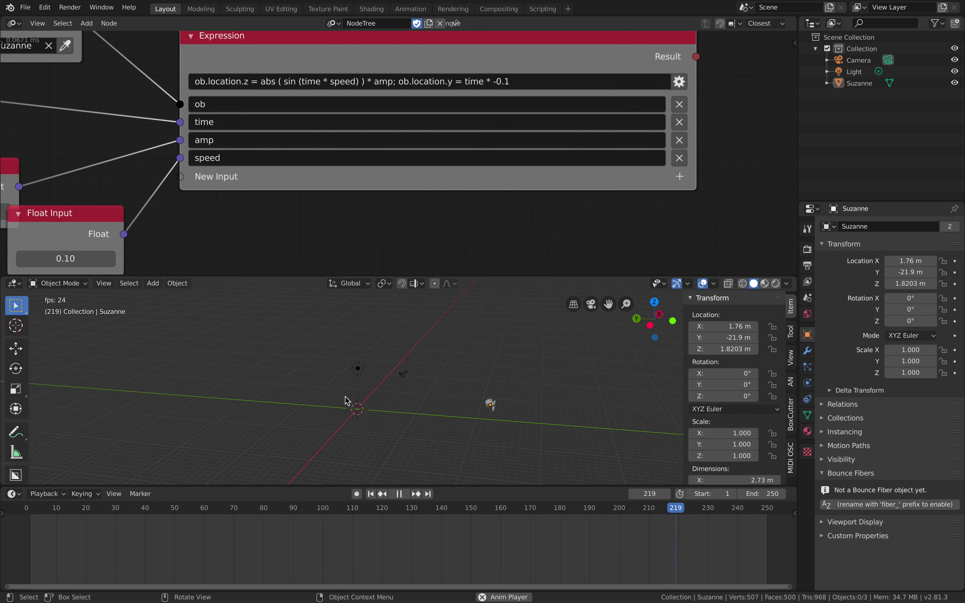
pyautogui.moveTo(416, 373); pyautogui.dragTo(433, 375, button='middle')
pyautogui.scroll(1, 433, 376)
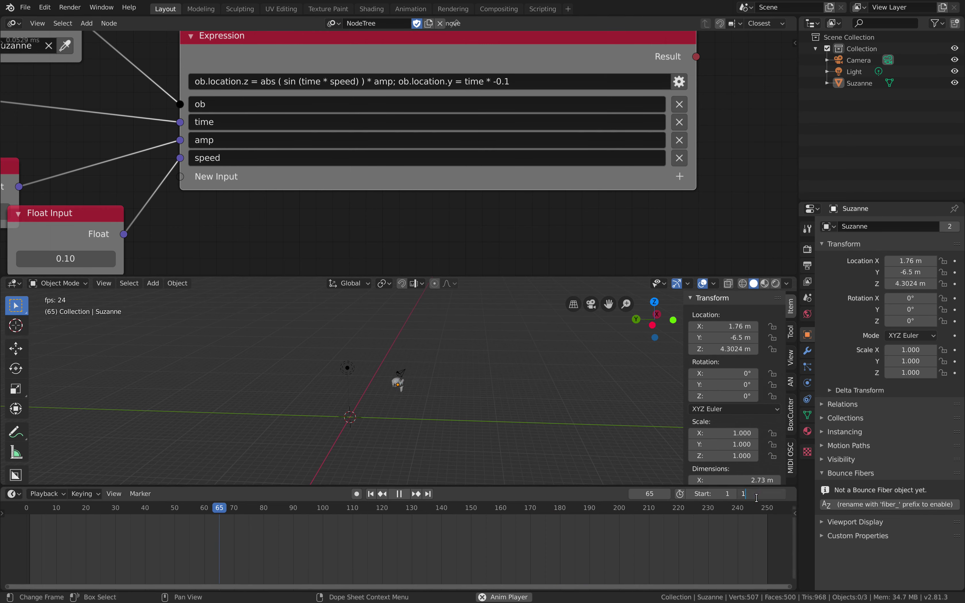
# Step: Set the animation's end frame to 1000
pyautogui.write('1000')
pyautogui.press('Return')
pyautogui.keyDown('shift'); pyautogui.moveTo(457, 407); pyautogui.dragTo(402, 410, button='middle'); pyautogui.keyUp('shift')
pyautogui.moveTo(480, 554); pyautogui.dragTo(427, 523, button='middle')
pyautogui.scroll(-2, 422, 437)
pyautogui.moveTo(393, 415); pyautogui.dragTo(433, 411, button='middle')
pyautogui.moveTo(464, 530); pyautogui.dragTo(612, 523, button='middle')
pyautogui.moveTo(471, 415); pyautogui.dragTo(396, 376, button='middle')
# Step: Move the Object Input node slightly closer to the Expression node and save the file
pyautogui.scroll(-4, 298, 169)
pyautogui.moveTo(297, 169); pyautogui.dragTo(343, 182, button='middle')
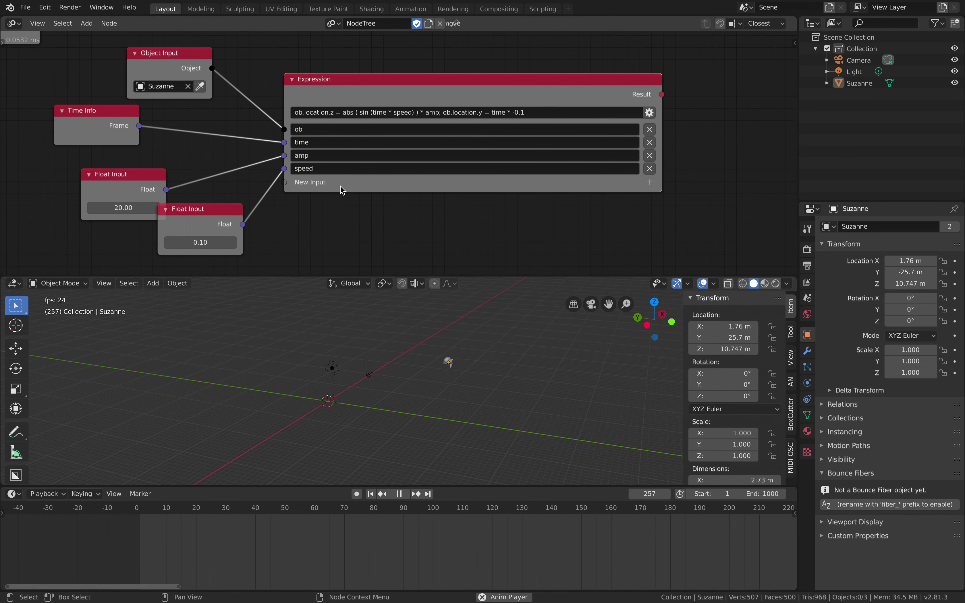
pyautogui.moveTo(184, 57); pyautogui.dragTo(214, 65)
pyautogui.scroll(1, 321, 132)
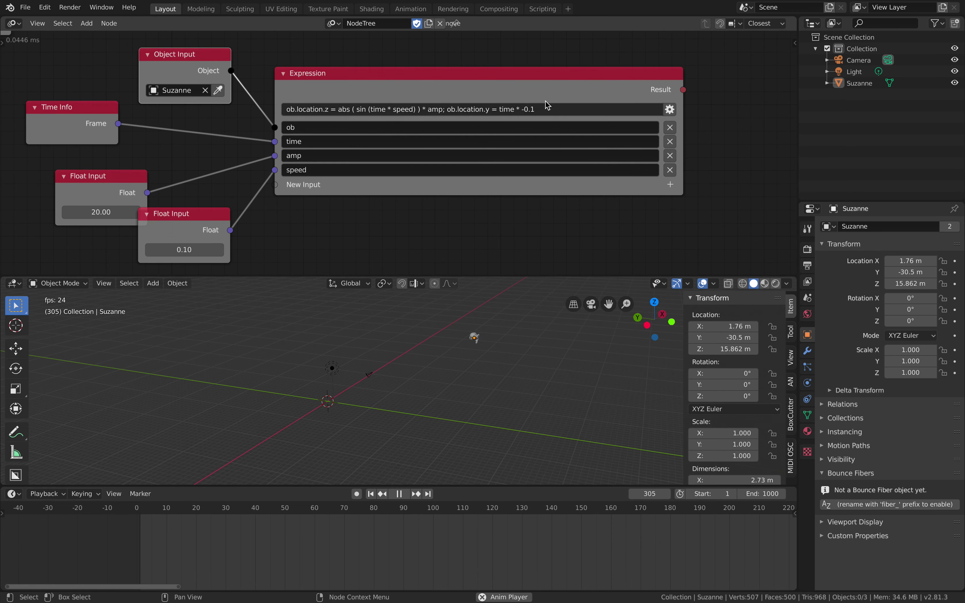
pyautogui.scroll(1, 491, 107)
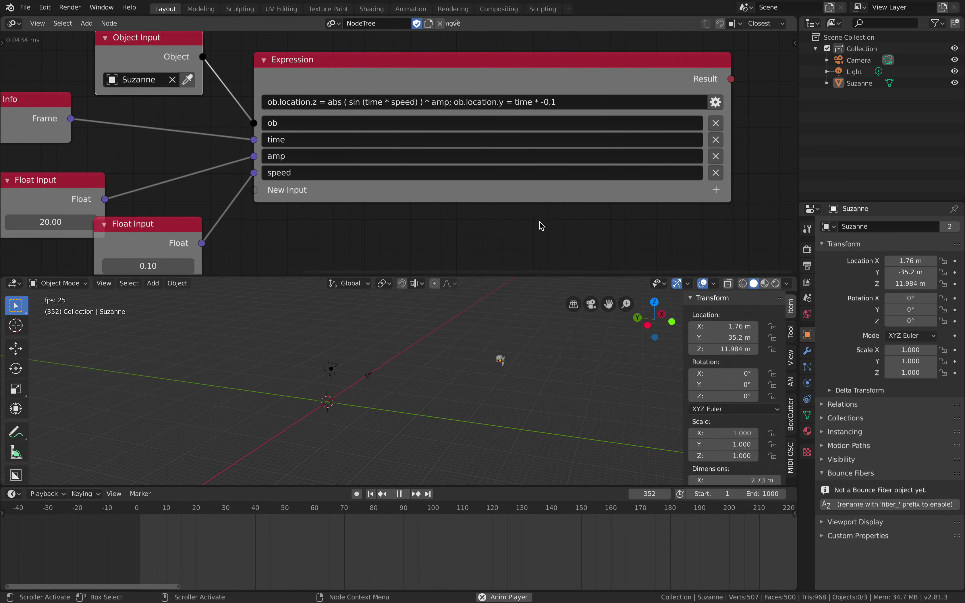
pyautogui.keyDown('ctrl'); pyautogui.hscroll(1, 515, 228); pyautogui.keyUp('ctrl')
pyautogui.hotkey('ctrl', 's')
# Step: Replace time * -0.1 in the expression with the variable forwardPos
pyautogui.scroll(1, 514, 228)
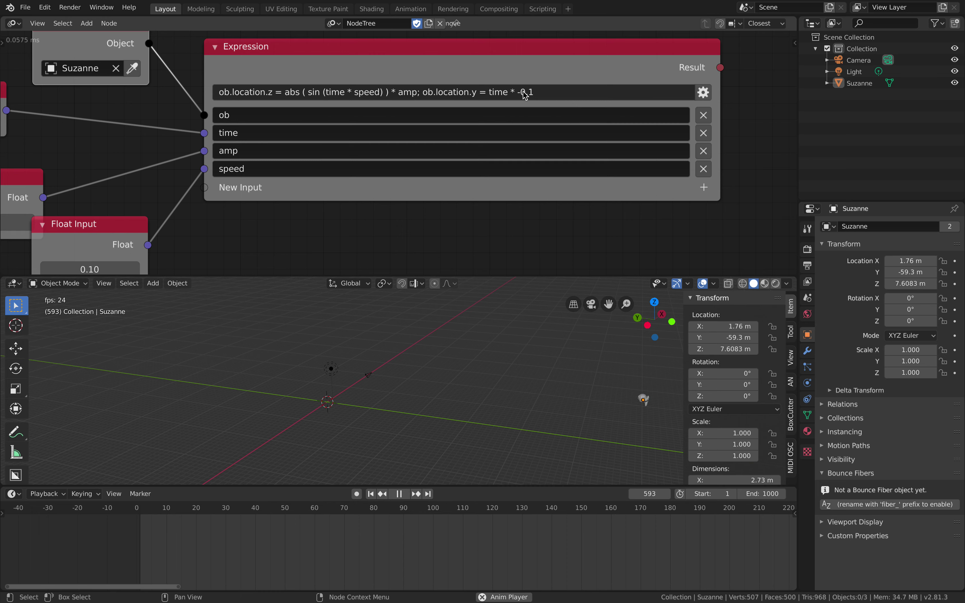
pyautogui.click(524, 96)
pyautogui.moveTo(517, 94); pyautogui.dragTo(552, 96)
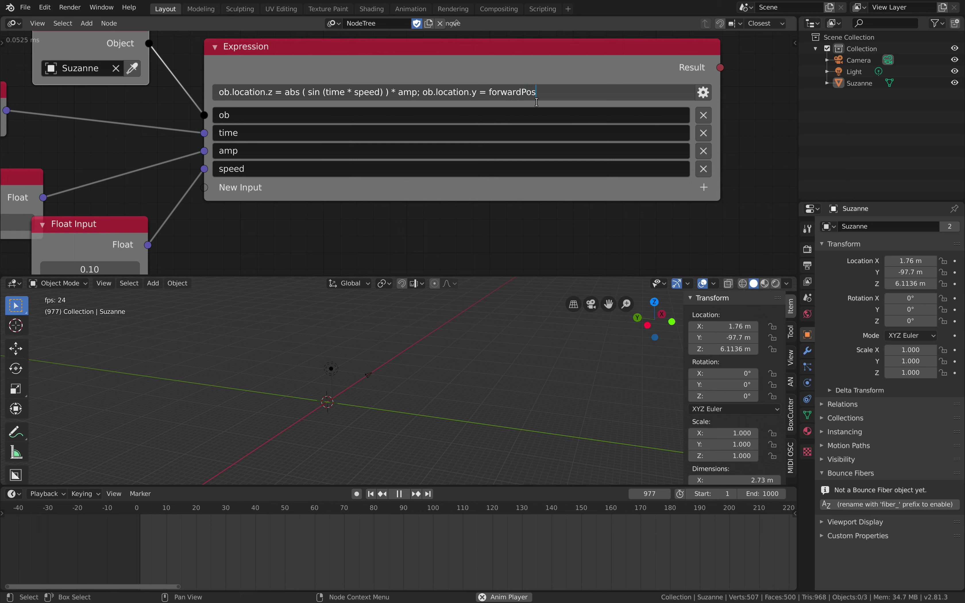
pyautogui.press('Return')
# Step: Copy the name forwardPos from the expression and add a Float input with that name to the Expression node
pyautogui.click(534, 92)
pyautogui.moveTo(488, 93); pyautogui.dragTo(538, 93)
pyautogui.hotkey('ctrl', 'c')
pyautogui.click(549, 243)
pyautogui.moveTo(555, 228); pyautogui.dragTo(574, 194, button='middle')
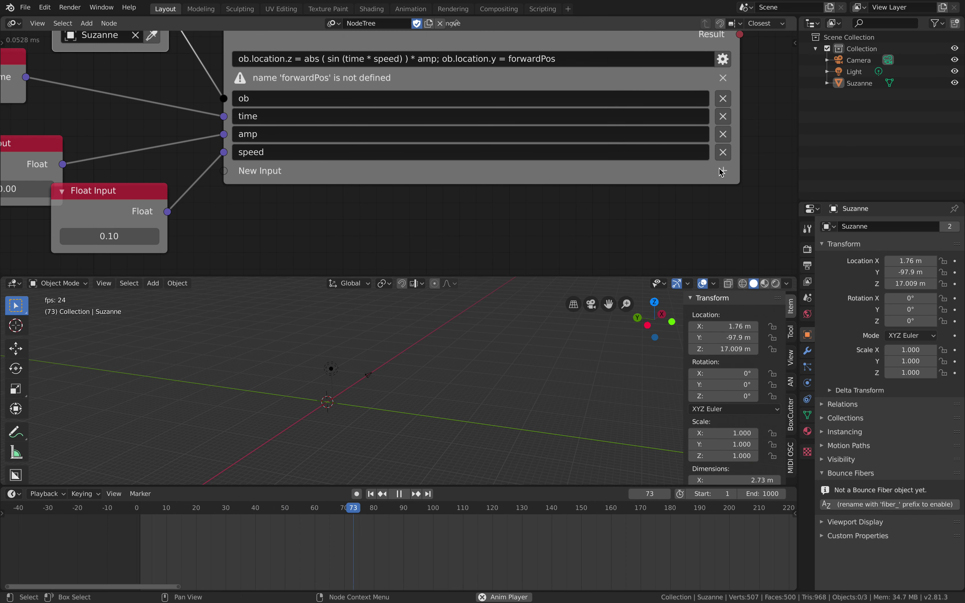
pyautogui.click(723, 171)
pyautogui.write('flo')
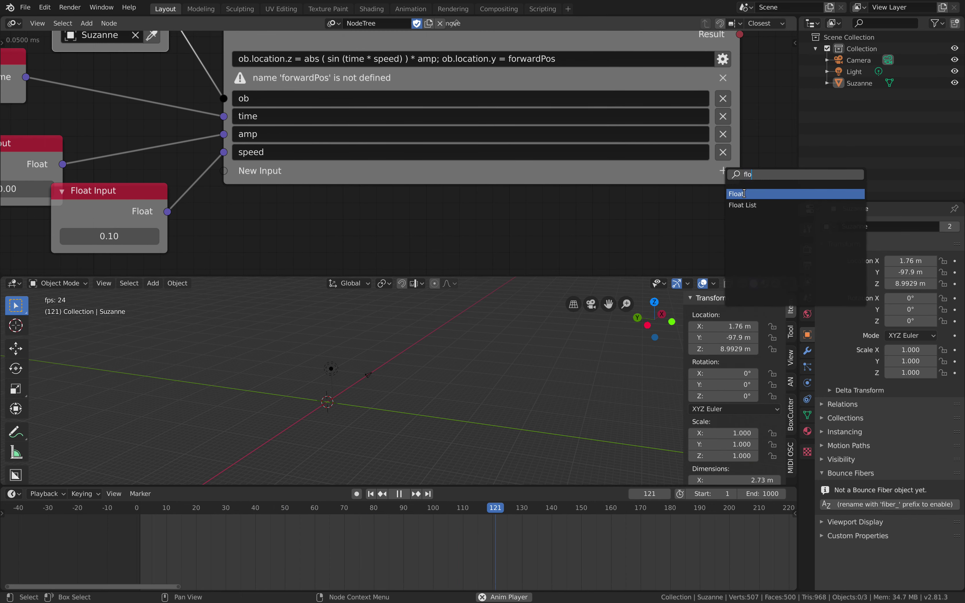
pyautogui.click(744, 193)
pyautogui.click(357, 171)
pyautogui.hotkey('ctrl', 'v')
pyautogui.press('Return')
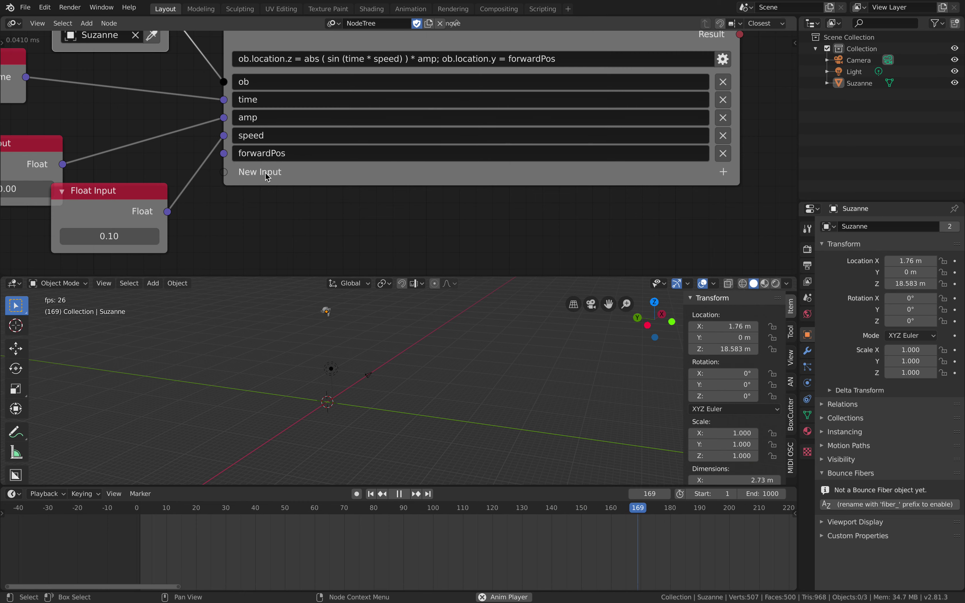
# Step: Reposition the 0.10 Float Input node, duplicate it below and connect the copy to the forwardPos input
pyautogui.moveTo(157, 196); pyautogui.dragTo(109, 203)
pyautogui.moveTo(171, 196); pyautogui.dragTo(229, 166, button='middle')
pyautogui.hotkey('shift', 'd')
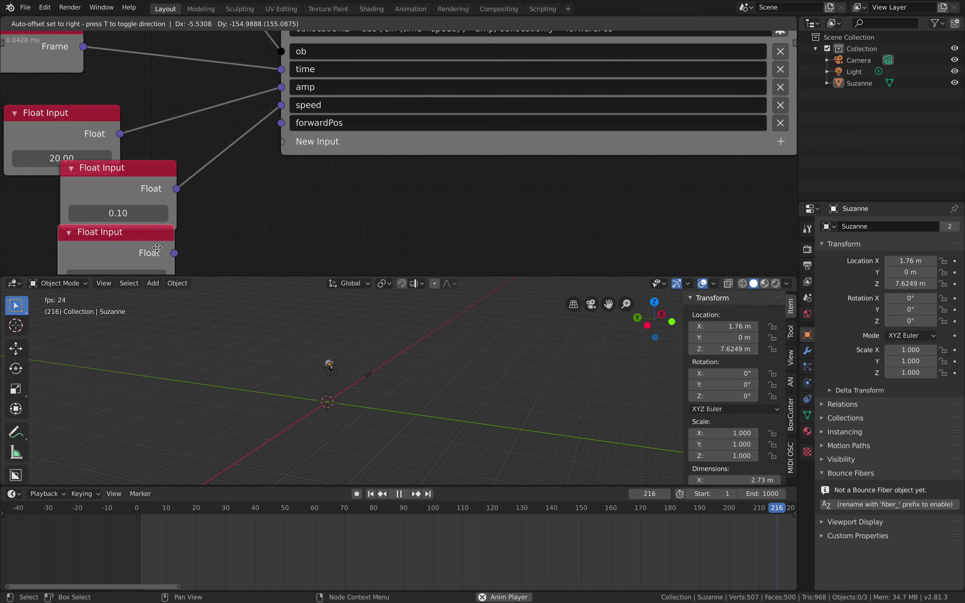
pyautogui.click(157, 250)
pyautogui.moveTo(228, 255); pyautogui.dragTo(225, 231, button='middle')
pyautogui.moveTo(171, 233); pyautogui.dragTo(278, 101)
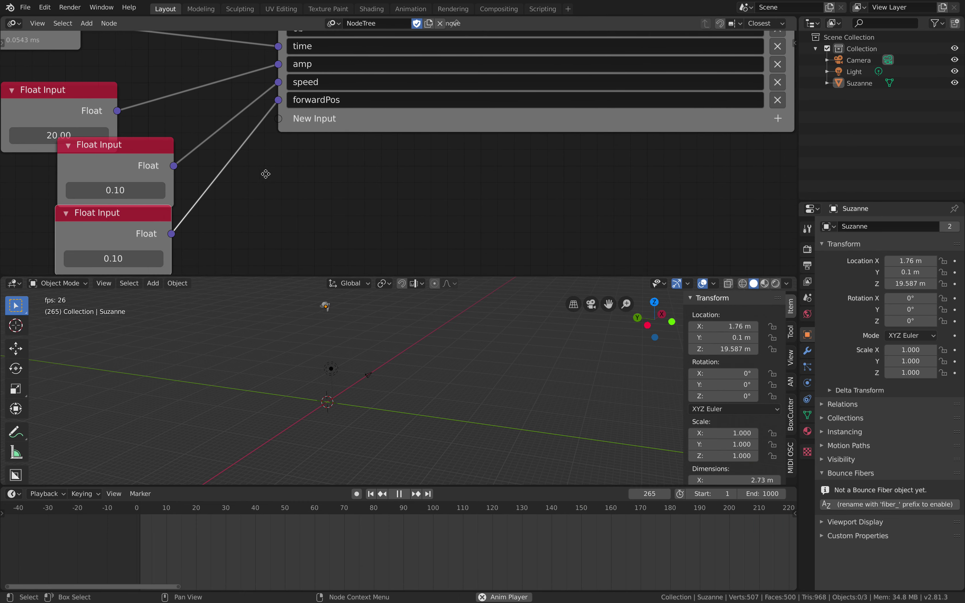
# Step: Try different positive and negative values for the forwardPos Float Input, ending at -10.16
pyautogui.moveTo(265, 177); pyautogui.dragTo(277, 179, button='middle')
pyautogui.moveTo(157, 262); pyautogui.dragTo(267, 262)
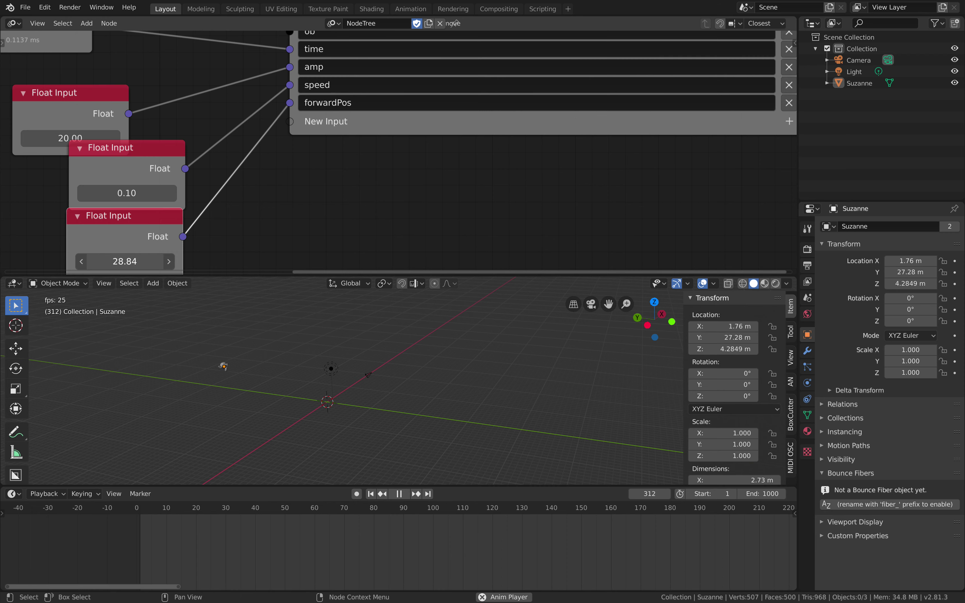
pyautogui.moveTo(136, 261); pyautogui.dragTo(106, 262)
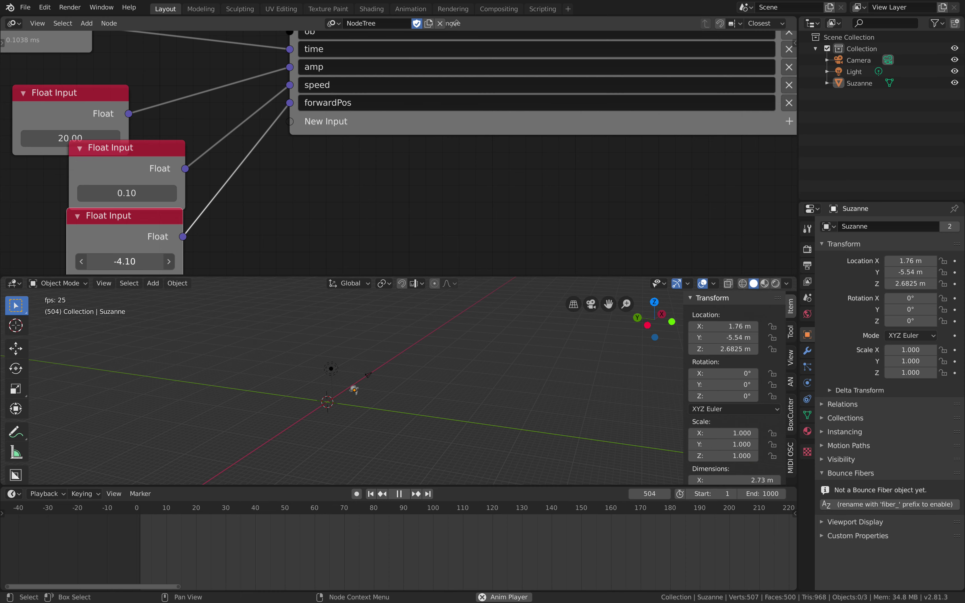
pyautogui.moveTo(125, 261); pyautogui.dragTo(132, 261)
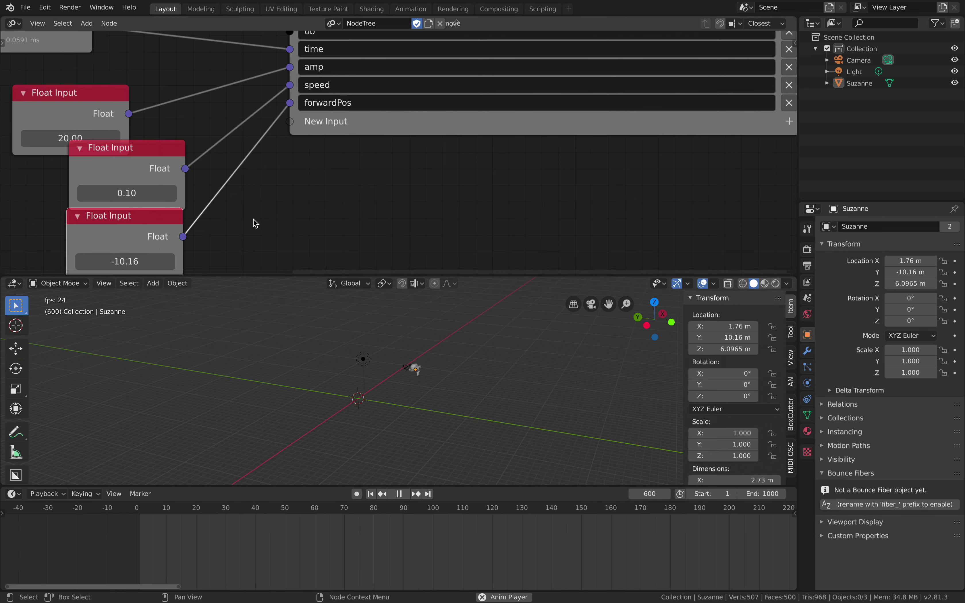
# Step: Rearrange the 20.00, 0.10 and -10.16 Float Input nodes so they are spaced apart without overlapping
pyautogui.scroll(-2, 275, 207)
pyautogui.moveTo(171, 148); pyautogui.dragTo(138, 149)
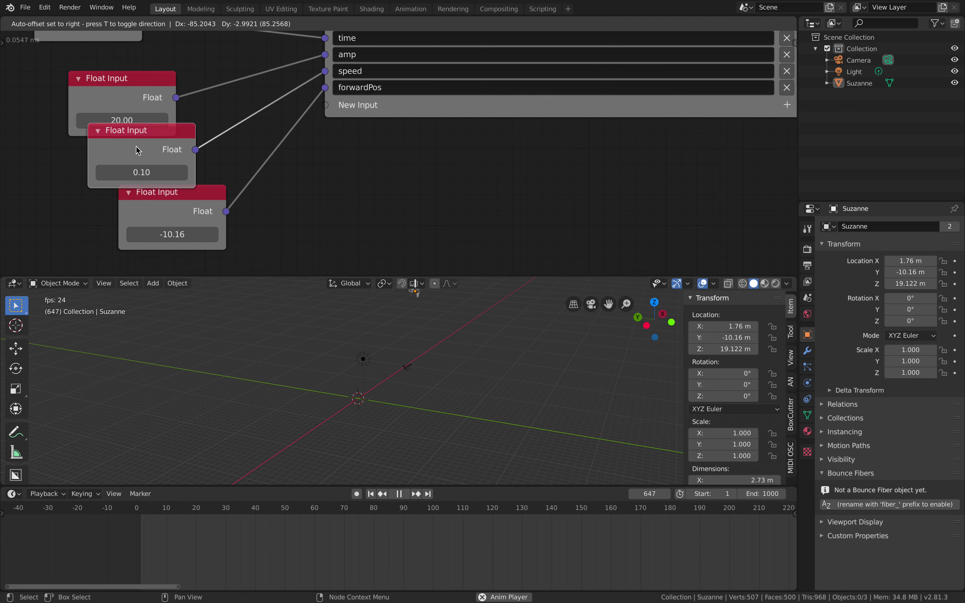
pyautogui.moveTo(167, 163); pyautogui.dragTo(203, 168, button='middle')
pyautogui.scroll(-1, 215, 180)
pyautogui.moveTo(246, 200); pyautogui.dragTo(286, 206)
pyautogui.moveTo(359, 183); pyautogui.dragTo(366, 187, button='middle')
pyautogui.moveTo(509, 163); pyautogui.dragTo(379, 234, button='middle')
pyautogui.scroll(2, 558, 117)
pyautogui.scroll(-2, 310, 157)
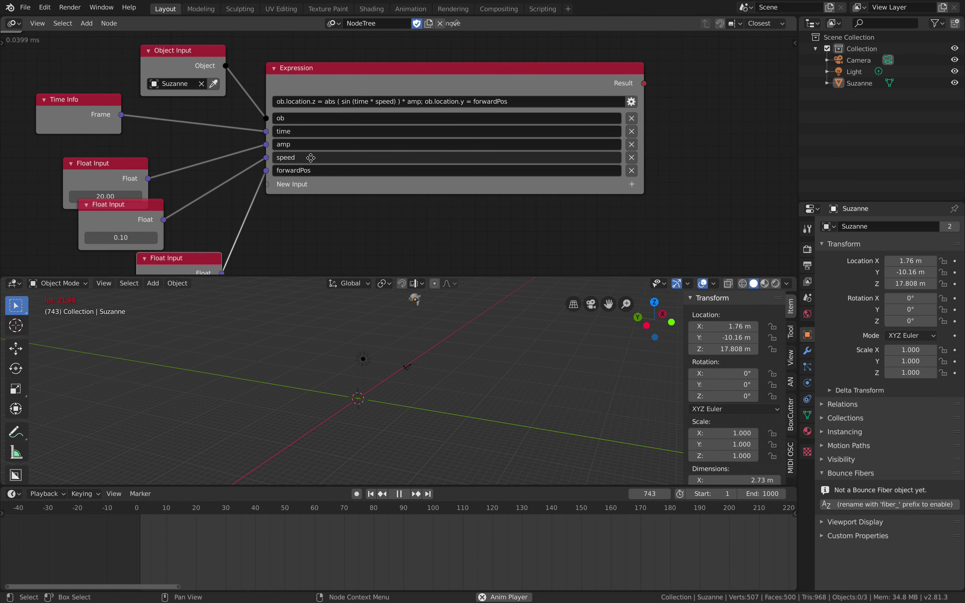
pyautogui.moveTo(194, 175); pyautogui.dragTo(325, 128, button='middle')
pyautogui.moveTo(249, 118); pyautogui.dragTo(257, 98)
pyautogui.moveTo(252, 159); pyautogui.dragTo(239, 155)
pyautogui.moveTo(239, 155); pyautogui.dragTo(278, 133, button='middle')
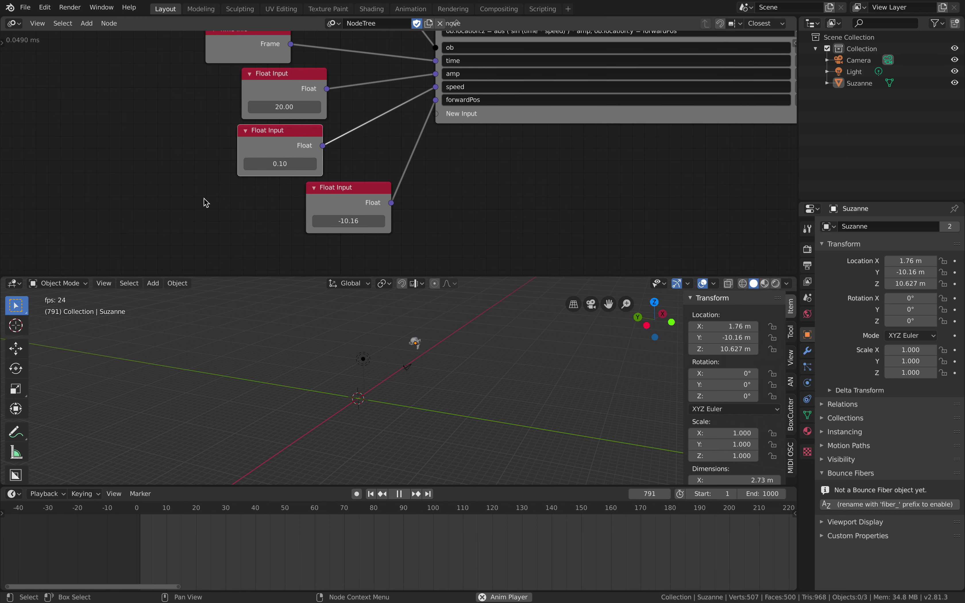
pyautogui.hotkey('ctrl', 'a')
pyautogui.write('wig')
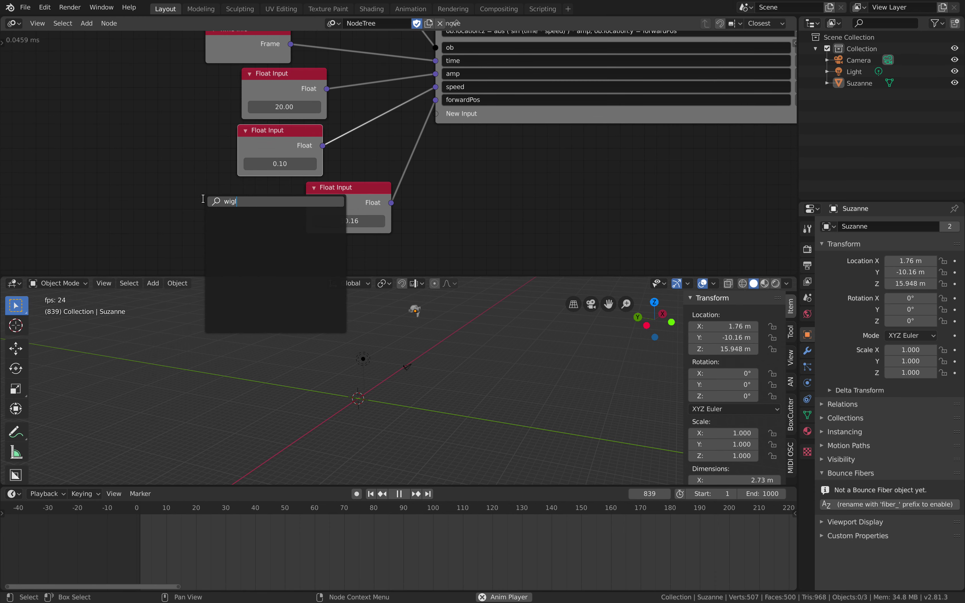
pyautogui.press('Down')
pyautogui.press('Down')
pyautogui.press('Down')
pyautogui.press('Return')
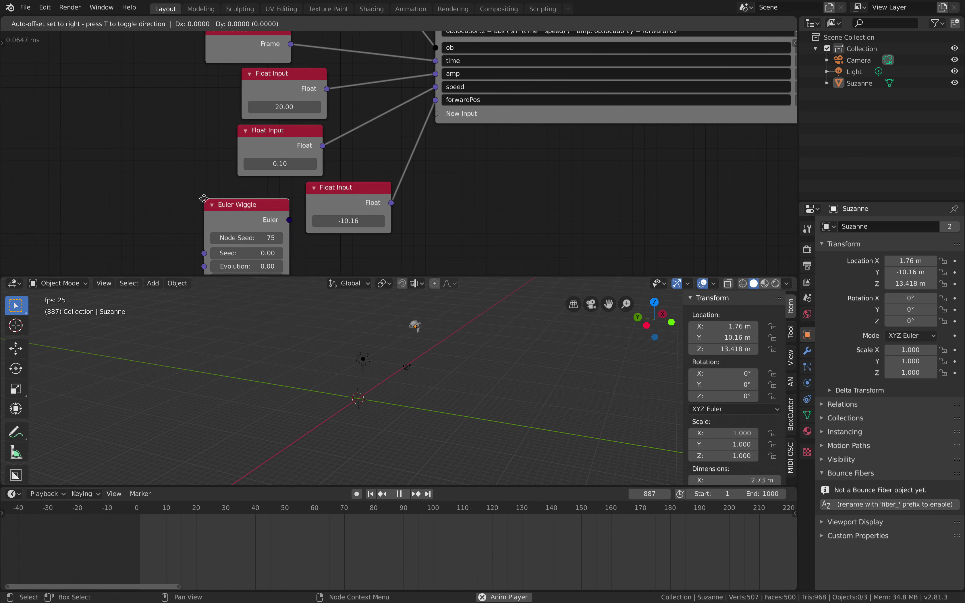
pyautogui.click(203, 198)
# Step: Add a Number Wiggle node below the Float Inputs and connect its Number output to the Expression node's forwardPos input
pyautogui.hotkey('shift', 'a')
pyautogui.click(194, 206)
pyautogui.write('number wi')
pyautogui.press('Return')
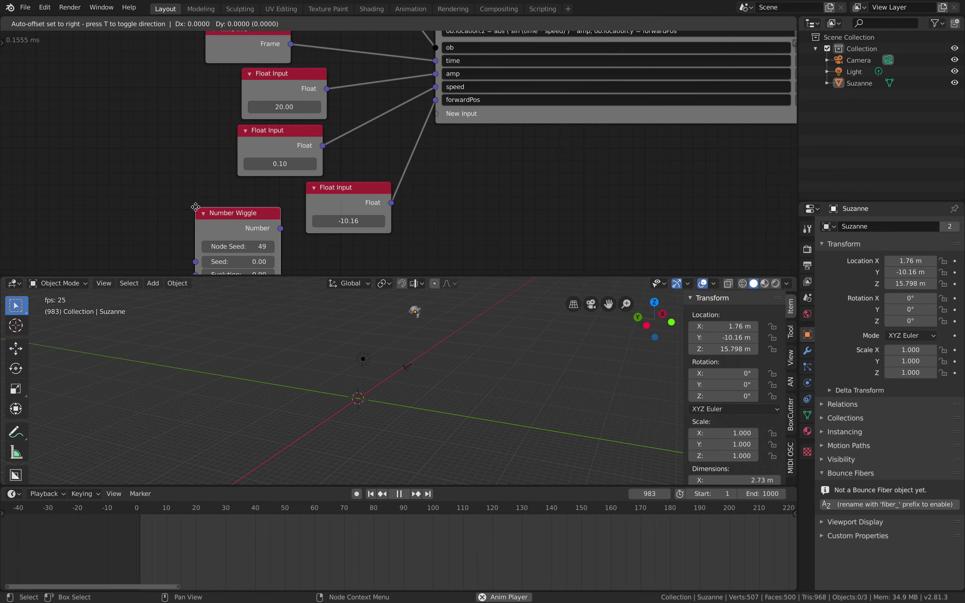
pyautogui.click(221, 191)
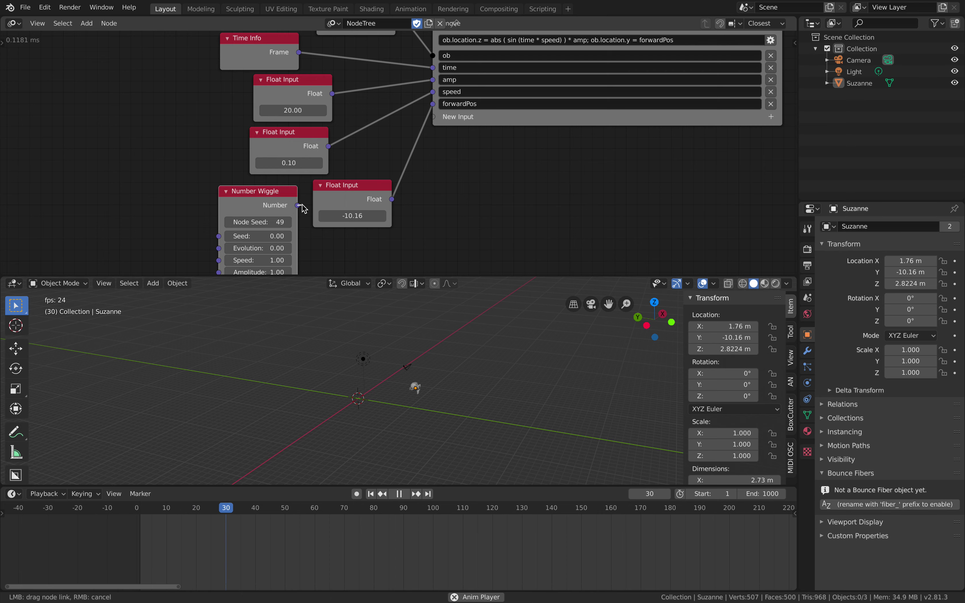
pyautogui.moveTo(297, 205); pyautogui.dragTo(435, 104)
pyautogui.scroll(-1, 454, 180)
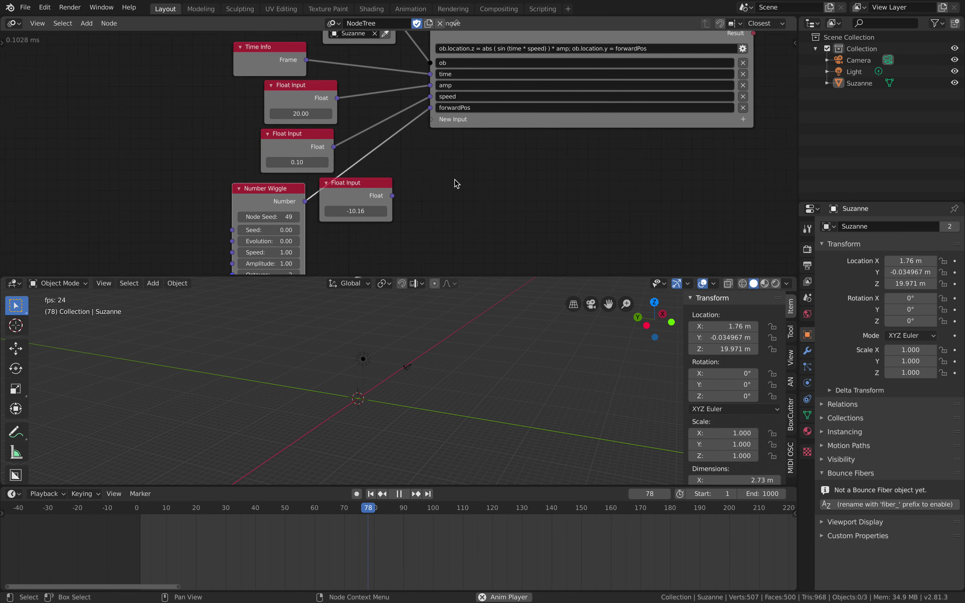
# Step: Move the disconnected Float Input and the Time Info node apart, and connect Time Info's Frame output to Number Wiggle's Evolution input
pyautogui.moveTo(455, 179); pyautogui.dragTo(484, 167, button='middle')
pyautogui.moveTo(394, 188); pyautogui.dragTo(461, 192)
pyautogui.moveTo(412, 150); pyautogui.dragTo(415, 179, button='middle')
pyautogui.moveTo(306, 82); pyautogui.dragTo(150, 94)
pyautogui.moveTo(184, 91); pyautogui.dragTo(181, 76, button='middle')
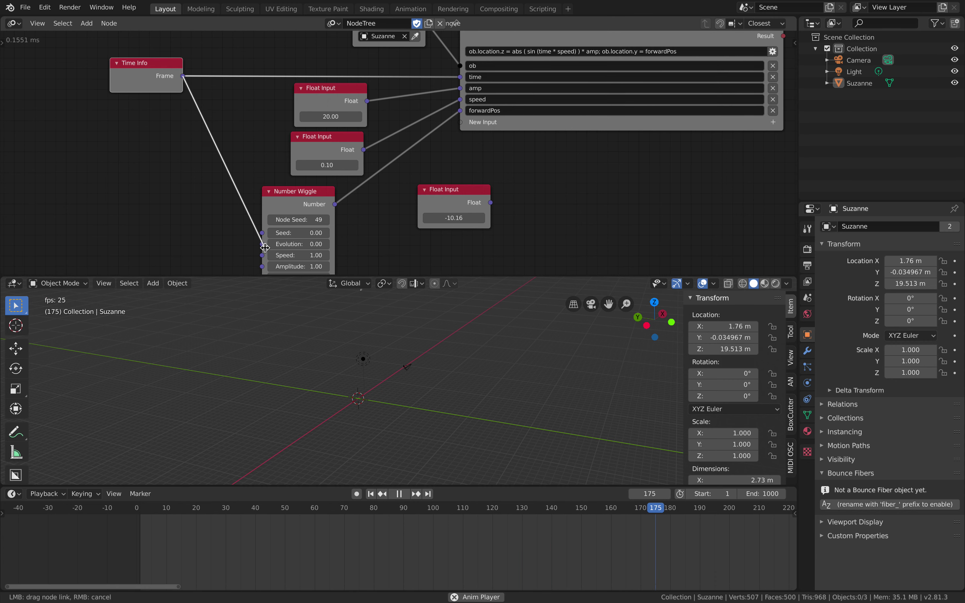
pyautogui.moveTo(262, 244); pyautogui.dragTo(183, 76)
pyautogui.scroll(1, 400, 385)
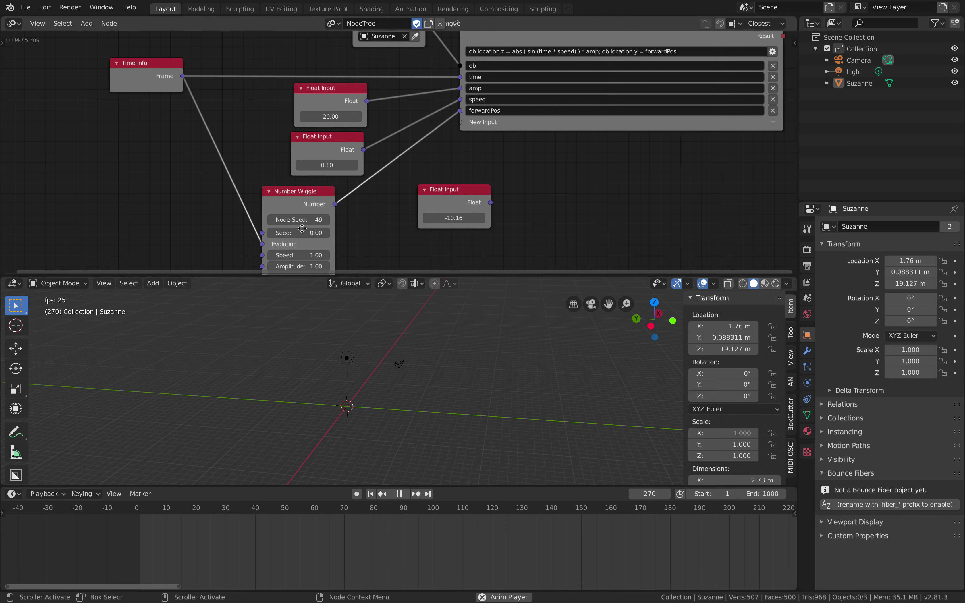
# Step: Set the Number Wiggle node's amplitude to 16.00 and watch Suzanne's motion in the 3D viewport
pyautogui.moveTo(296, 258); pyautogui.dragTo(292, 224, button='middle')
pyautogui.moveTo(294, 232)
pyautogui.mouseDown()
pyautogui.moveTo(359, 233)
pyautogui.moveTo(294, 232)
pyautogui.mouseUp()
pyautogui.keyDown('shift'); pyautogui.moveTo(442, 345); pyautogui.dragTo(451, 378, button='middle'); pyautogui.keyUp('shift')
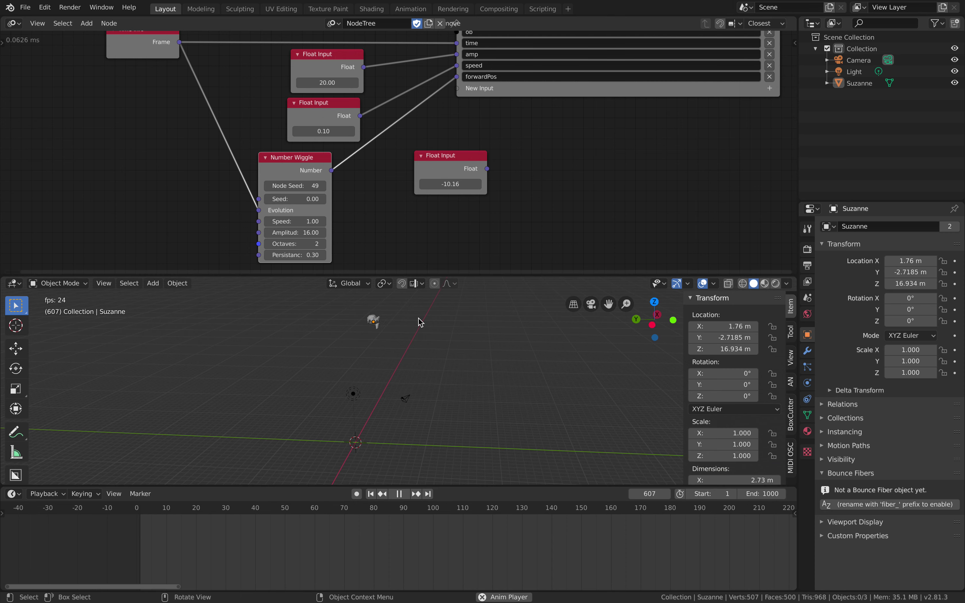
pyautogui.scroll(-2, 423, 417)
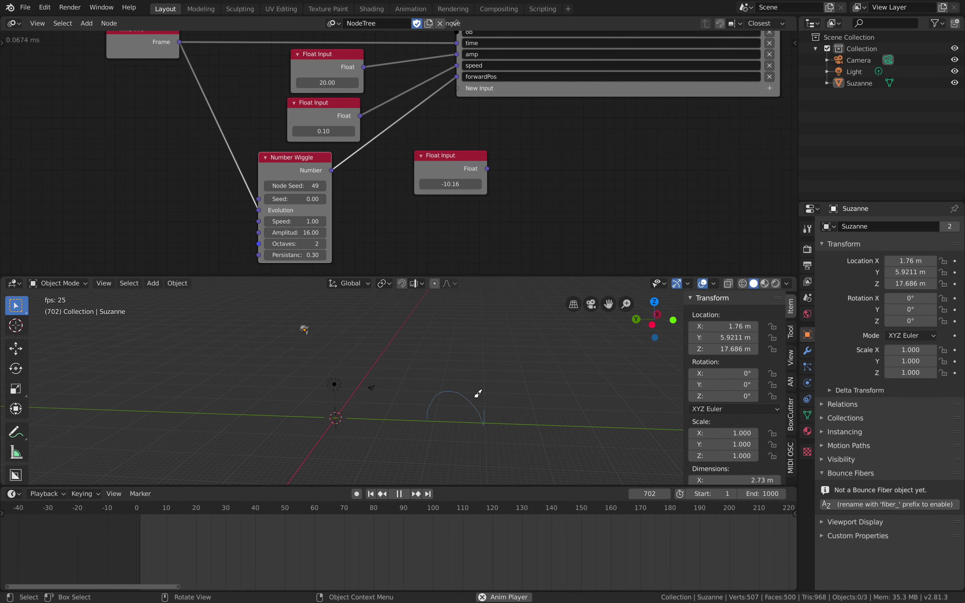
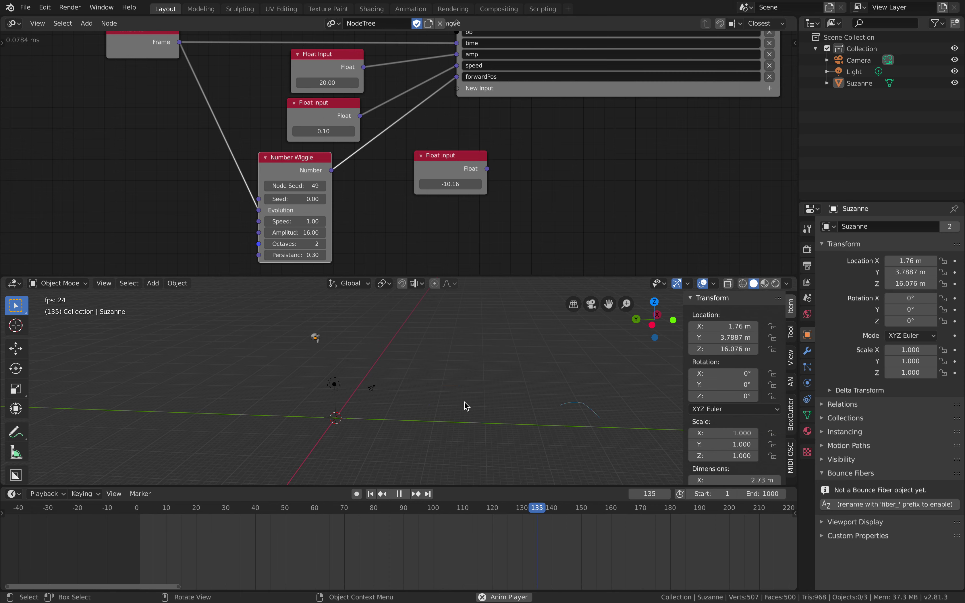
pyautogui.moveTo(465, 402); pyautogui.dragTo(461, 403, button='middle')
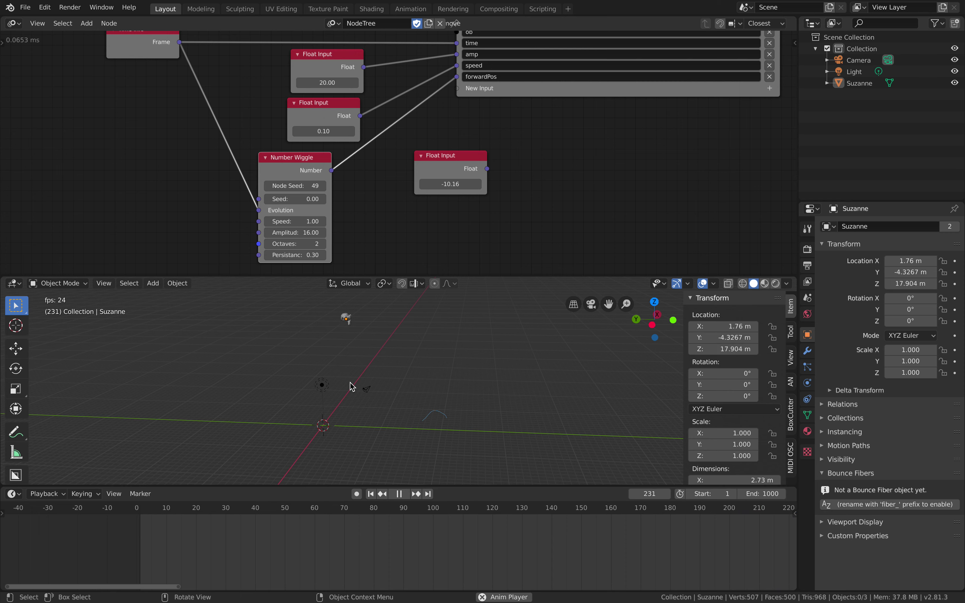
pyautogui.moveTo(324, 363); pyautogui.dragTo(316, 365, button='middle')
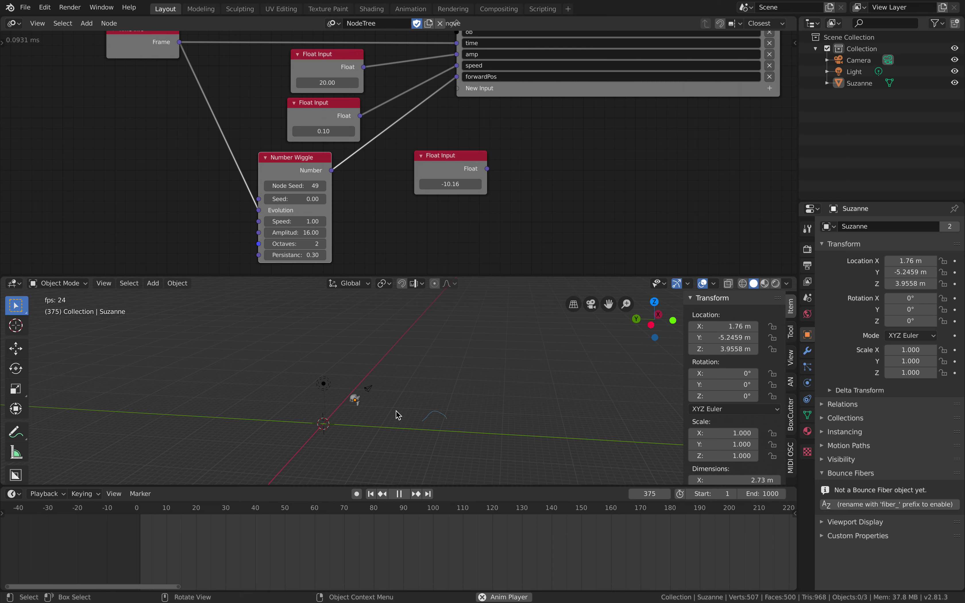
pyautogui.moveTo(395, 412); pyautogui.dragTo(405, 394, button='middle')
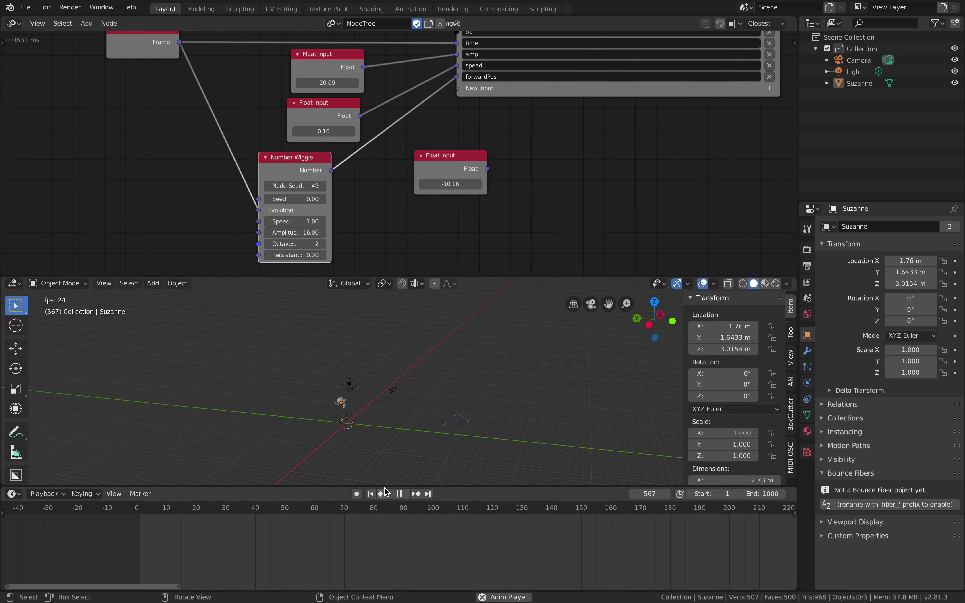
# Step: Save the current Blender file
pyautogui.moveTo(338, 403); pyautogui.dragTo(388, 427, button='middle')
pyautogui.scroll(-1, 490, 199)
pyautogui.scroll(-2, 490, 199)
pyautogui.hotkey('ctrl', 's')
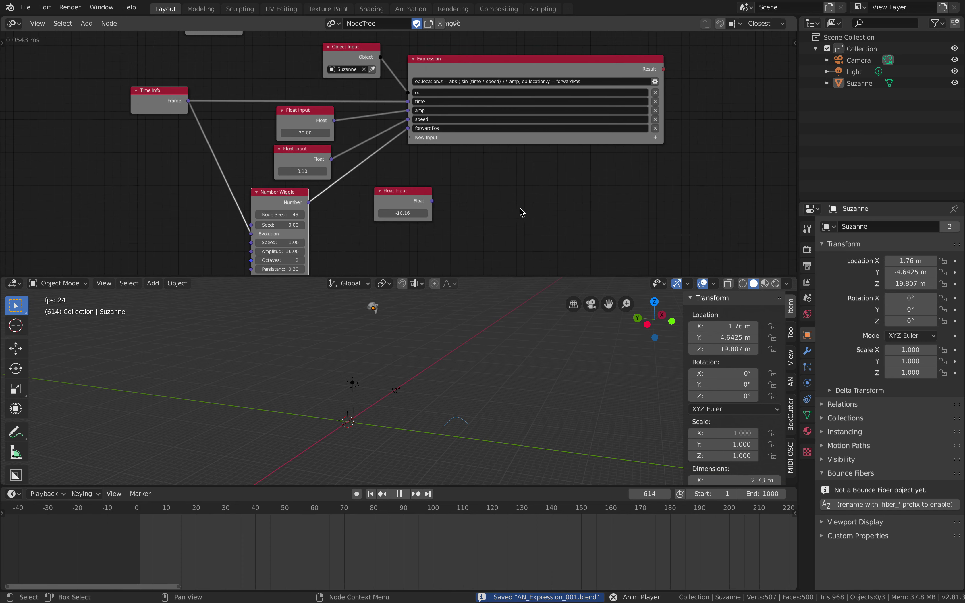
# Step: Delete the unused upper group of Time Info, Multiply, Sin and Cos Math, and Combine Vector nodes
pyautogui.moveTo(490, 206); pyautogui.dragTo(489, 246, button='middle')
pyautogui.moveTo(447, 70); pyautogui.dragTo(451, 157, button='middle')
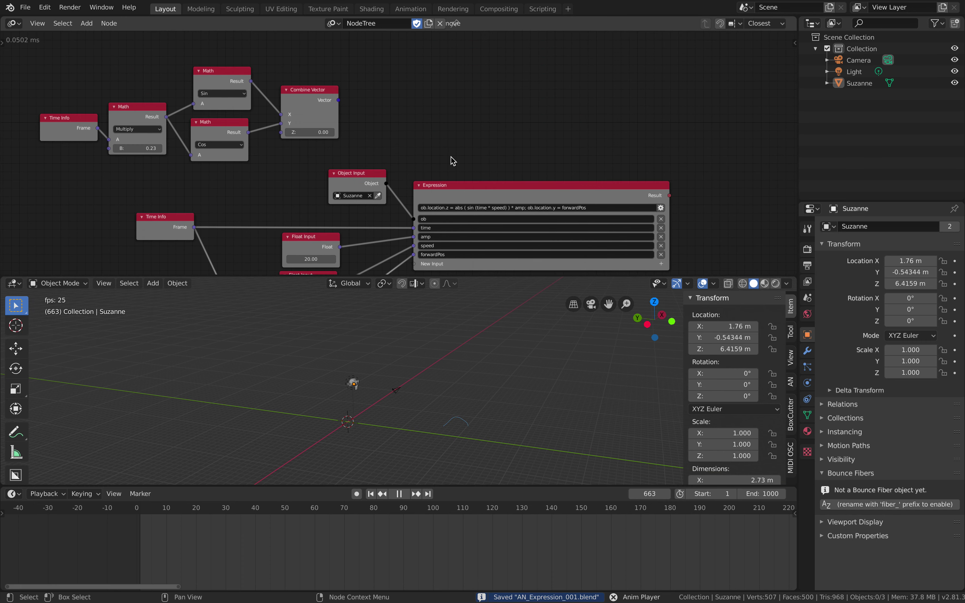
pyautogui.moveTo(523, 171); pyautogui.dragTo(517, 136, button='middle')
pyautogui.scroll(-2, 479, 114)
pyautogui.moveTo(253, 90); pyautogui.dragTo(326, 105, button='middle')
pyautogui.scroll(2, 327, 105)
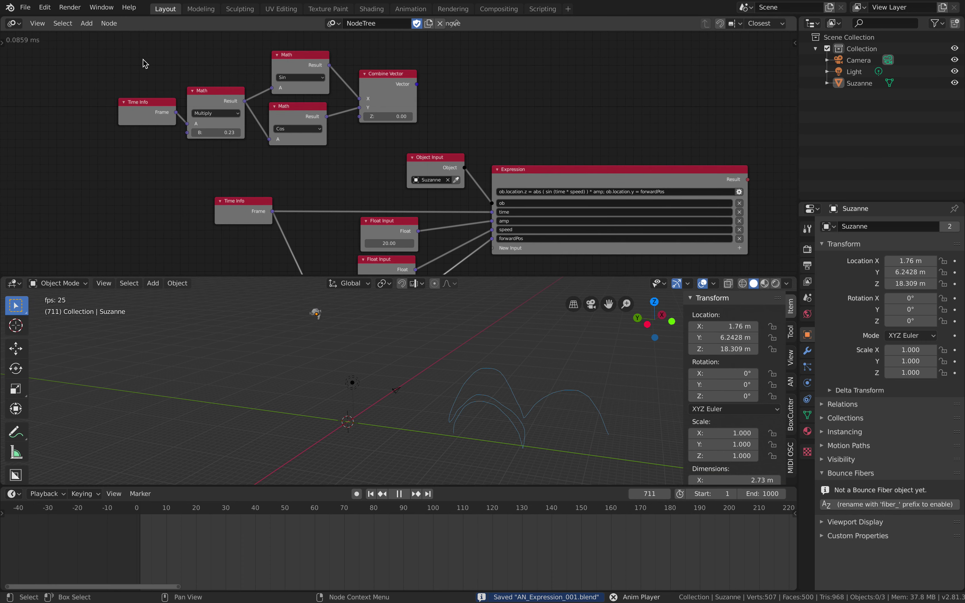
pyautogui.press('b')
pyautogui.moveTo(128, 59); pyautogui.dragTo(362, 135)
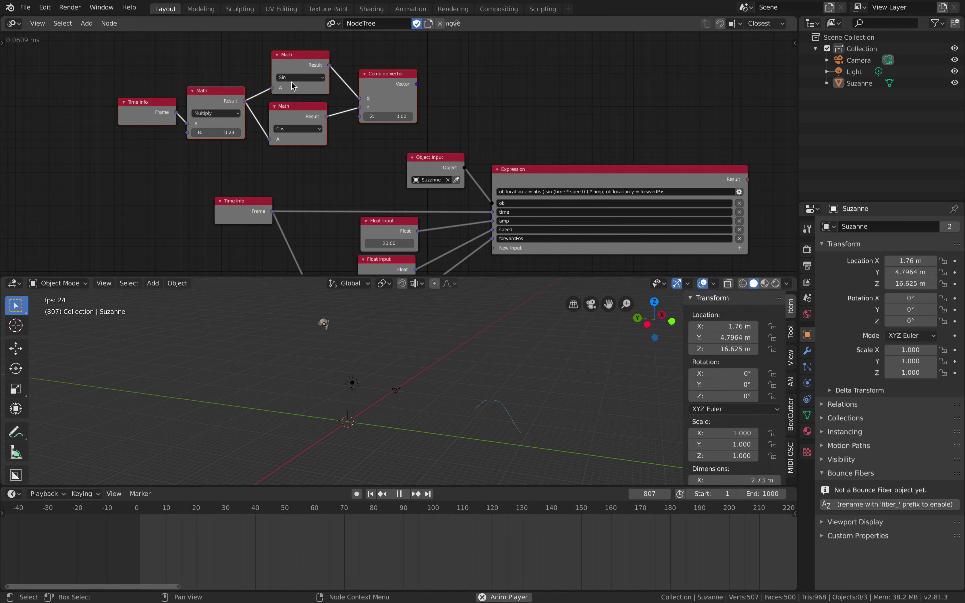
pyautogui.press('x')
pyautogui.press('Home')
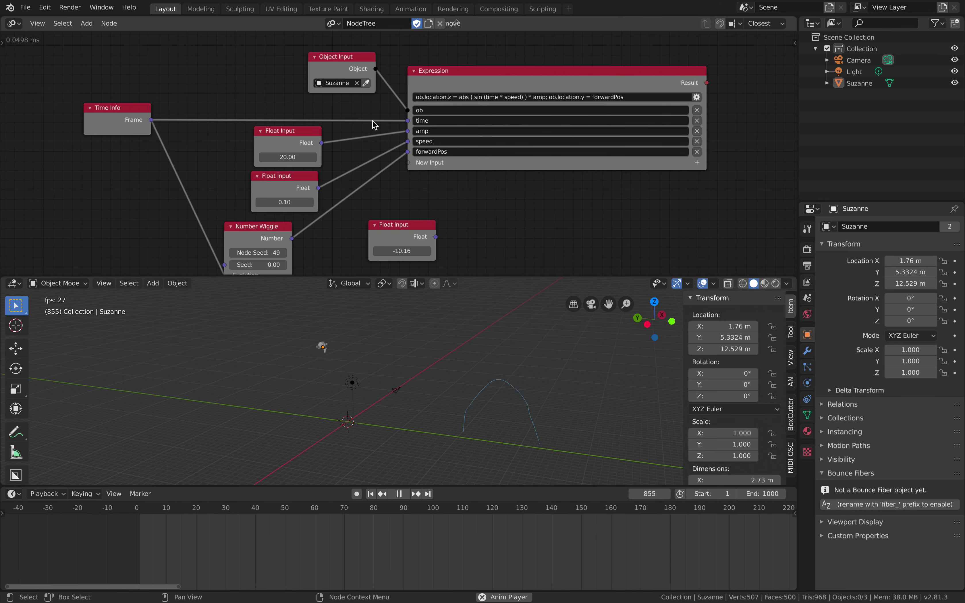
# Step: Move the disconnected -10.16 Float Input node further aside and save the file again
pyautogui.moveTo(429, 226); pyautogui.dragTo(464, 210)
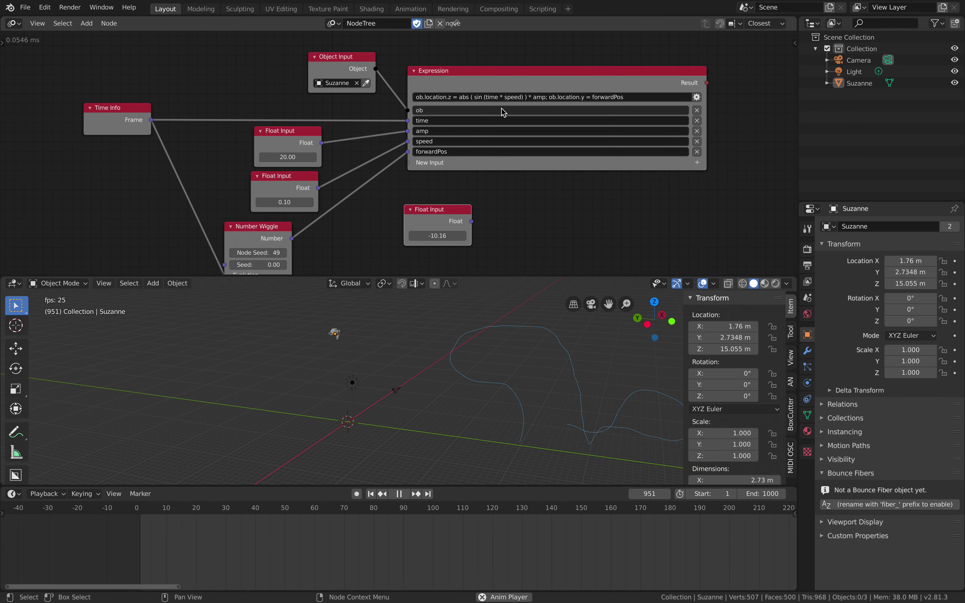
pyautogui.scroll(3, 501, 108)
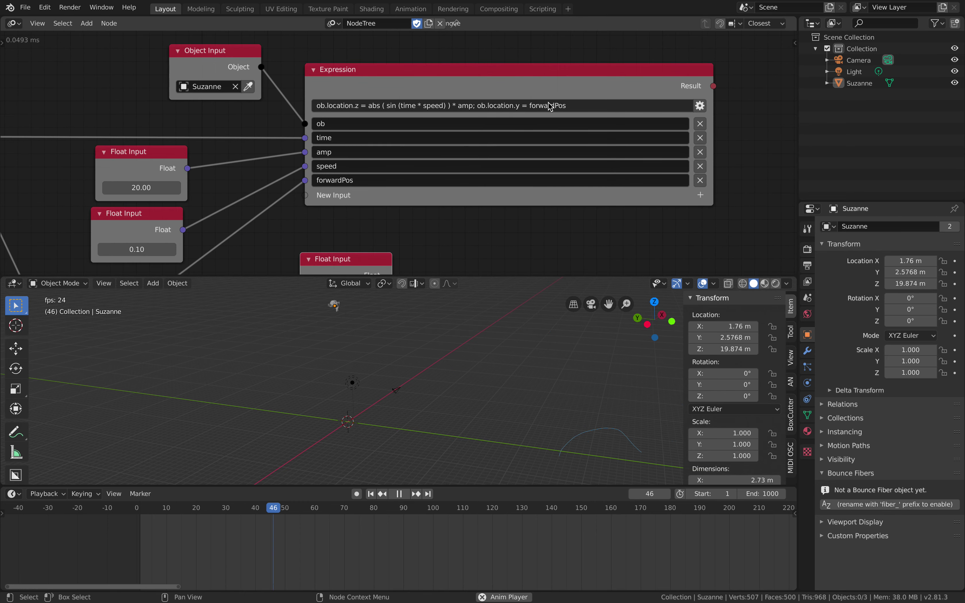
pyautogui.scroll(3, 428, 108)
pyautogui.moveTo(428, 108); pyautogui.dragTo(365, 124, button='middle')
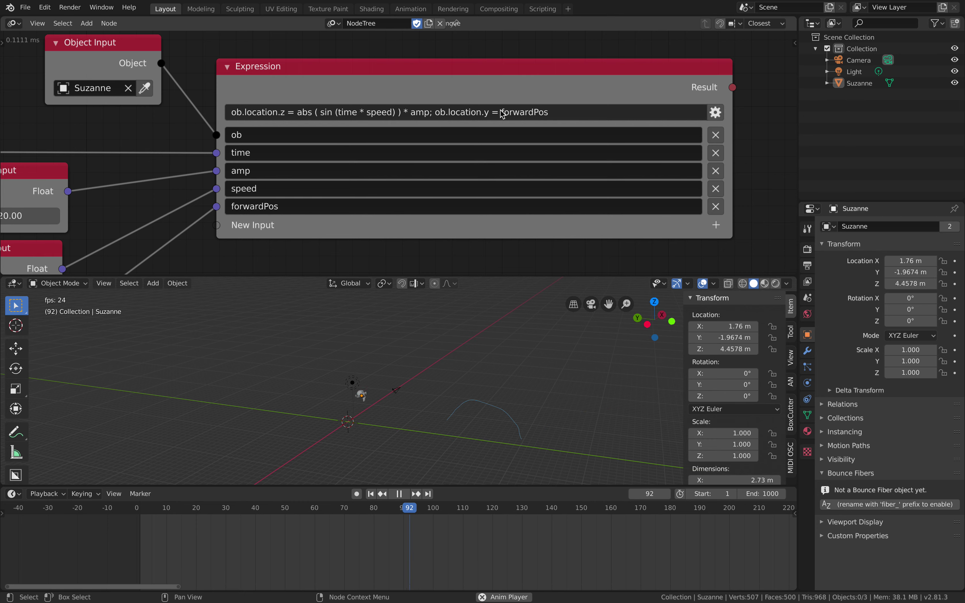
pyautogui.scroll(-1, 586, 156)
pyautogui.scroll(-2, 587, 160)
pyautogui.hotkey('ctrl', 's')
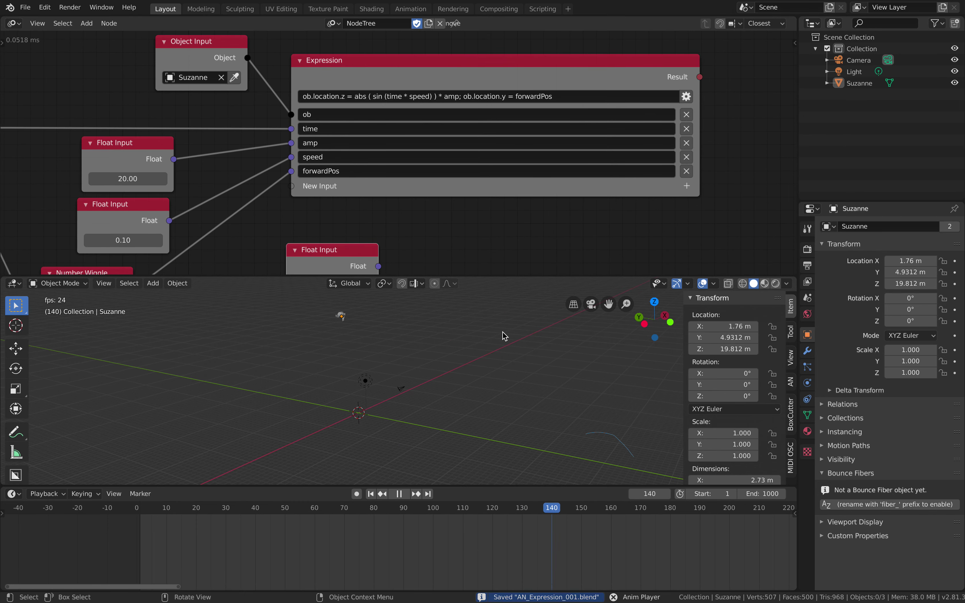
# Step: Open AN_pose_bone_002.blend from the Desktop folder and play its animation
pyautogui.click(30, 10)
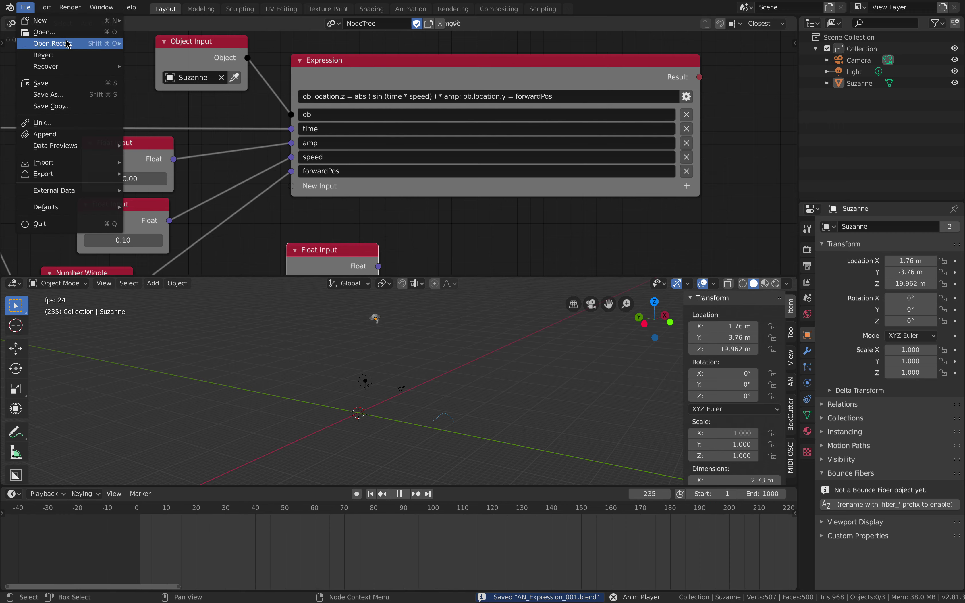
pyautogui.moveTo(69, 47)
pyautogui.click(44, 32)
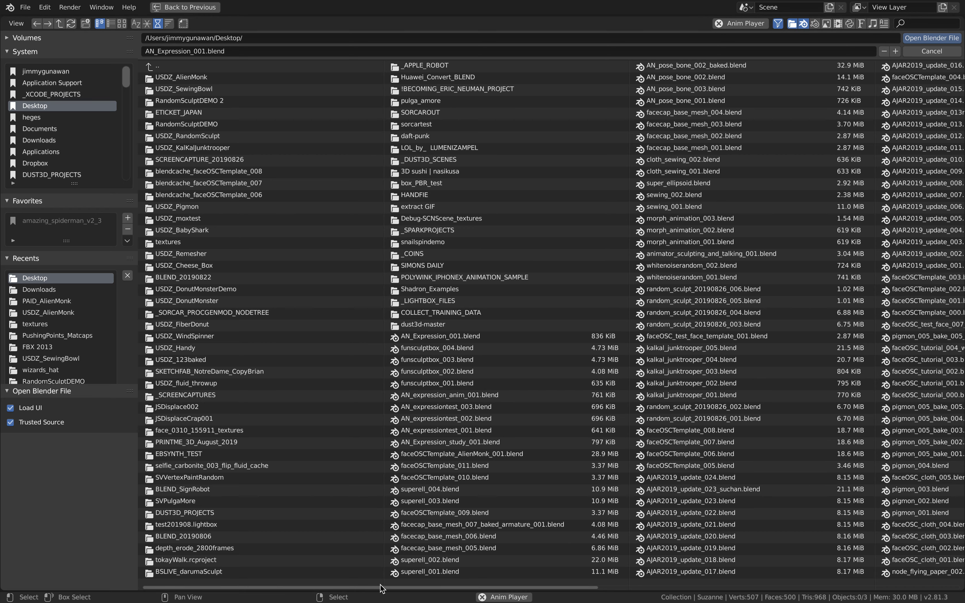
pyautogui.moveTo(381, 586); pyautogui.dragTo(515, 575)
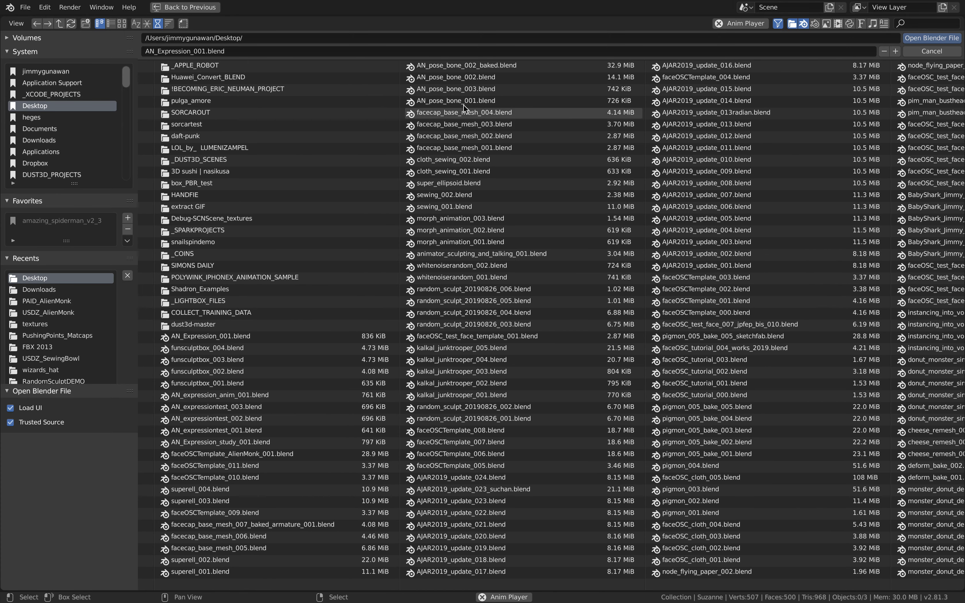
pyautogui.click(461, 80)
pyautogui.doubleClick(461, 80)
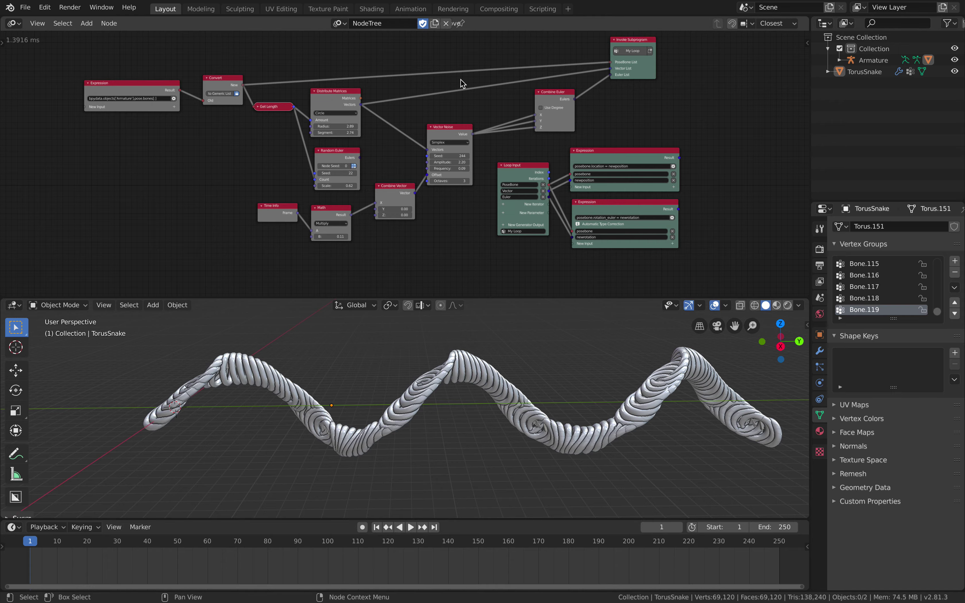
pyautogui.click(415, 526)
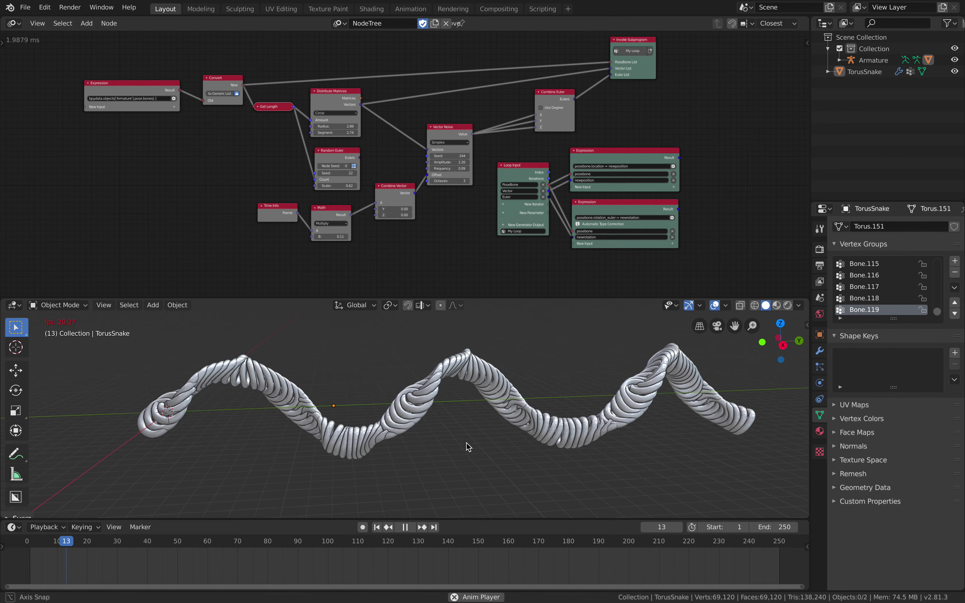
# Step: Examine the pose-bone expression in the Expression node that feeds the Convert node
pyautogui.moveTo(205, 119); pyautogui.dragTo(361, 141, button='middle')
pyautogui.scroll(4, 284, 136)
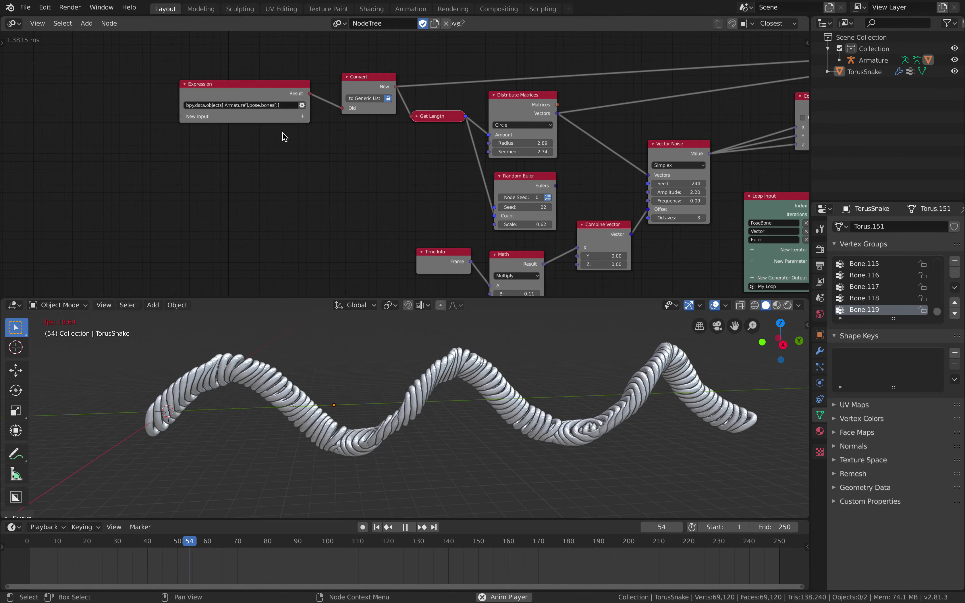
pyautogui.scroll(6, 401, 205)
pyautogui.moveTo(284, 136); pyautogui.dragTo(542, 185, button='middle')
pyautogui.scroll(2, 499, 161)
pyautogui.moveTo(476, 153); pyautogui.dragTo(450, 146)
pyautogui.scroll(5, 459, 165)
pyautogui.moveTo(462, 155); pyautogui.dragTo(459, 154, button='middle')
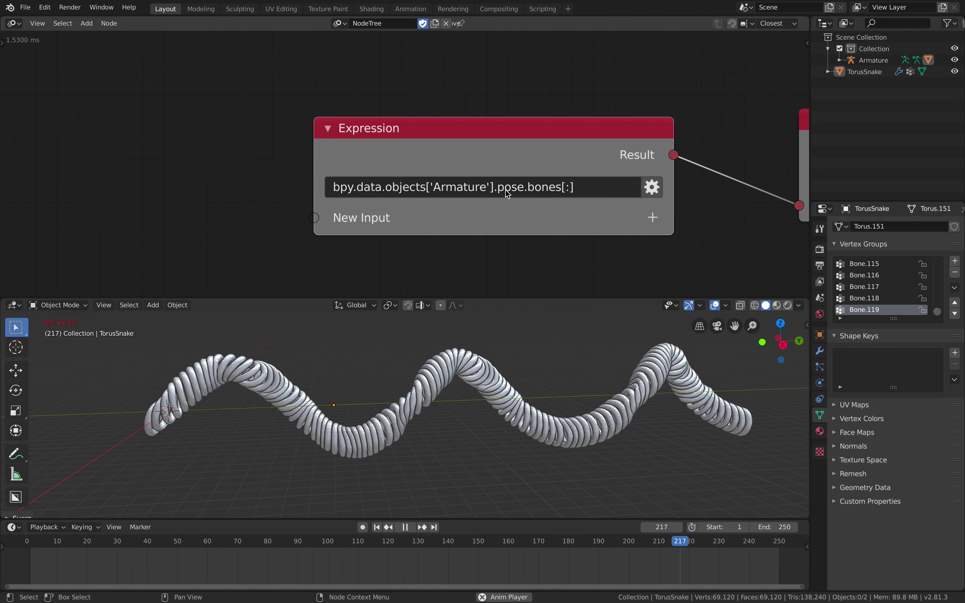
pyautogui.moveTo(572, 151); pyautogui.dragTo(493, 142, button='middle')
pyautogui.scroll(3, 493, 142)
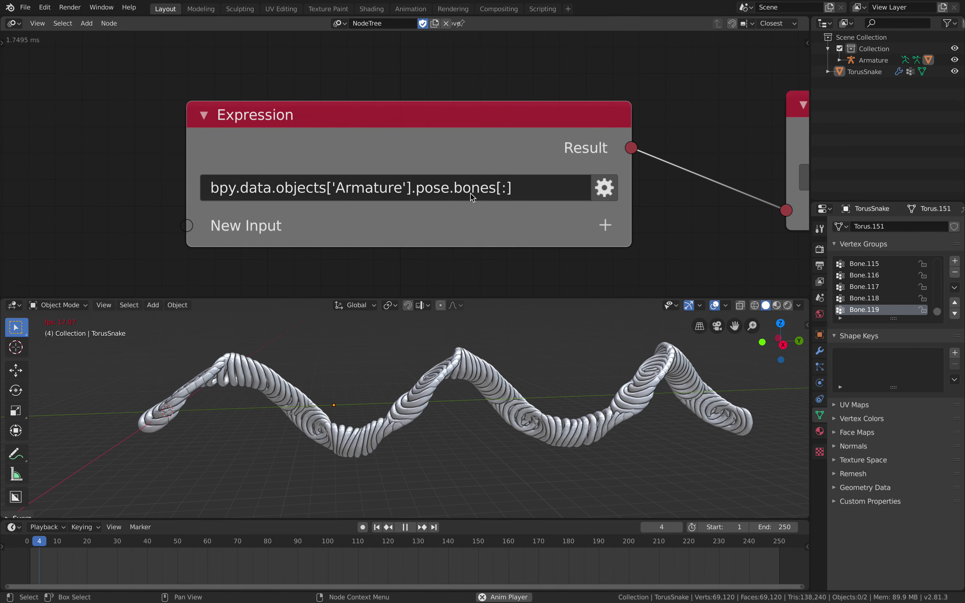
pyautogui.moveTo(565, 129); pyautogui.dragTo(487, 136, button='middle')
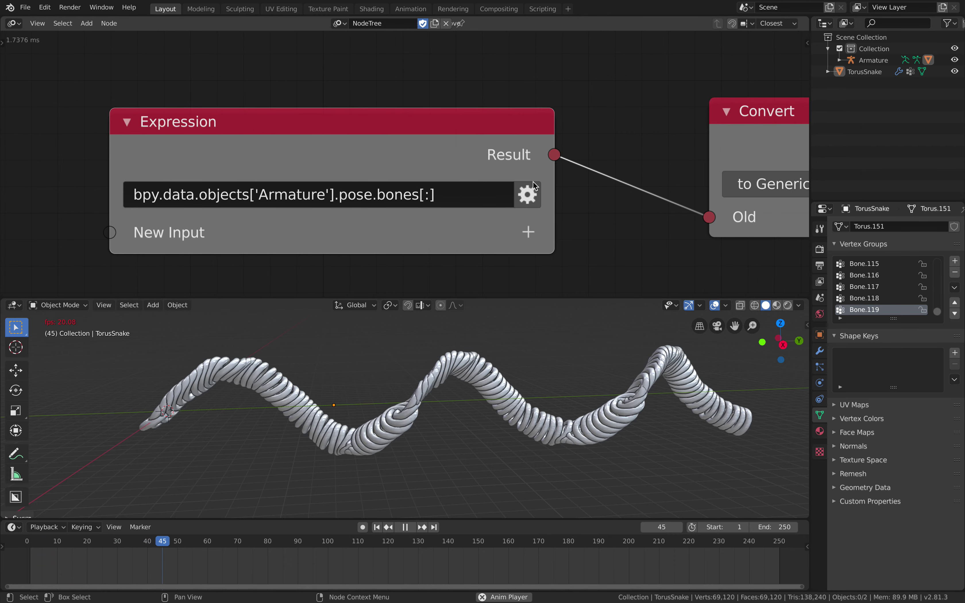
# Step: Set the pose-bones Expression node's output type to Generic List and bring it and the Convert node closer together
pyautogui.click(528, 194)
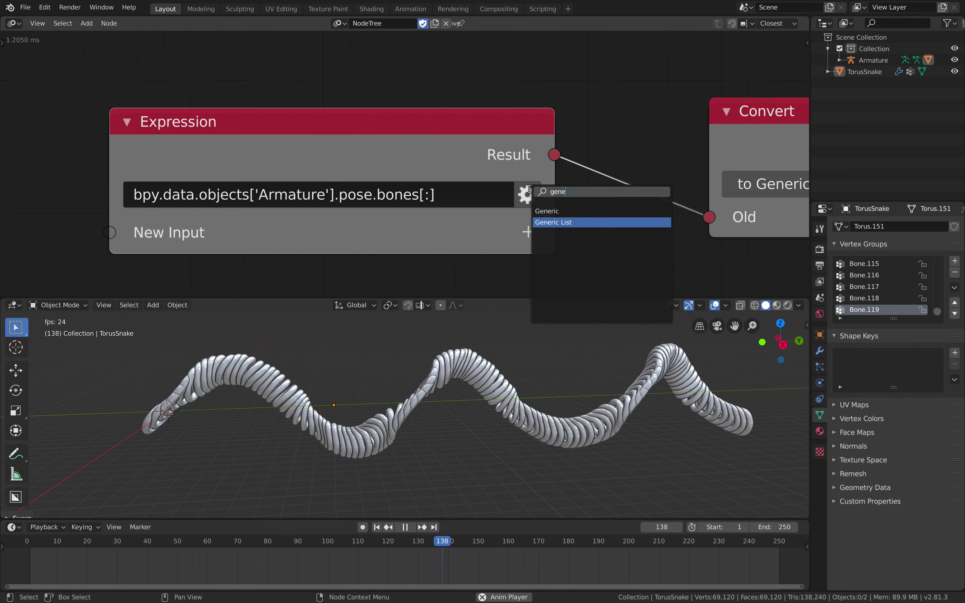
pyautogui.press('Return')
pyautogui.moveTo(537, 158); pyautogui.dragTo(570, 137)
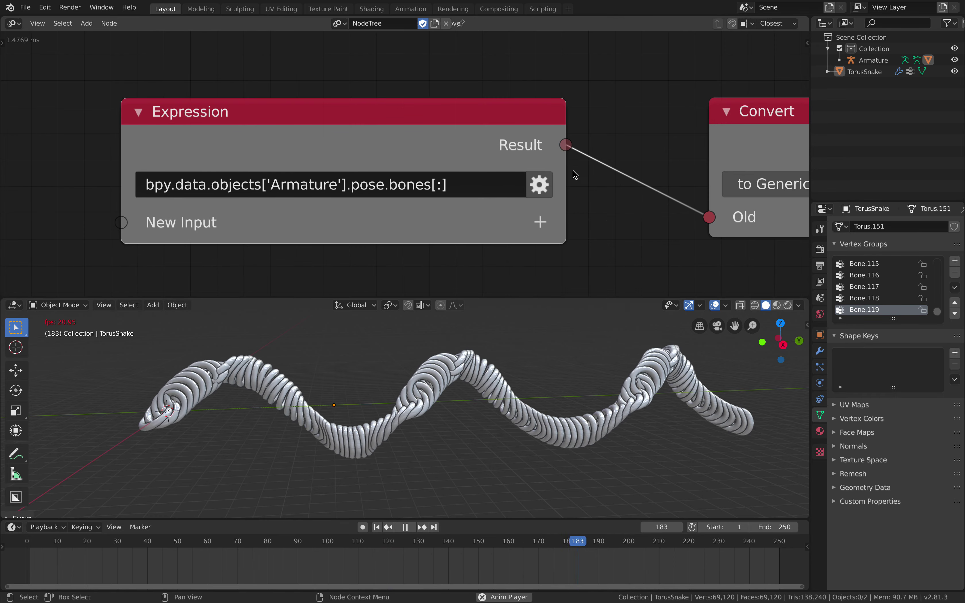
pyautogui.scroll(-5, 573, 170)
pyautogui.moveTo(573, 170); pyautogui.dragTo(389, 169, button='middle')
pyautogui.moveTo(503, 159); pyautogui.dragTo(460, 158)
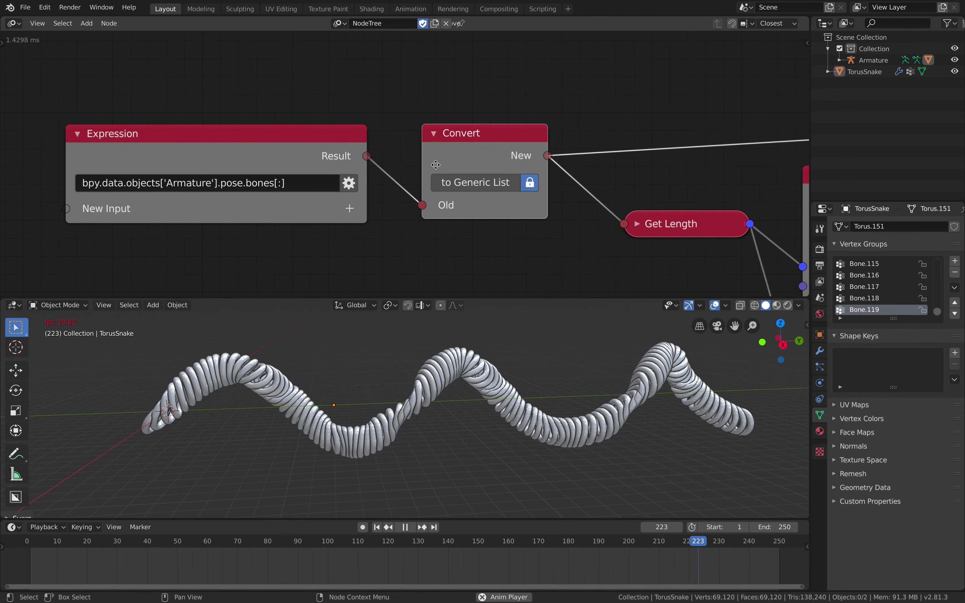
# Step: Link the Expression result directly to Get Length and to My Loop's PoseBone List input, removing the Convert node between them
pyautogui.scroll(-7, 384, 170)
pyautogui.moveTo(511, 154); pyautogui.dragTo(307, 156, button='middle')
pyautogui.keyDown('ctrl'); pyautogui.hscroll(4, 304, 151); pyautogui.keyUp('ctrl')
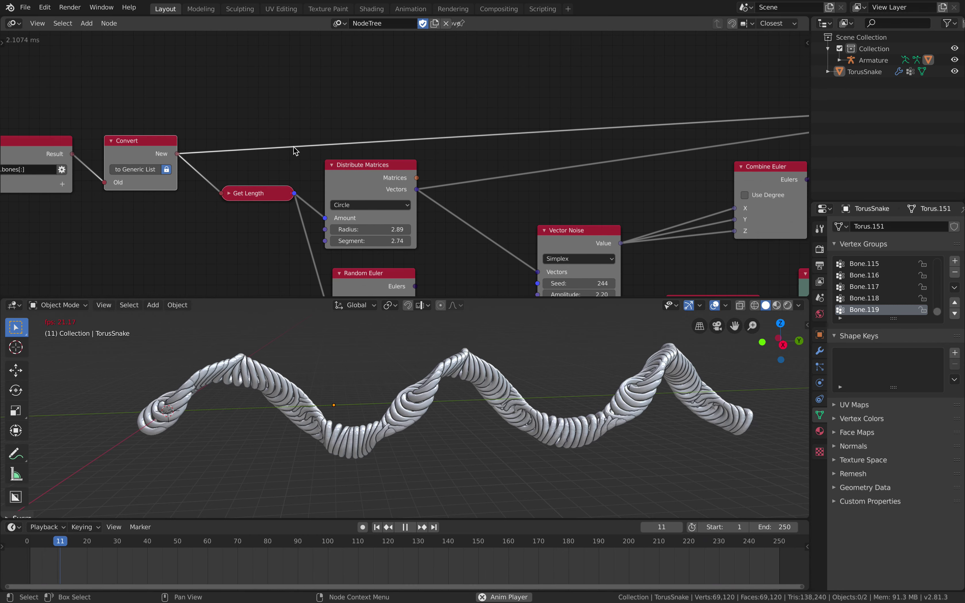
pyautogui.moveTo(73, 154); pyautogui.dragTo(206, 200)
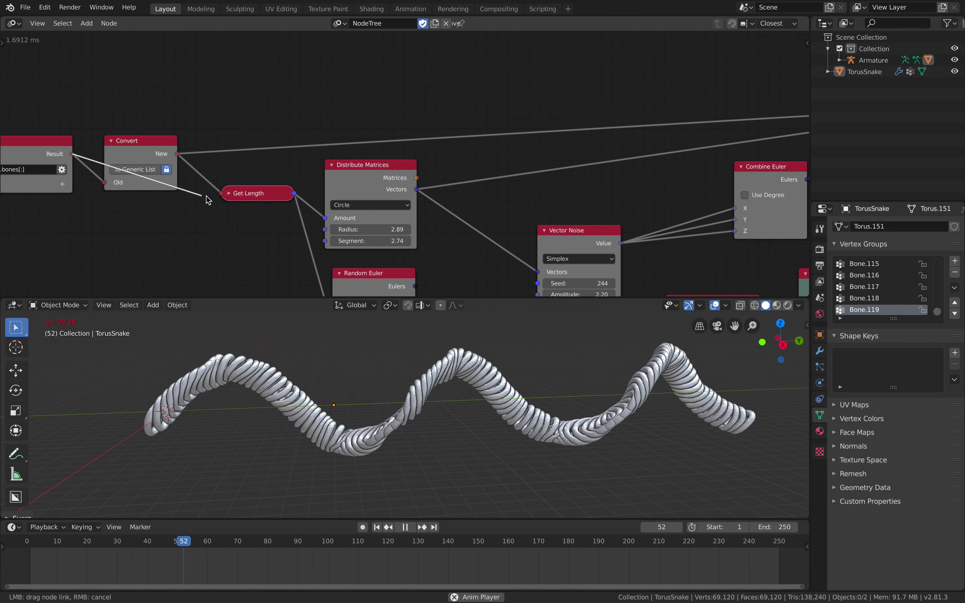
pyautogui.scroll(-1, 256, 118)
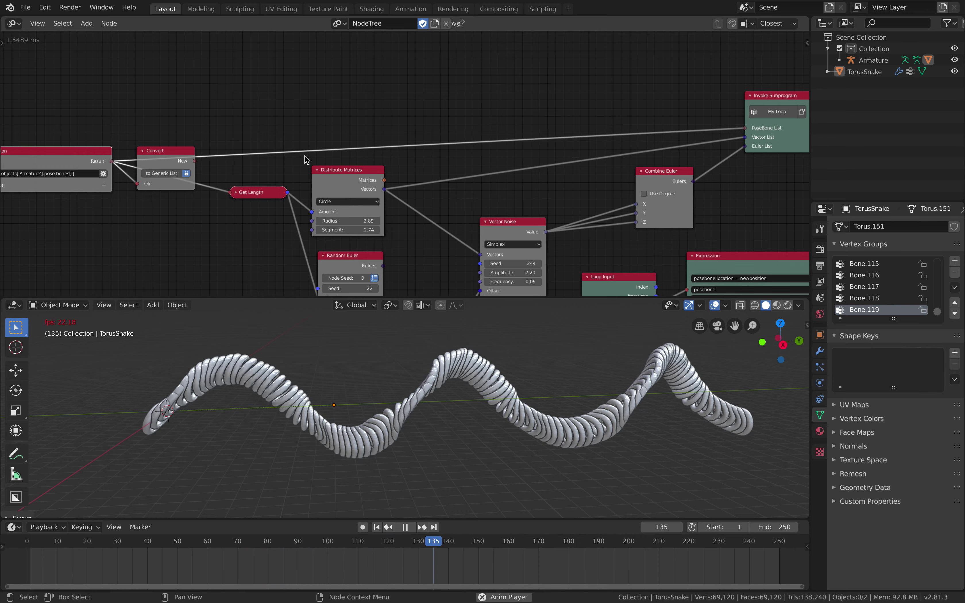
pyautogui.moveTo(107, 150); pyautogui.dragTo(163, 134)
pyautogui.keyDown('ctrl'); pyautogui.hscroll(-1, 193, 116); pyautogui.keyUp('ctrl')
# Step: Save the scene as AN_pose_bone_003.blend in the Desktop folder
pyautogui.click(25, 7)
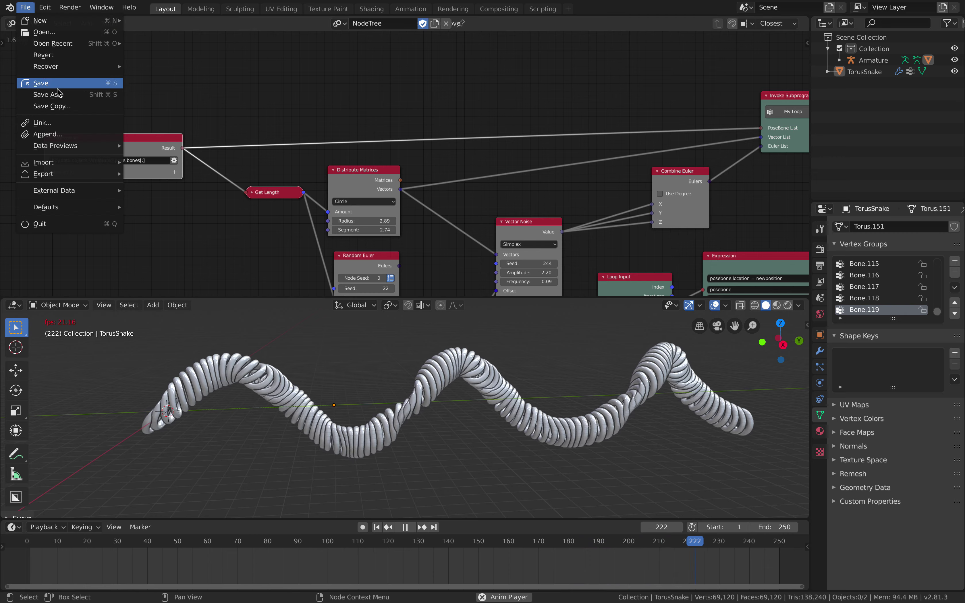
pyautogui.click(40, 93)
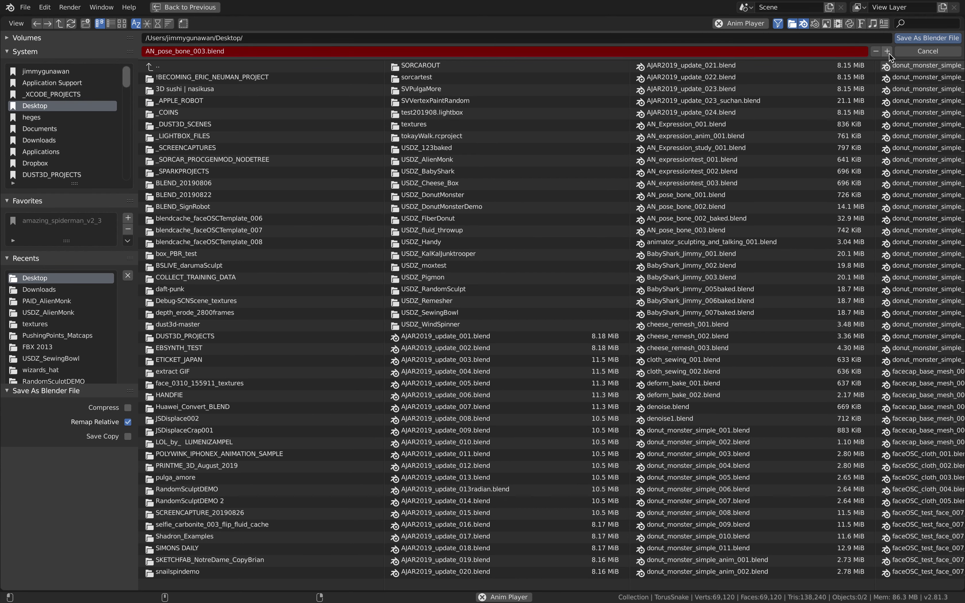
pyautogui.click(927, 38)
# Step: Reposition the pose-bones Expression node and move the Get Length node closer to it
pyautogui.scroll(4, 345, 131)
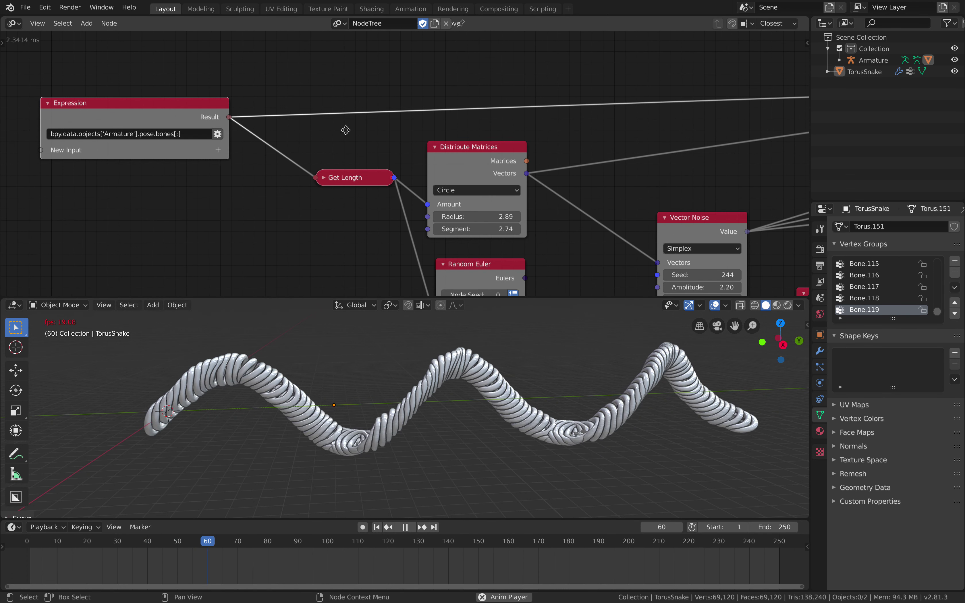
pyautogui.keyDown('ctrl'); pyautogui.hscroll(-5, 345, 130); pyautogui.keyUp('ctrl')
pyautogui.moveTo(279, 135)
pyautogui.mouseDown()
pyautogui.moveTo(241, 111)
pyautogui.moveTo(287, 118)
pyautogui.mouseUp()
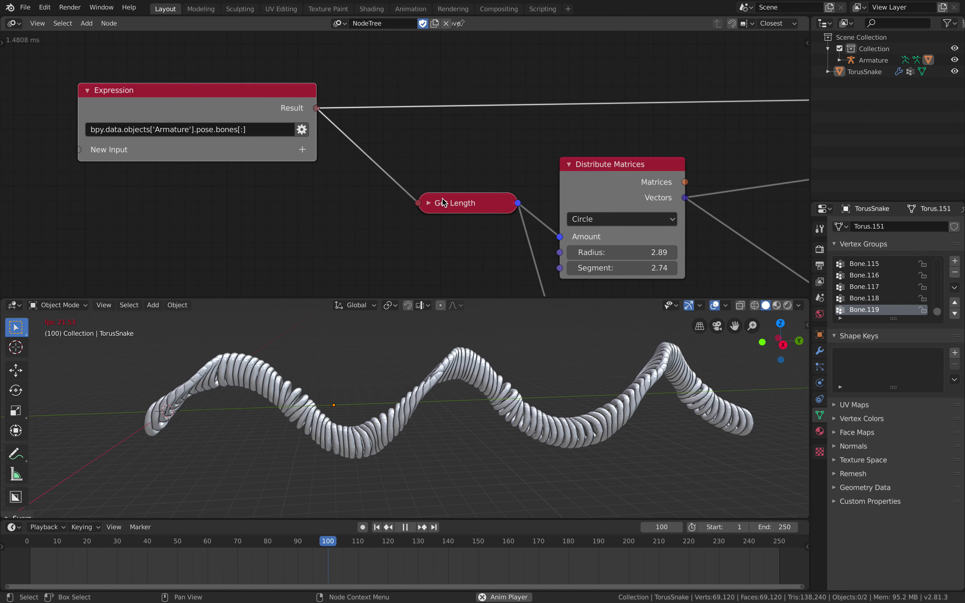
pyautogui.moveTo(444, 202); pyautogui.dragTo(424, 184)
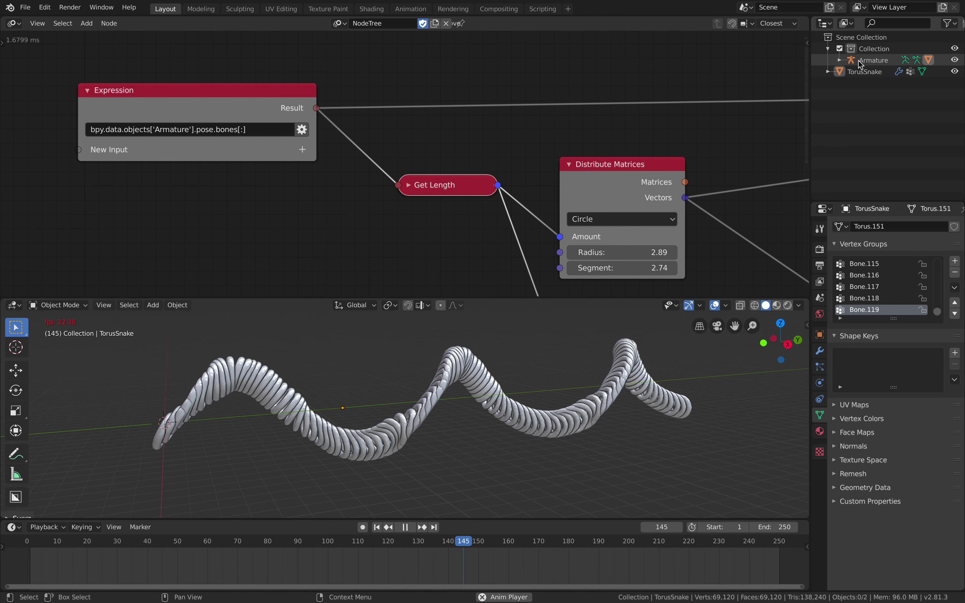
# Step: Hide the TorusSnake object and view the Armature's row of bones in Edit Mode
pyautogui.click(872, 60)
pyautogui.press('Tab')
pyautogui.moveTo(428, 401); pyautogui.dragTo(494, 388, button='middle')
pyautogui.click(955, 71)
pyautogui.moveTo(315, 415); pyautogui.dragTo(181, 423, button='middle')
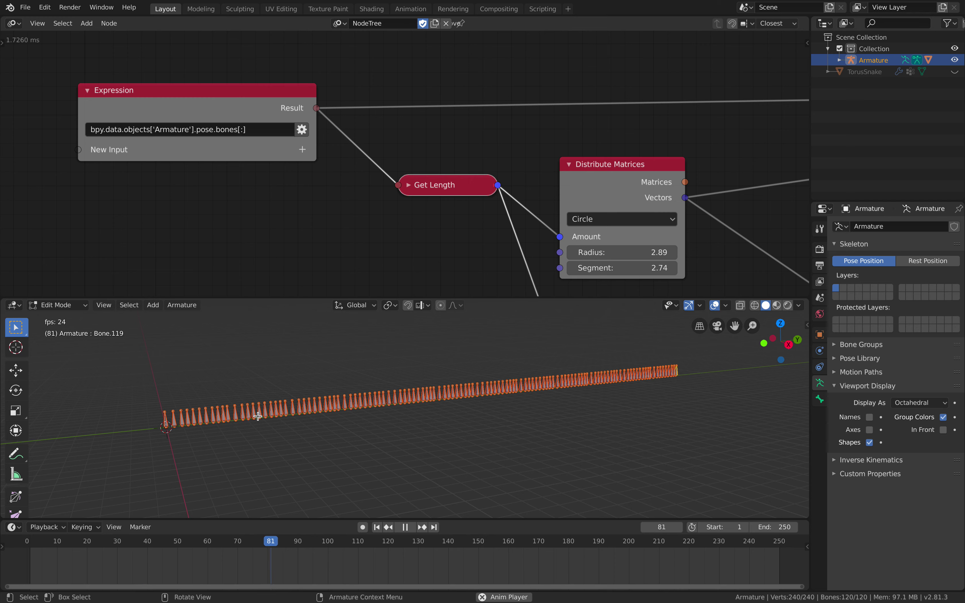
pyautogui.moveTo(258, 416); pyautogui.dragTo(248, 411, button='middle')
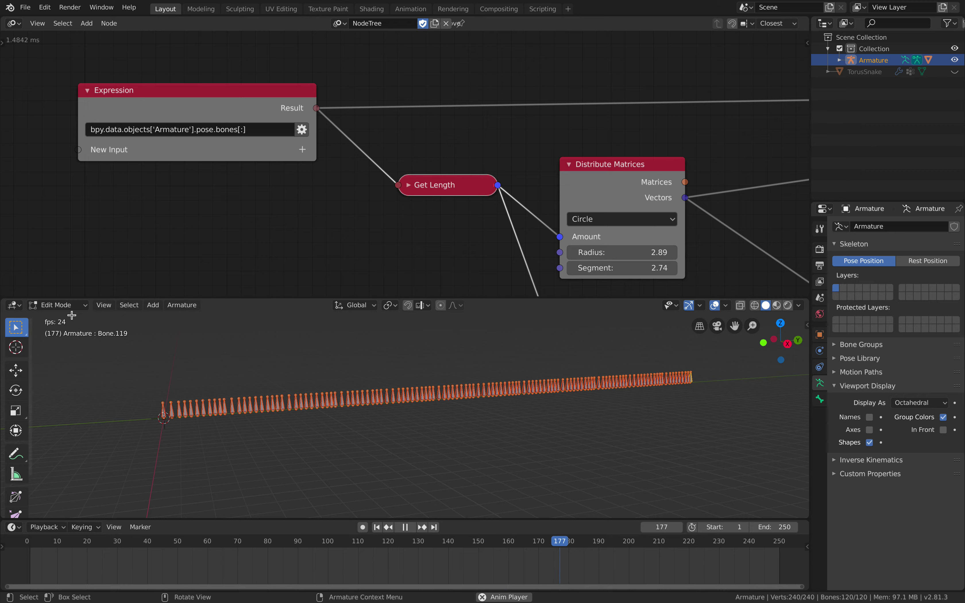
# Step: View the animated Armature in Pose Mode, return to Object Mode and show the TorusSnake object again
pyautogui.click(71, 343)
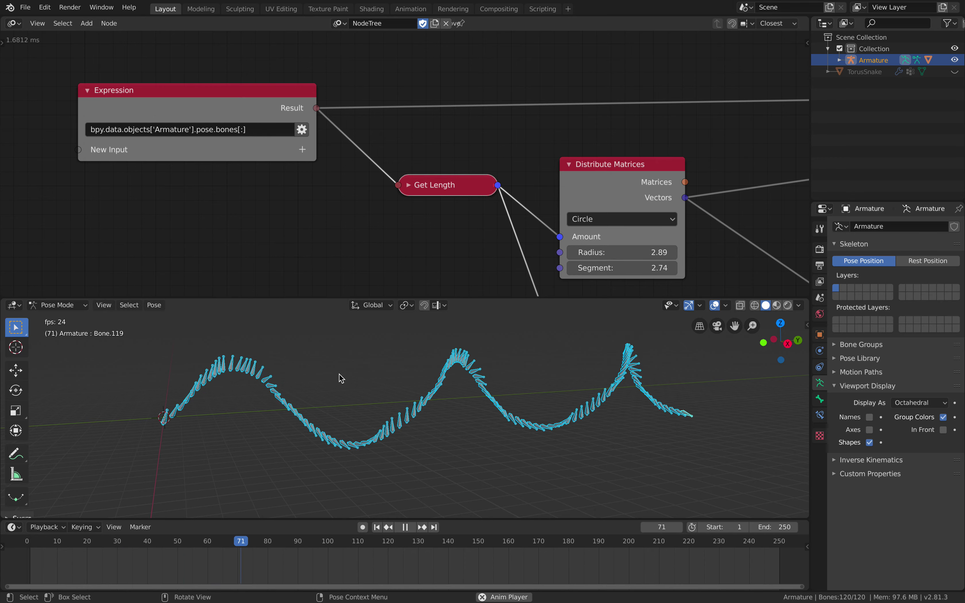
pyautogui.click(64, 305)
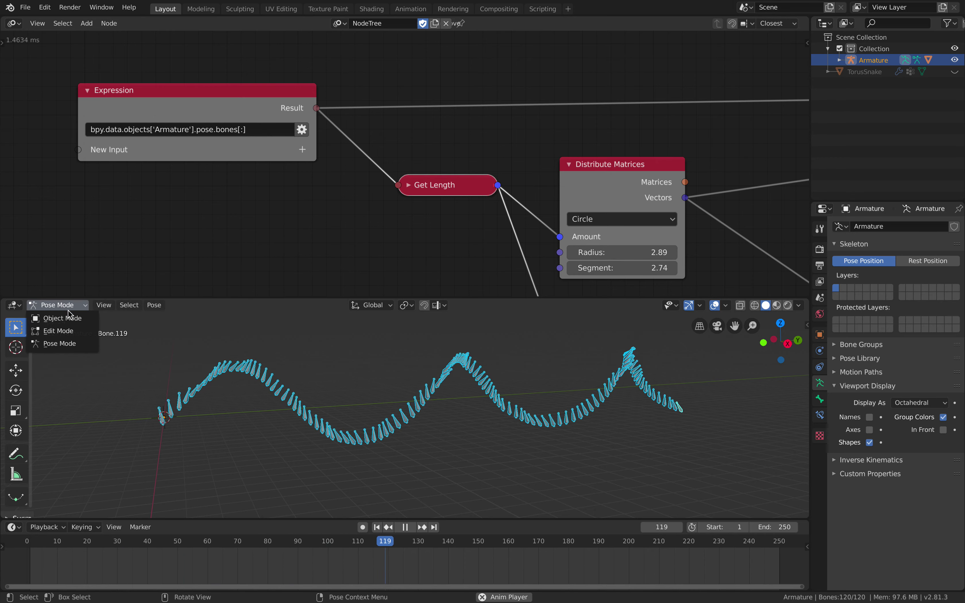
pyautogui.click(80, 316)
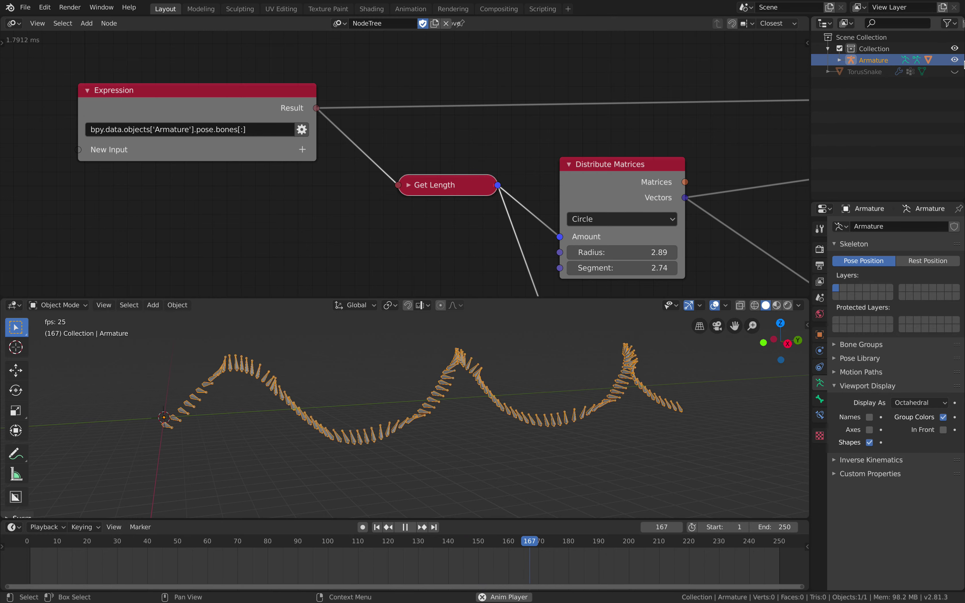
pyautogui.click(954, 72)
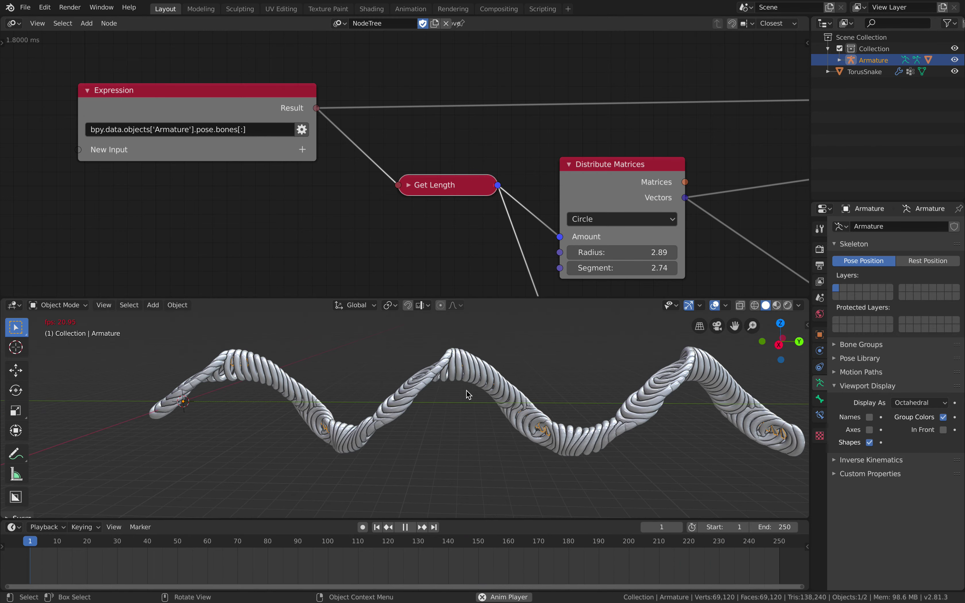
# Step: Examine the Expression node that reads the Armature's pose bones
pyautogui.scroll(-1, 390, 202)
pyautogui.moveTo(390, 203); pyautogui.dragTo(386, 205, button='middle')
pyautogui.moveTo(259, 115); pyautogui.dragTo(270, 117)
pyautogui.moveTo(205, 99); pyautogui.dragTo(425, 143, button='middle')
pyautogui.scroll(6, 425, 143)
pyautogui.moveTo(417, 151); pyautogui.dragTo(402, 141)
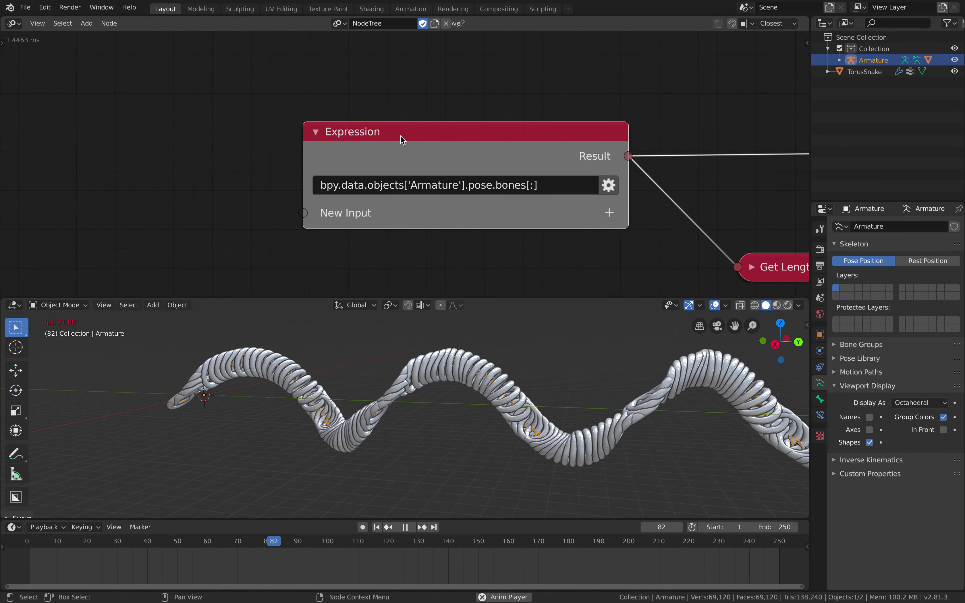
pyautogui.moveTo(372, 146); pyautogui.dragTo(413, 145, button='middle')
pyautogui.scroll(-1, 405, 163)
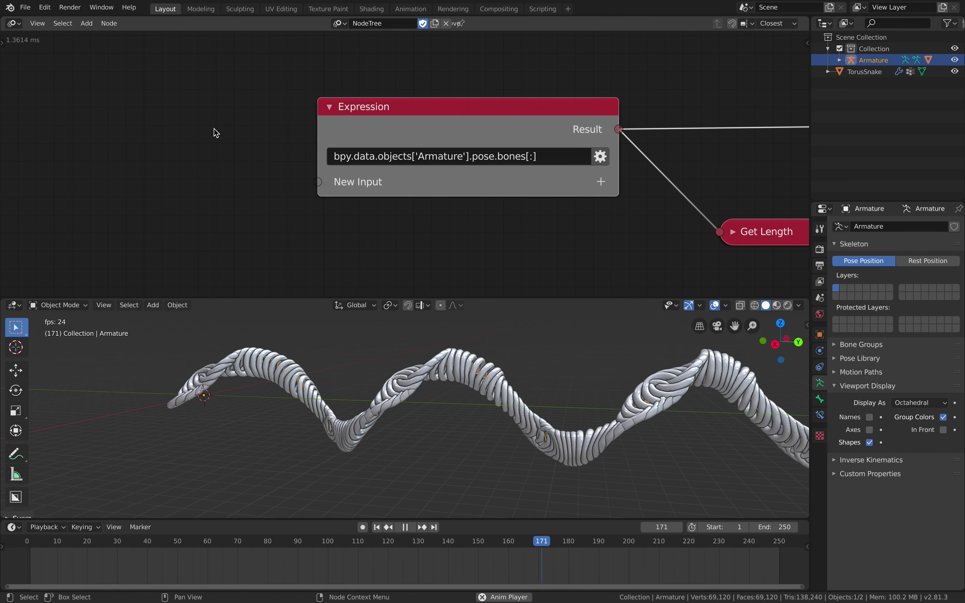
# Step: Add an Armature Info node beside the pose-bones Expression node to inspect its outputs, and delete it again
pyautogui.hotkey('shift', 'a')
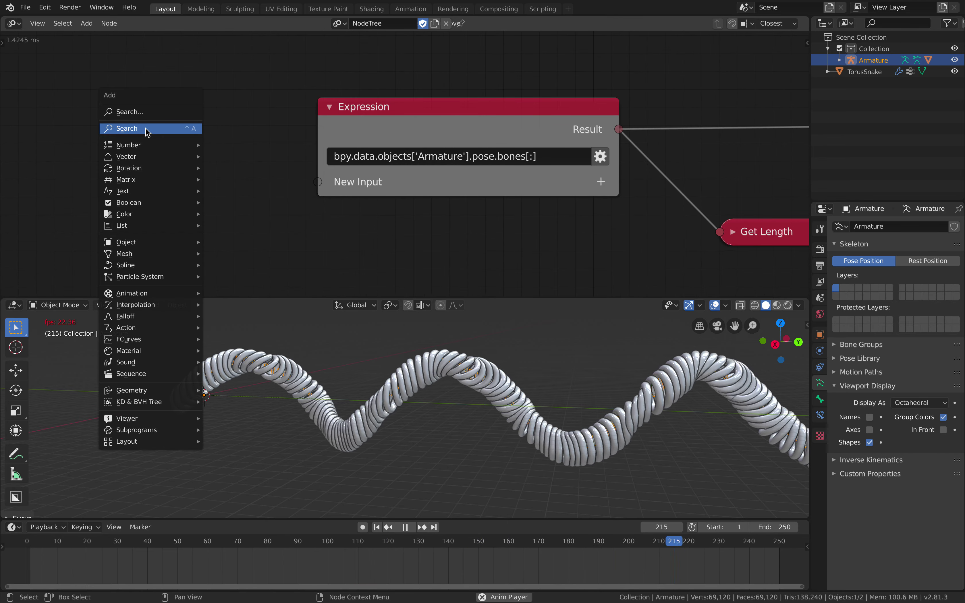
pyautogui.click(147, 129)
pyautogui.write('arm')
pyautogui.press('Return')
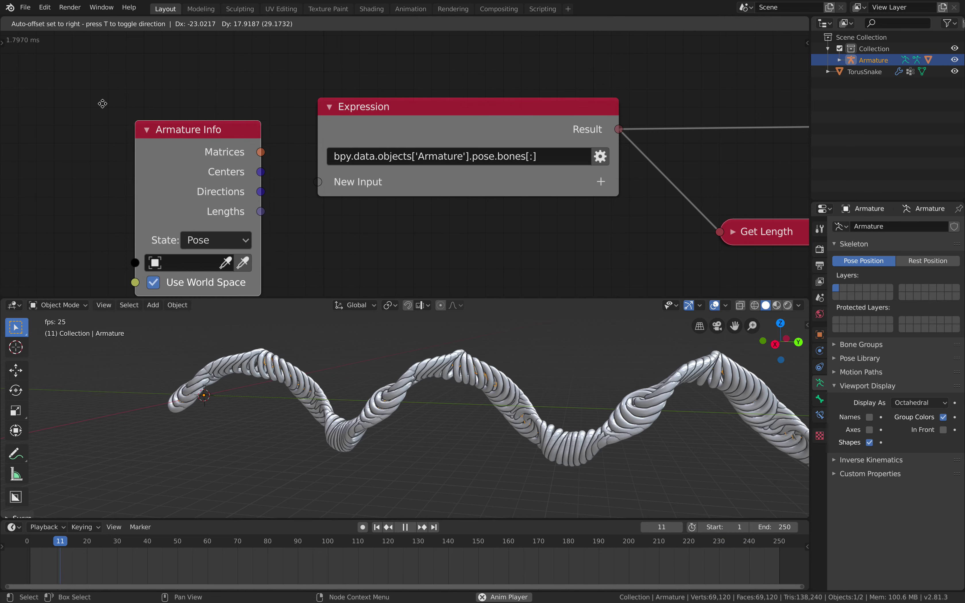
pyautogui.click(103, 107)
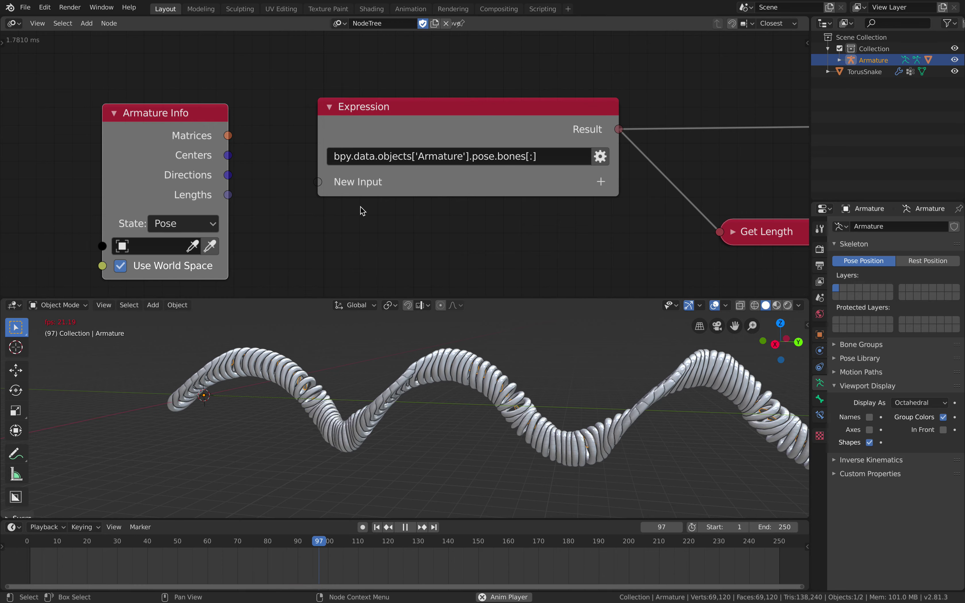
pyautogui.moveTo(184, 118); pyautogui.dragTo(182, 116)
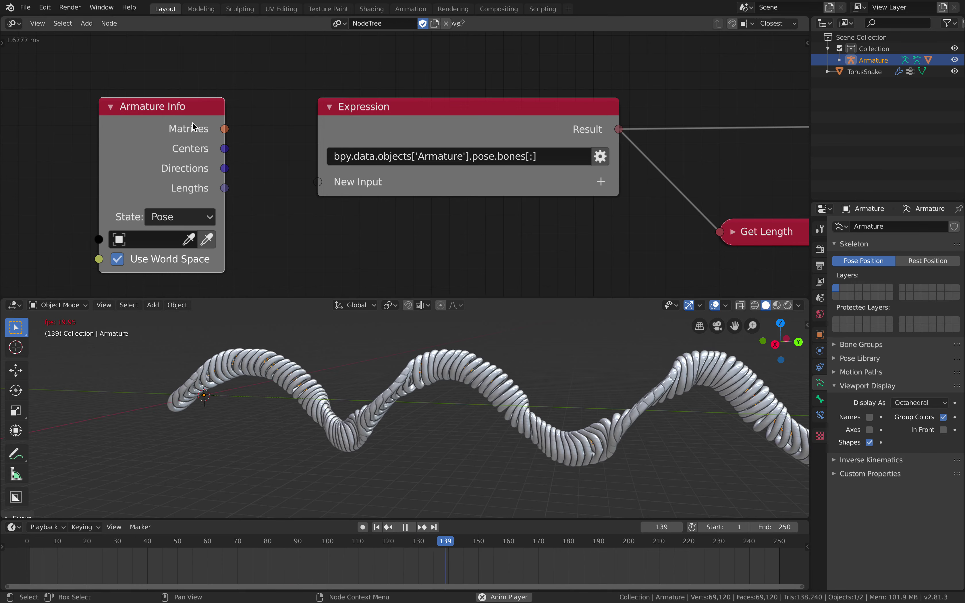
pyautogui.press('x')
# Step: Shift the pose-bones Expression node and the Get Length node slightly to tidy the start of the node chain
pyautogui.scroll(-3, 319, 188)
pyautogui.moveTo(314, 199); pyautogui.dragTo(213, 205, button='middle')
pyautogui.moveTo(309, 128); pyautogui.dragTo(269, 121)
pyautogui.scroll(-4, 500, 237)
pyautogui.moveTo(498, 242); pyautogui.dragTo(292, 208, button='middle')
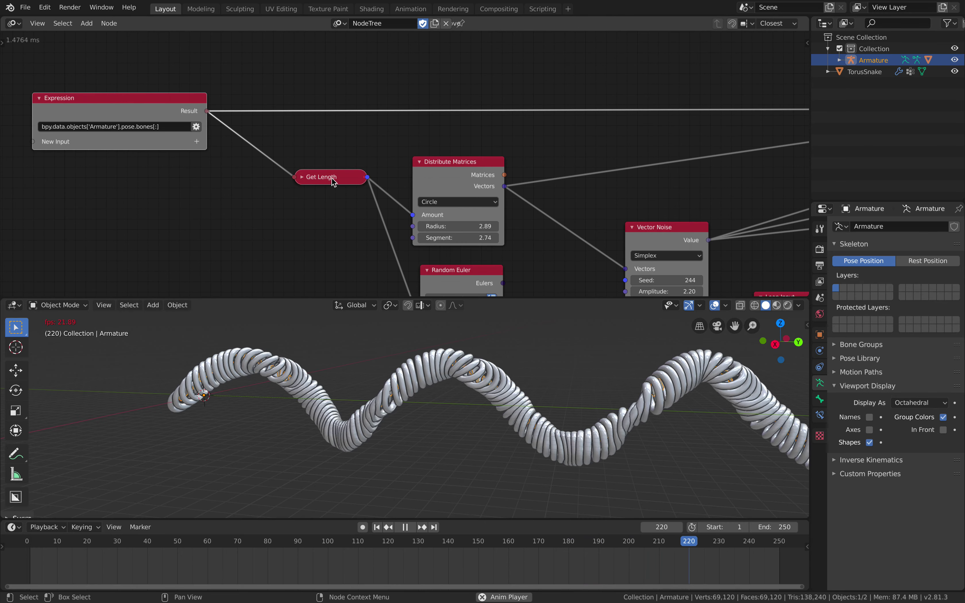
pyautogui.moveTo(334, 181); pyautogui.dragTo(288, 164)
pyautogui.moveTo(433, 166); pyautogui.dragTo(319, 127, button='middle')
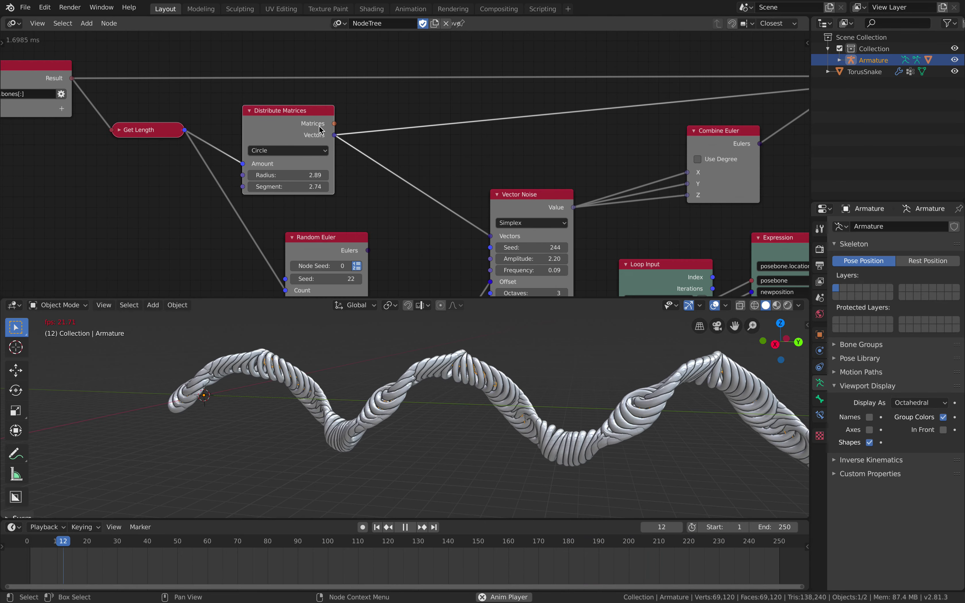
# Step: Nudge the Distribute Matrices, Vector Noise, Random Euler and Combine Vector nodes into a tidier layout
pyautogui.moveTo(285, 113); pyautogui.dragTo(281, 117)
pyautogui.scroll(-2, 386, 149)
pyautogui.moveTo(385, 148); pyautogui.dragTo(280, 82, button='middle')
pyautogui.moveTo(405, 137); pyautogui.dragTo(406, 119)
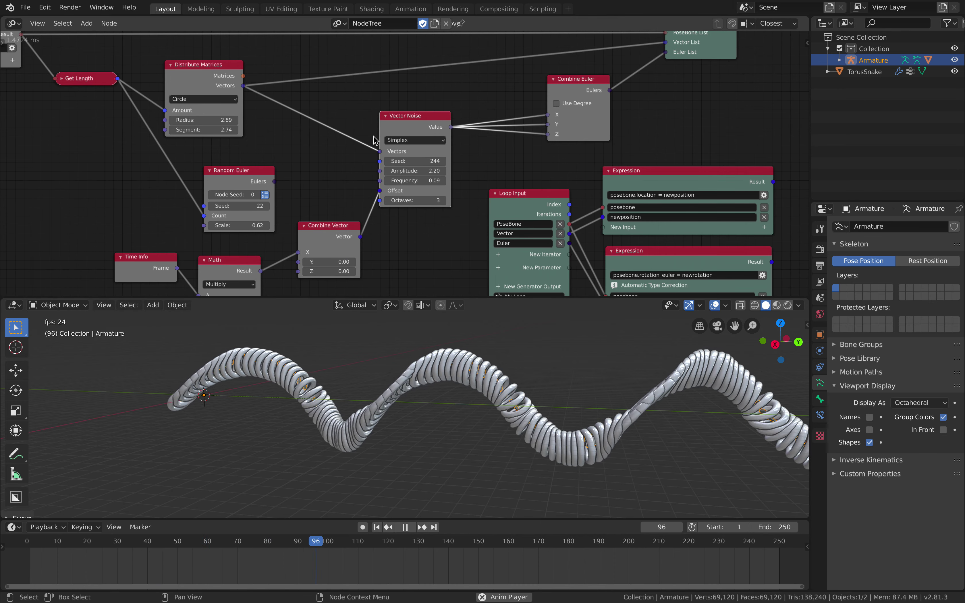
pyautogui.moveTo(247, 171); pyautogui.dragTo(243, 167)
pyautogui.moveTo(321, 225); pyautogui.dragTo(316, 221)
# Step: Examine the whole node tree and the My Loop input with its posebone location and rotation Expression nodes
pyautogui.scroll(-4, 337, 209)
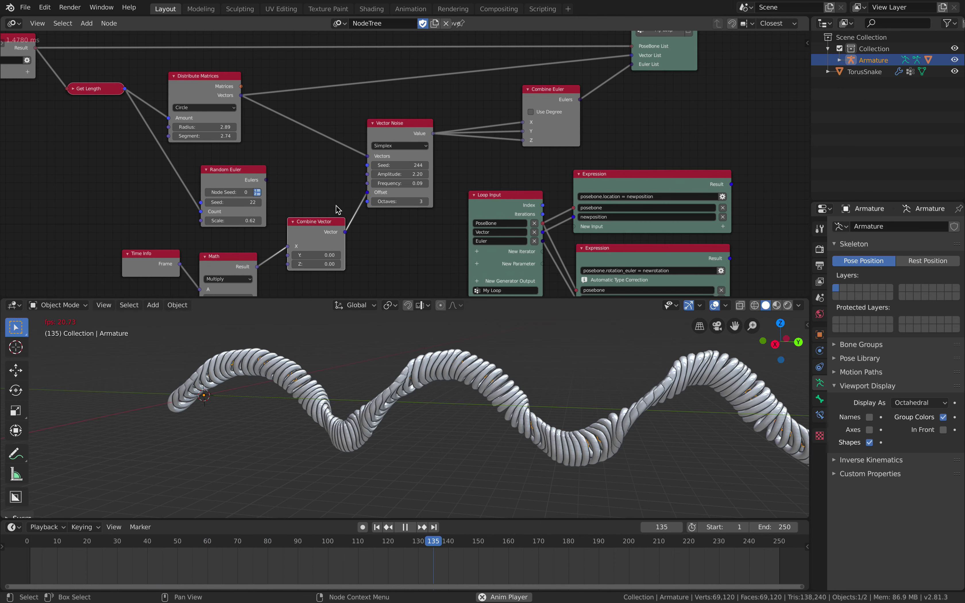
pyautogui.moveTo(338, 209); pyautogui.dragTo(467, 198, button='middle')
pyautogui.scroll(-5, 289, 191)
pyautogui.scroll(7, 297, 188)
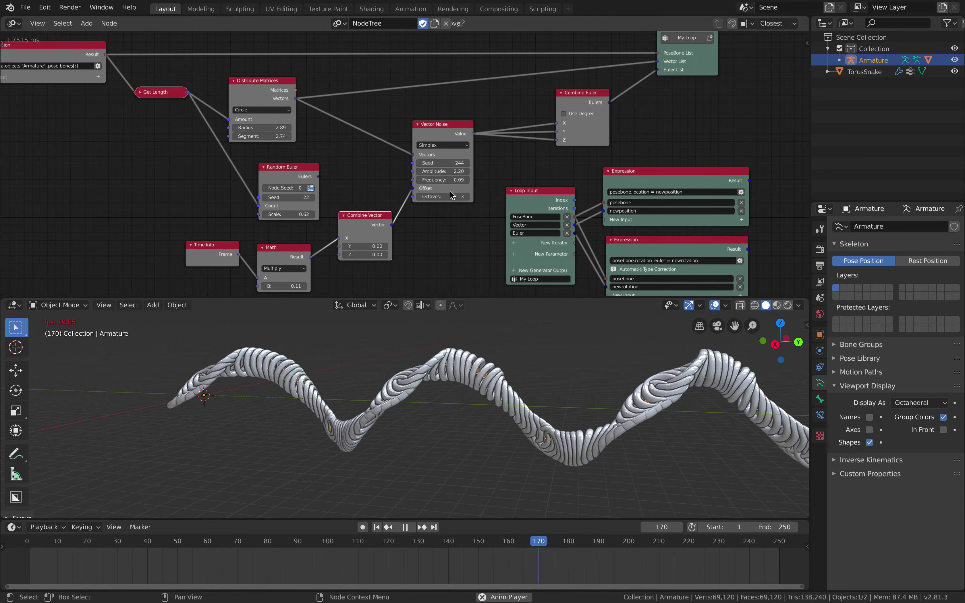
pyautogui.moveTo(149, 94); pyautogui.dragTo(196, 93, button='middle')
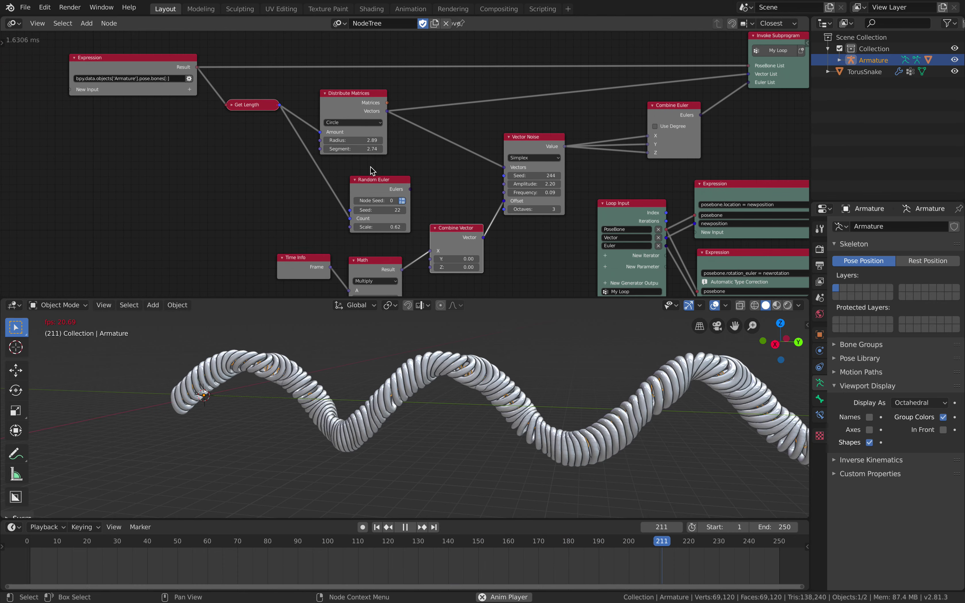
pyautogui.moveTo(354, 167); pyautogui.dragTo(209, 103, button='middle')
pyautogui.scroll(1, 415, 135)
pyautogui.moveTo(525, 87); pyautogui.dragTo(535, 83)
pyautogui.moveTo(543, 158); pyautogui.dragTo(460, 152, button='middle')
pyautogui.scroll(1, 461, 152)
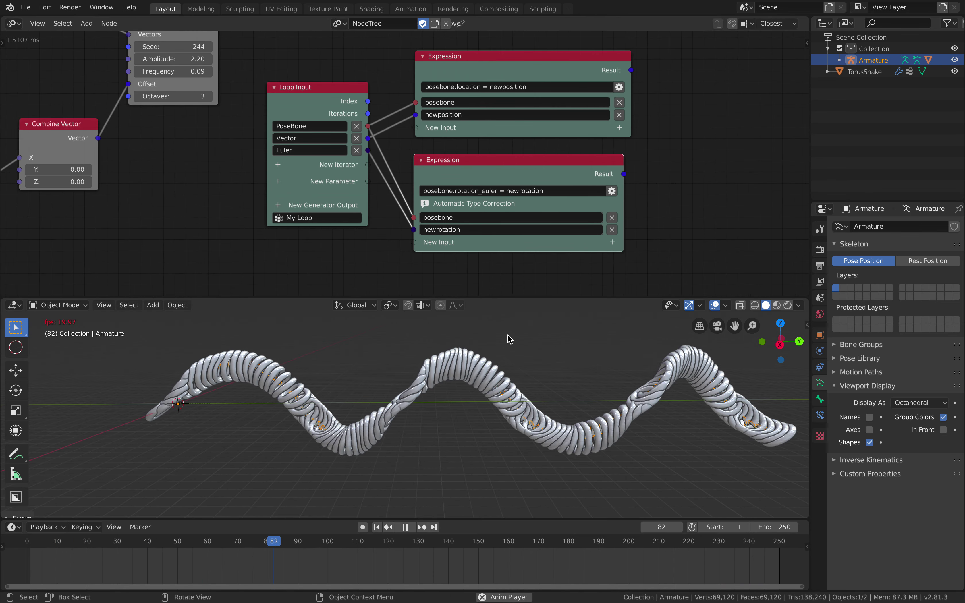
pyautogui.moveTo(501, 161); pyautogui.dragTo(501, 169, button='middle')
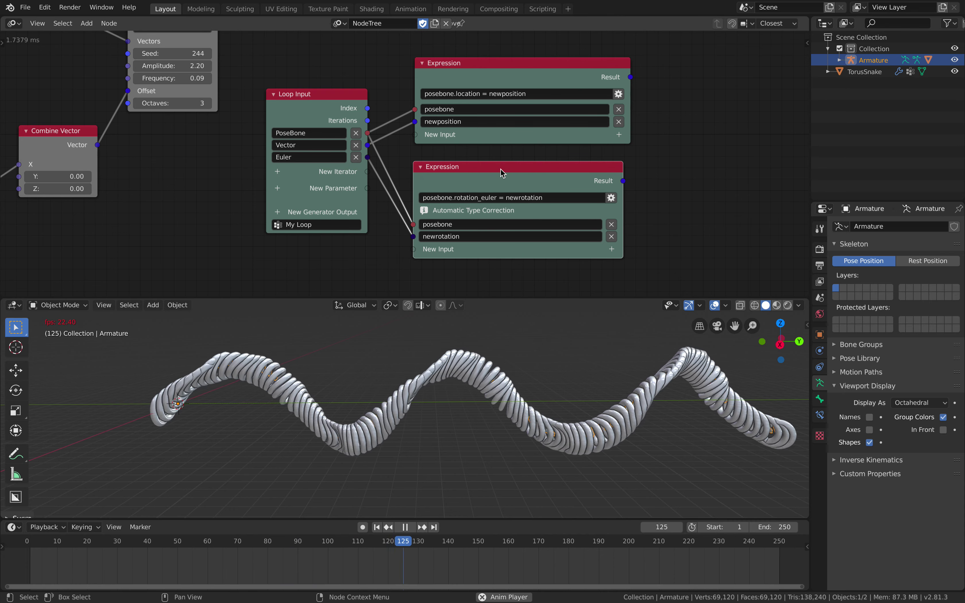
pyautogui.scroll(-1, 479, 166)
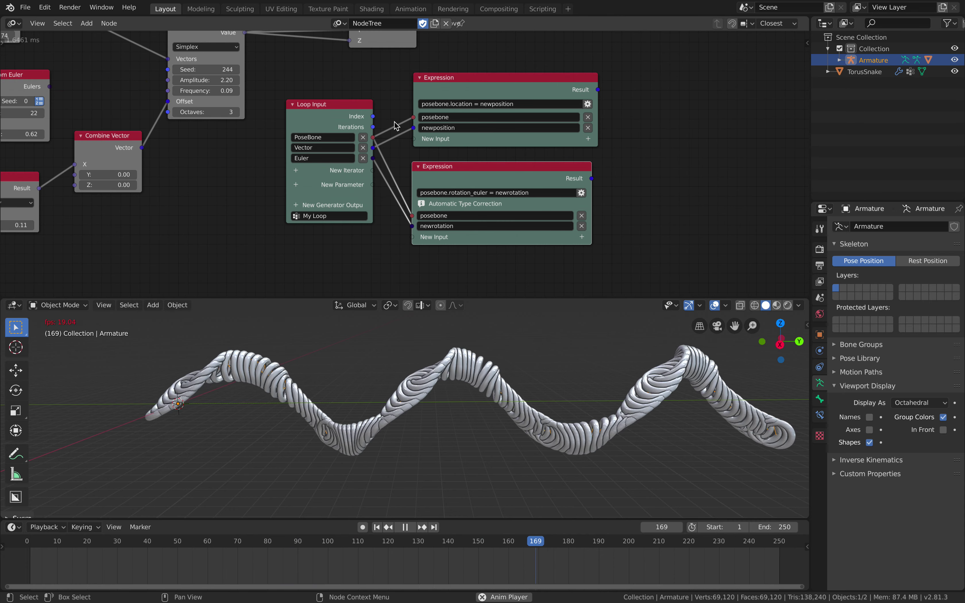
# Step: Nudge the posebone.location and posebone.rotation_euler Expression nodes beside the Loop Input node
pyautogui.moveTo(398, 125); pyautogui.dragTo(412, 154, button='middle')
pyautogui.moveTo(472, 114); pyautogui.dragTo(474, 111)
pyautogui.moveTo(474, 194); pyautogui.dragTo(480, 185)
# Step: Reposition the My Loop Invoke Subprogram node and move the Combine Euler node closer to the Vector Noise node
pyautogui.moveTo(479, 184); pyautogui.dragTo(541, 266, button='middle')
pyautogui.moveTo(472, 90); pyautogui.dragTo(472, 83)
pyautogui.moveTo(595, 61); pyautogui.dragTo(593, 68)
pyautogui.moveTo(588, 109); pyautogui.dragTo(584, 153, button='middle')
pyautogui.moveTo(578, 52); pyautogui.dragTo(577, 46)
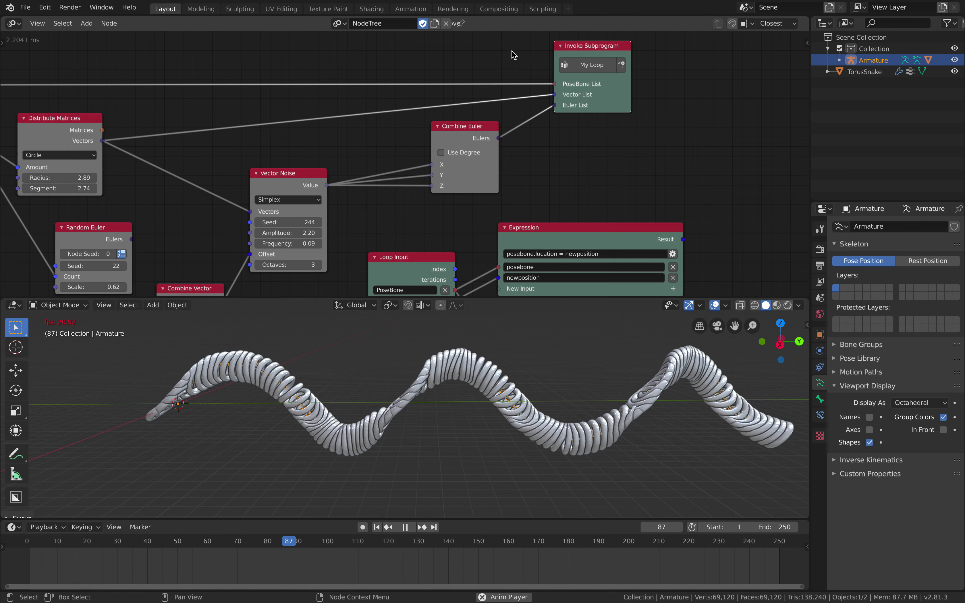
pyautogui.moveTo(625, 93); pyautogui.dragTo(632, 97)
pyautogui.scroll(-2, 527, 149)
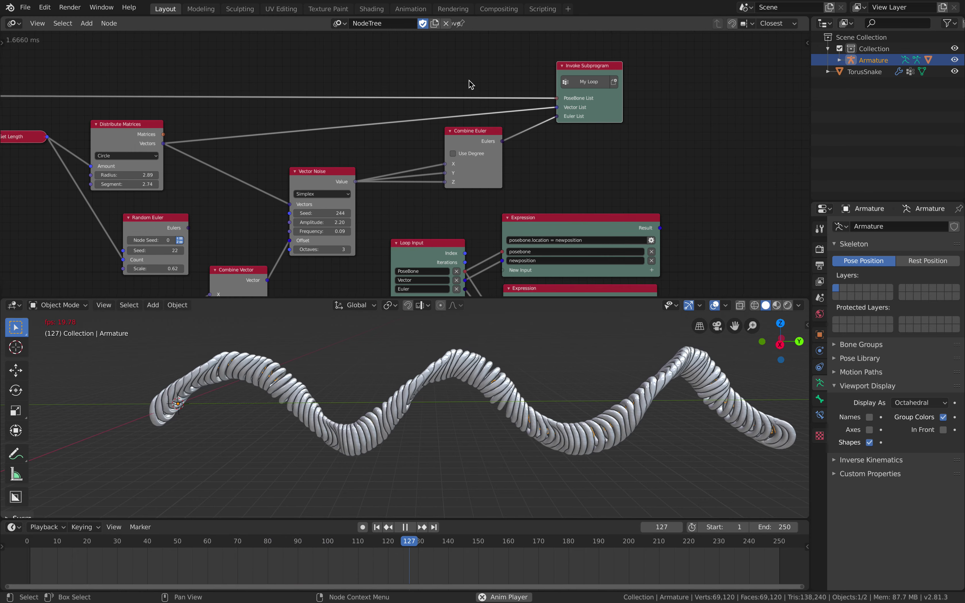
pyautogui.moveTo(596, 111); pyautogui.dragTo(601, 109, button='middle')
pyautogui.moveTo(602, 108); pyautogui.dragTo(590, 106)
pyautogui.moveTo(486, 137); pyautogui.dragTo(439, 146)
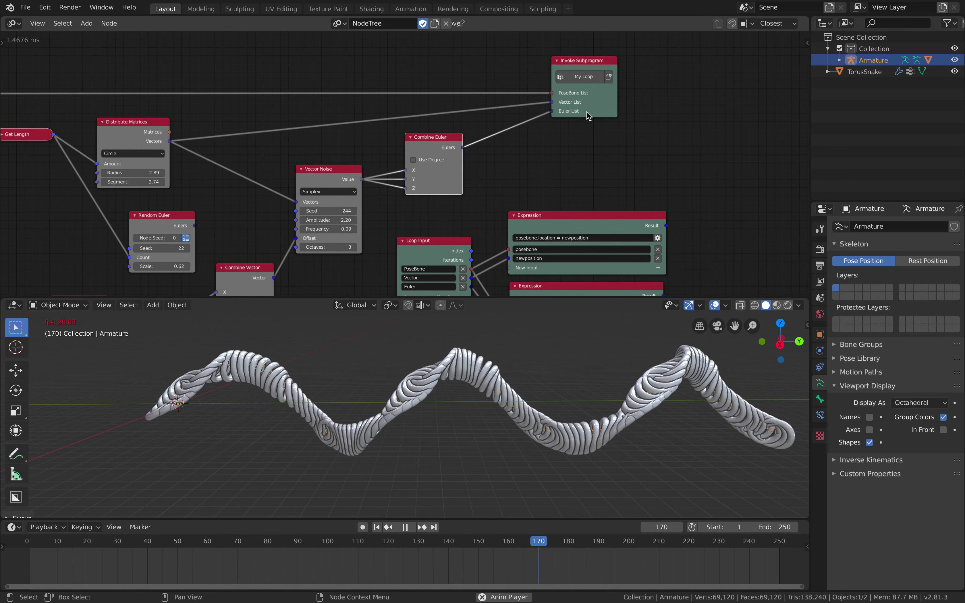
# Step: Nudge the Random Euler, Combine Vector, Vector Noise, Distribute Matrices and My Loop Invoke Subprogram nodes into a roomier layout
pyautogui.moveTo(582, 116); pyautogui.dragTo(532, 131)
pyautogui.moveTo(508, 129); pyautogui.dragTo(587, 92, button='middle')
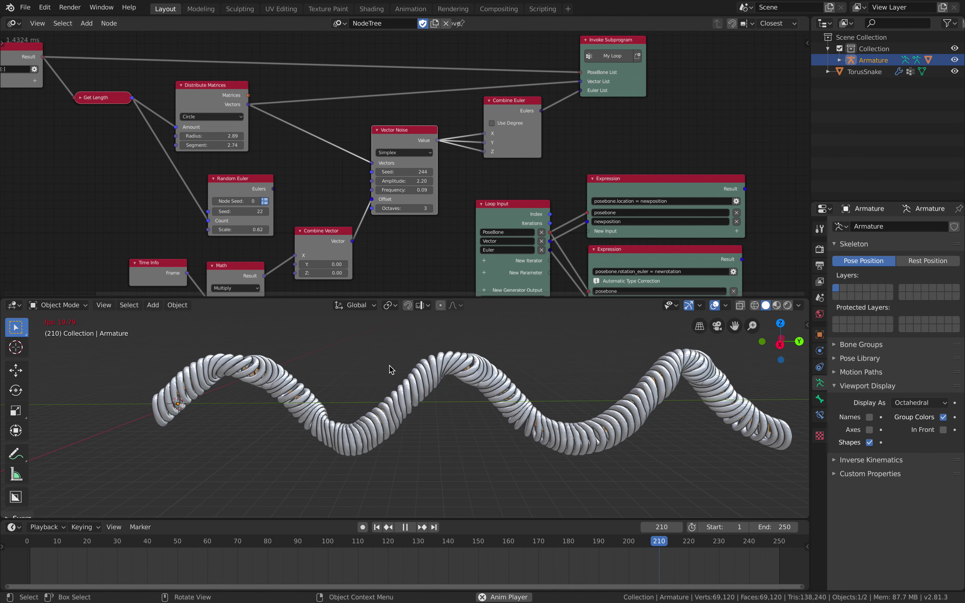
pyautogui.moveTo(235, 177); pyautogui.dragTo(218, 171)
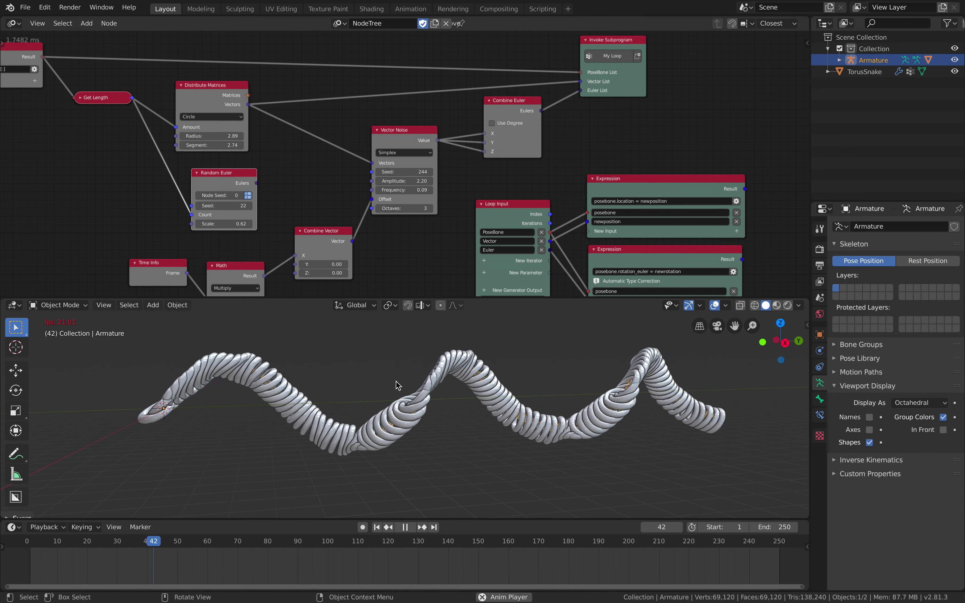
pyautogui.moveTo(332, 231); pyautogui.dragTo(328, 216)
pyautogui.moveTo(401, 130); pyautogui.dragTo(395, 118)
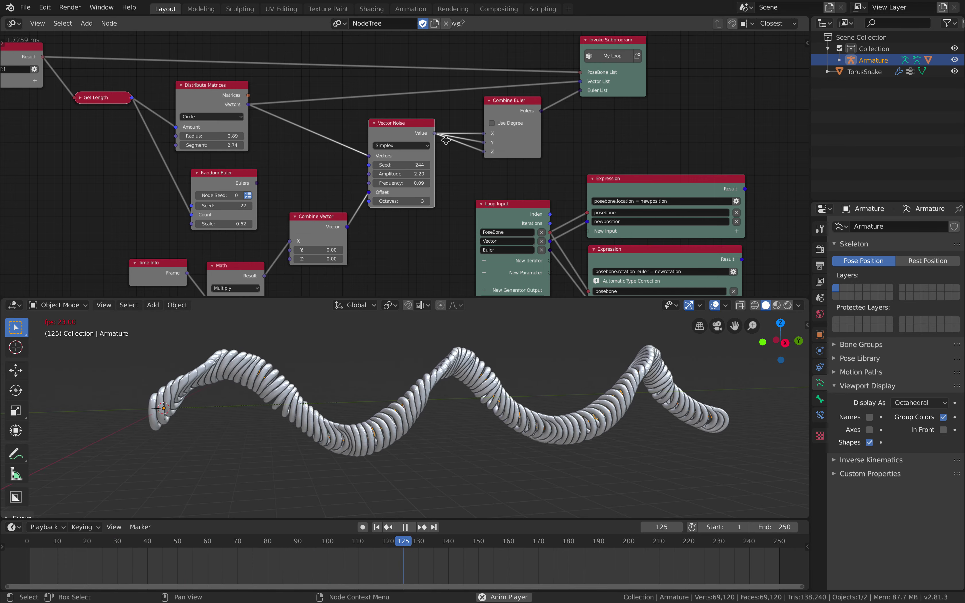
pyautogui.moveTo(445, 141); pyautogui.dragTo(457, 164, button='middle')
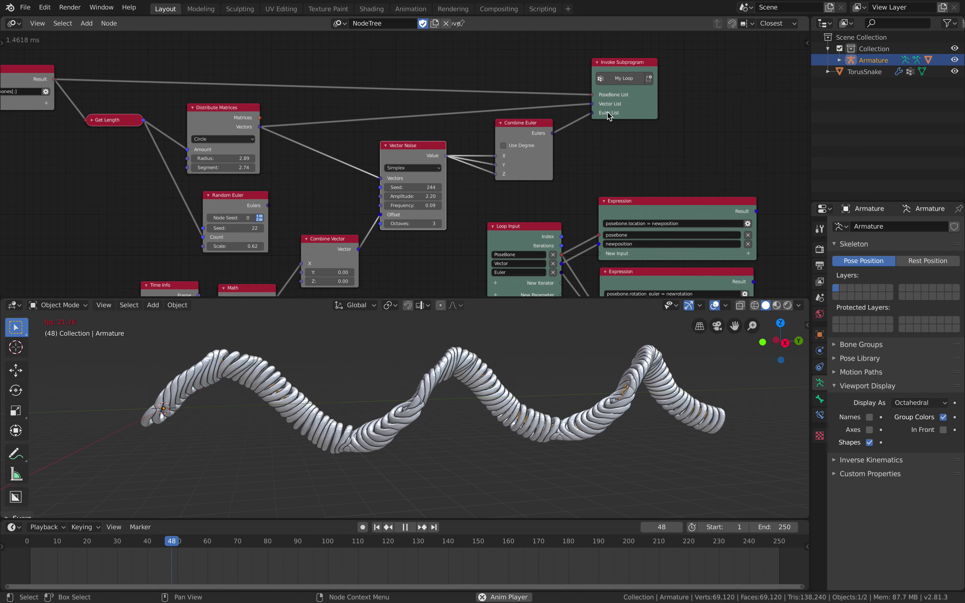
pyautogui.moveTo(231, 113); pyautogui.dragTo(237, 112)
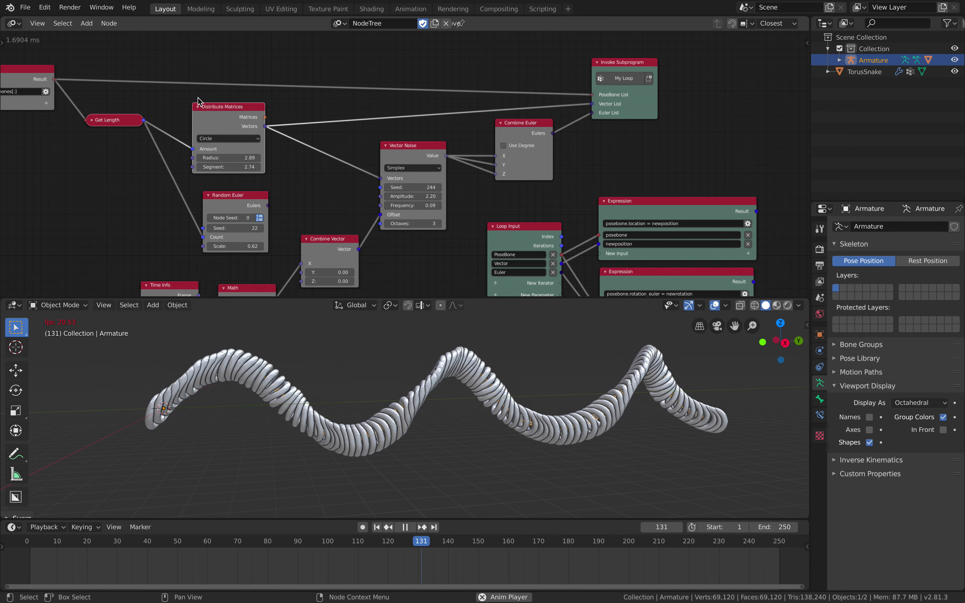
pyautogui.moveTo(622, 61); pyautogui.dragTo(624, 54)
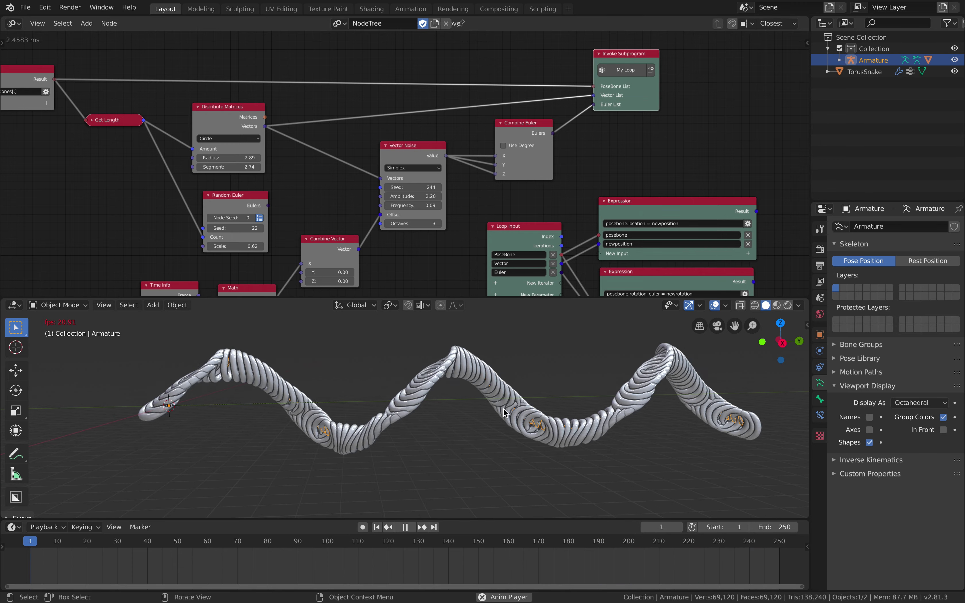
# Step: Set Distribute Matrices' radius to 5.47 and segment to 4.48, and raise the Vector Noise amplitude to 3.64
pyautogui.moveTo(323, 364); pyautogui.dragTo(389, 360, button='middle')
pyautogui.moveTo(230, 157)
pyautogui.mouseDown()
pyautogui.moveTo(259, 157)
pyautogui.moveTo(241, 158)
pyautogui.moveTo(255, 167)
pyautogui.moveTo(235, 167)
pyautogui.moveTo(246, 167)
pyautogui.moveTo(236, 158)
pyautogui.mouseUp()
pyautogui.moveTo(498, 403); pyautogui.dragTo(415, 399, button='middle')
pyautogui.scroll(-1, 403, 398)
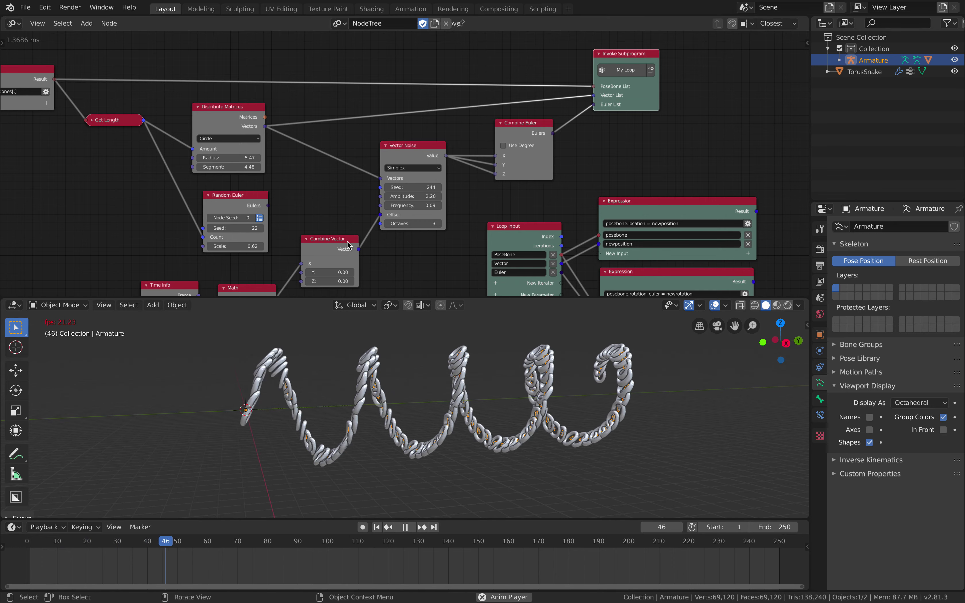
pyautogui.moveTo(346, 241); pyautogui.dragTo(335, 177, button='middle')
pyautogui.moveTo(392, 132)
pyautogui.mouseDown()
pyautogui.moveTo(431, 131)
pyautogui.moveTo(402, 131)
pyautogui.mouseUp()
pyautogui.moveTo(398, 84); pyautogui.dragTo(376, 82)
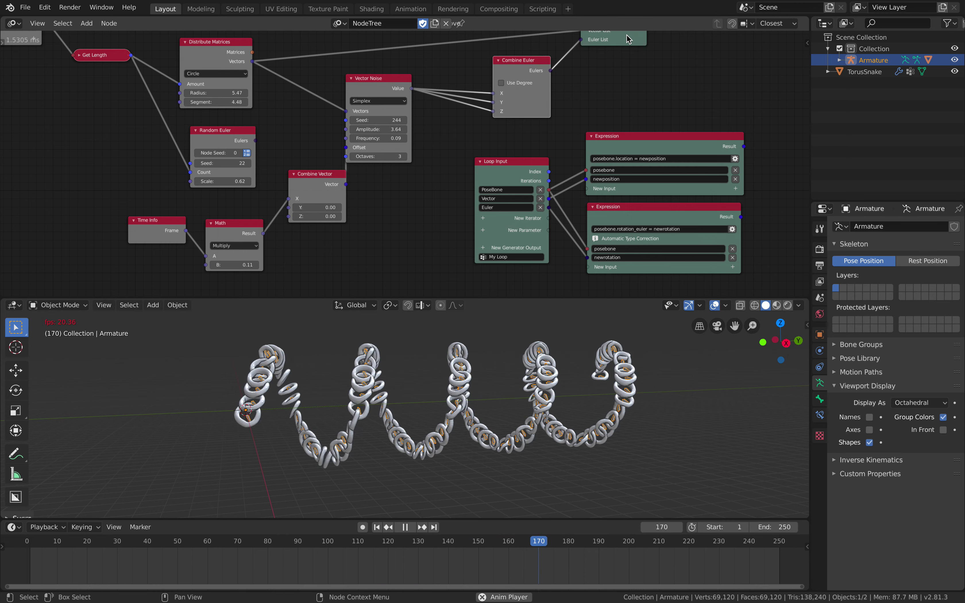
# Step: Detach Vector Noise from Combine Euler and spread out the Invoke Subprogram, Combine Euler, Time Info and Math nodes
pyautogui.moveTo(626, 39); pyautogui.dragTo(682, 37)
pyautogui.moveTo(493, 93); pyautogui.dragTo(557, 74)
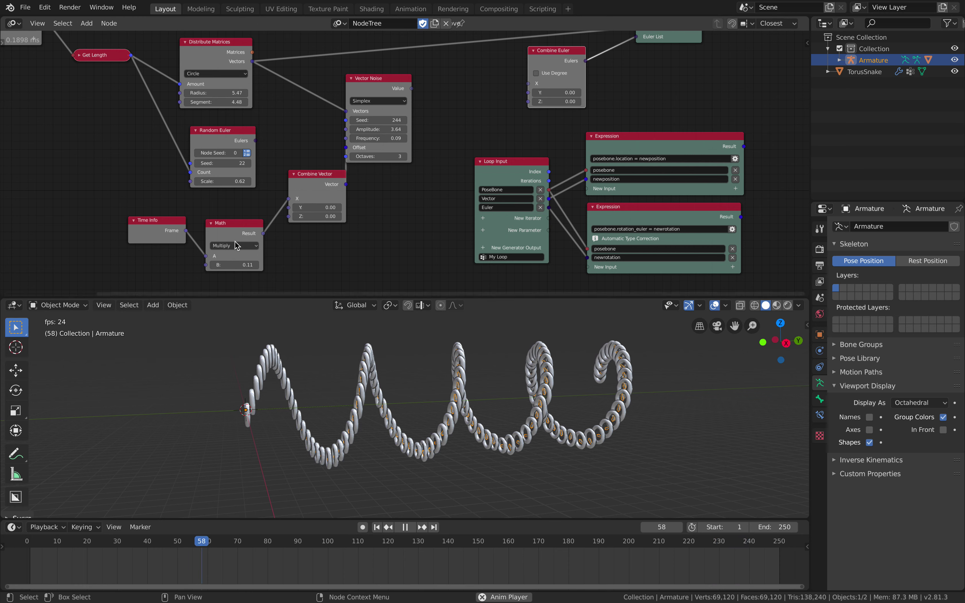
pyautogui.moveTo(182, 232); pyautogui.dragTo(150, 230)
pyautogui.moveTo(259, 238); pyautogui.dragTo(244, 234)
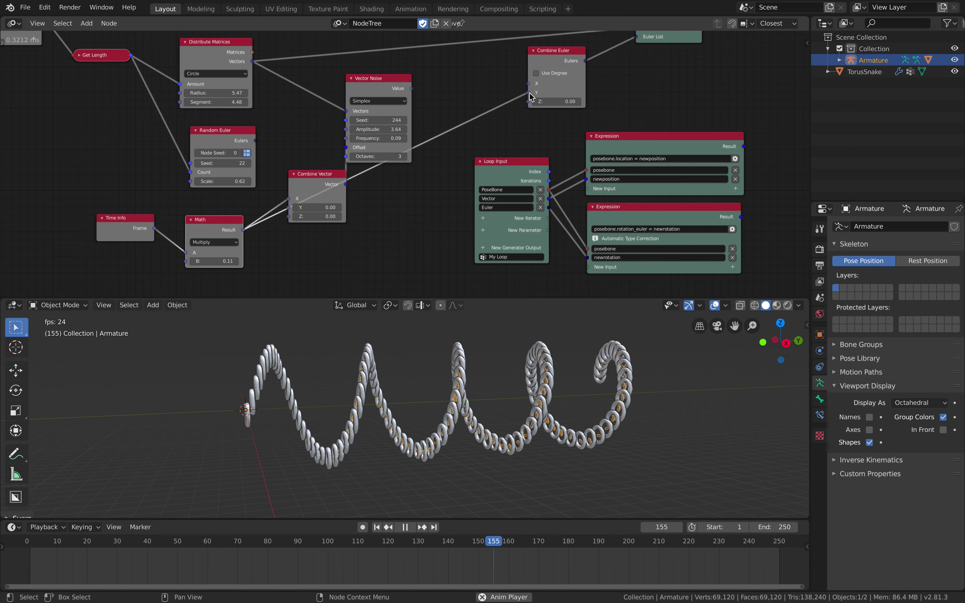
# Step: Link the Math result to Combine Euler's X, Y and Z with Use Degree enabled, and place the Create Euler List node beside it
pyautogui.moveTo(529, 93); pyautogui.dragTo(531, 86)
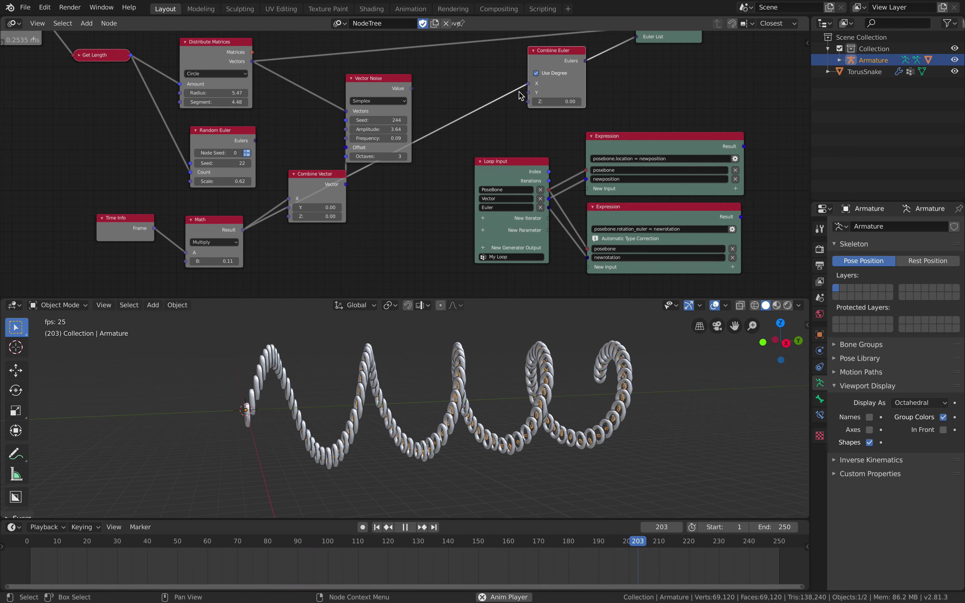
pyautogui.moveTo(406, 145); pyautogui.dragTo(389, 183, button='middle')
pyautogui.moveTo(226, 268); pyautogui.dragTo(510, 131)
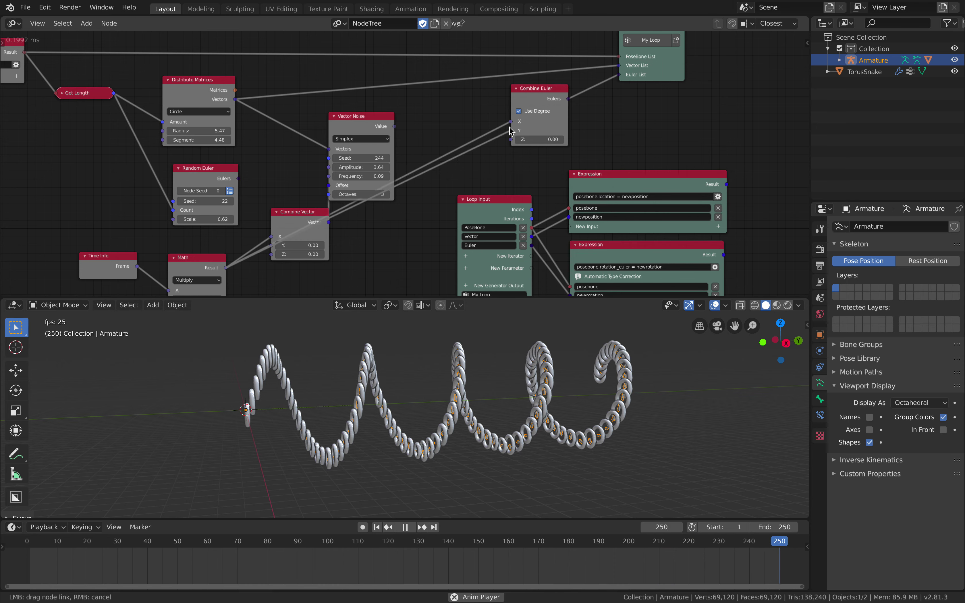
pyautogui.moveTo(226, 268); pyautogui.dragTo(345, 226)
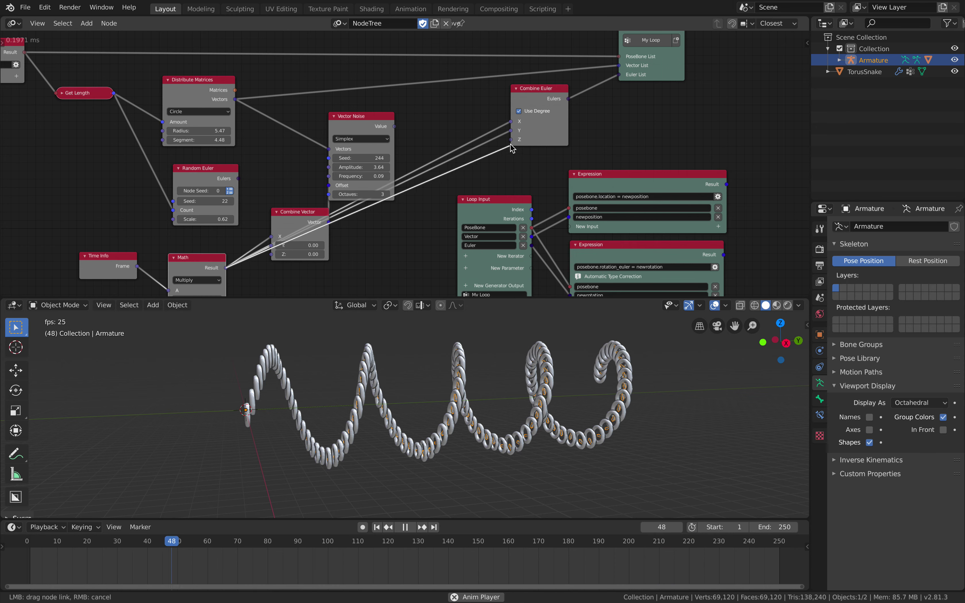
pyautogui.moveTo(512, 149); pyautogui.dragTo(455, 139)
pyautogui.moveTo(594, 64); pyautogui.dragTo(577, 100)
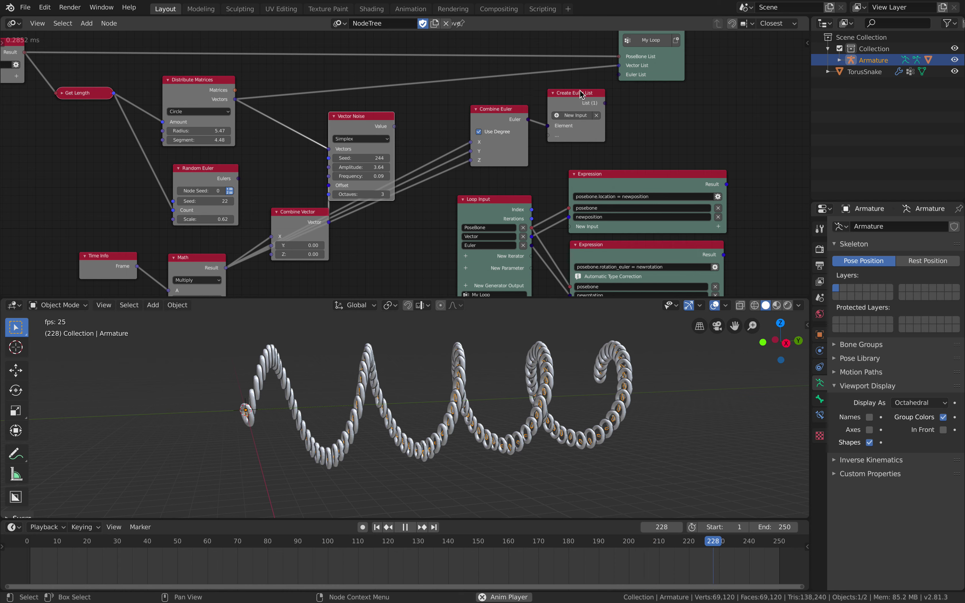
# Step: Reconnect Vector Noise to Combine Euler's X, Y and Z, and replace the Create Euler List node with a direct link to My Loop's Euler List
pyautogui.moveTo(380, 125); pyautogui.dragTo(367, 113)
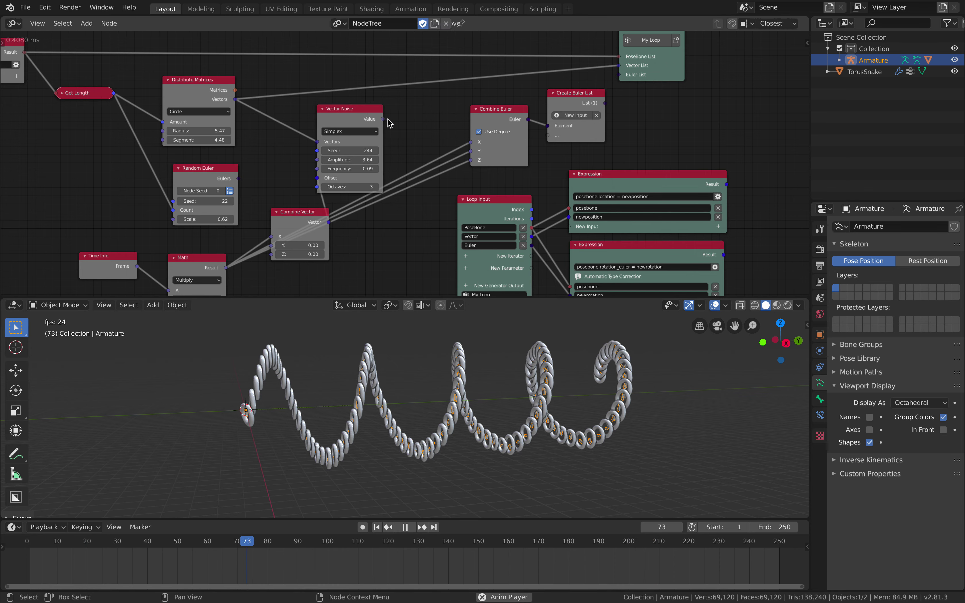
pyautogui.moveTo(483, 145); pyautogui.dragTo(482, 144)
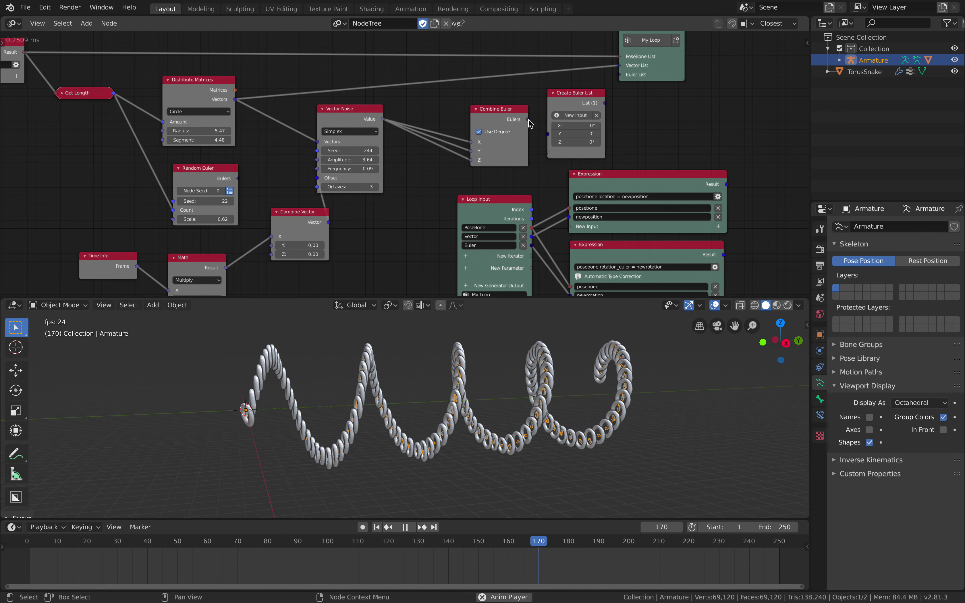
pyautogui.moveTo(618, 77); pyautogui.dragTo(618, 75)
pyautogui.press('x')
# Step: Move Vector Noise closer to Combine Euler and set its seed to 294, amplitude to 4.84 and octaves to 1
pyautogui.moveTo(369, 120); pyautogui.dragTo(426, 124)
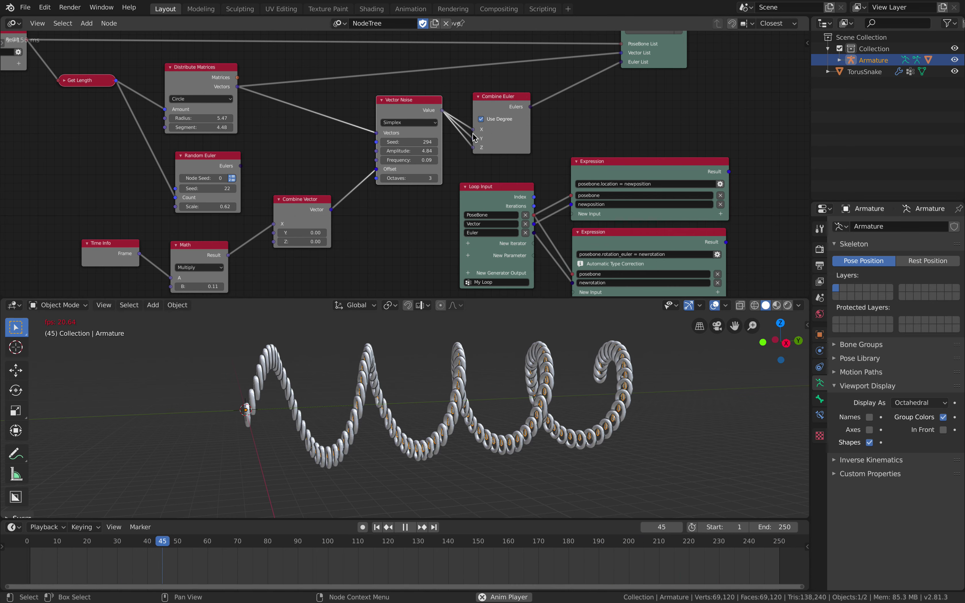
pyautogui.moveTo(489, 130); pyautogui.dragTo(462, 156, button='middle')
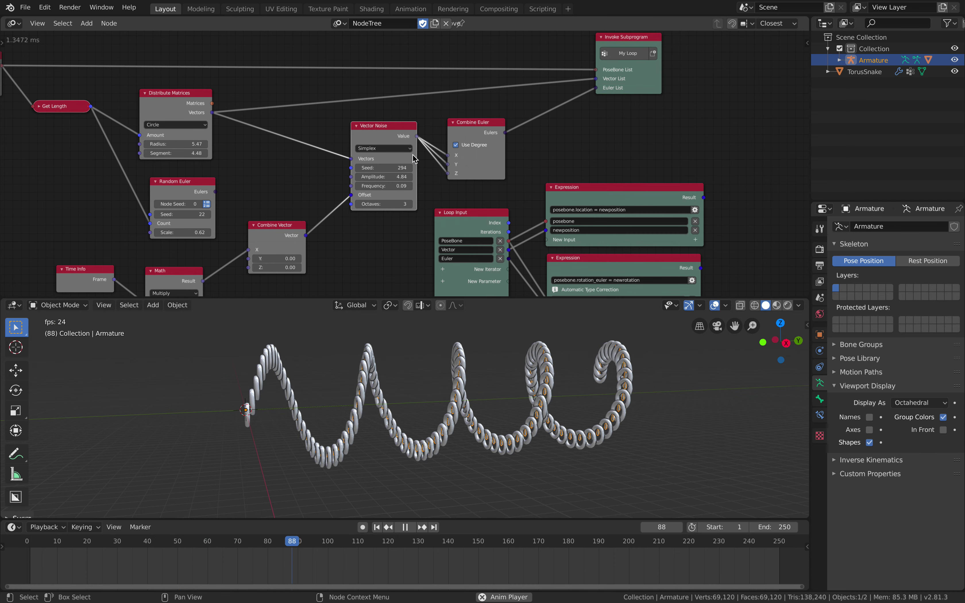
pyautogui.moveTo(379, 204)
pyautogui.mouseDown()
pyautogui.moveTo(343, 204)
pyautogui.moveTo(371, 202)
pyautogui.mouseUp()
# Step: Set the Combine Vector node's Y to 0.54 and Z to 1.14
pyautogui.moveTo(287, 259); pyautogui.dragTo(308, 259)
pyautogui.moveTo(284, 267); pyautogui.dragTo(330, 267)
pyautogui.moveTo(331, 359)
pyautogui.mouseDown(button='middle')
pyautogui.moveTo(401, 360)
pyautogui.moveTo(302, 403)
pyautogui.moveTo(375, 383)
pyautogui.moveTo(414, 350)
pyautogui.moveTo(314, 358)
pyautogui.mouseUp(button='middle')
pyautogui.scroll(-2, 363, 191)
# Step: Examine the Expression node that fetches the Armature's pose bones and how it feeds the rest of the node tree
pyautogui.moveTo(301, 168); pyautogui.dragTo(362, 190, button='middle')
pyautogui.moveTo(108, 122); pyautogui.dragTo(205, 114, button='middle')
pyautogui.click(174, 98)
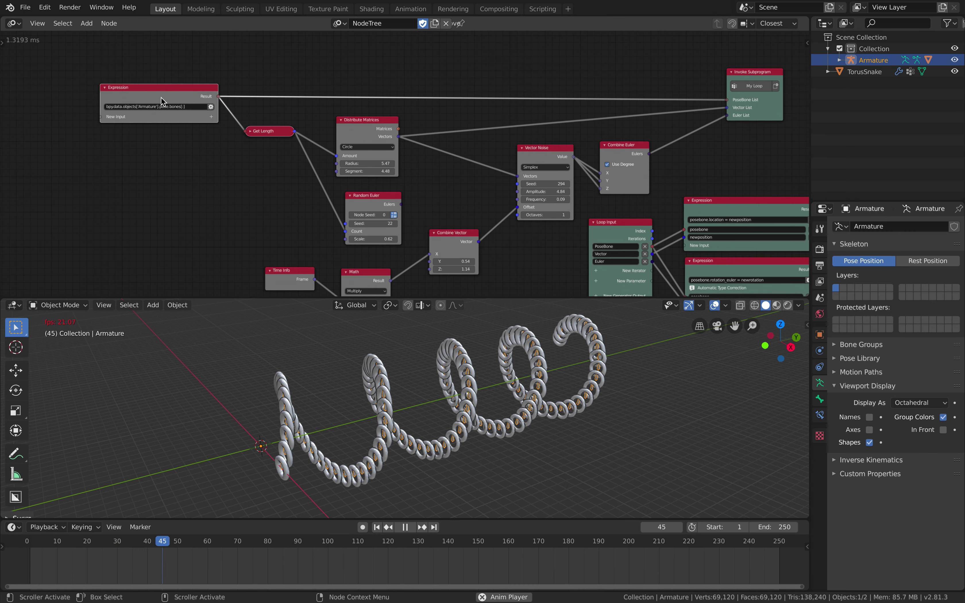
pyautogui.press('KP_Decimal')
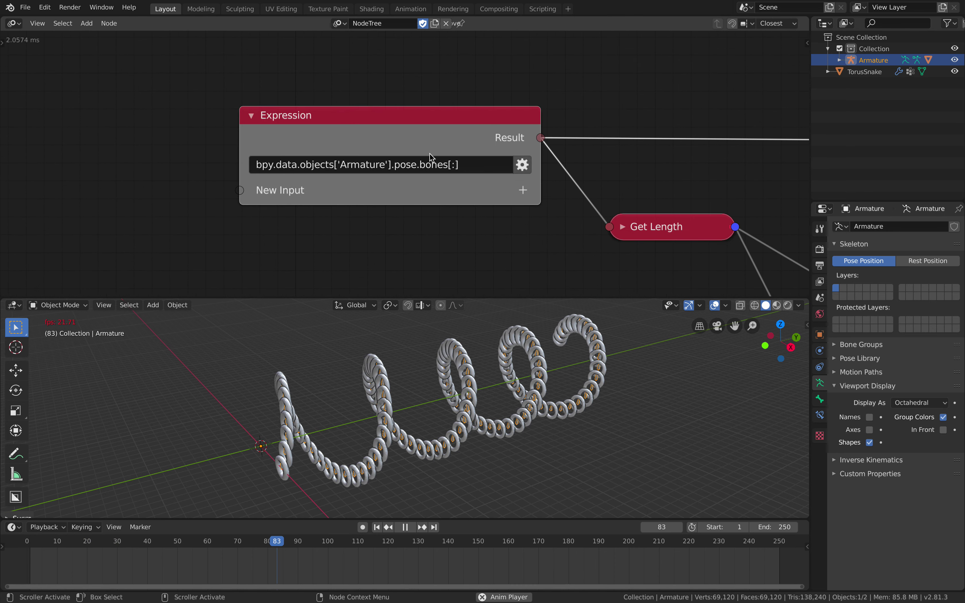
pyautogui.scroll(-1, 421, 165)
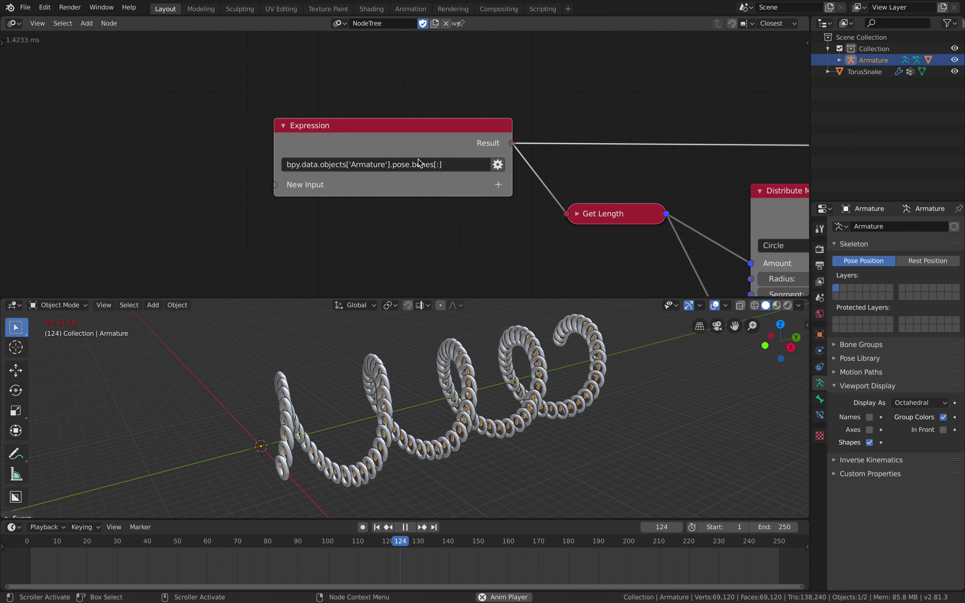
pyautogui.scroll(-2, 411, 163)
pyautogui.scroll(3, 411, 163)
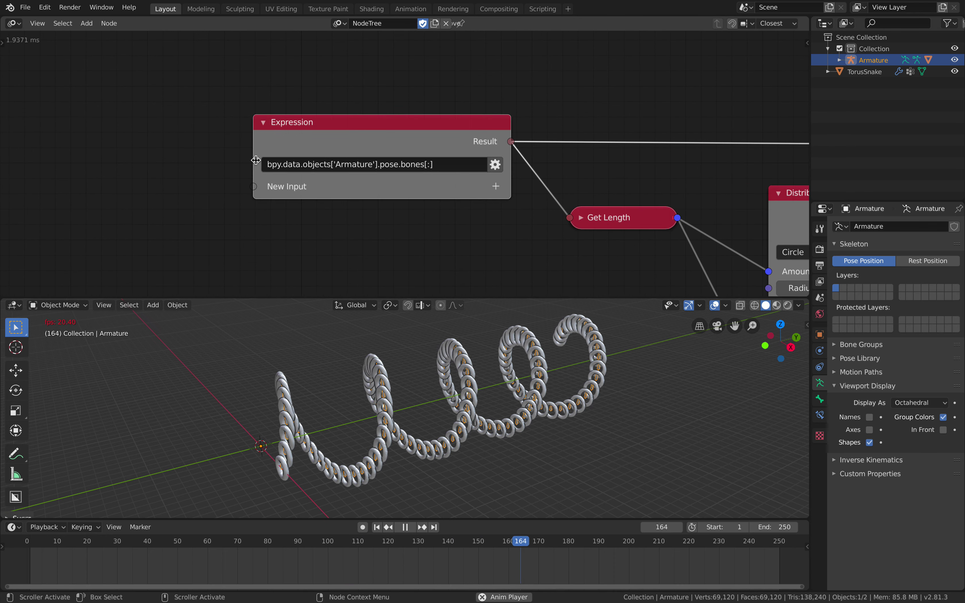
pyautogui.scroll(-2, 370, 134)
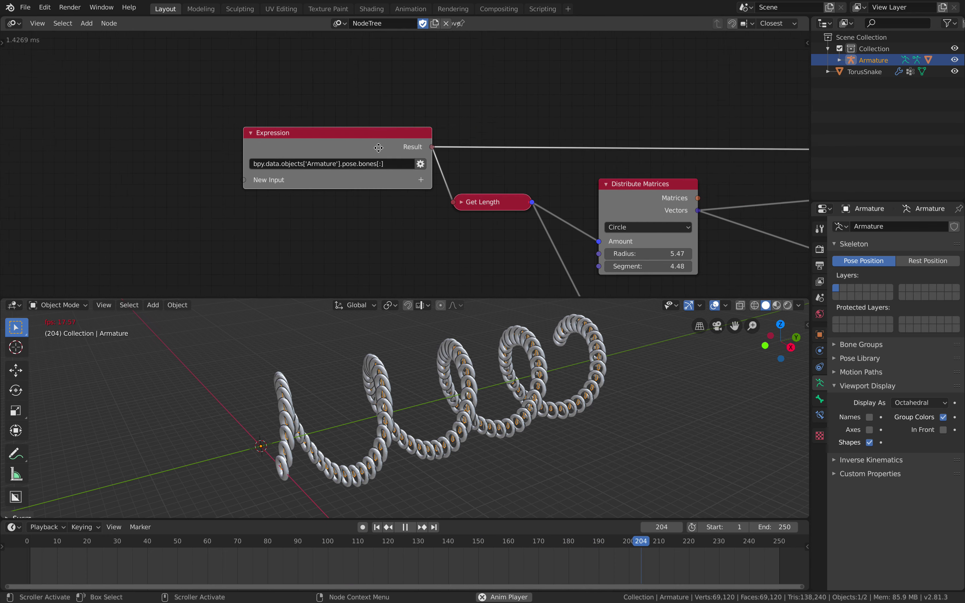
pyautogui.moveTo(379, 147); pyautogui.dragTo(286, 133, button='middle')
pyautogui.scroll(-4, 376, 134)
pyautogui.moveTo(447, 134); pyautogui.dragTo(161, 95, button='middle')
pyautogui.scroll(-2, 319, 117)
pyautogui.moveTo(316, 89); pyautogui.dragTo(335, 60, button='middle')
pyautogui.moveTo(555, 131); pyautogui.dragTo(588, 142, button='middle')
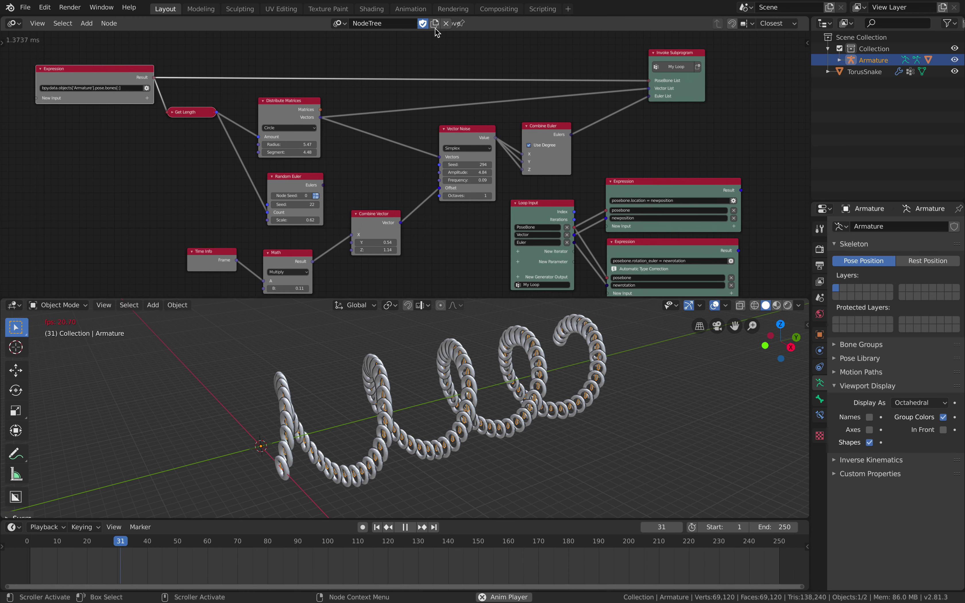
pyautogui.moveTo(382, 144); pyautogui.dragTo(699, 200, button='middle')
pyautogui.scroll(9, 479, 184)
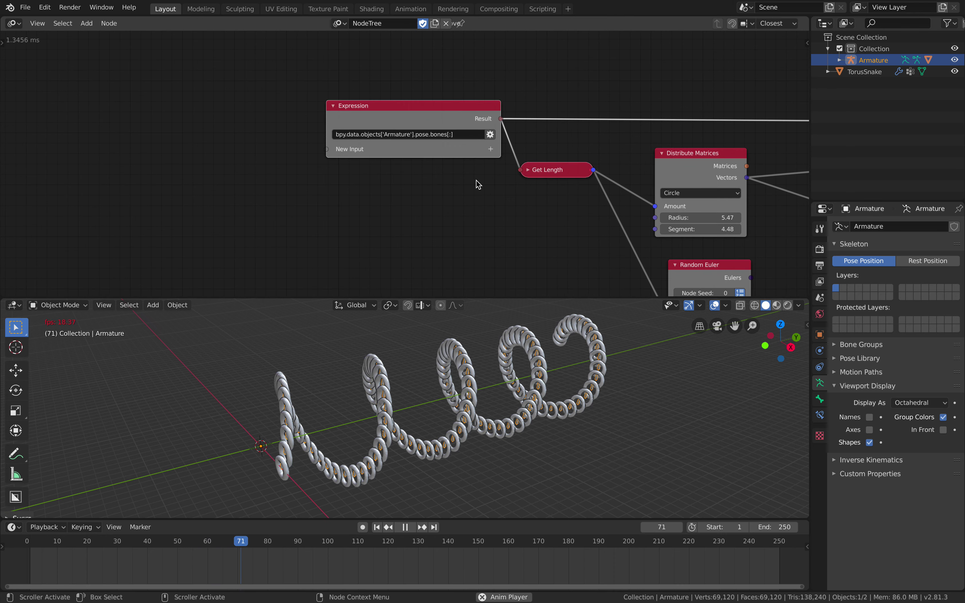
# Step: Nudge the posebone.rotation_euler Expression node slightly away from the posebone.location Expression node
pyautogui.scroll(-3, 502, 138)
pyautogui.moveTo(516, 135); pyautogui.dragTo(393, 84, button='middle')
pyautogui.moveTo(611, 160); pyautogui.dragTo(558, 146, button='middle')
pyautogui.moveTo(587, 163); pyautogui.dragTo(598, 166)
pyautogui.scroll(-1, 567, 221)
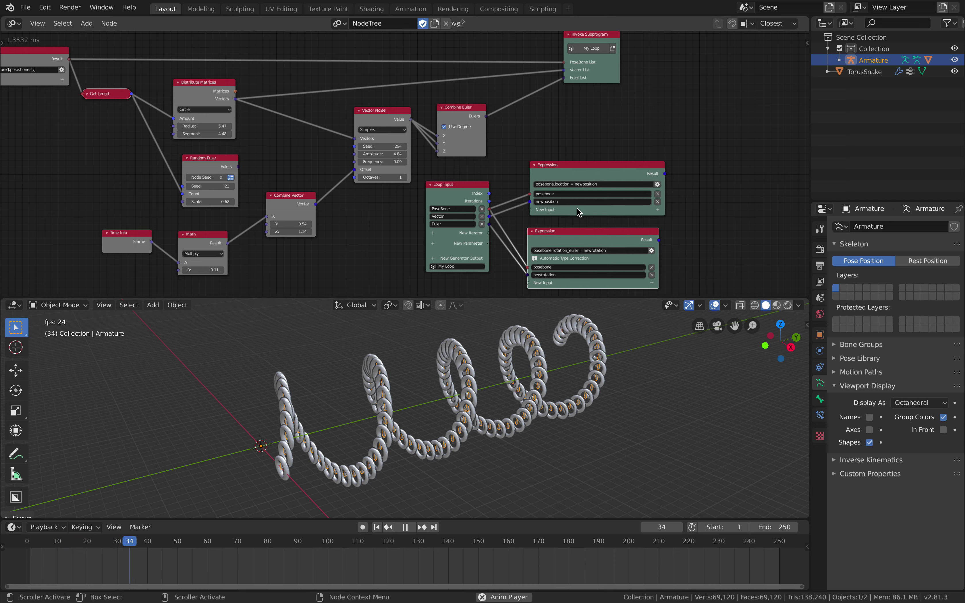
pyautogui.moveTo(584, 140); pyautogui.dragTo(647, 114, button='middle')
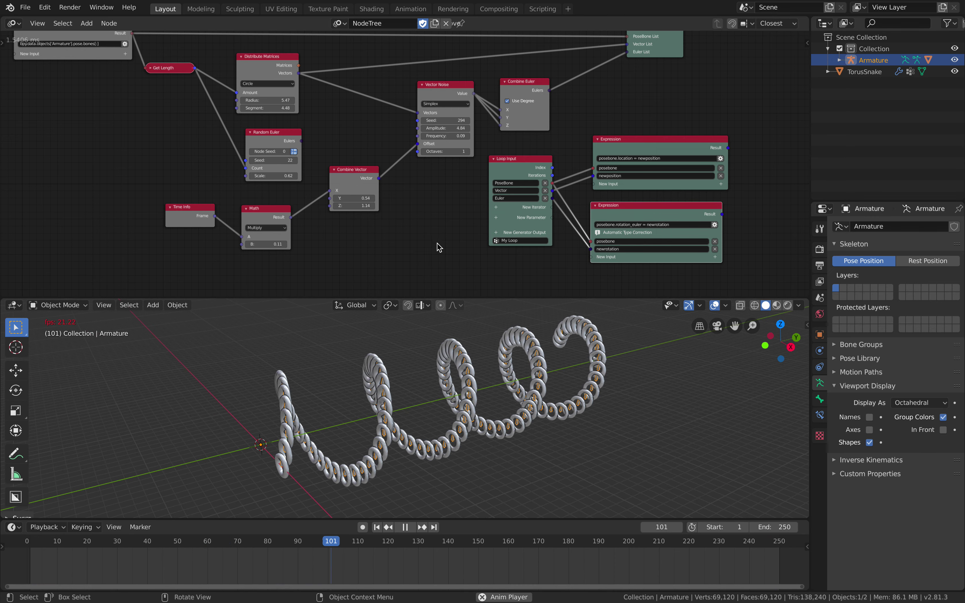
pyautogui.press('Home')
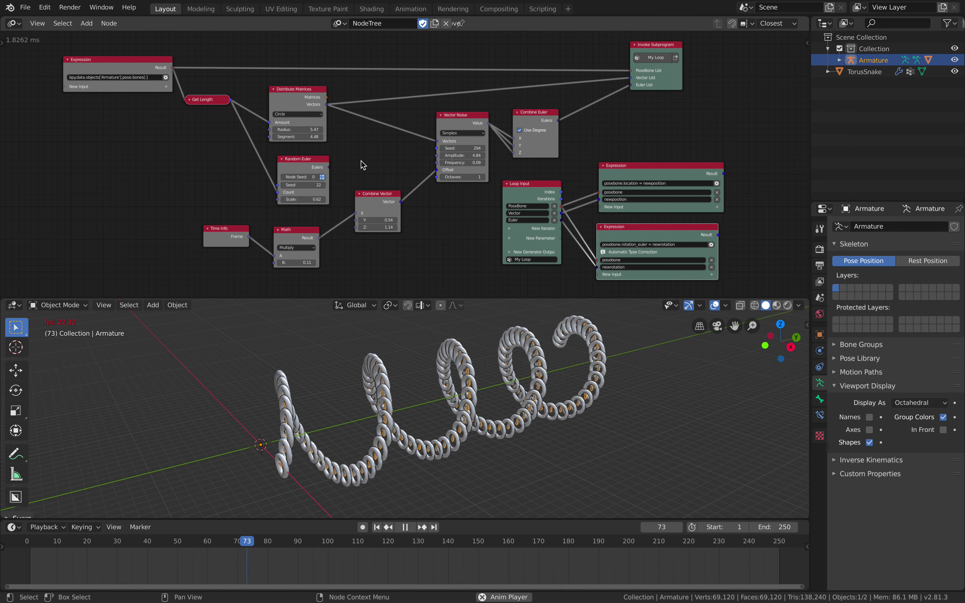
# Step: Move the bpy.data.objects['Armature'].pose.bones[:] Expression node farther from the Get Length node
pyautogui.moveTo(123, 161); pyautogui.dragTo(429, 311, button='middle')
pyautogui.scroll(5, 333, 192)
pyautogui.scroll(6, 330, 146)
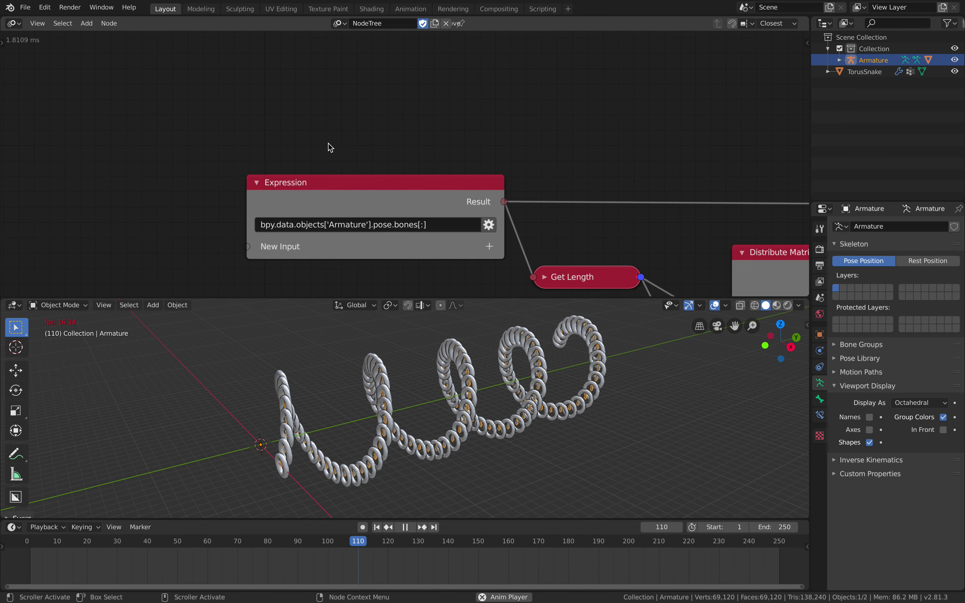
pyautogui.moveTo(338, 129); pyautogui.dragTo(341, 105, button='middle')
pyautogui.moveTo(303, 180); pyautogui.dragTo(290, 175)
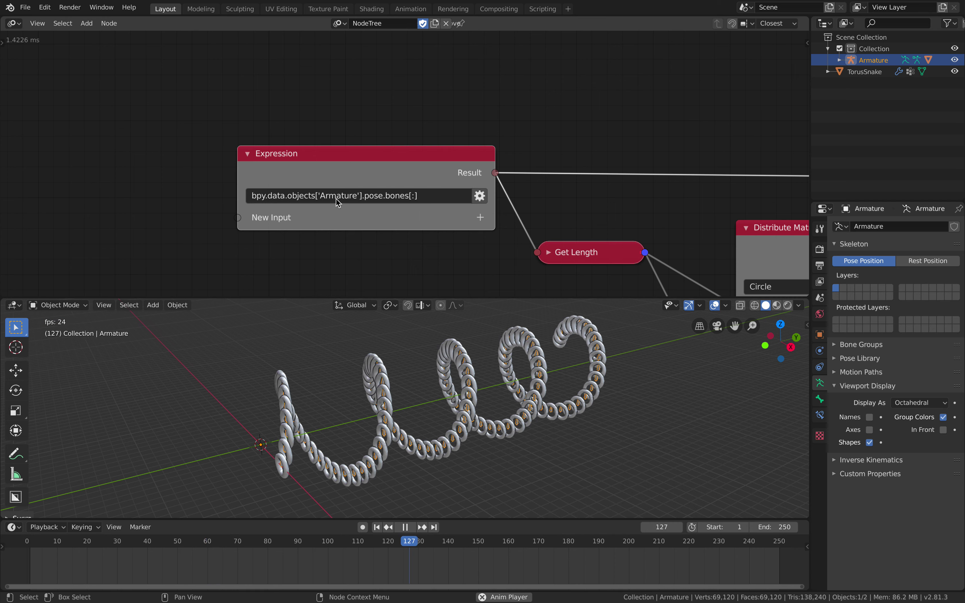
pyautogui.moveTo(238, 217); pyautogui.dragTo(191, 204)
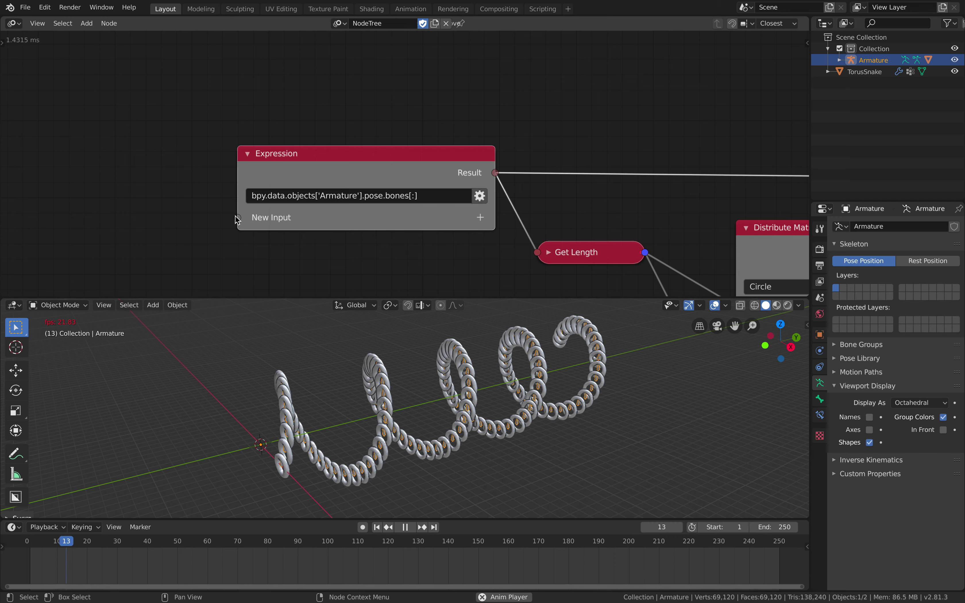
pyautogui.moveTo(236, 217); pyautogui.dragTo(187, 208)
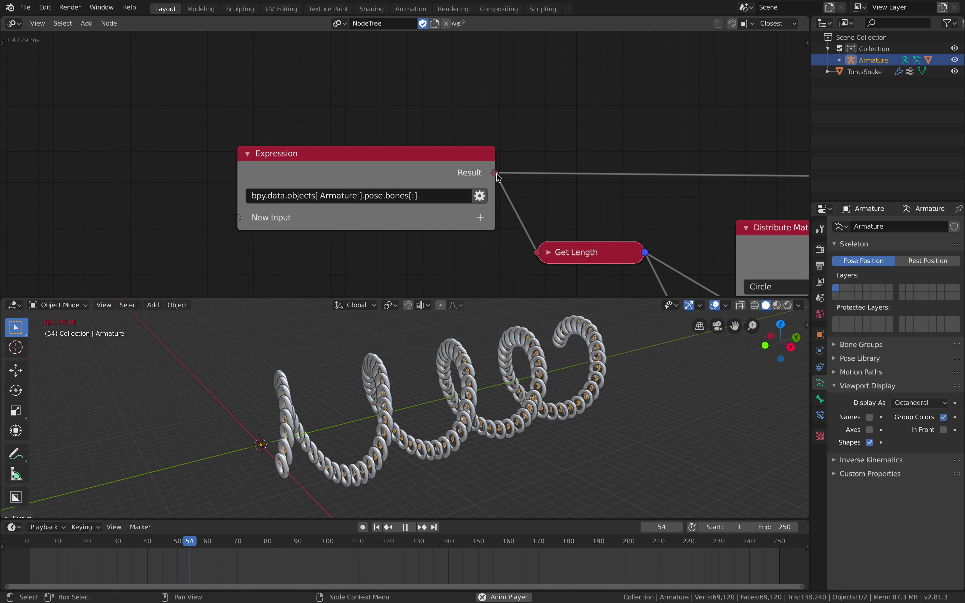
pyautogui.moveTo(449, 157); pyautogui.dragTo(423, 154)
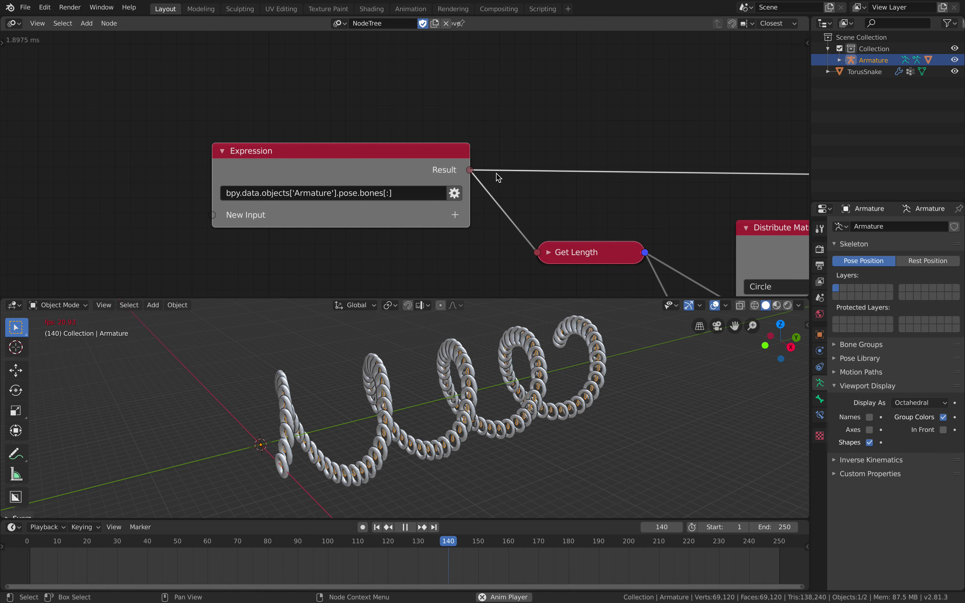
pyautogui.scroll(-2, 521, 132)
pyautogui.moveTo(521, 133); pyautogui.dragTo(368, 96, button='middle')
pyautogui.scroll(-4, 547, 120)
pyautogui.moveTo(585, 112); pyautogui.dragTo(407, 77, button='middle')
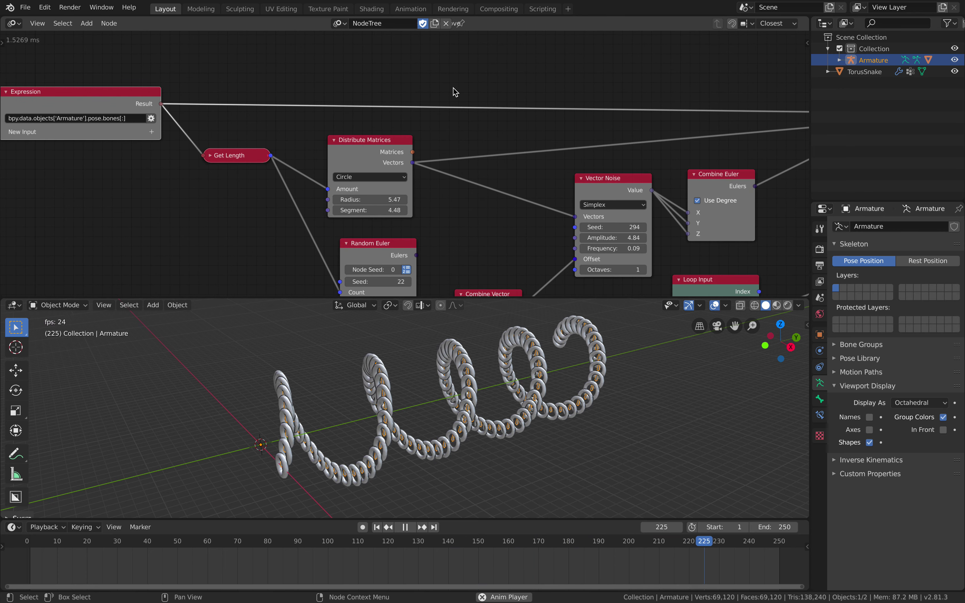